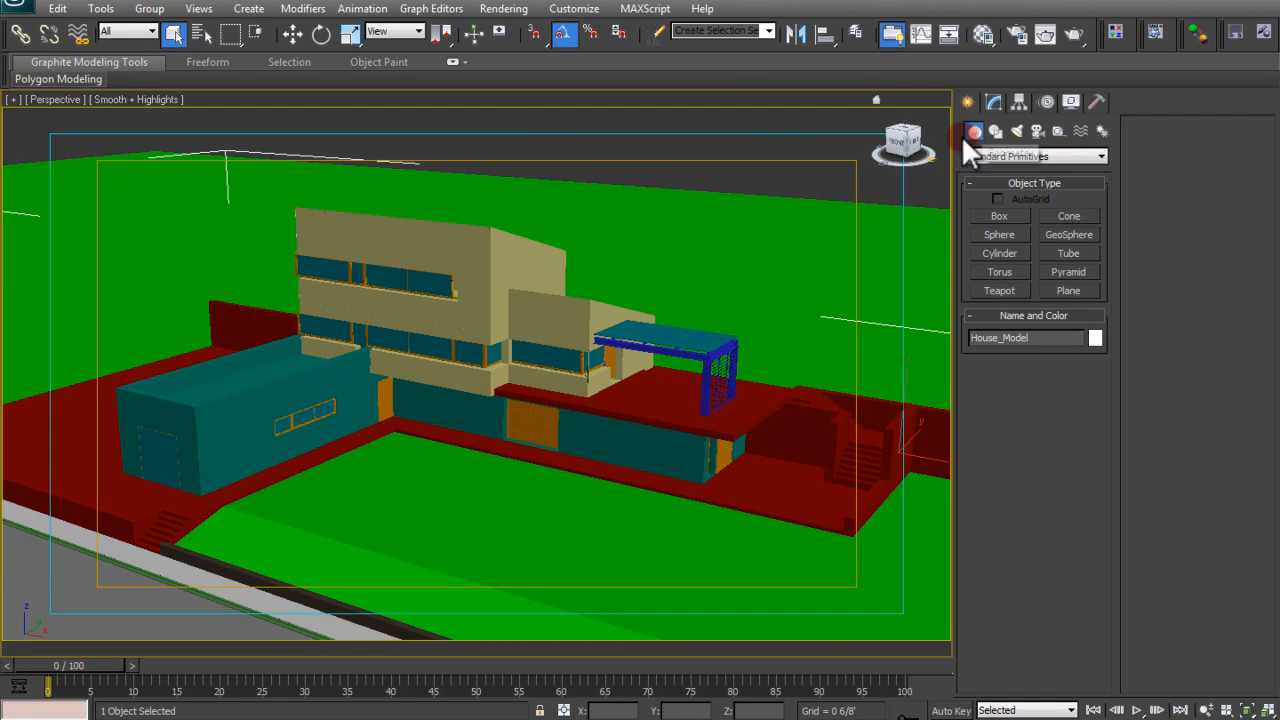
Create a targeted VRayPhysicalCamera in the Top view, placed across the road and aimed at the house
left_click(1040, 128)
left_click(997, 157)
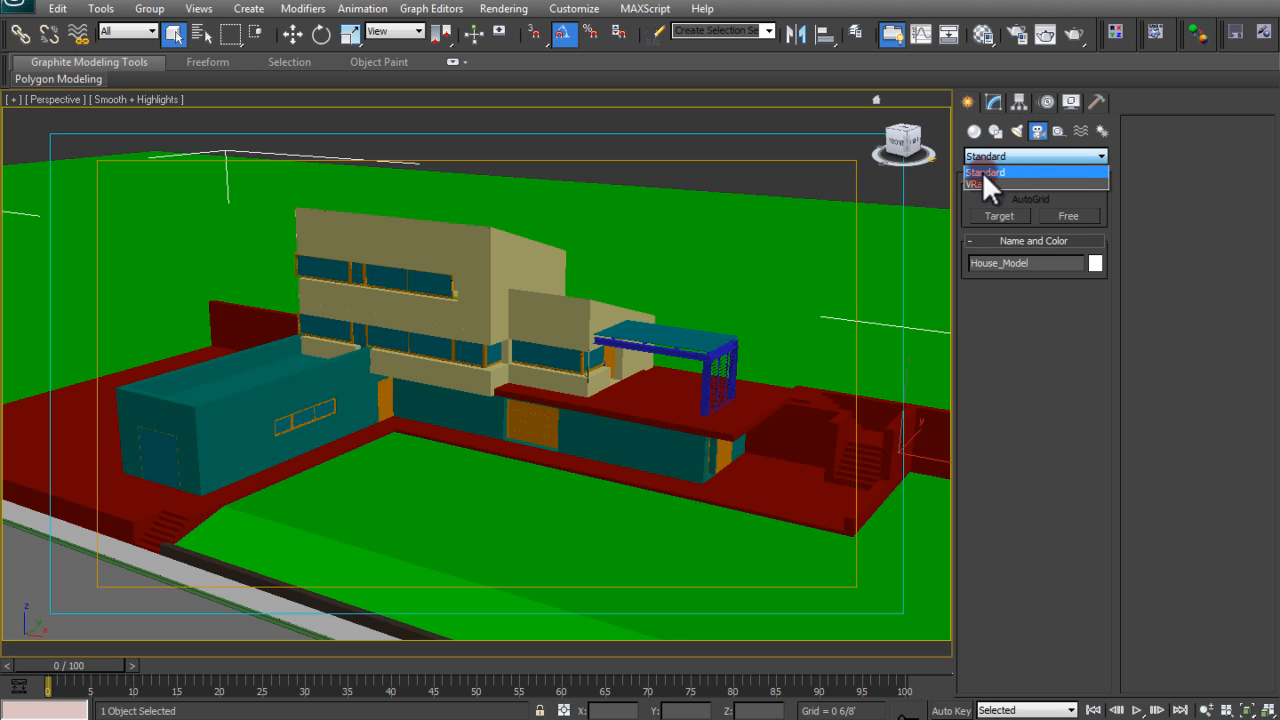
left_click(982, 181)
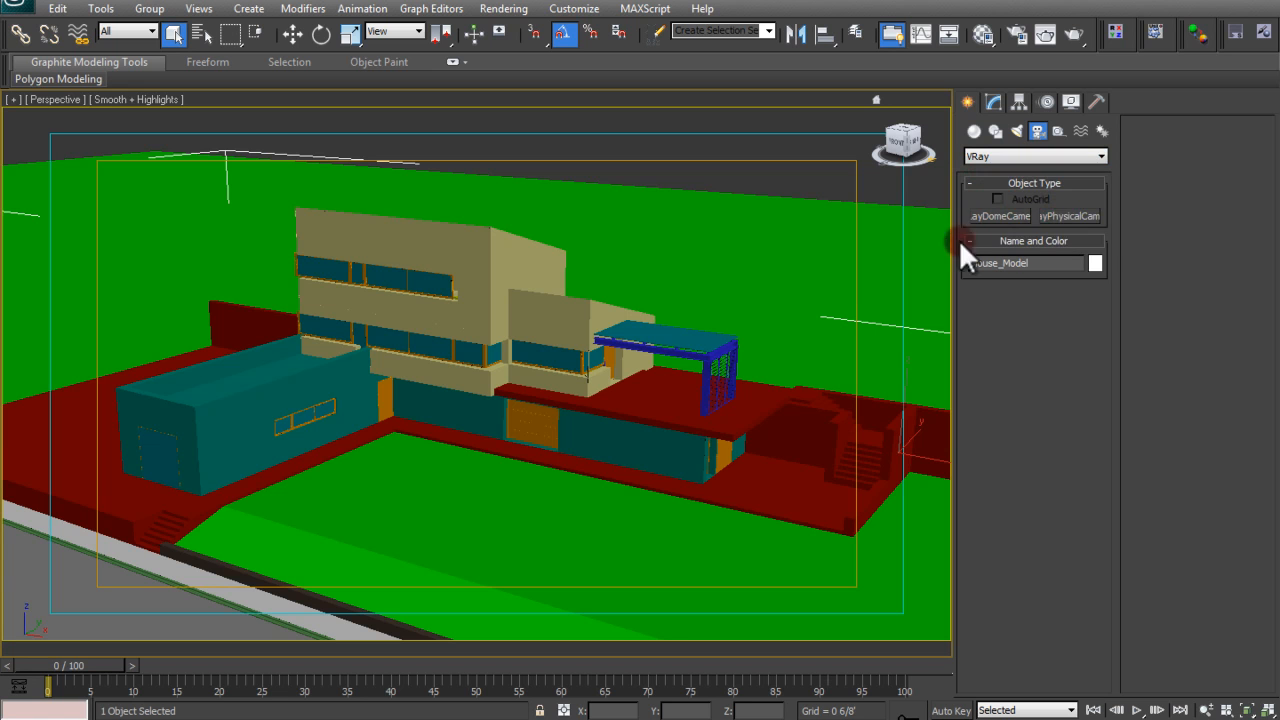
left_click(1072, 218)
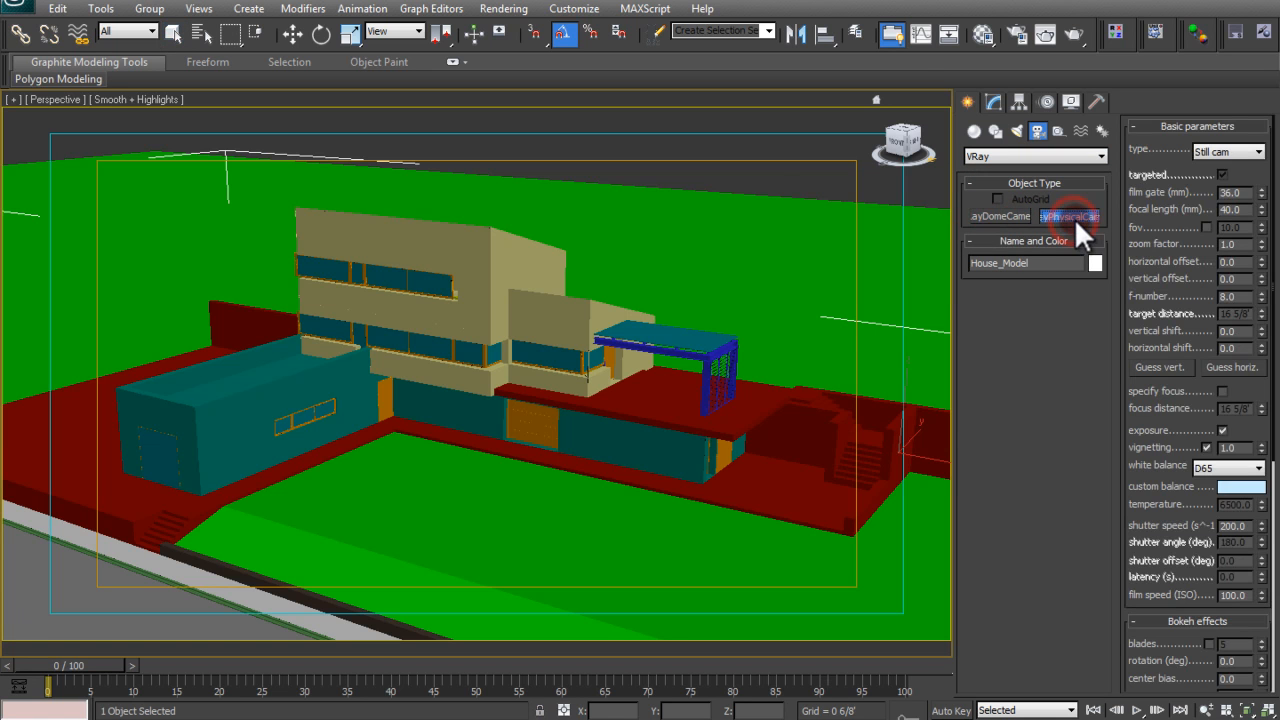
scroll(763, 175, "down", 3)
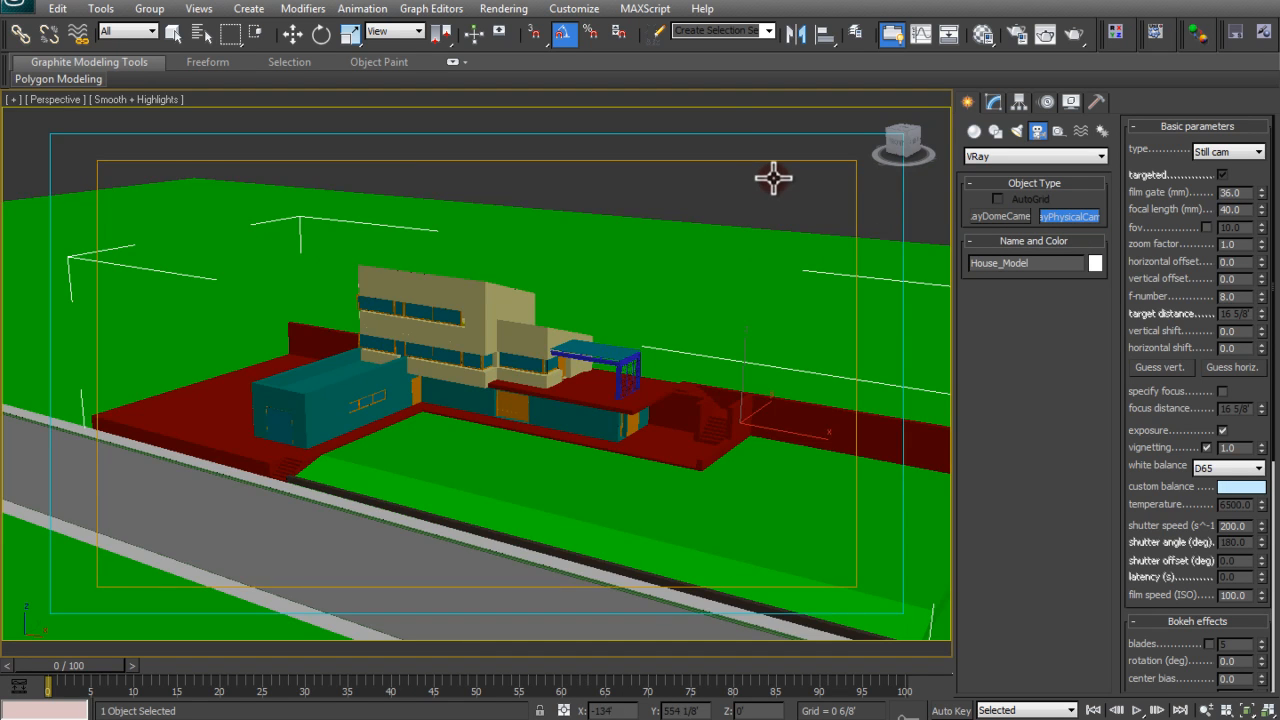
key("t")
scroll(603, 251, "down", 5)
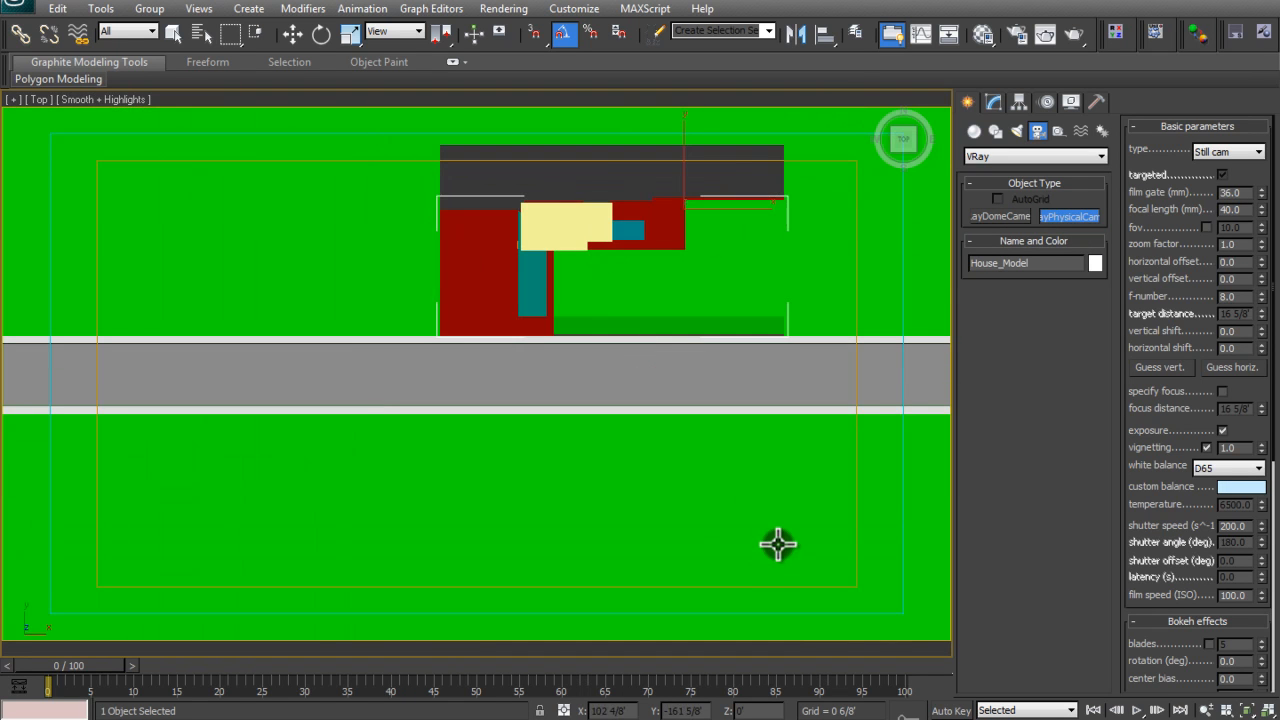
left_click_drag(777, 540, 620, 265)
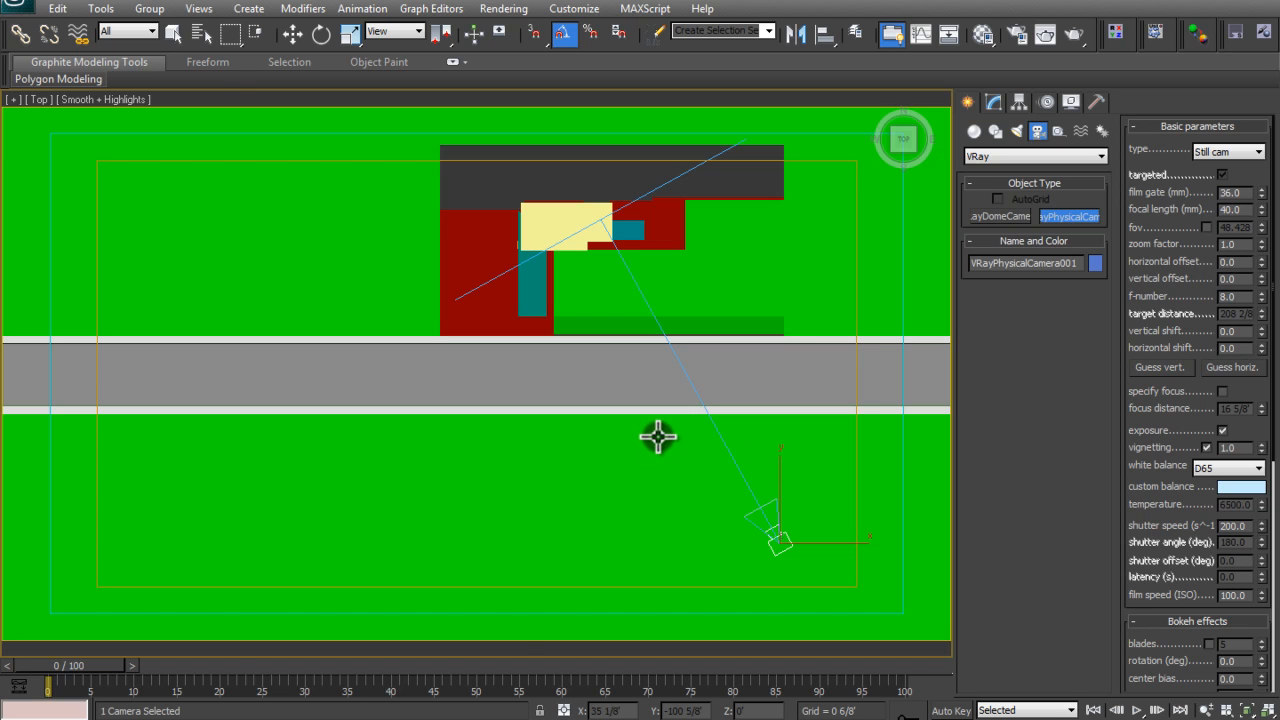
Look through the new physical camera, pan its framing to bring the house closer to the centre, and return to the Top view
key("c")
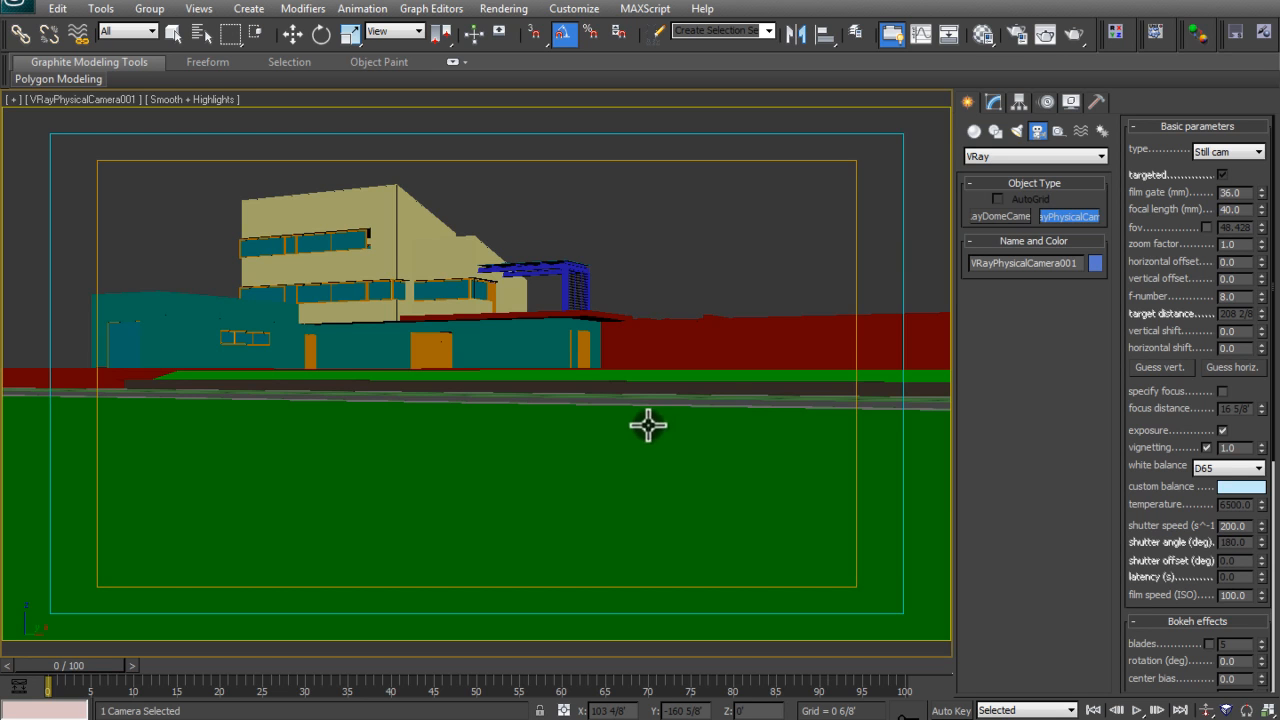
middle_click_drag(531, 346, 586, 357)
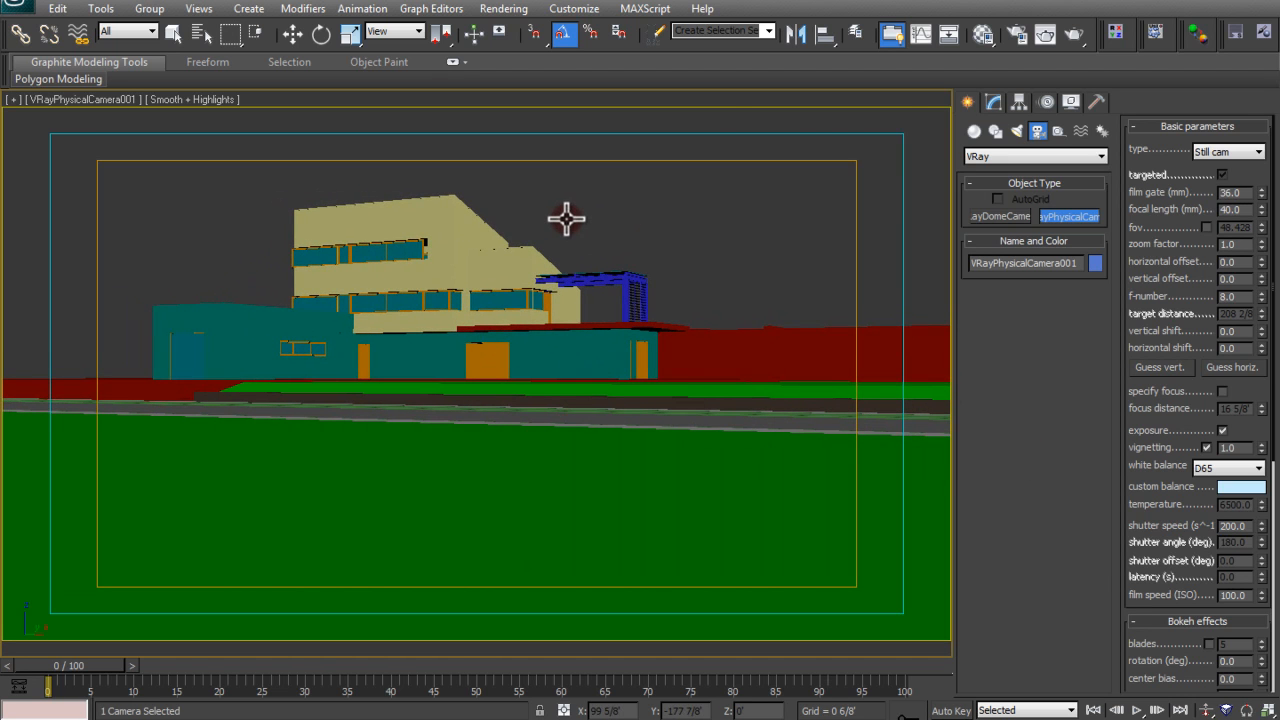
key("t")
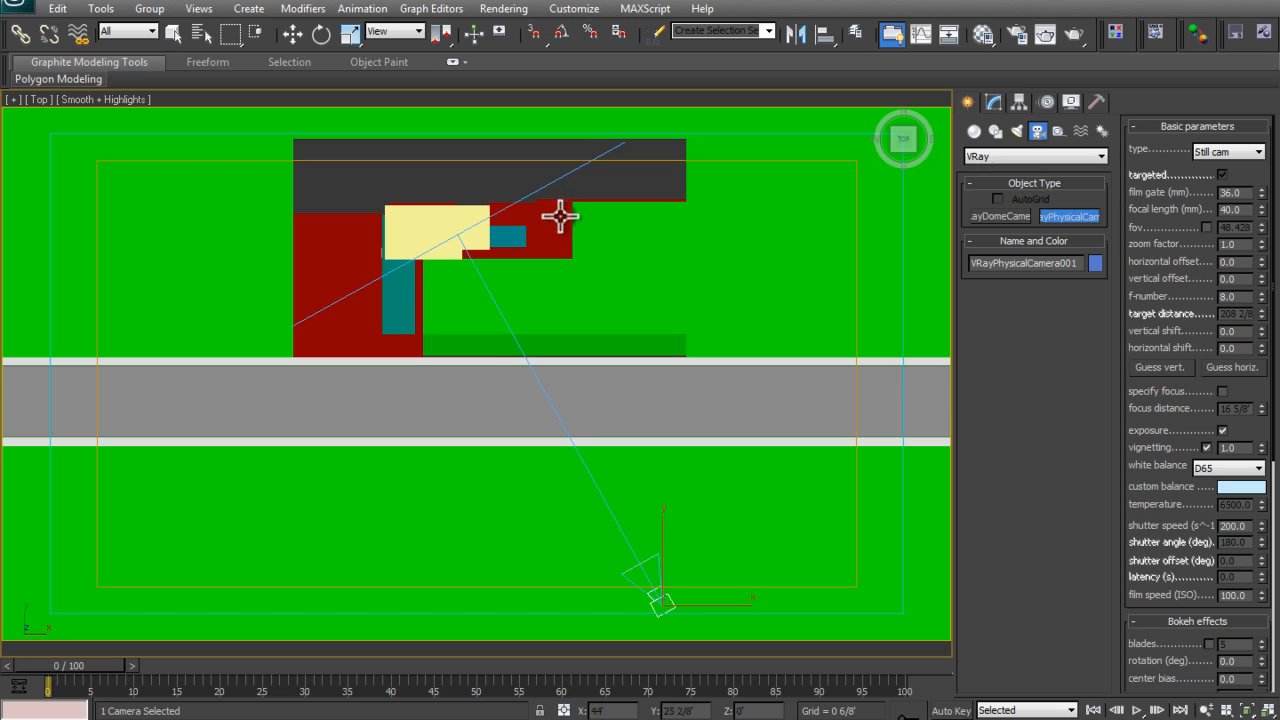
Check the assigned production renderer and the list of available renderers in Render Setup, then close the dialog
left_click(1015, 36)
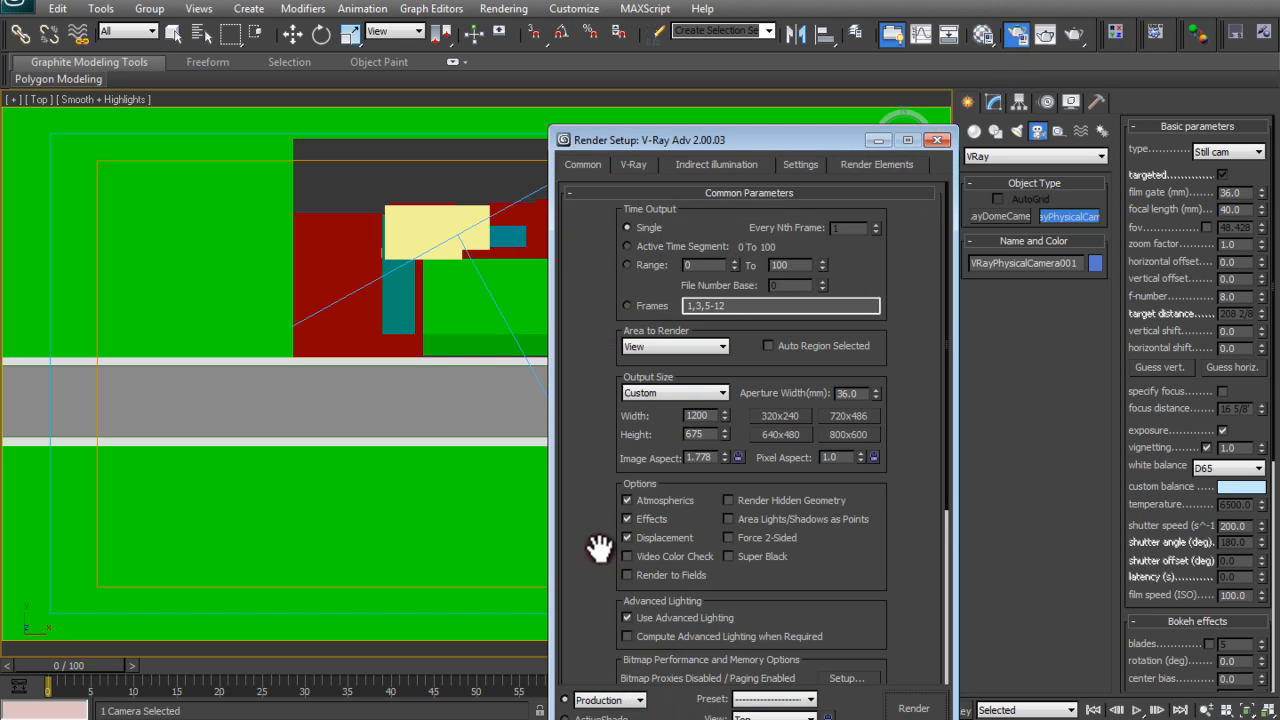
left_click_drag(580, 310, 584, 168)
left_click_drag(594, 451, 617, 314)
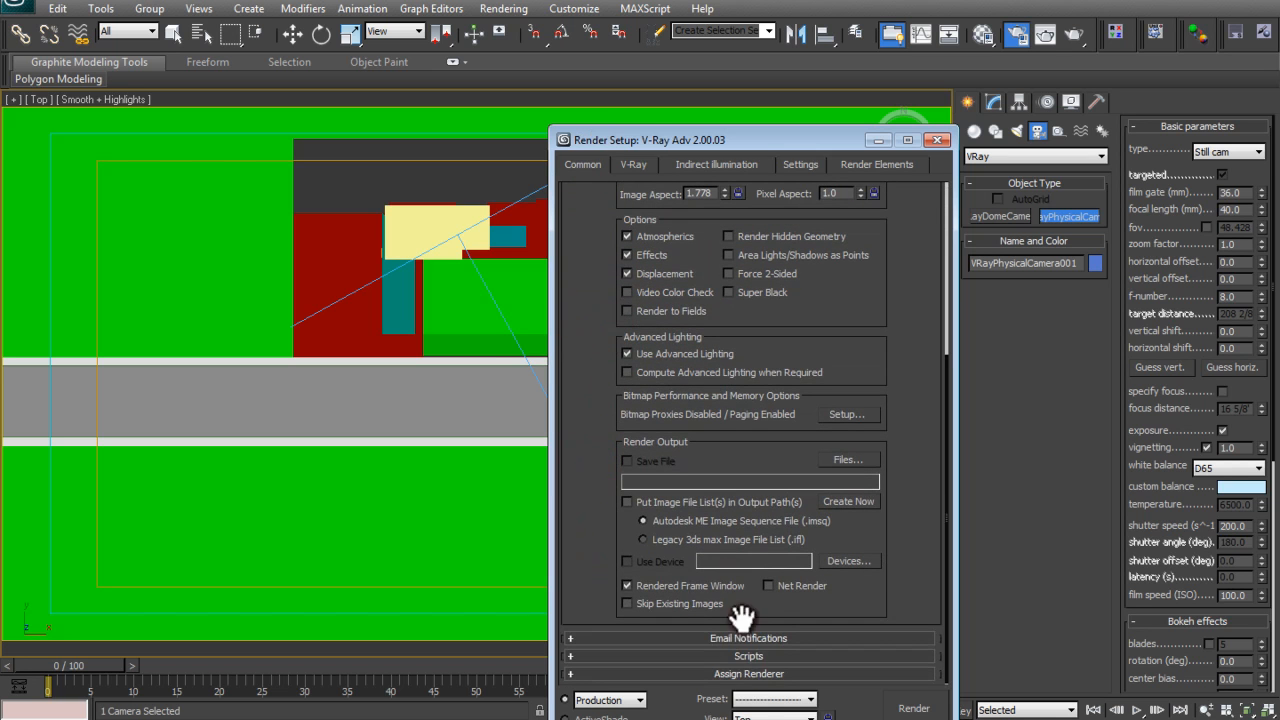
left_click(748, 673)
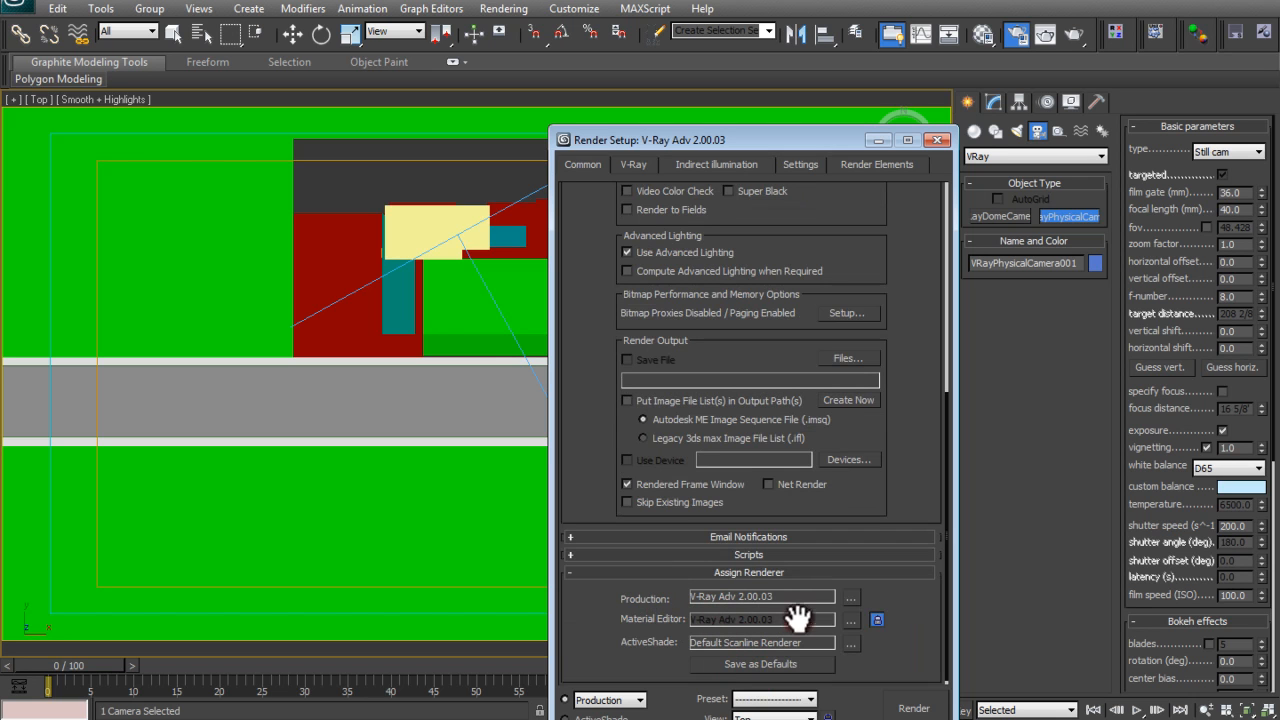
left_click(850, 597)
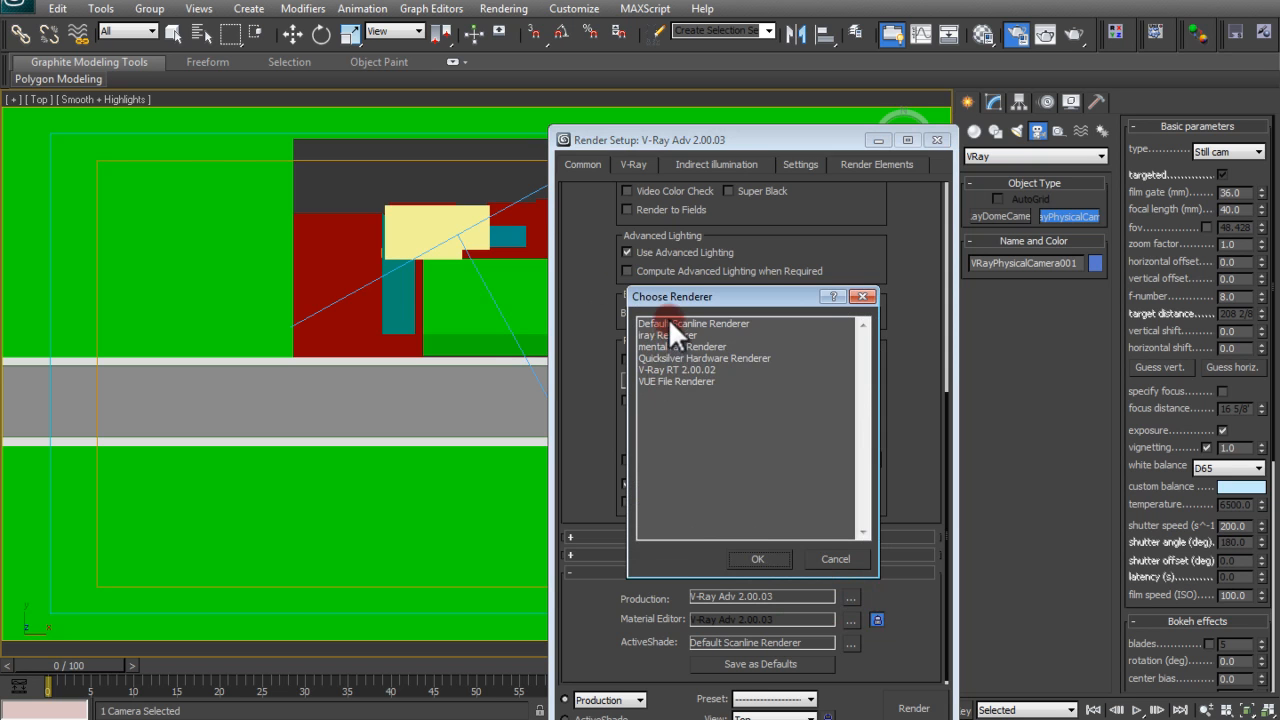
left_click(766, 552)
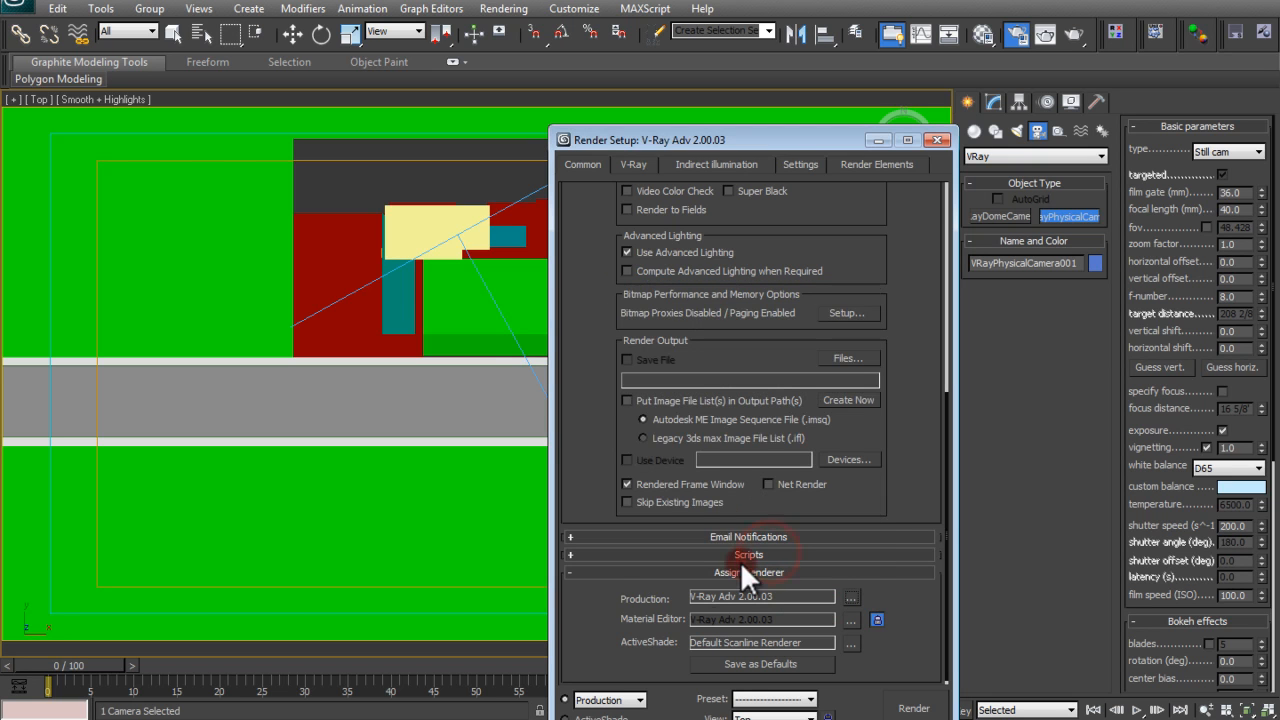
left_click(995, 262)
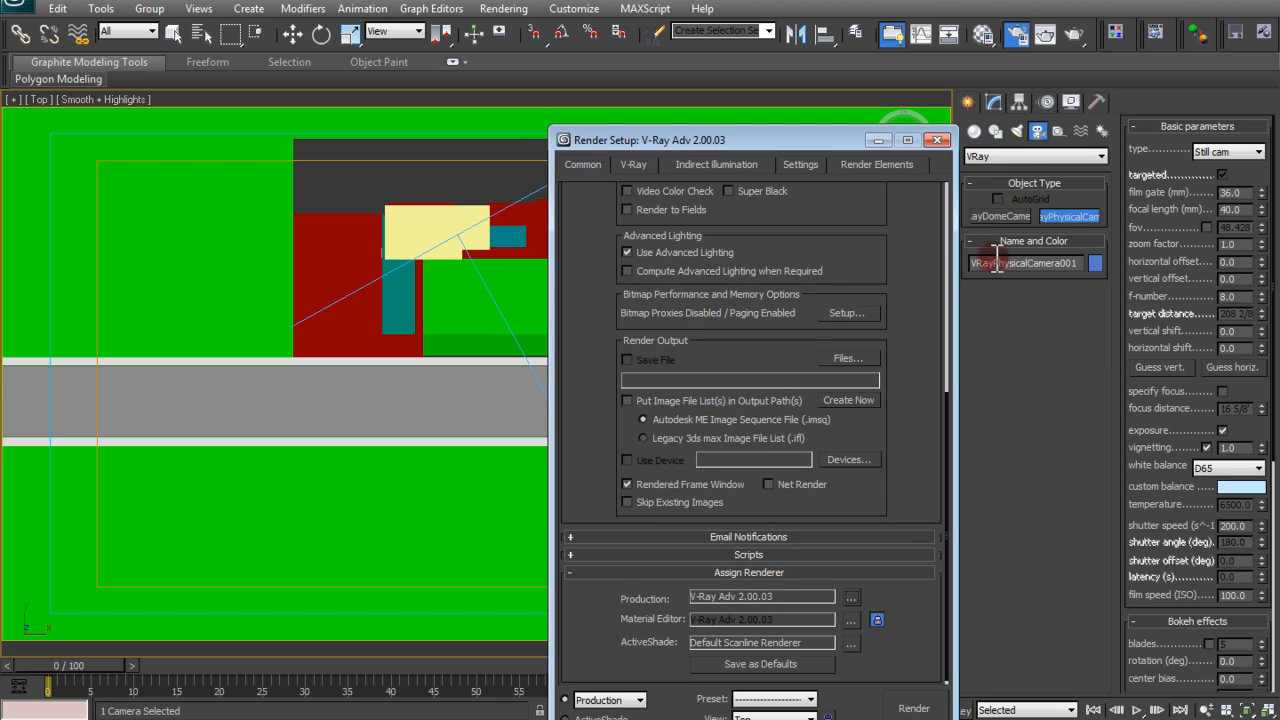
left_click(937, 140)
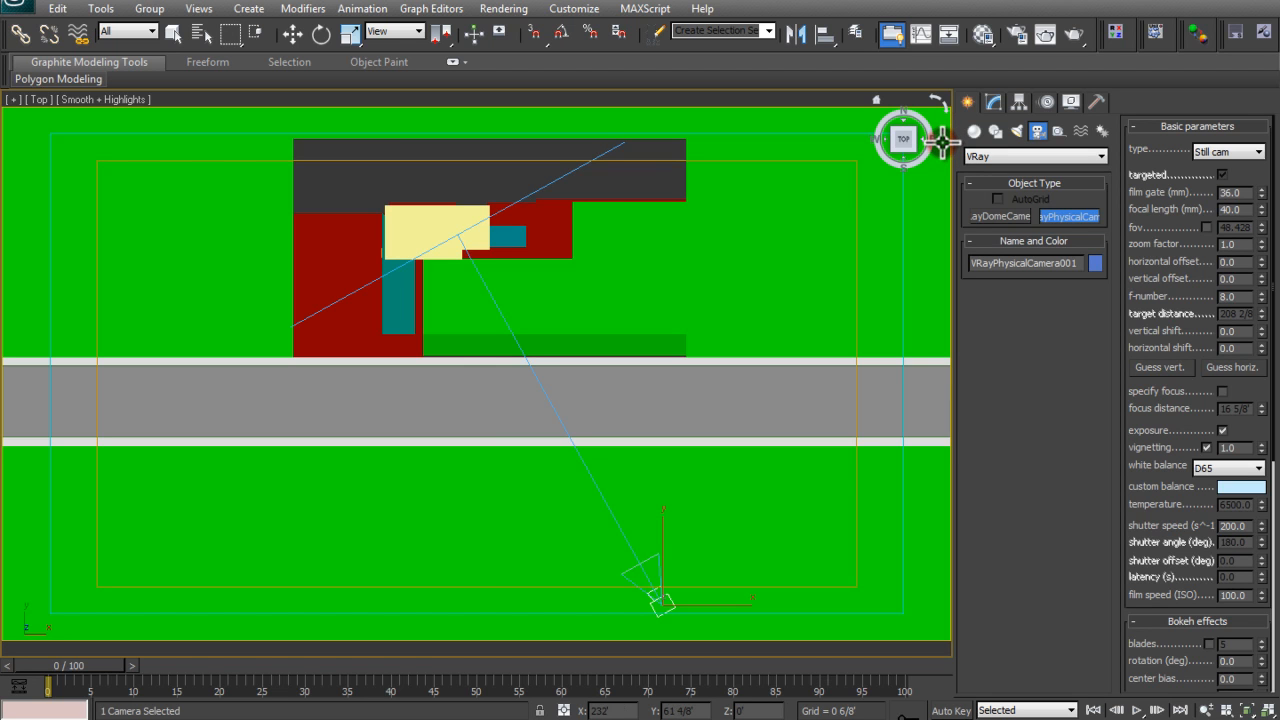
Show the four-viewport layout with the whole camera visible in the wireframe Top view and the shaded viewport looking through VRayPhysicalCamera001
key("alt+w")
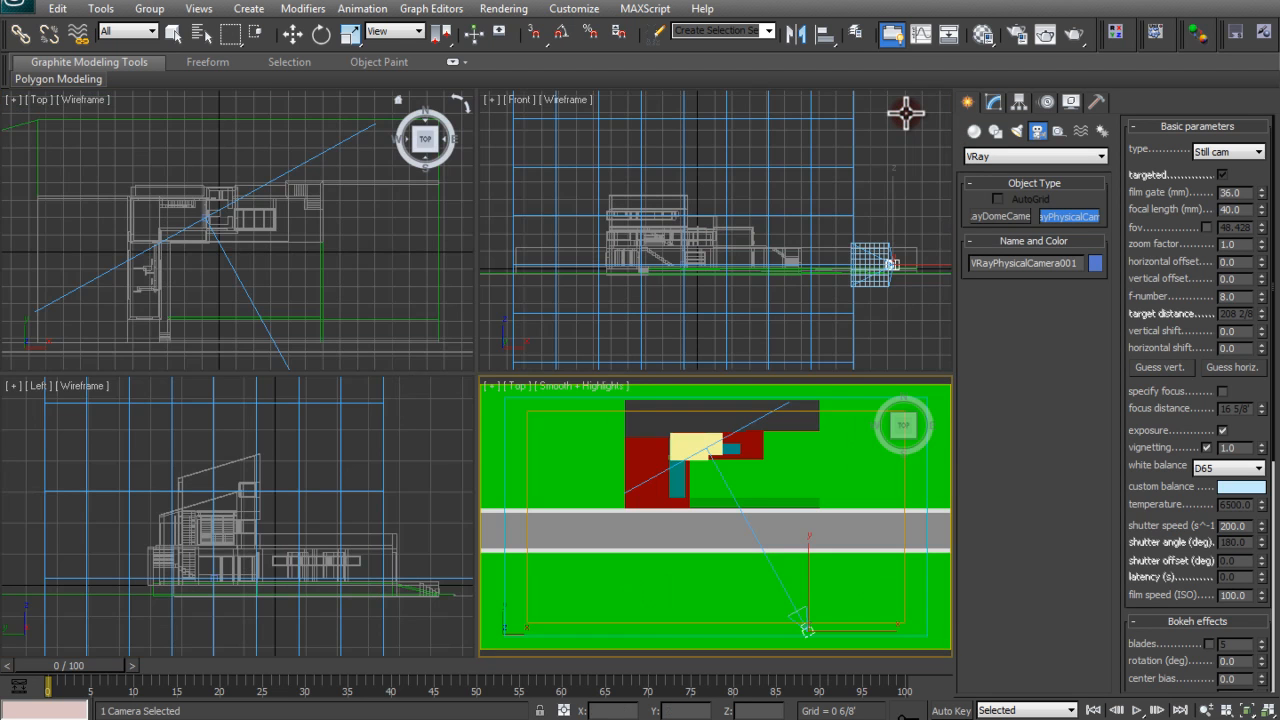
key("alt+w")
key("alt+w")
scroll(334, 266, "down", 3)
middle_click_drag(334, 266, 314, 175)
left_click(292, 33)
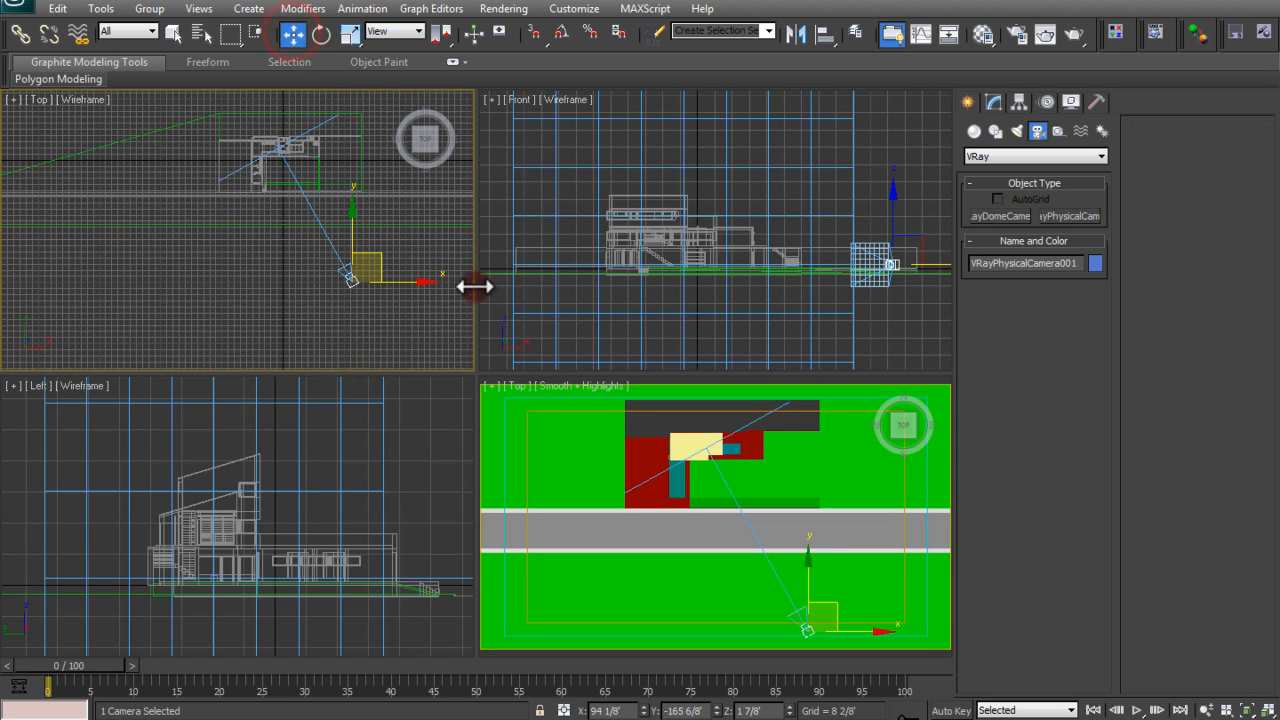
right_click(843, 500)
key("c")
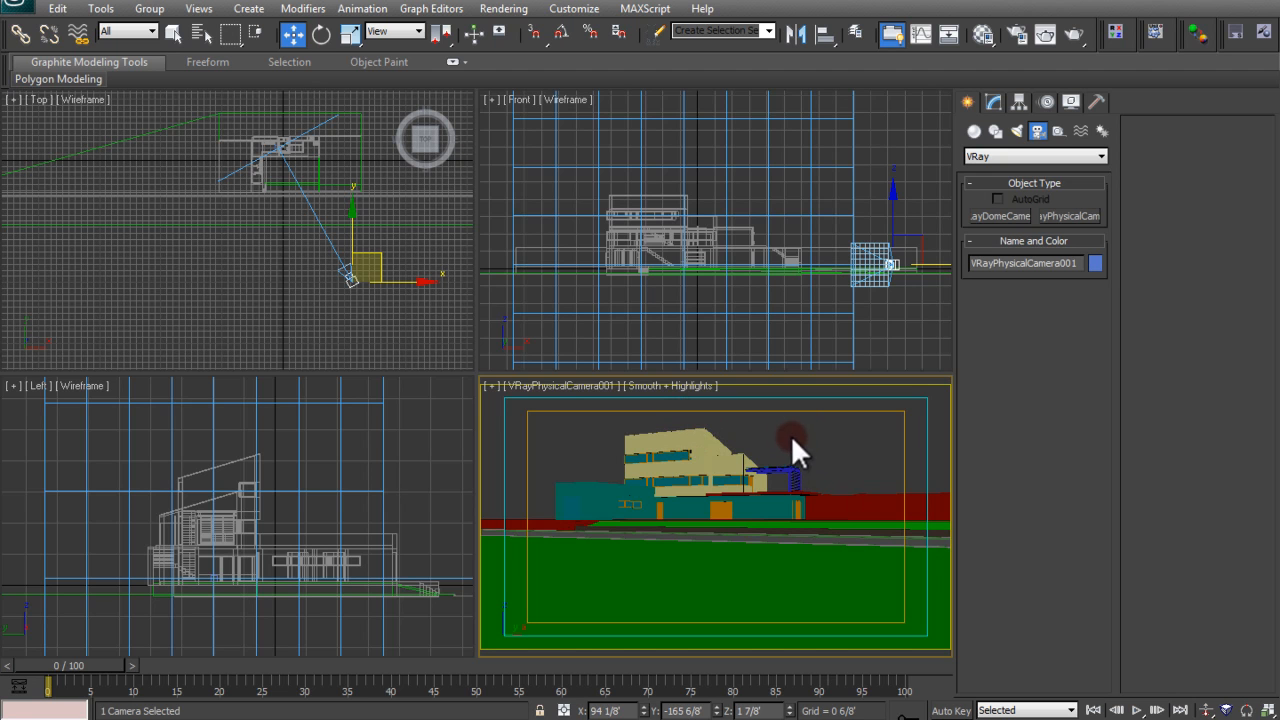
Dolly the camera closer to the house, pan to frame the building, and maximize the camera viewport
left_click(1208, 711)
left_click_drag(662, 491, 662, 475)
middle_click_drag(662, 475, 674, 492)
left_click_drag(674, 492, 674, 488)
mouse_move(674, 488)
middle_mouse_down()
mouse_move(674, 476)
mouse_move(671, 486)
middle_mouse_up()
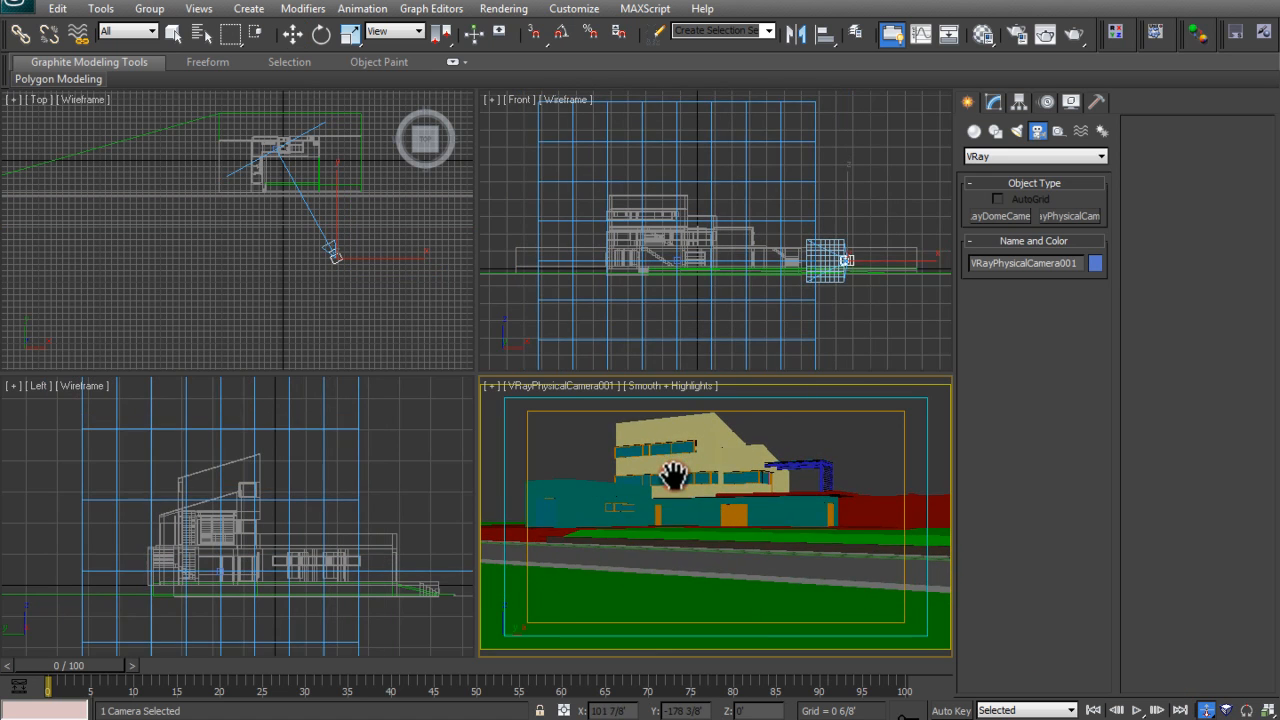
key("alt+w")
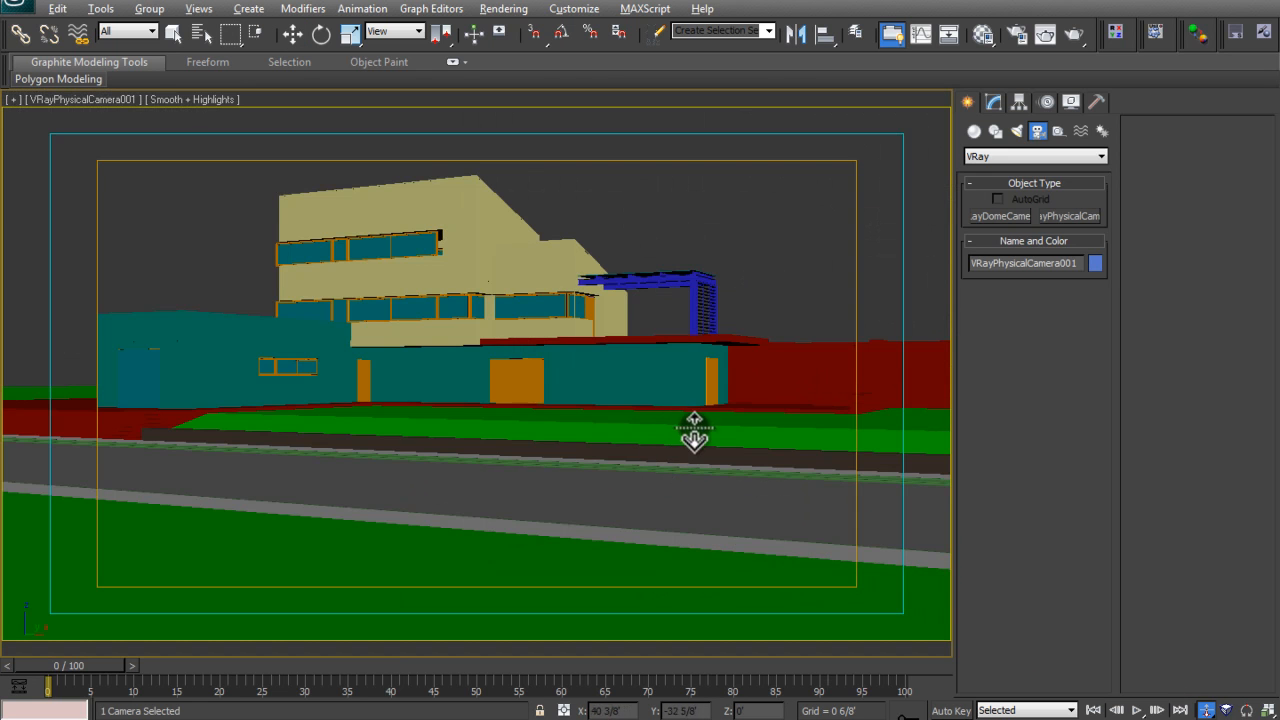
key("w")
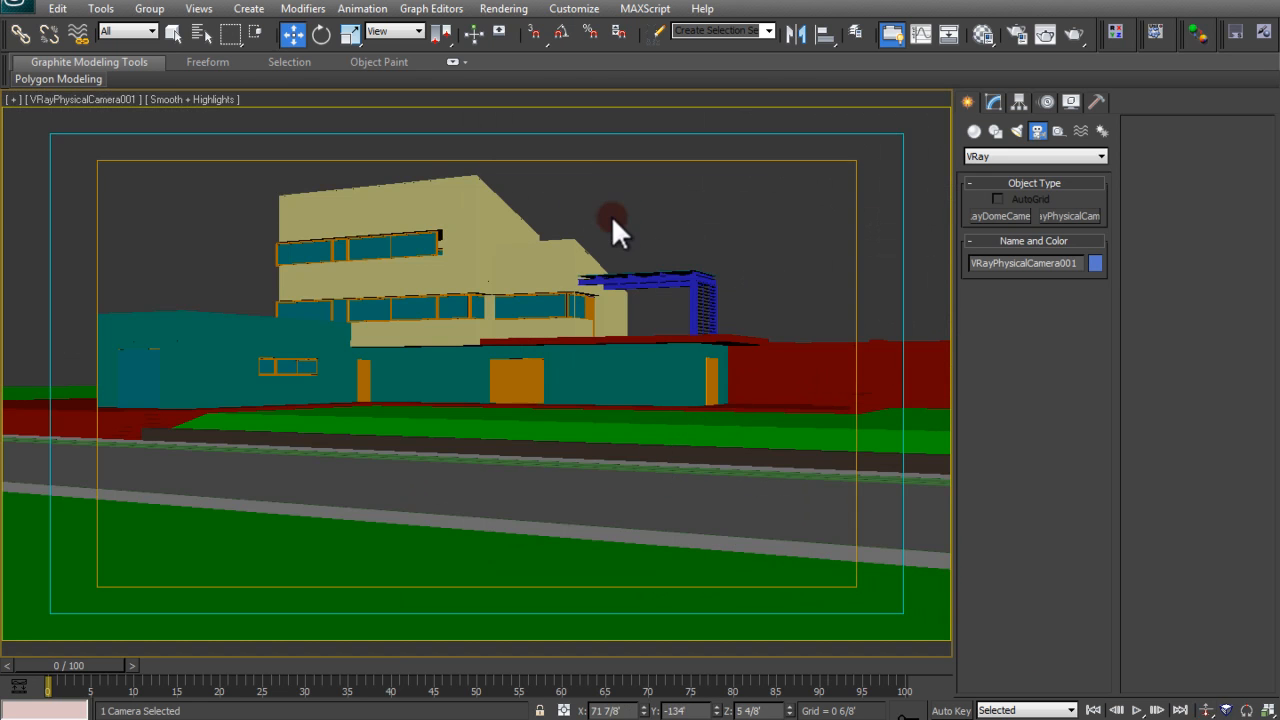
Clear the selection, select the camera belonging to the current view, and show its modifiable parameters
left_click(663, 196)
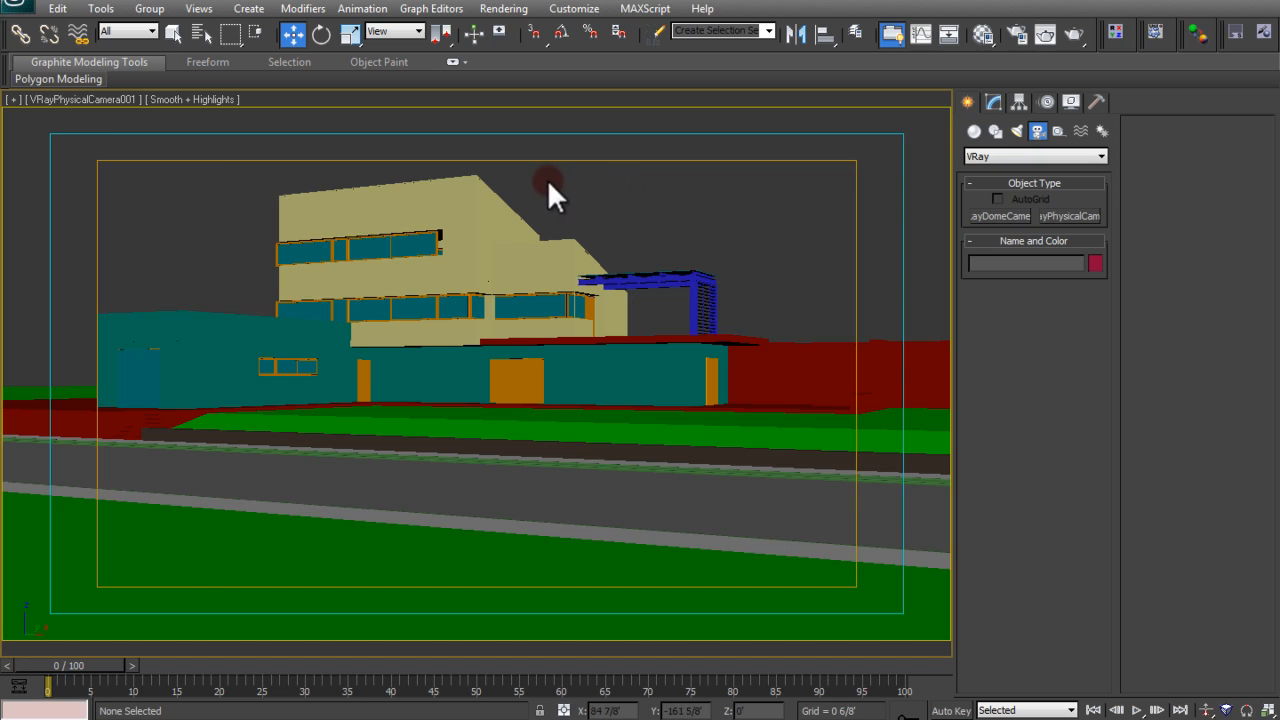
left_click(92, 99)
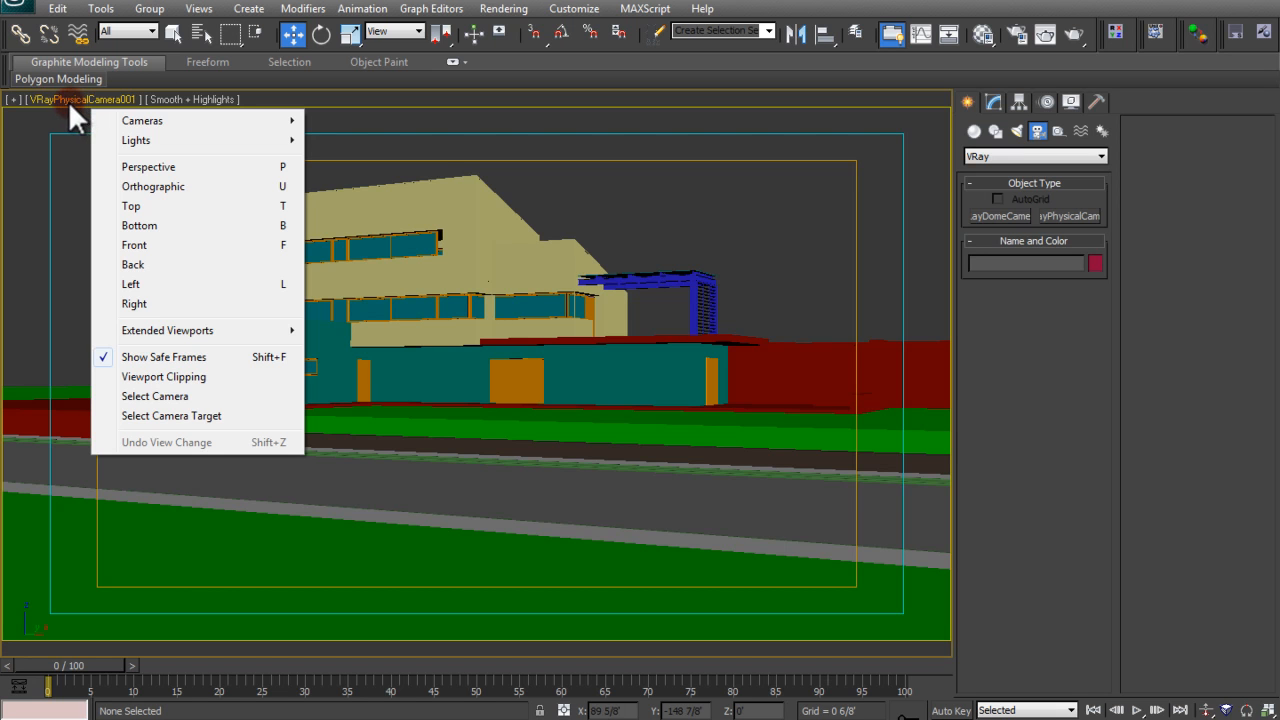
left_click(140, 395)
left_click(152, 400)
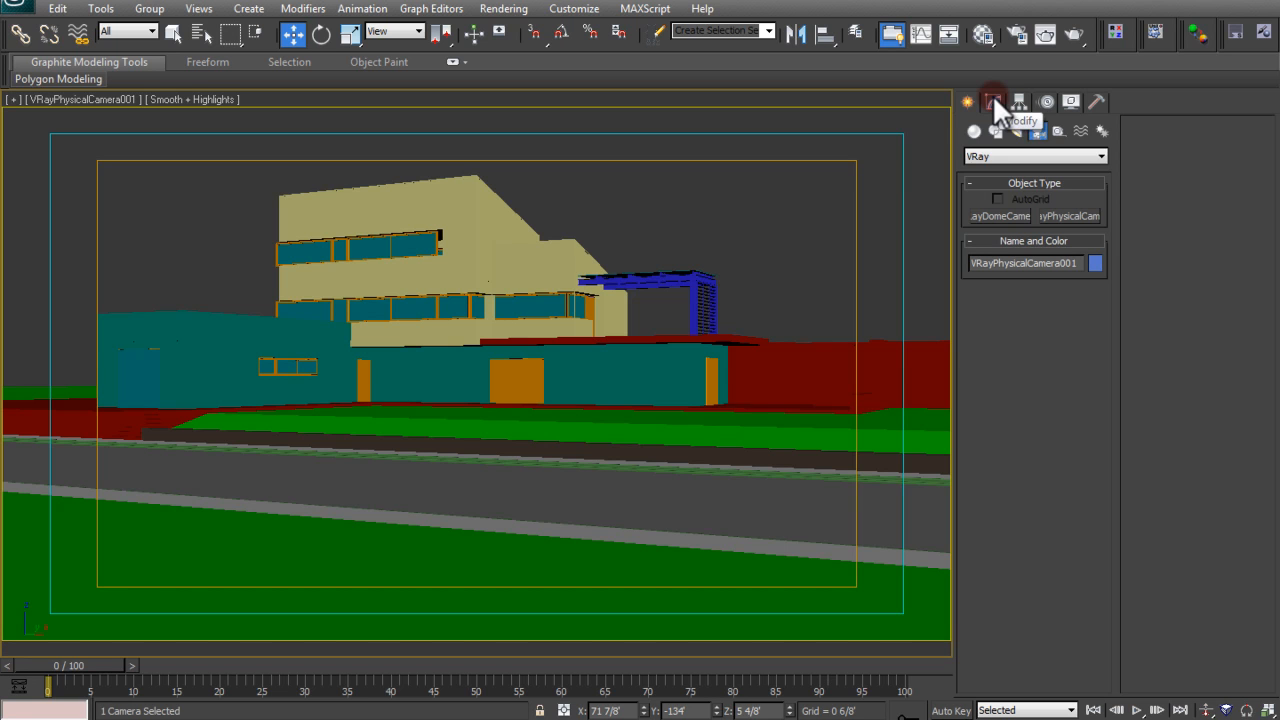
left_click(993, 100)
Set the physical camera's f-number to 5.3
left_click_drag(1007, 573, 1003, 349)
left_click_drag(991, 434, 997, 467)
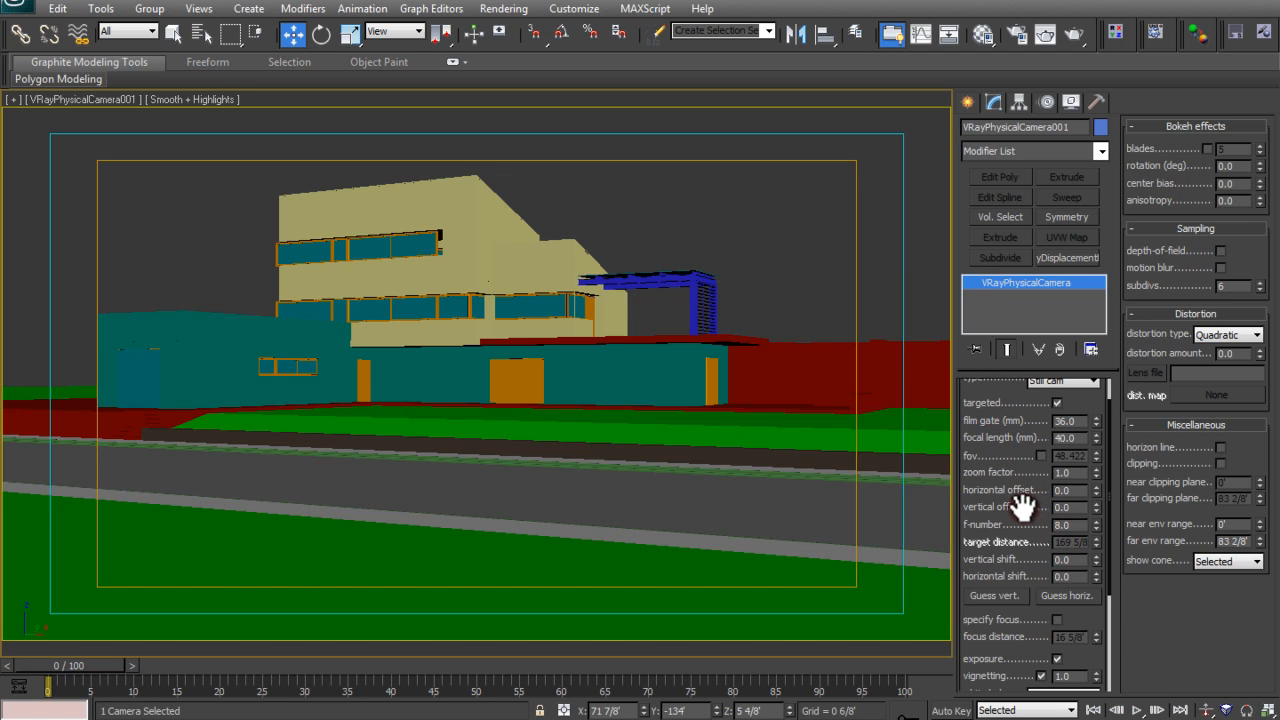
double_click(1063, 525)
type("5")
left_click(1075, 525)
left_click_drag(1040, 528, 1051, 514)
double_click(1068, 511)
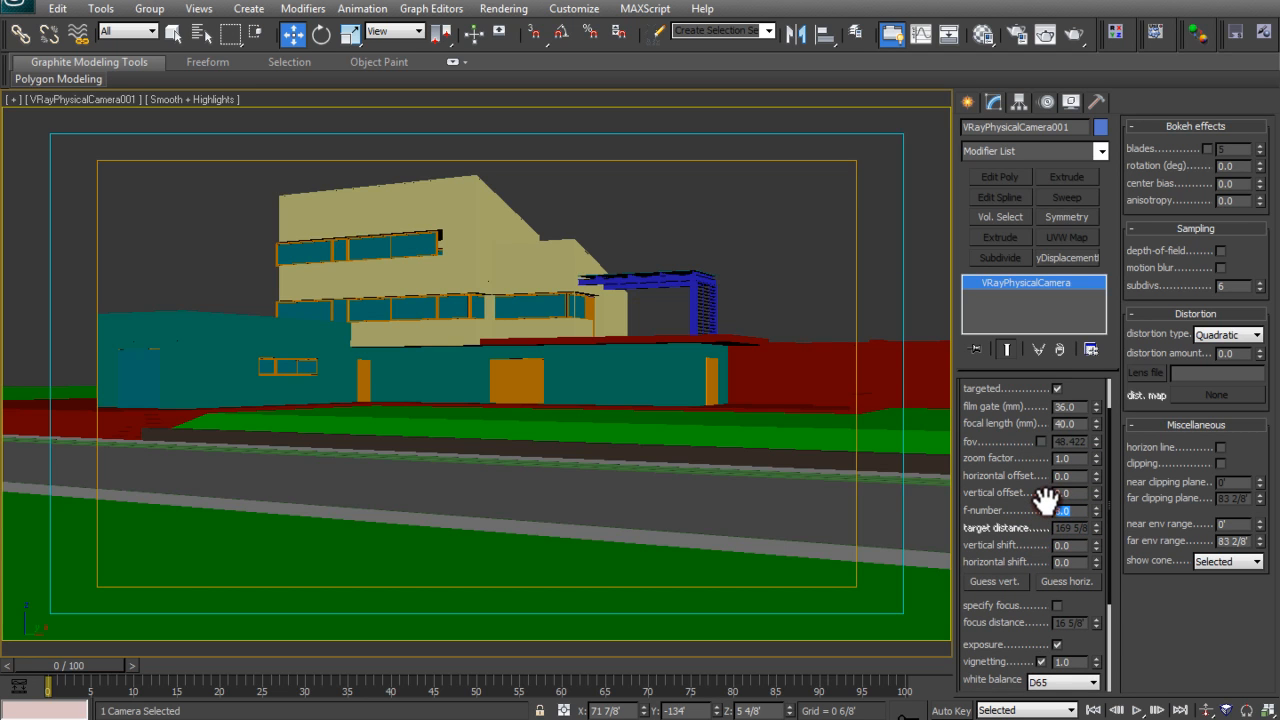
key("Return")
left_click_drag(1010, 513, 1006, 477)
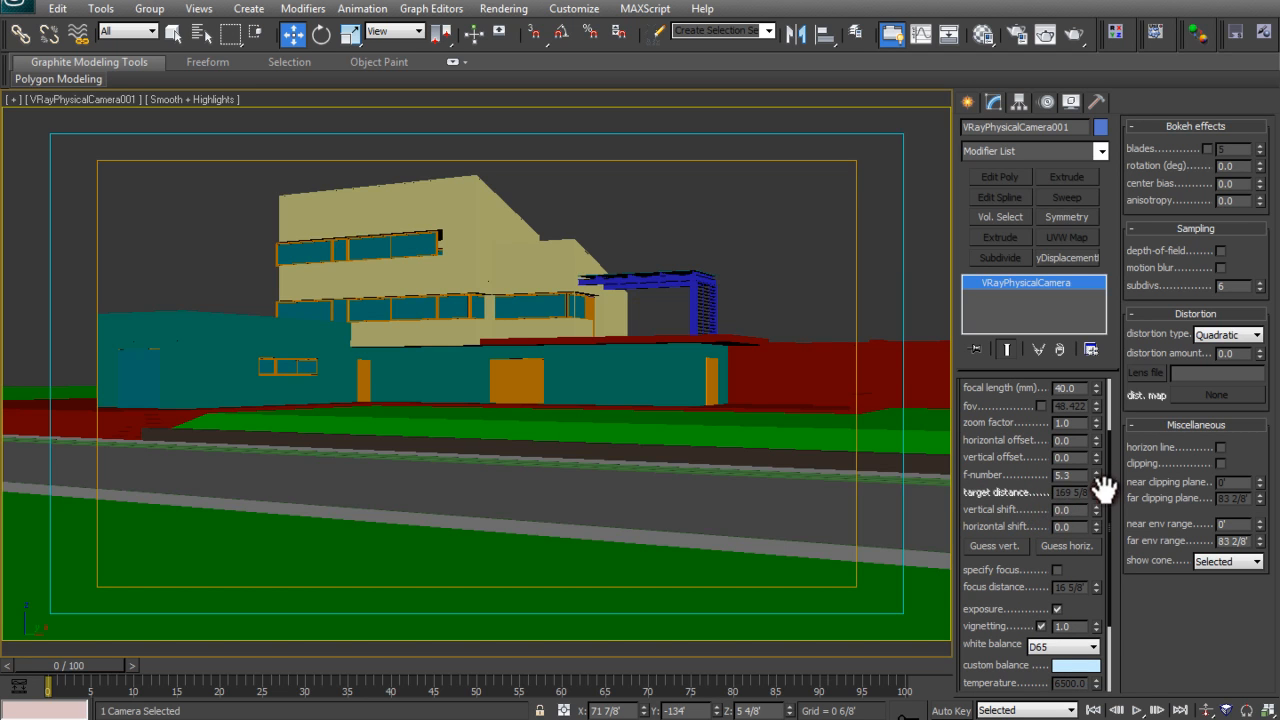
Turn off the camera's vignetting and set its custom white balance to a near-white colour of RGB 247, 252, 255
left_click_drag(1027, 492, 1023, 457)
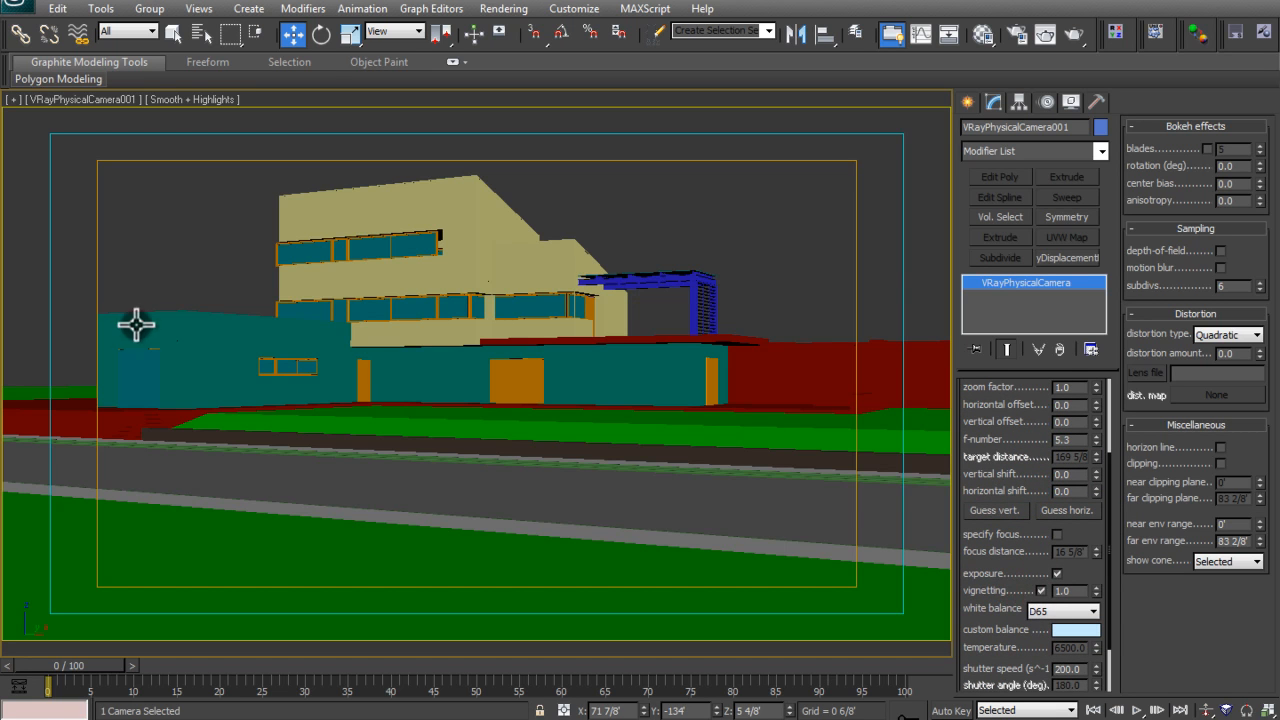
left_click(1041, 591)
left_click_drag(1013, 566, 1014, 516)
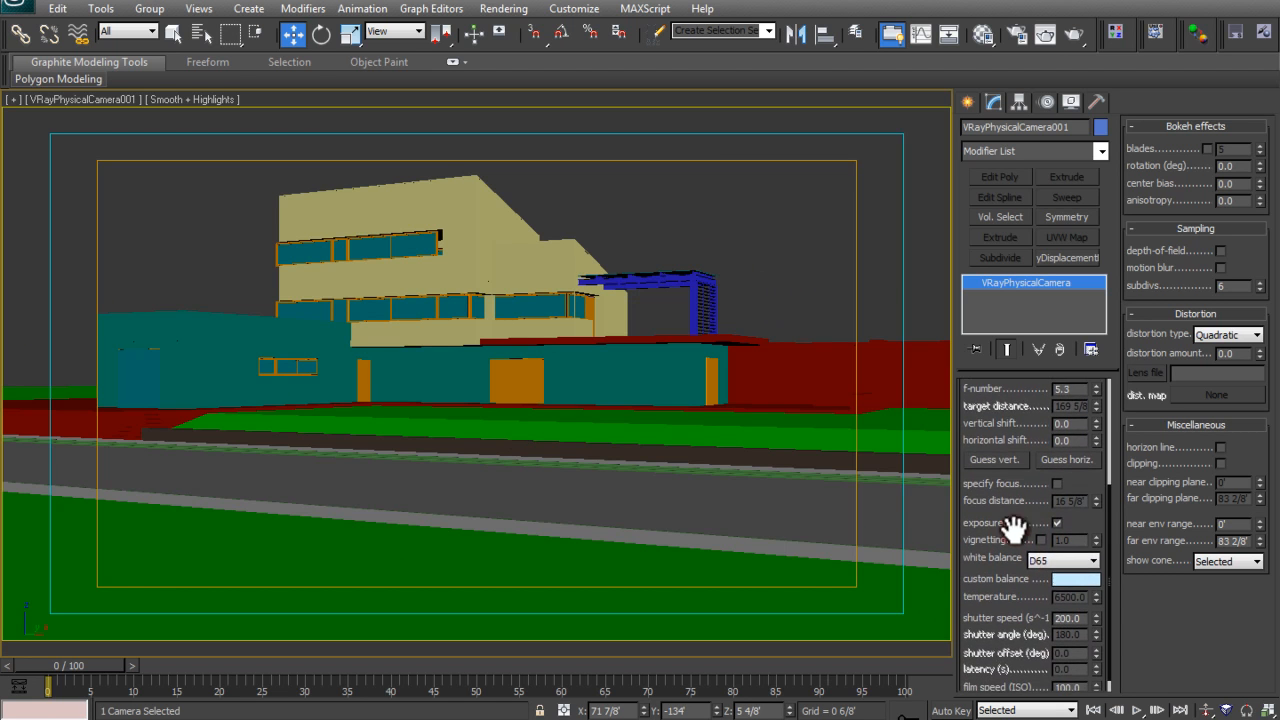
left_click(1061, 578)
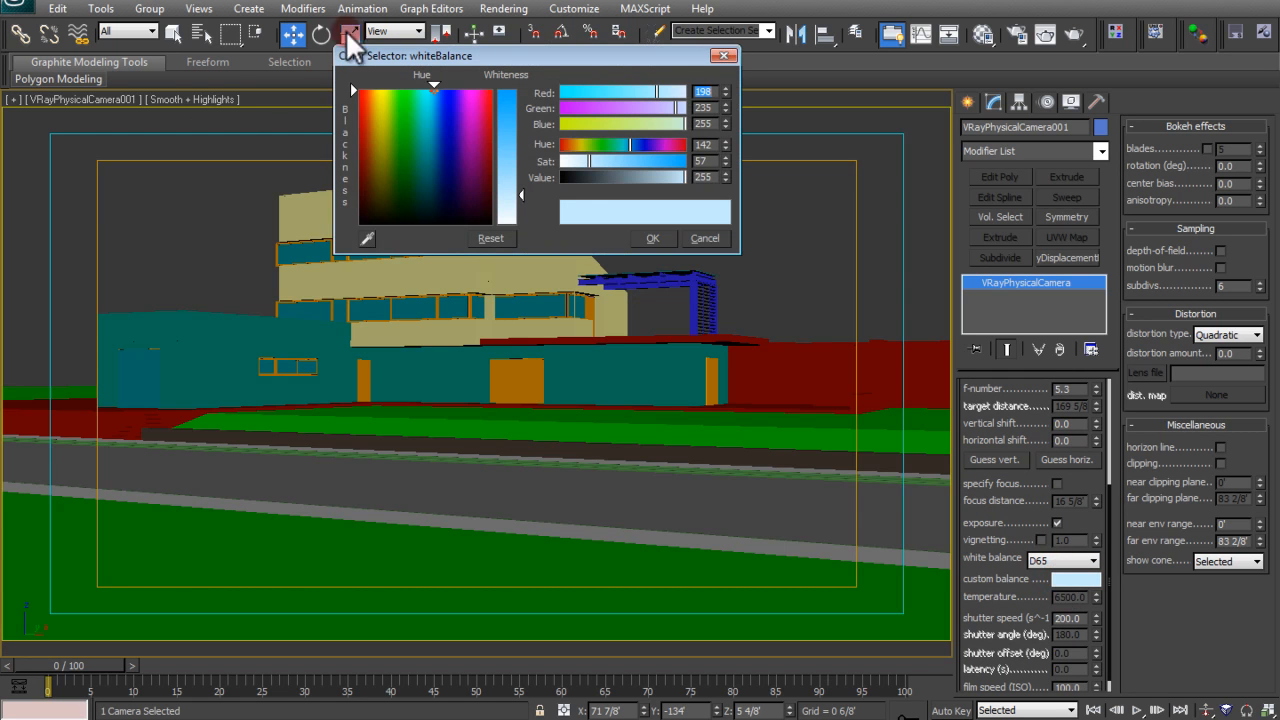
left_click_drag(519, 195, 517, 231)
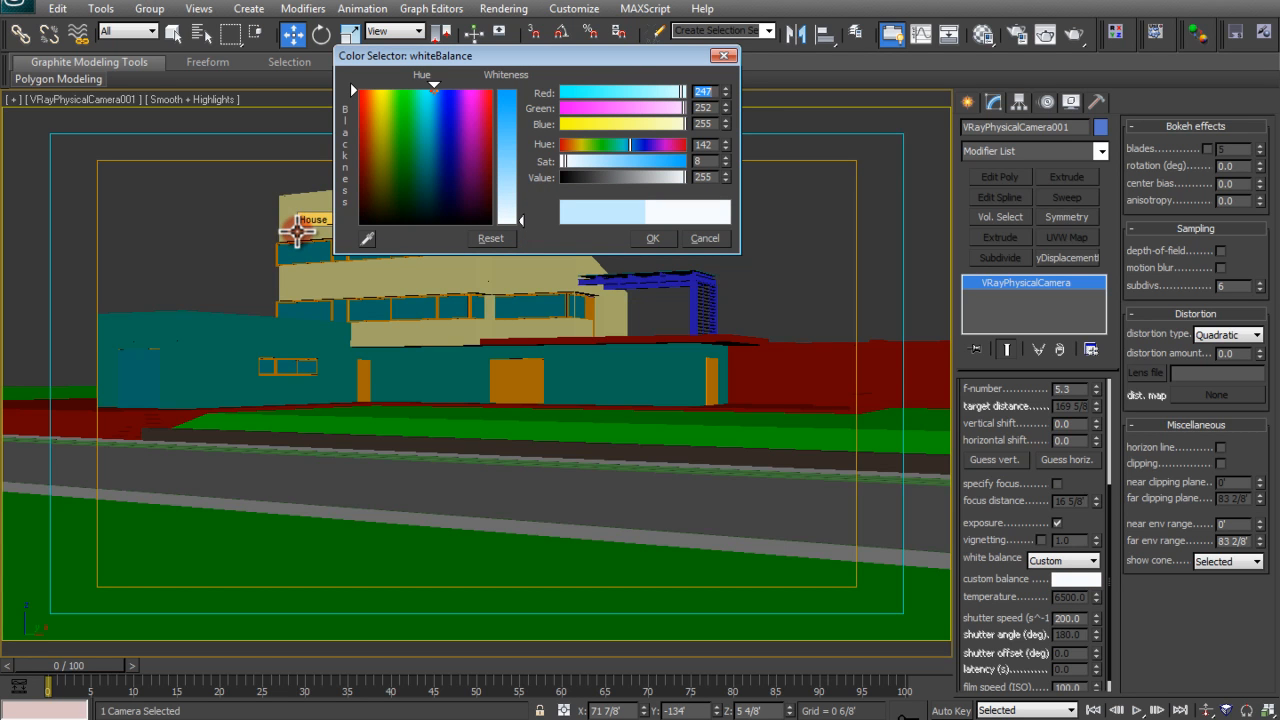
left_click(651, 238)
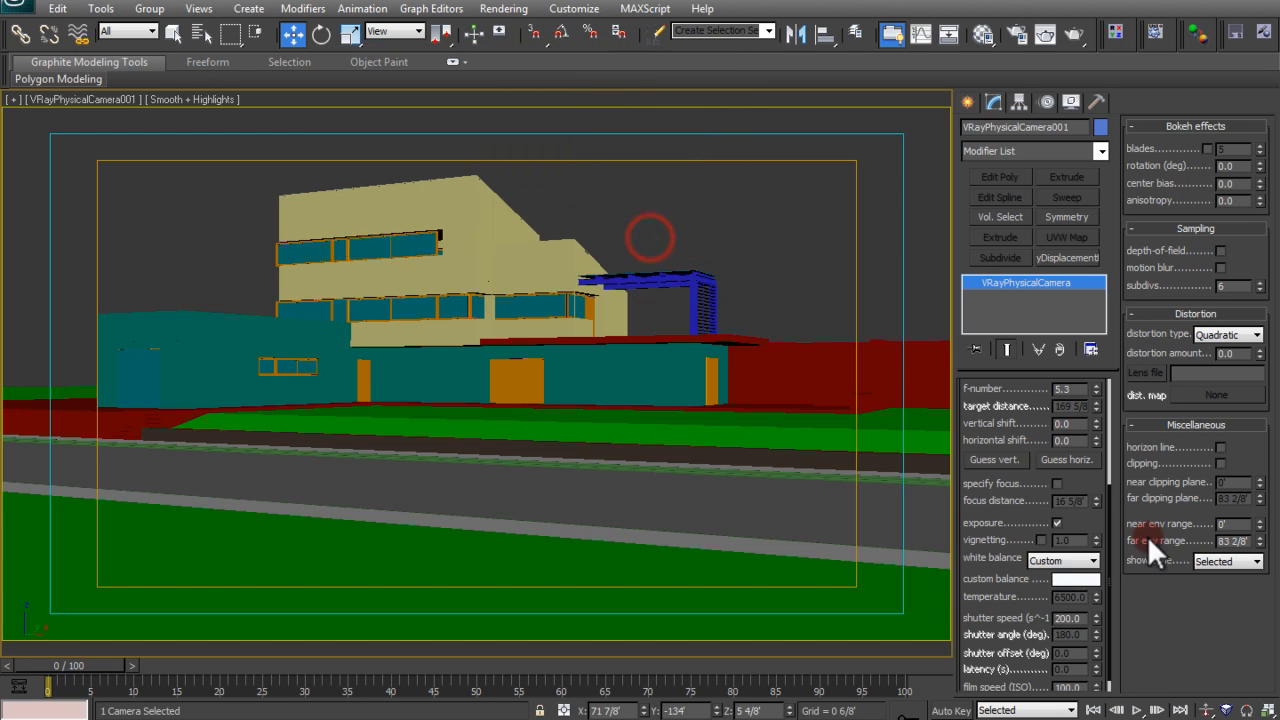
Set the physical camera's shutter speed to 130, keeping the f-number at 5.3
left_click_drag(1001, 519, 999, 504)
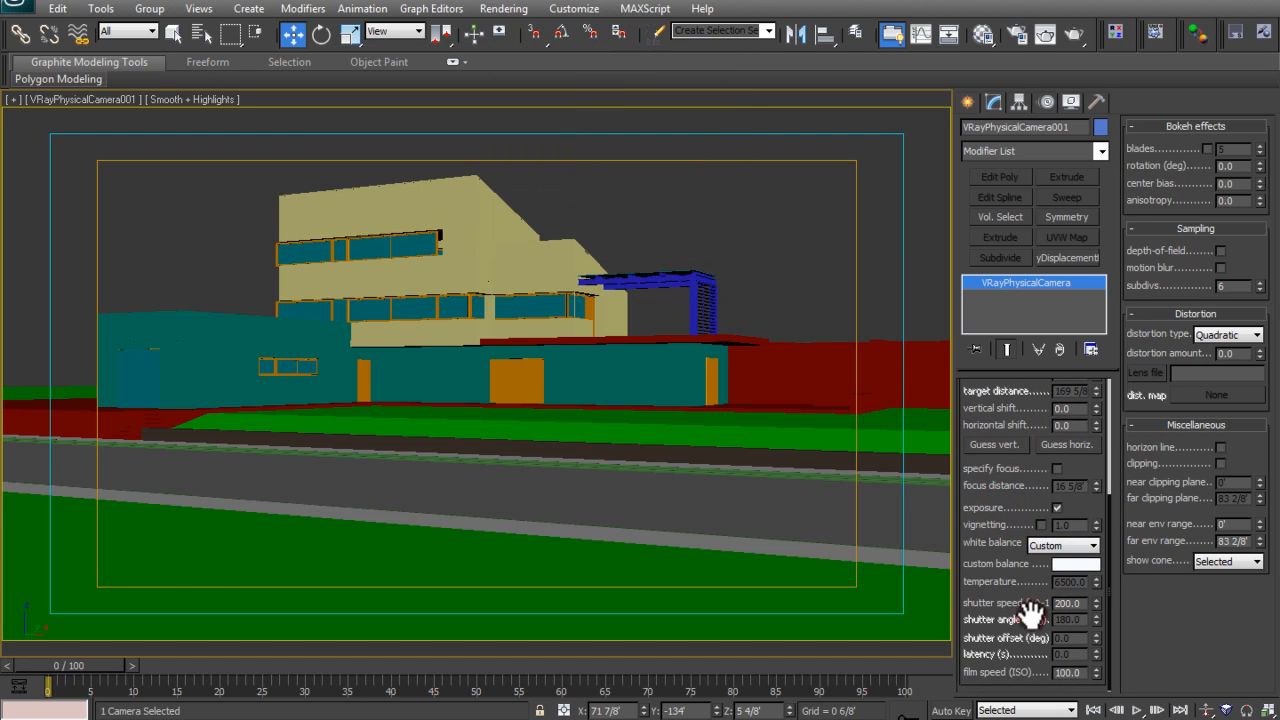
double_click(1080, 603)
scroll(1012, 495, "up", 4)
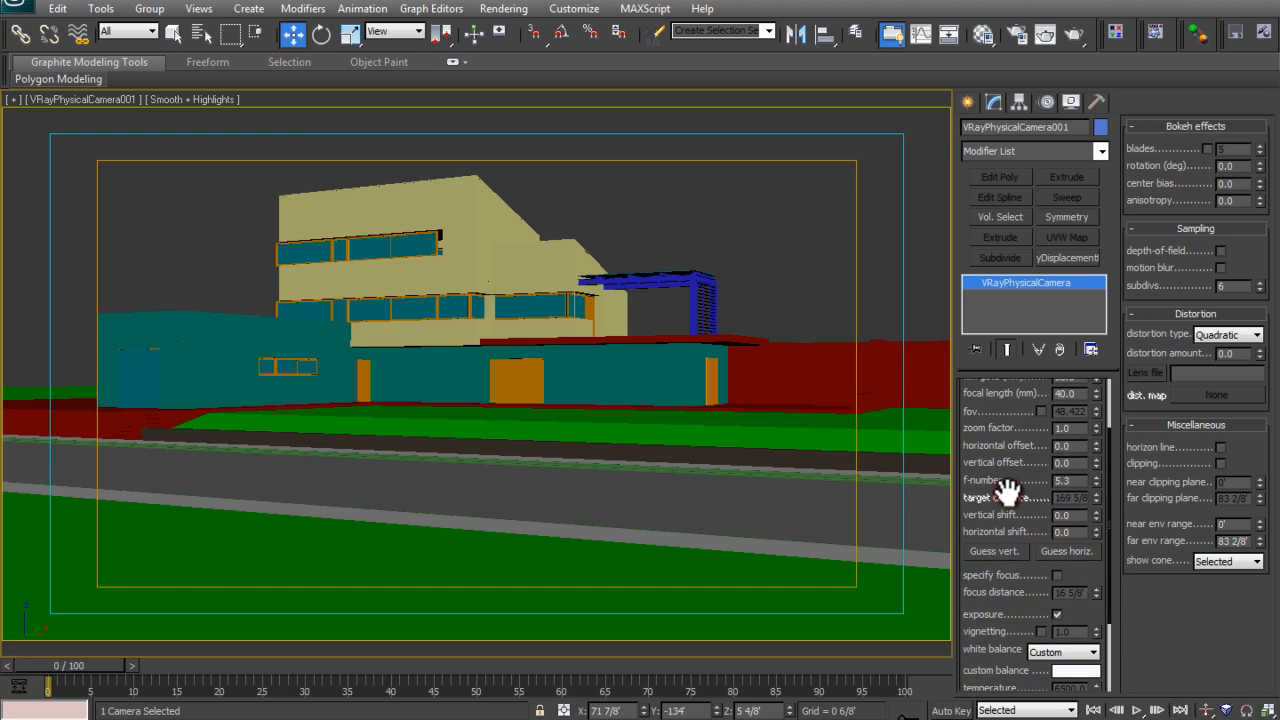
scroll(1010, 497, "up", 1)
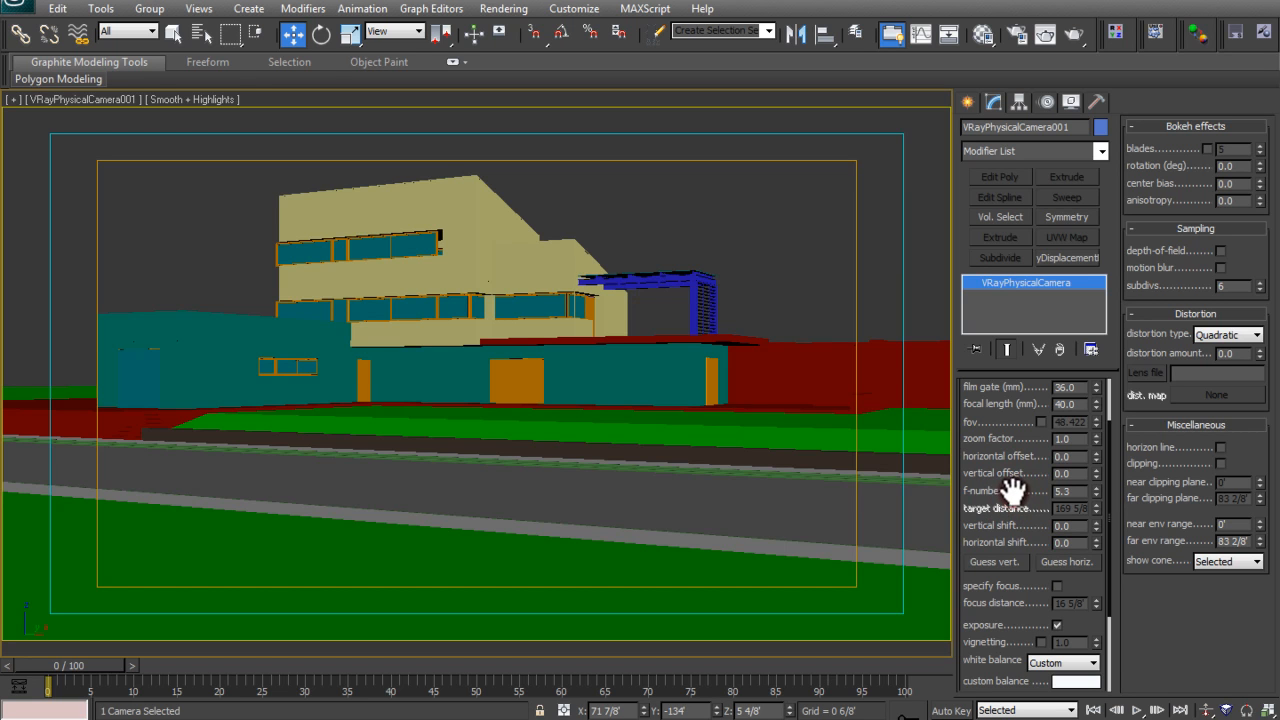
double_click(1063, 490)
scroll(1030, 482, "down", 3)
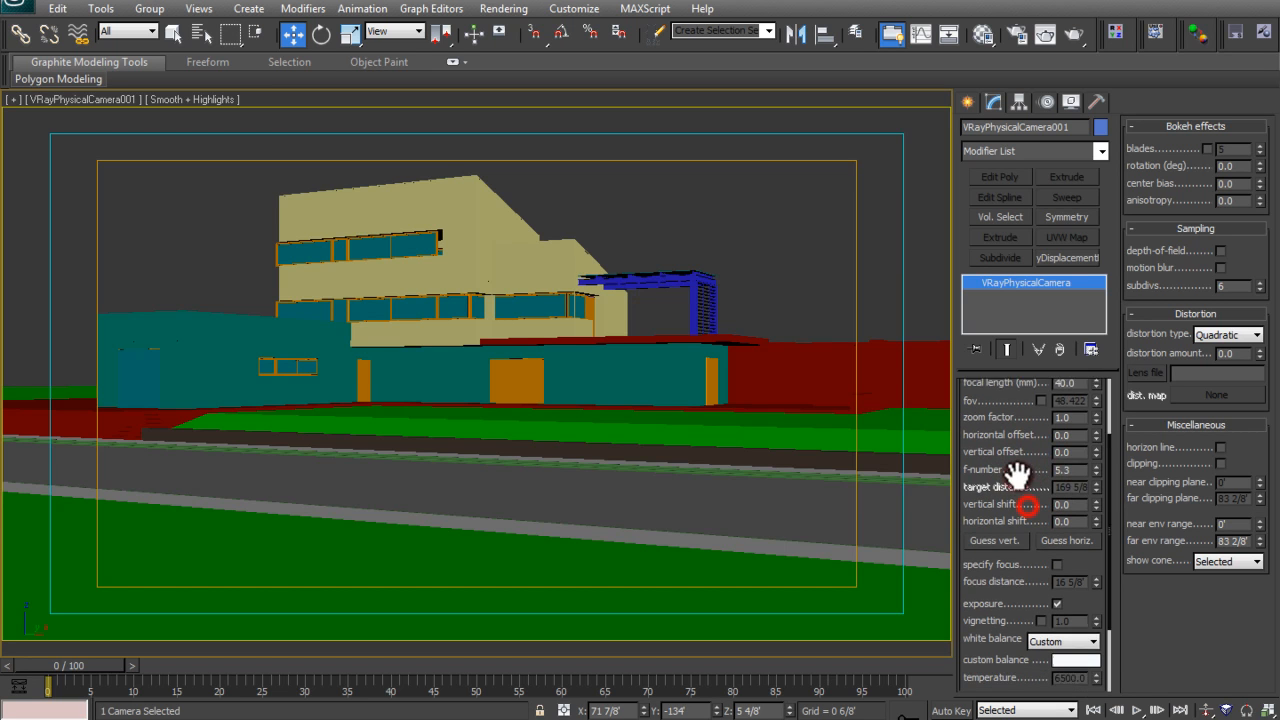
left_click_drag(1003, 617, 994, 600)
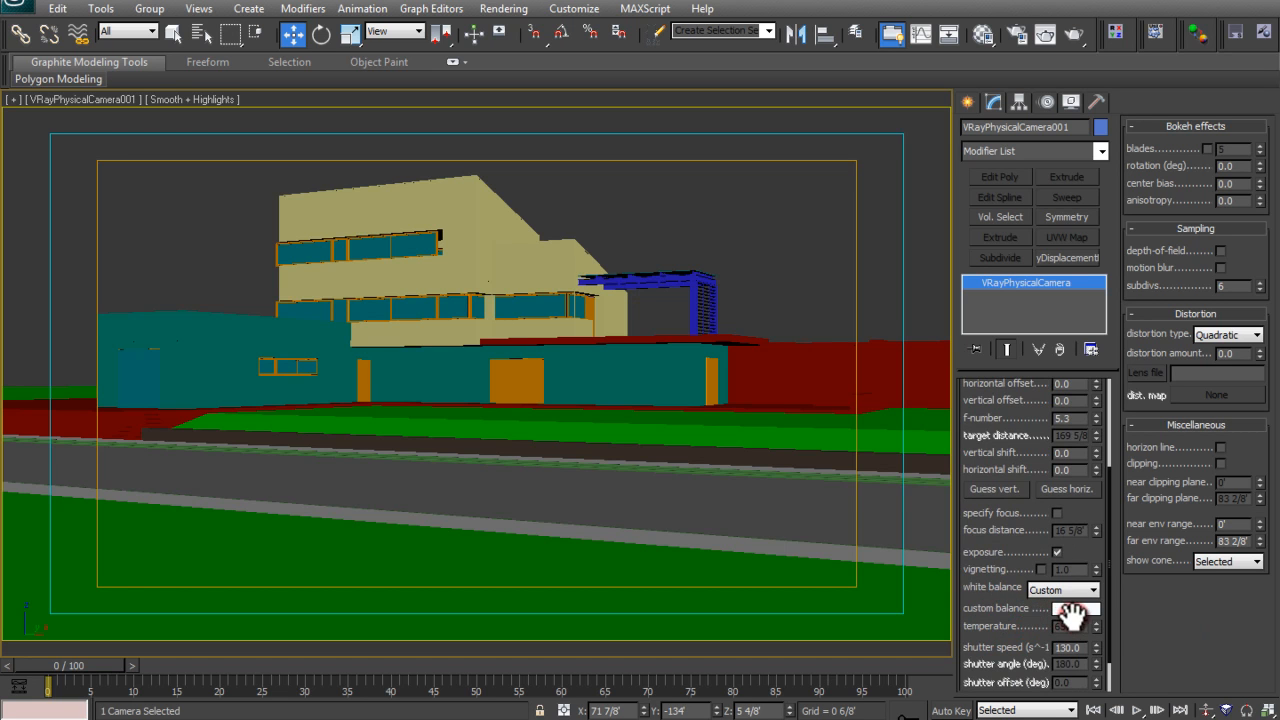
left_click_drag(1005, 662, 1000, 617)
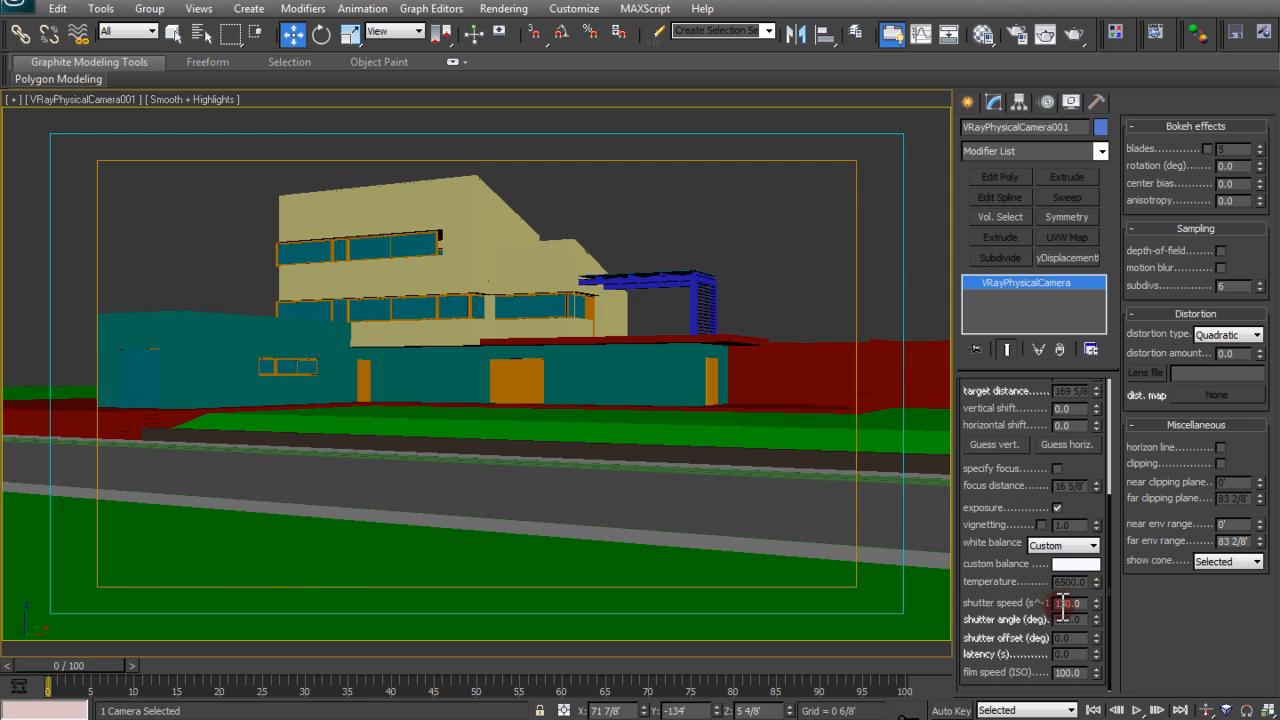
left_click(1068, 565)
Clear the selection, show the whole site in the top view, and start creating a VRaySun light
left_click(873, 182)
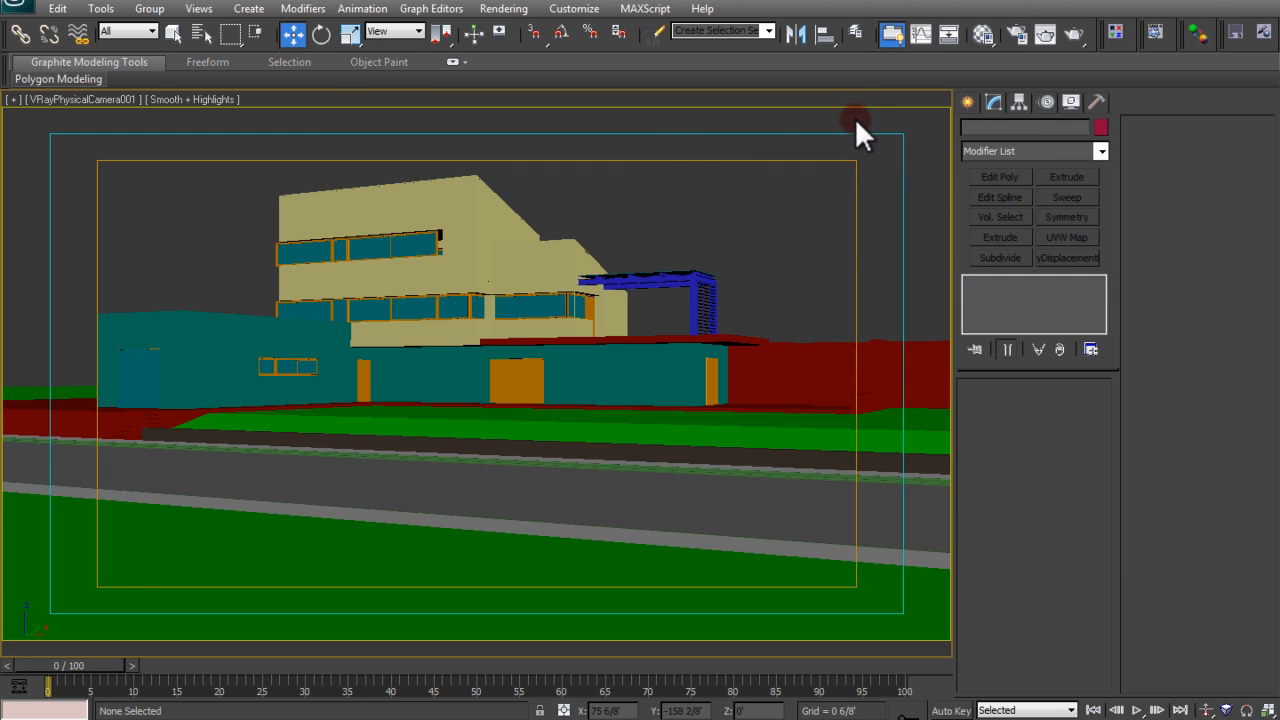
key("t")
key("z")
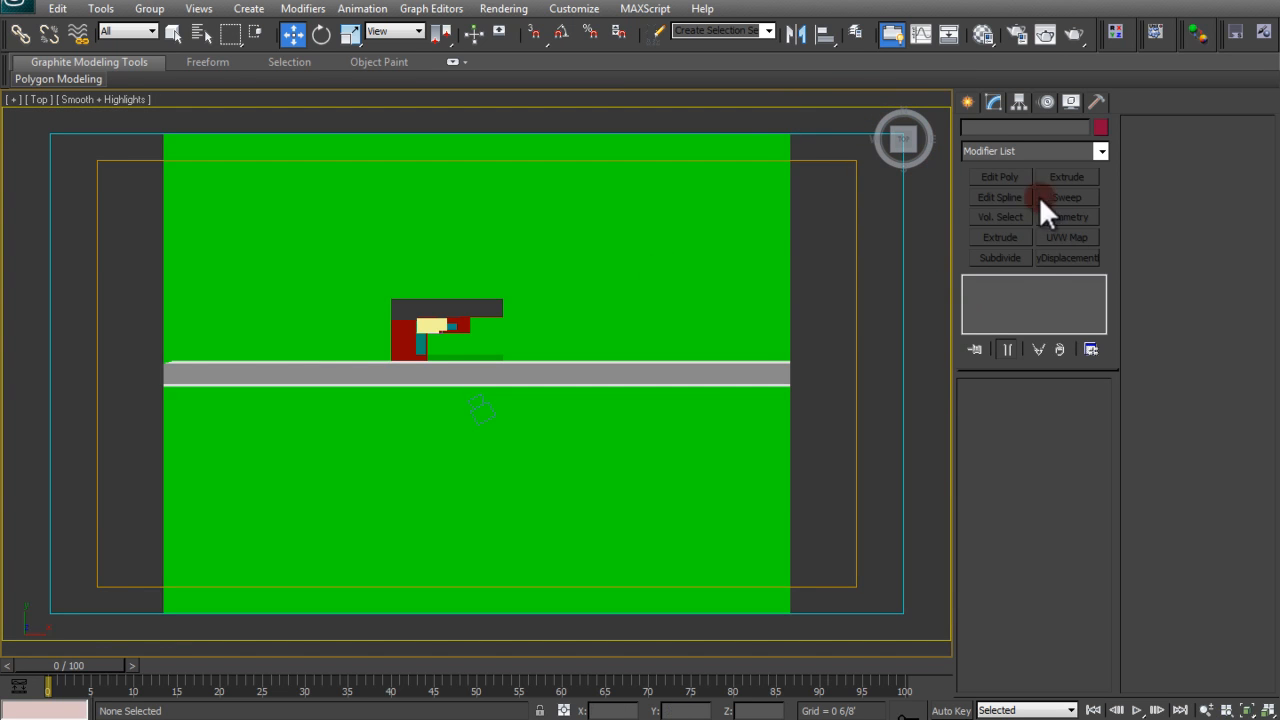
left_click(968, 102)
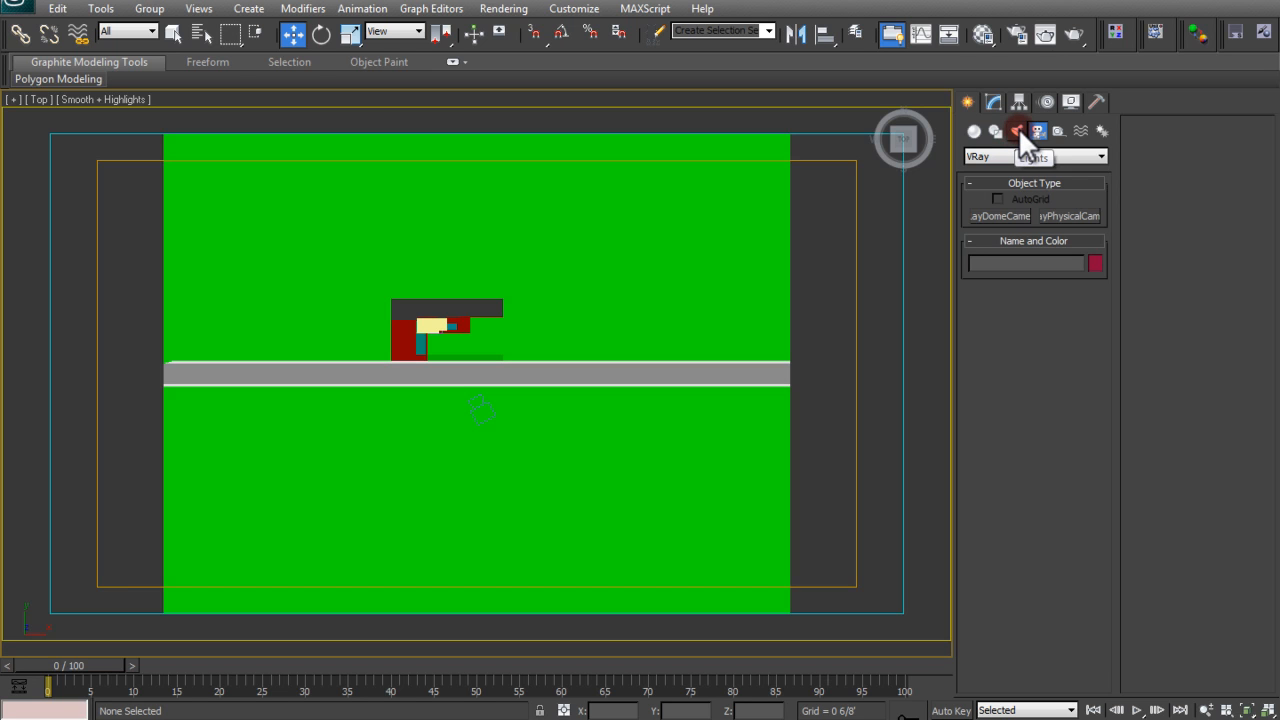
left_click(1018, 127)
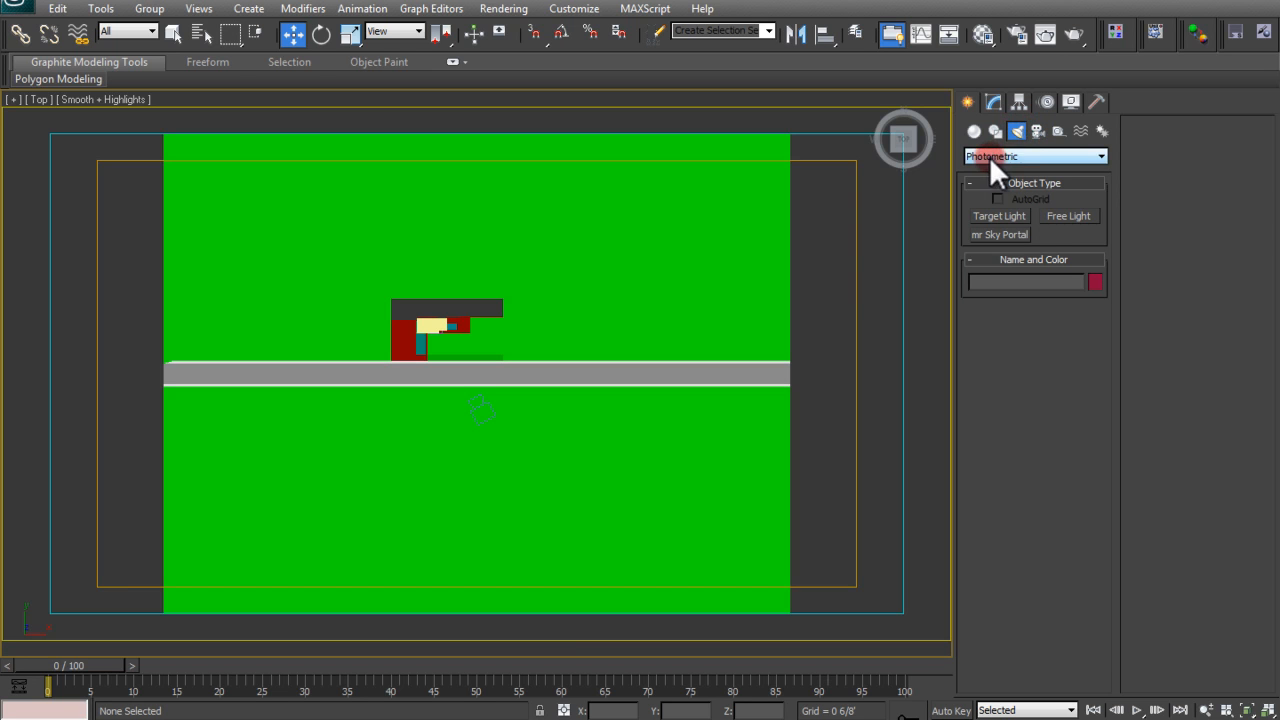
left_click(1016, 152)
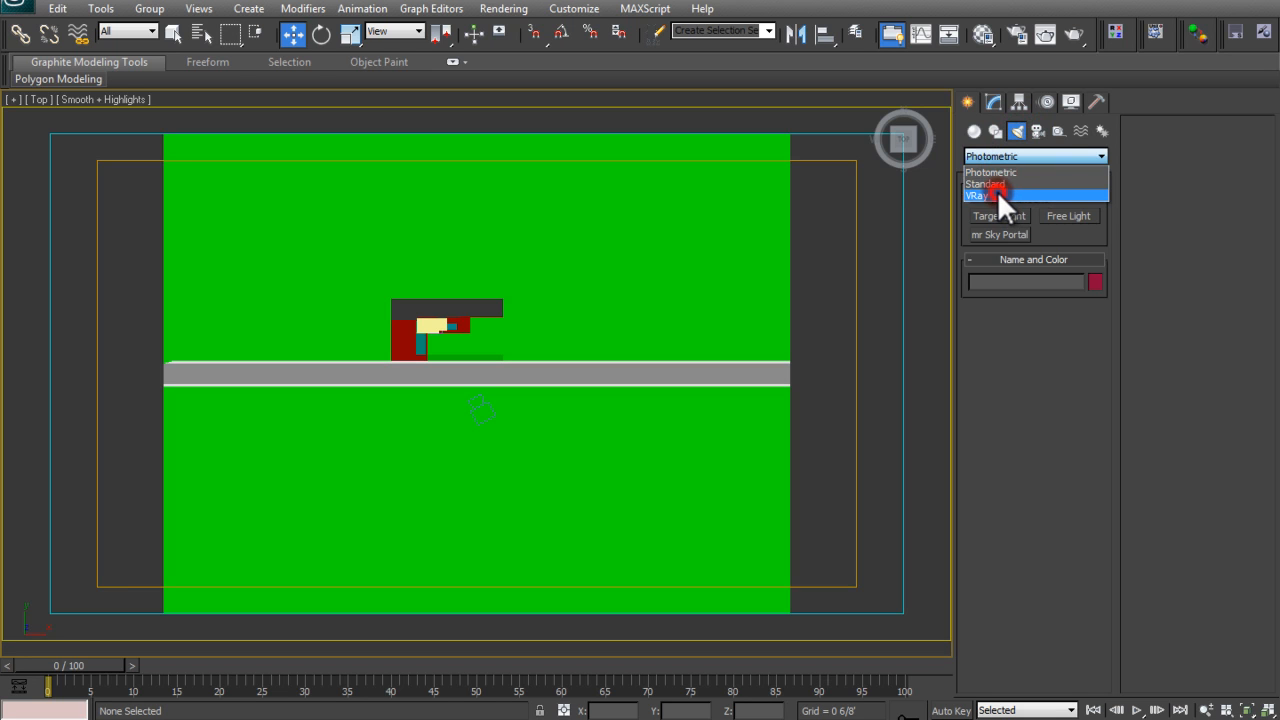
left_click(997, 195)
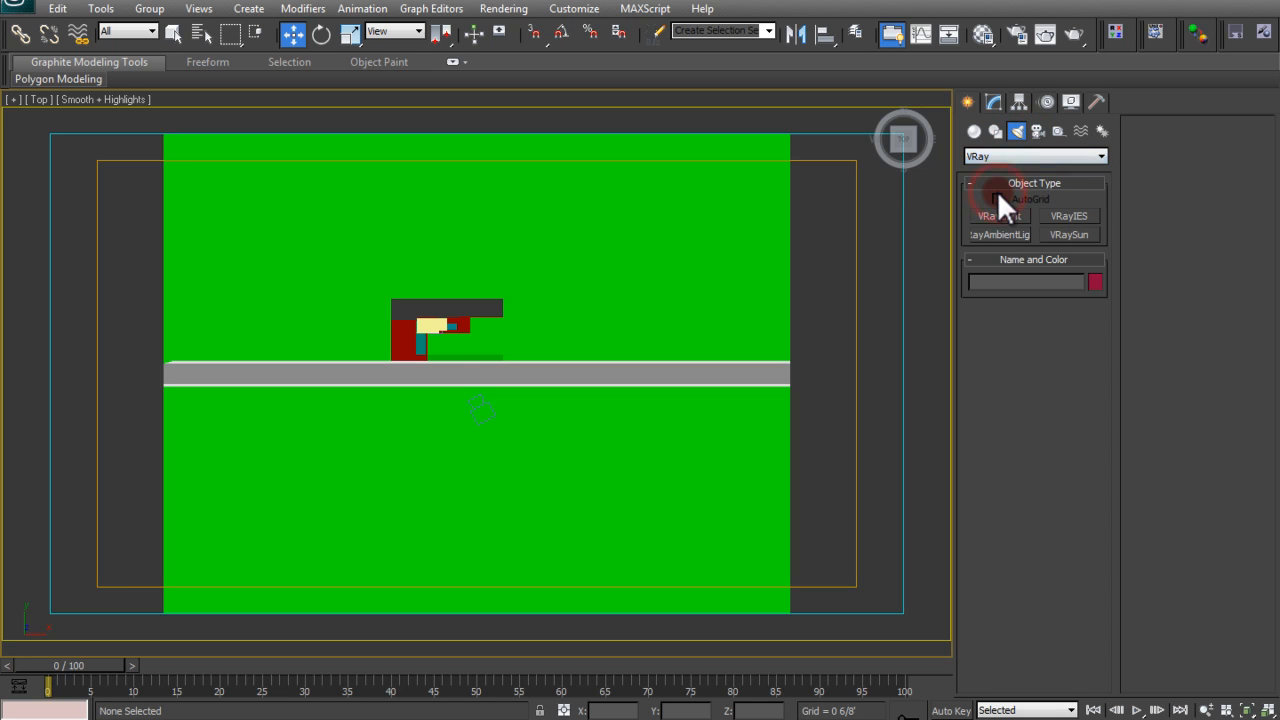
left_click(1057, 233)
scroll(478, 332, "down", 2)
middle_click_drag(416, 422, 528, 343)
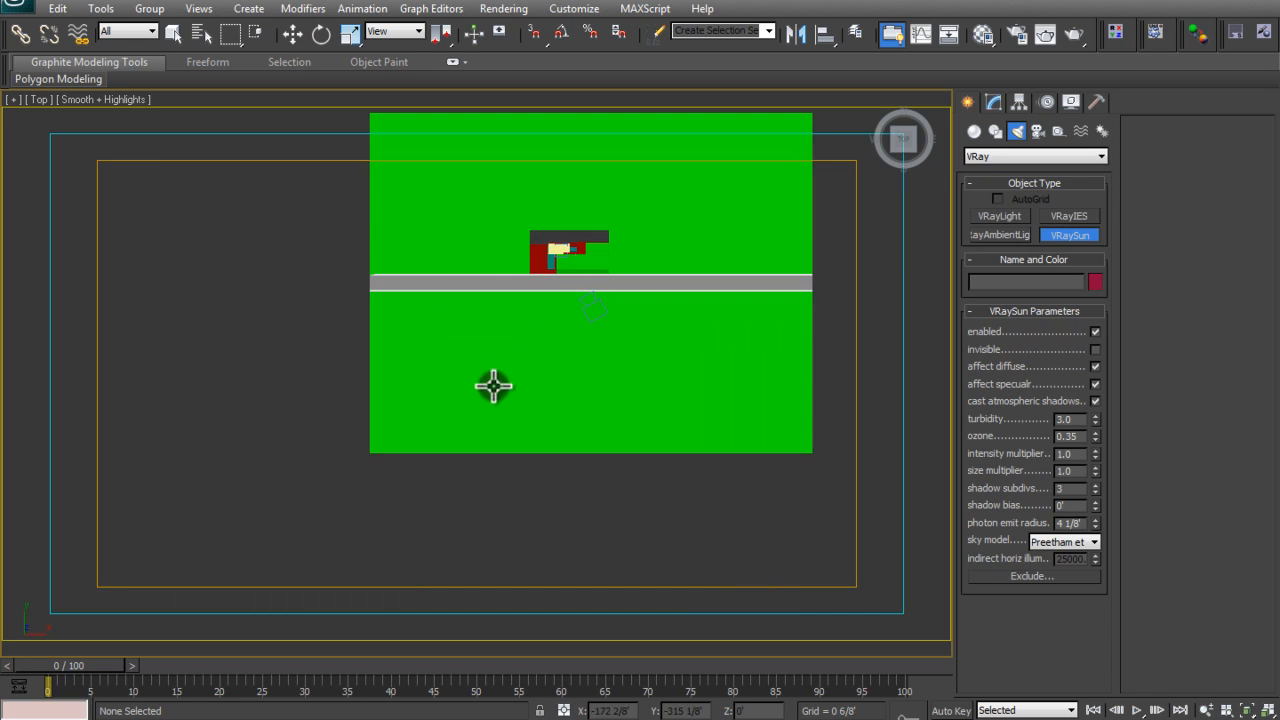
left_click_drag(543, 290, 509, 359)
left_click(687, 421)
left_click(768, 424)
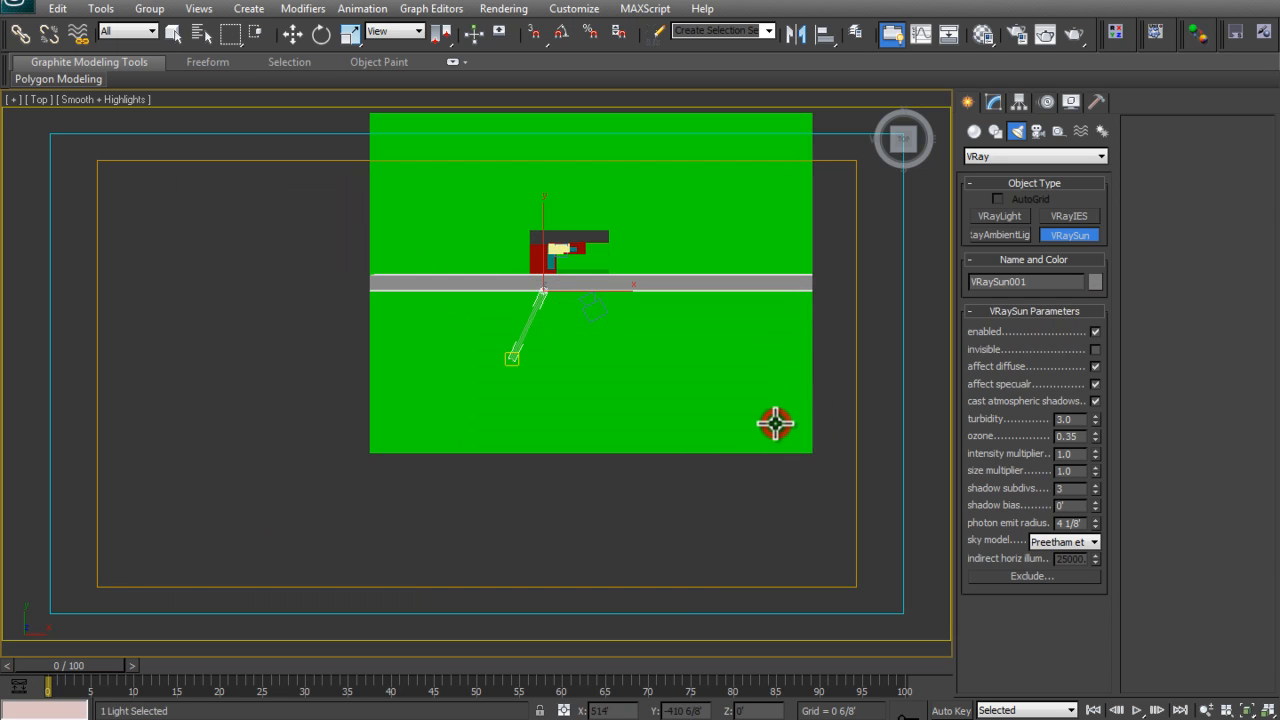
key("Delete")
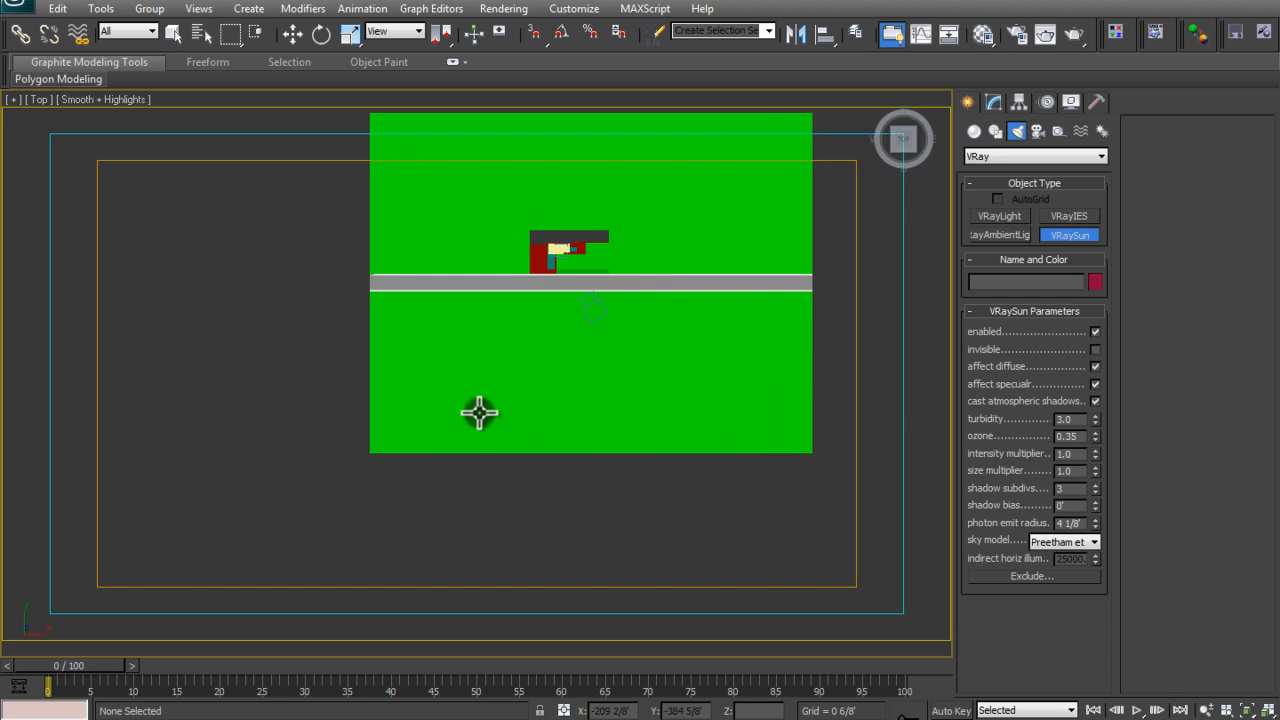
Place a VRaySun across the road, southwest of the house, aimed at the building, and accept adding a VRaySky environment map
middle_click_drag(580, 294, 626, 346)
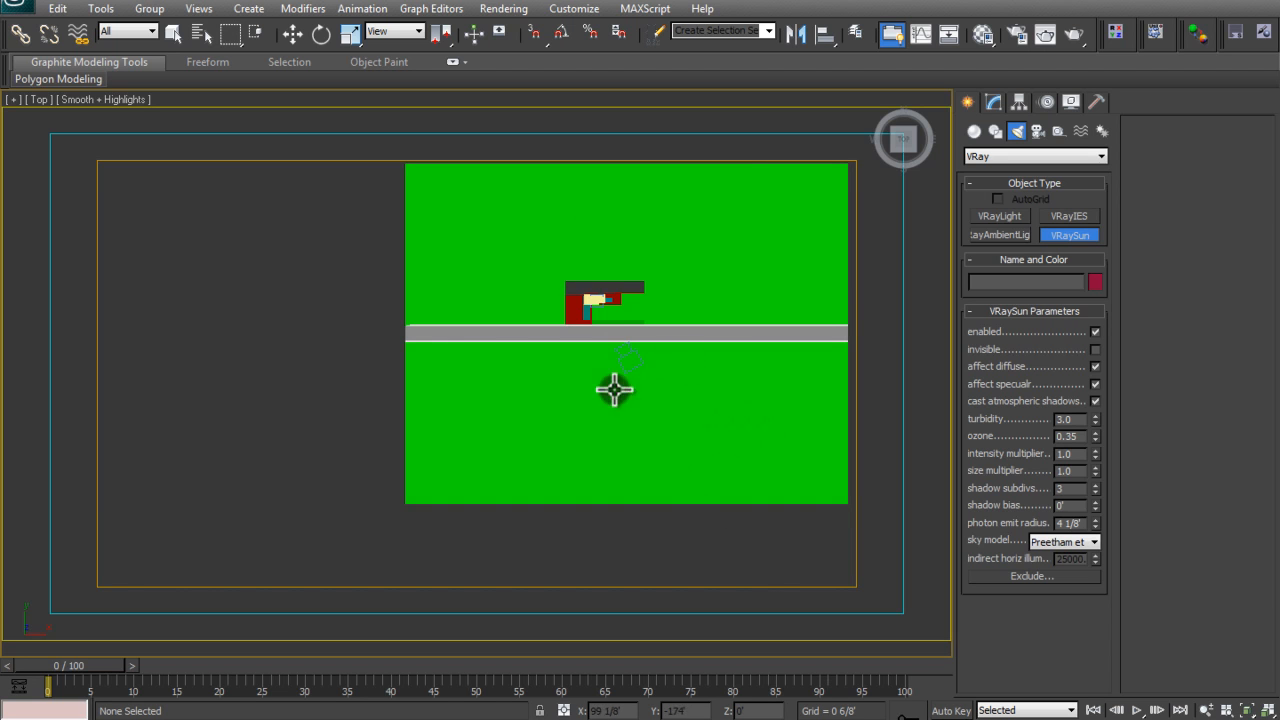
middle_click_drag(588, 411, 609, 437)
left_click_drag(489, 436, 629, 341)
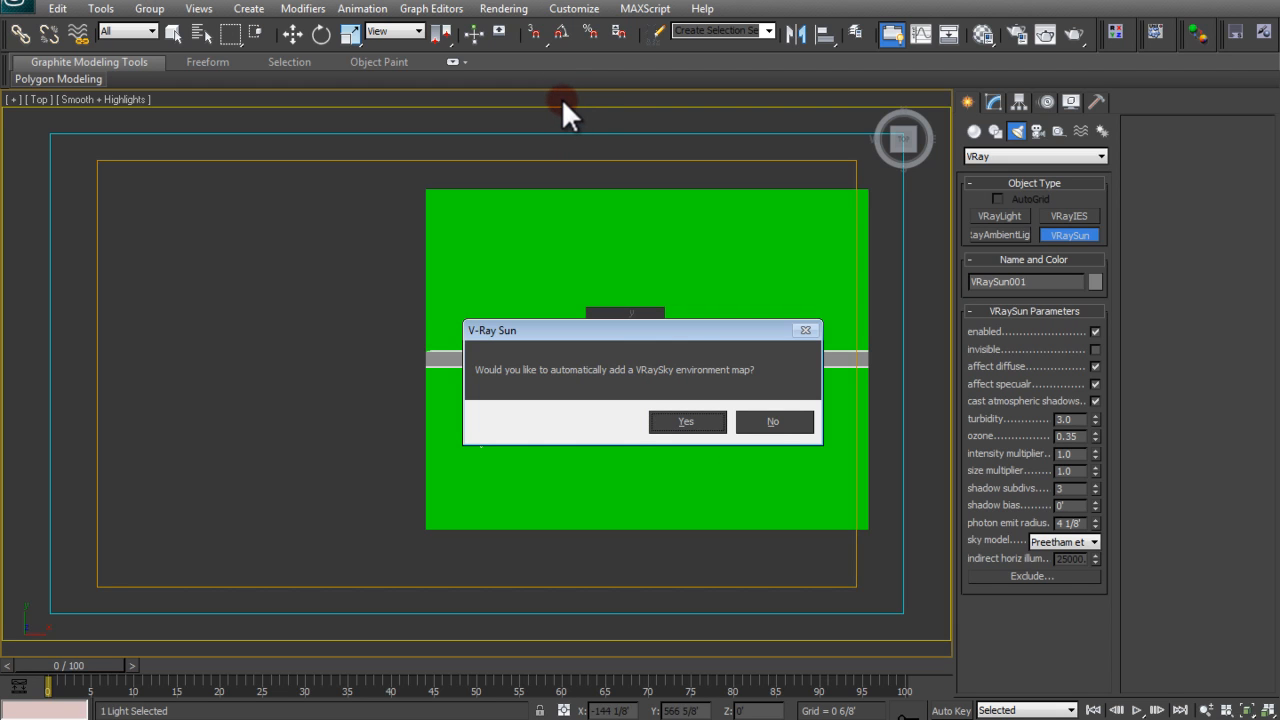
left_click(688, 421)
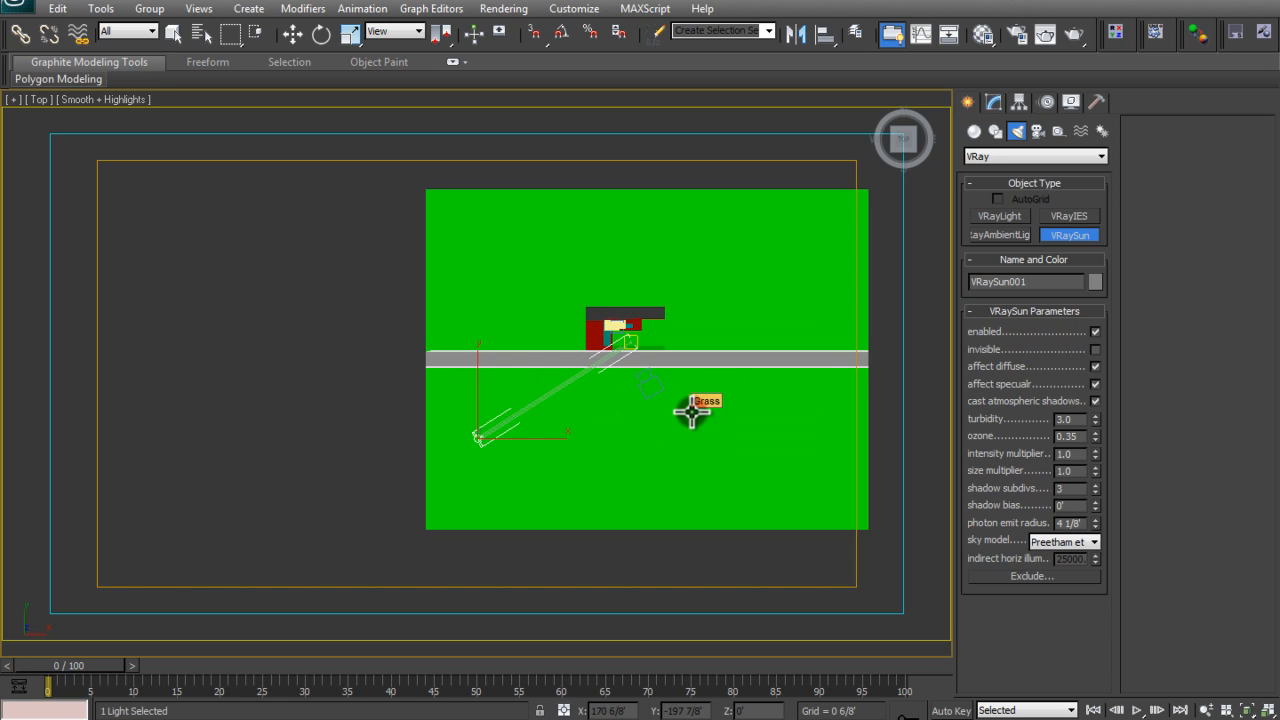
Raise the sun vertically in the front view to a height of about 284', leaving its target at the house
key("f")
key("z")
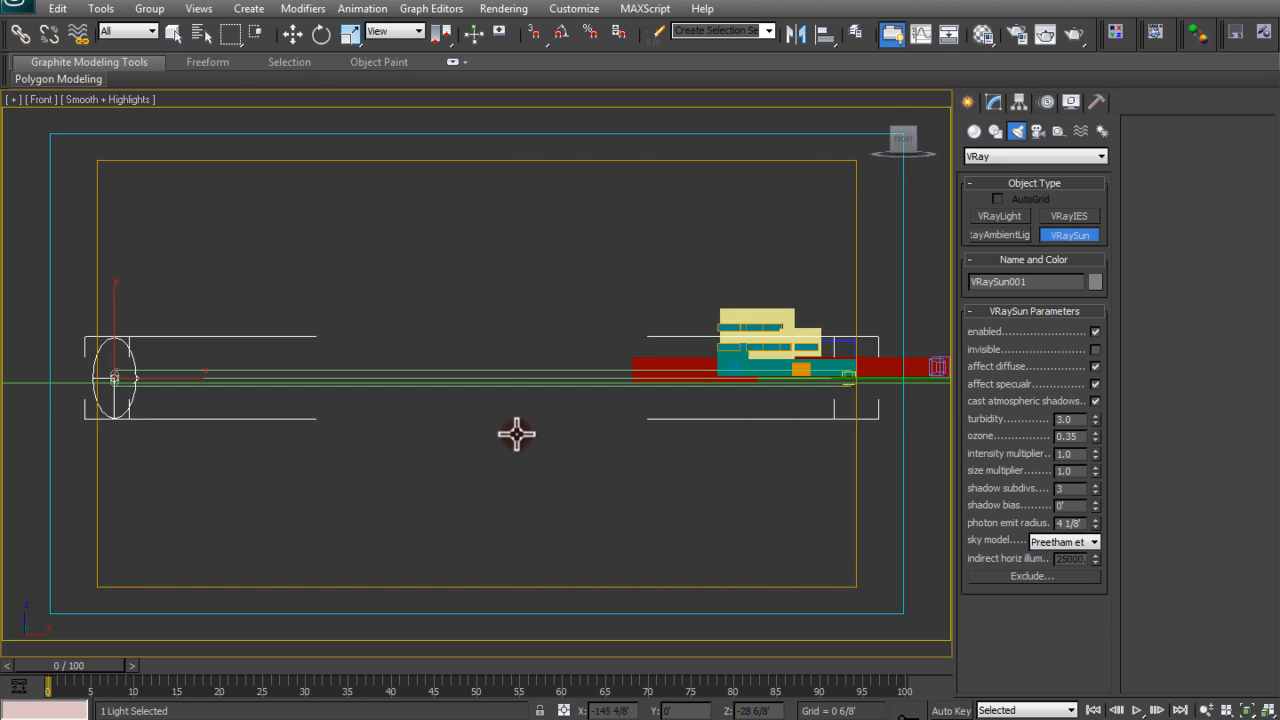
scroll(517, 434, "down", 2)
scroll(541, 417, "down", 3)
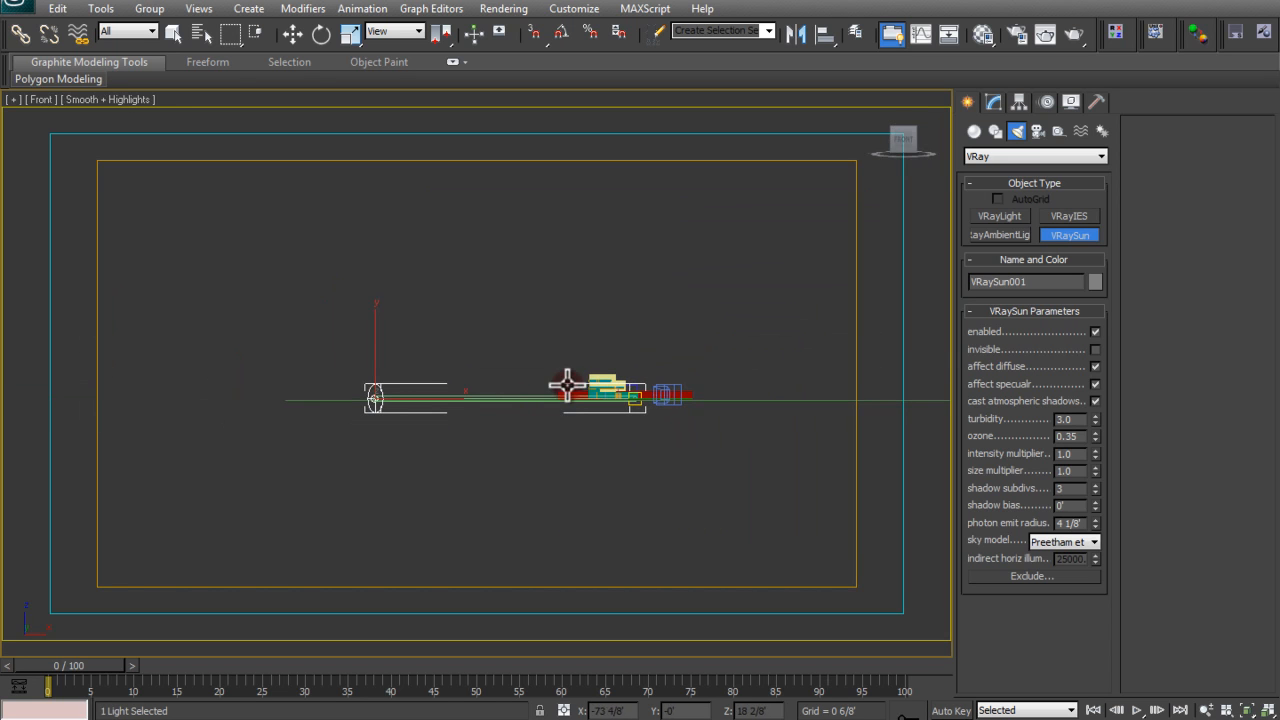
left_click(295, 36)
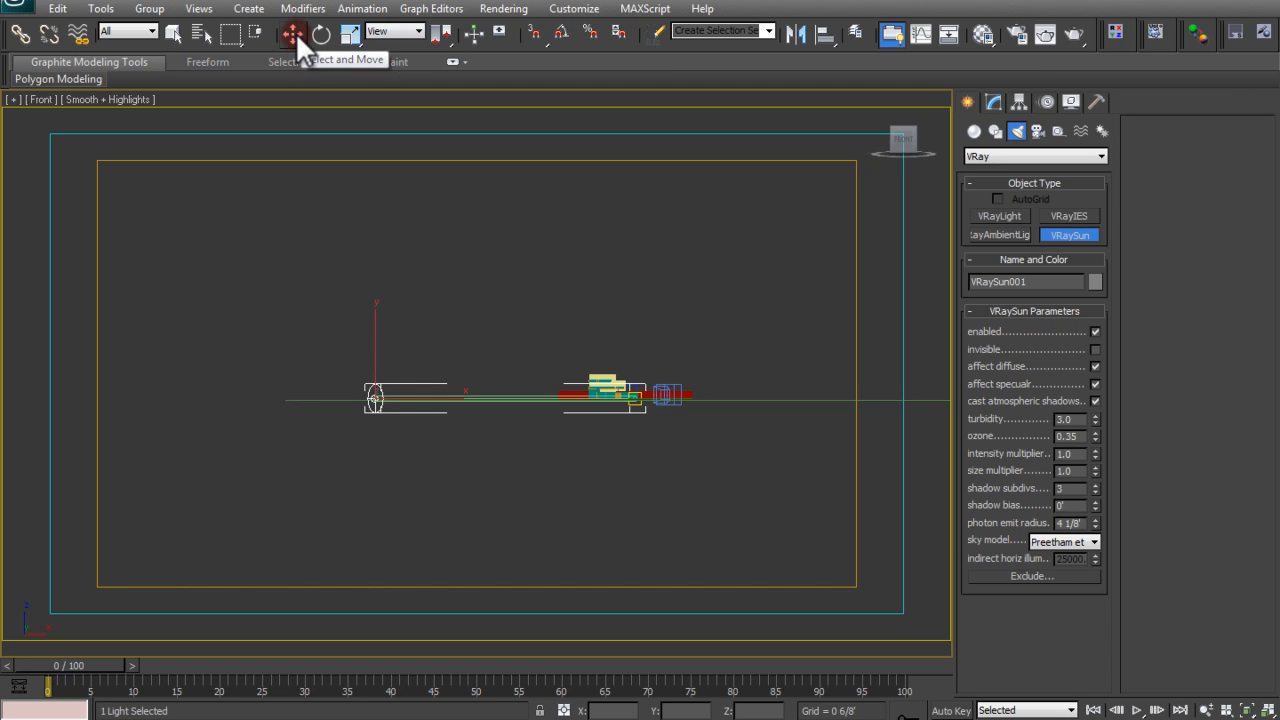
left_click(299, 31)
left_click_drag(374, 326, 396, 143)
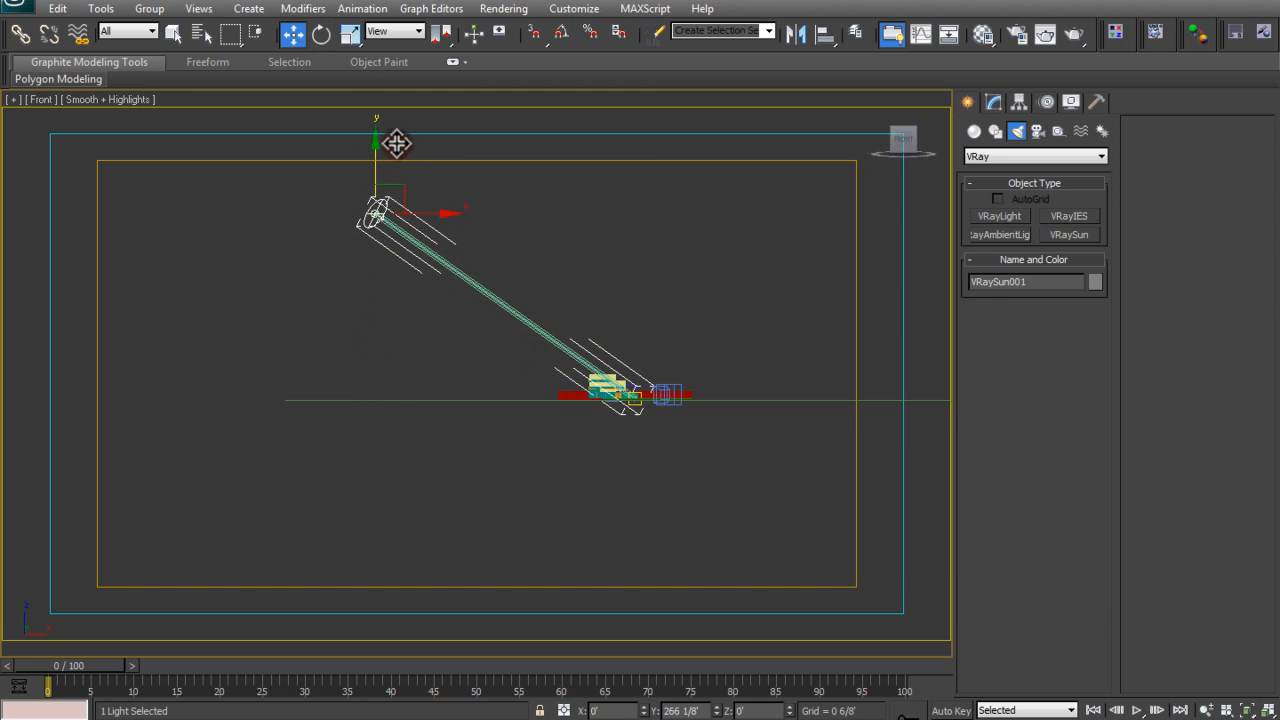
middle_click_drag(531, 308, 532, 334)
scroll(532, 337, "down", 2)
left_click_drag(423, 218, 423, 210)
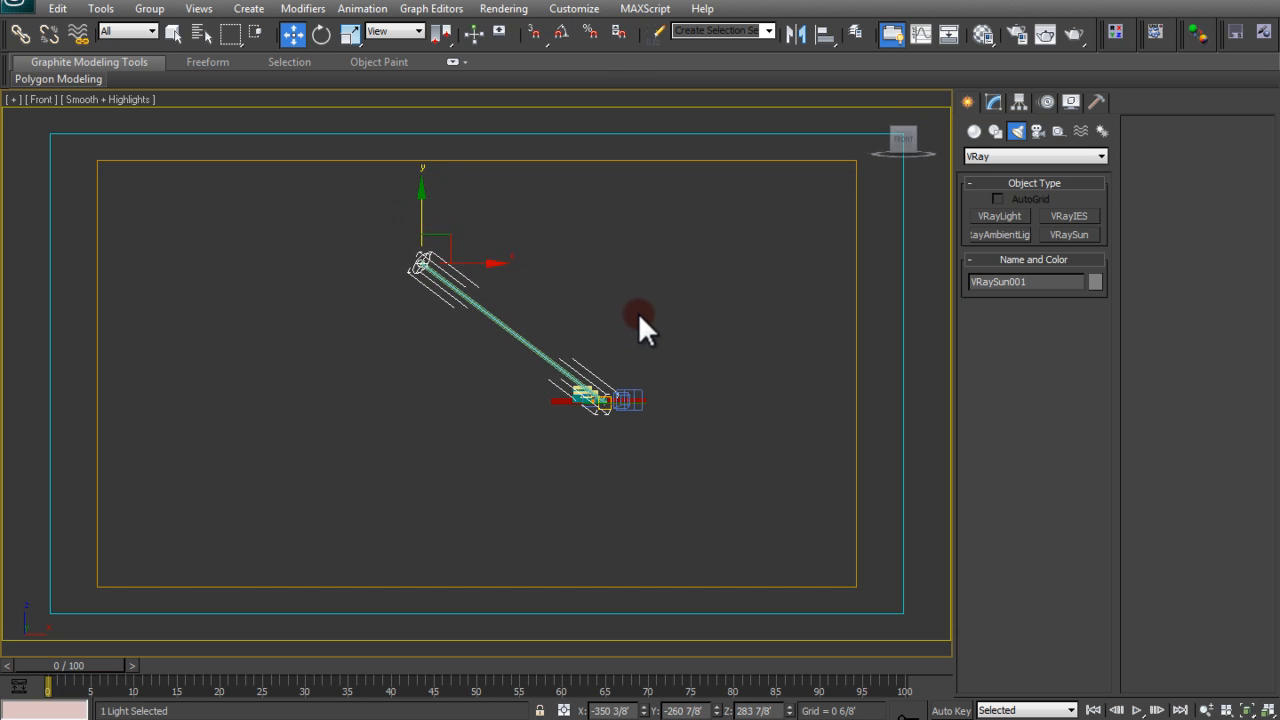
Examine the sun's parameters and its direction relative to the house in the camera view, top view and an angled overview
key("c")
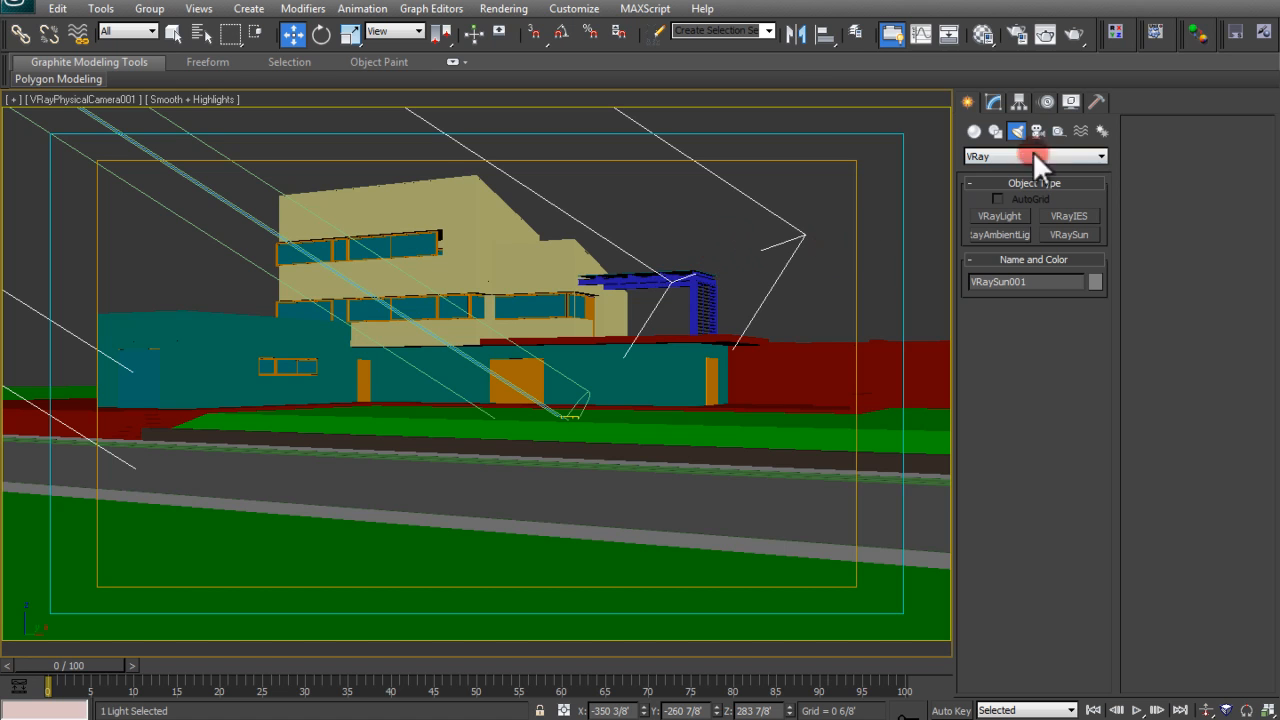
left_click(988, 96)
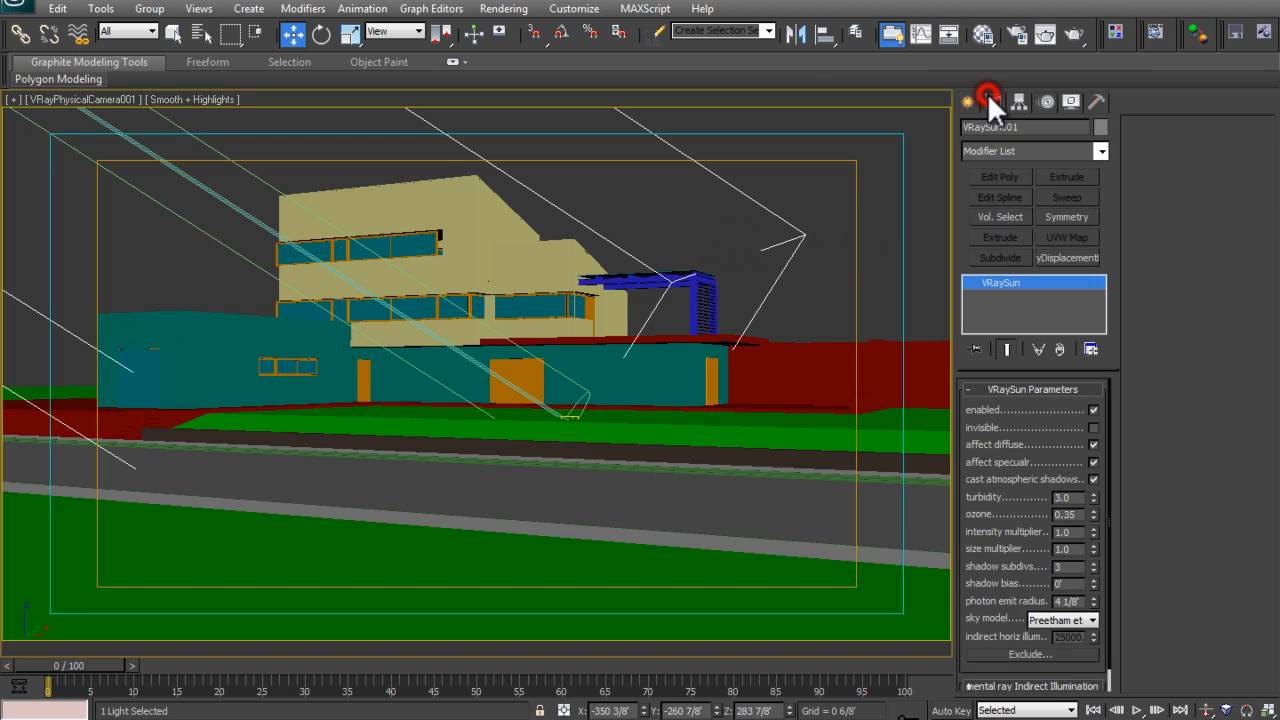
left_click_drag(1010, 519, 1010, 515)
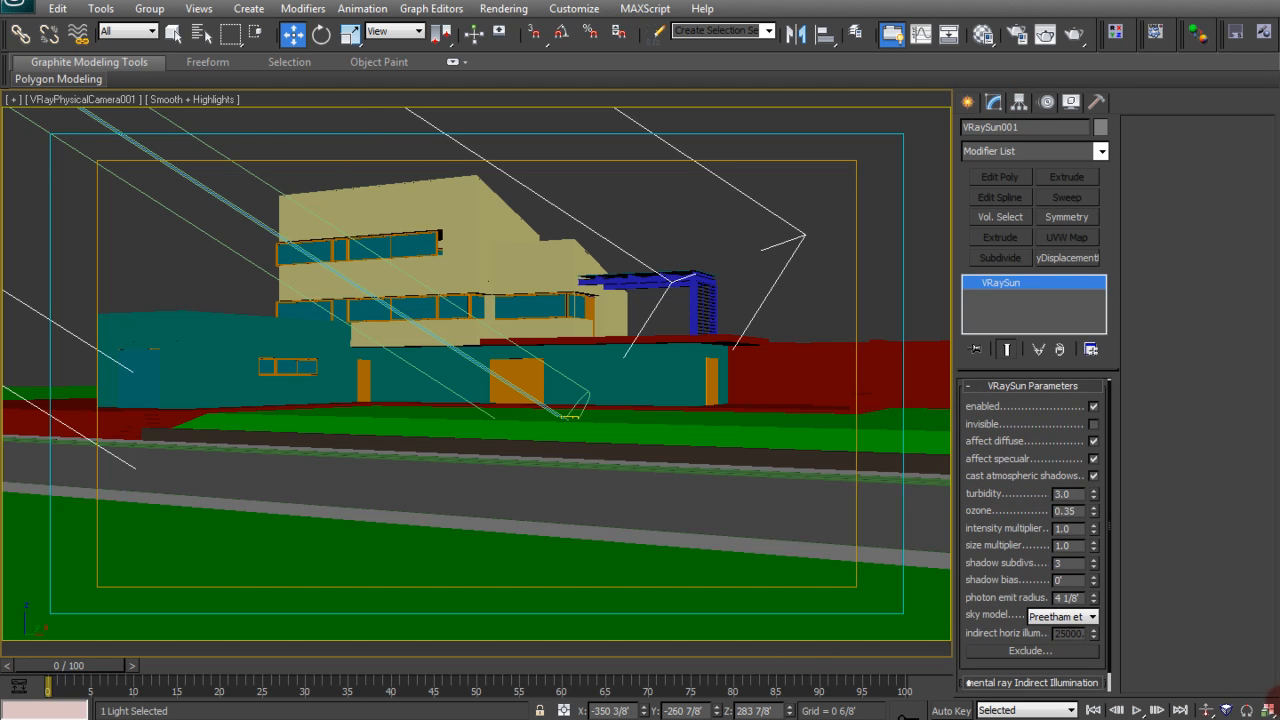
key("t")
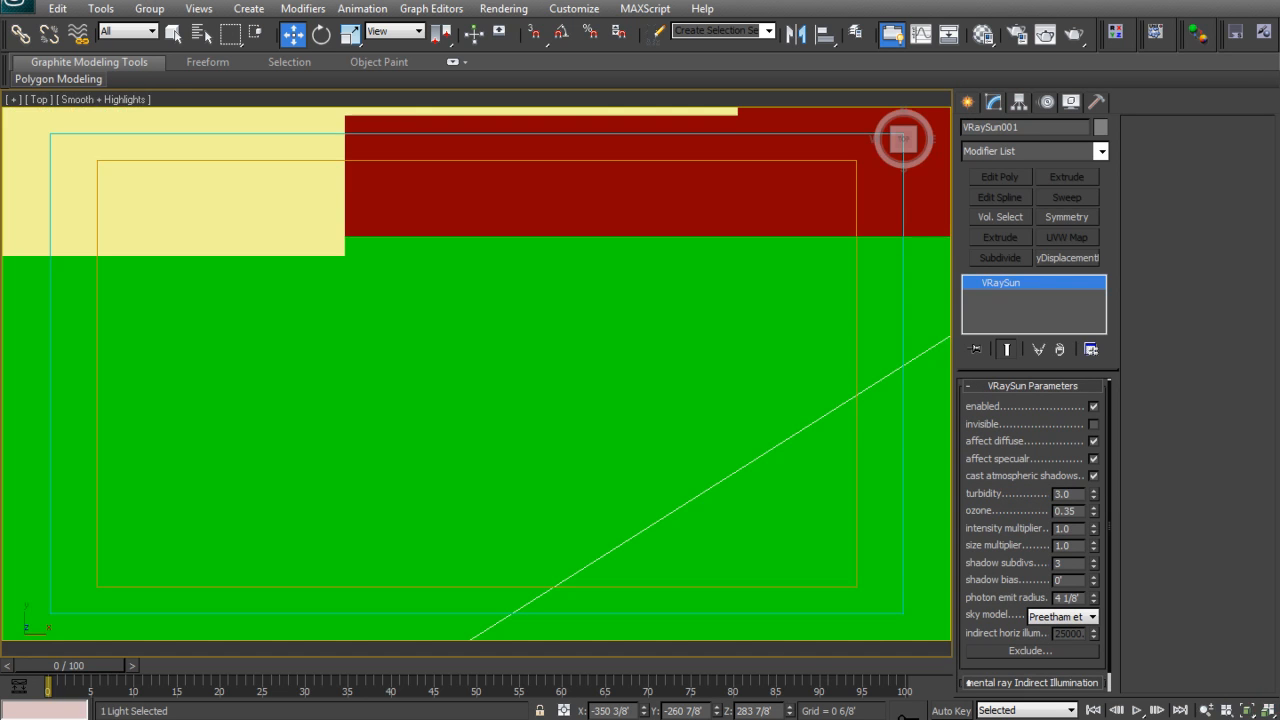
key("z")
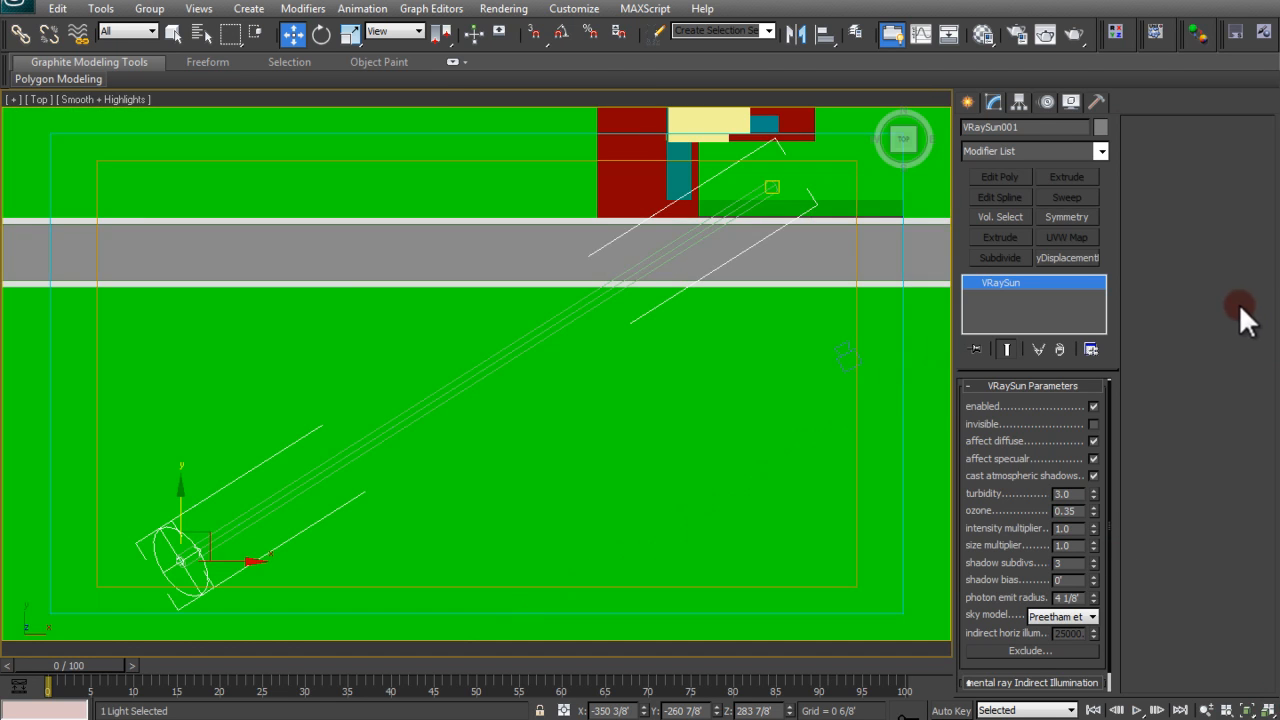
key("c")
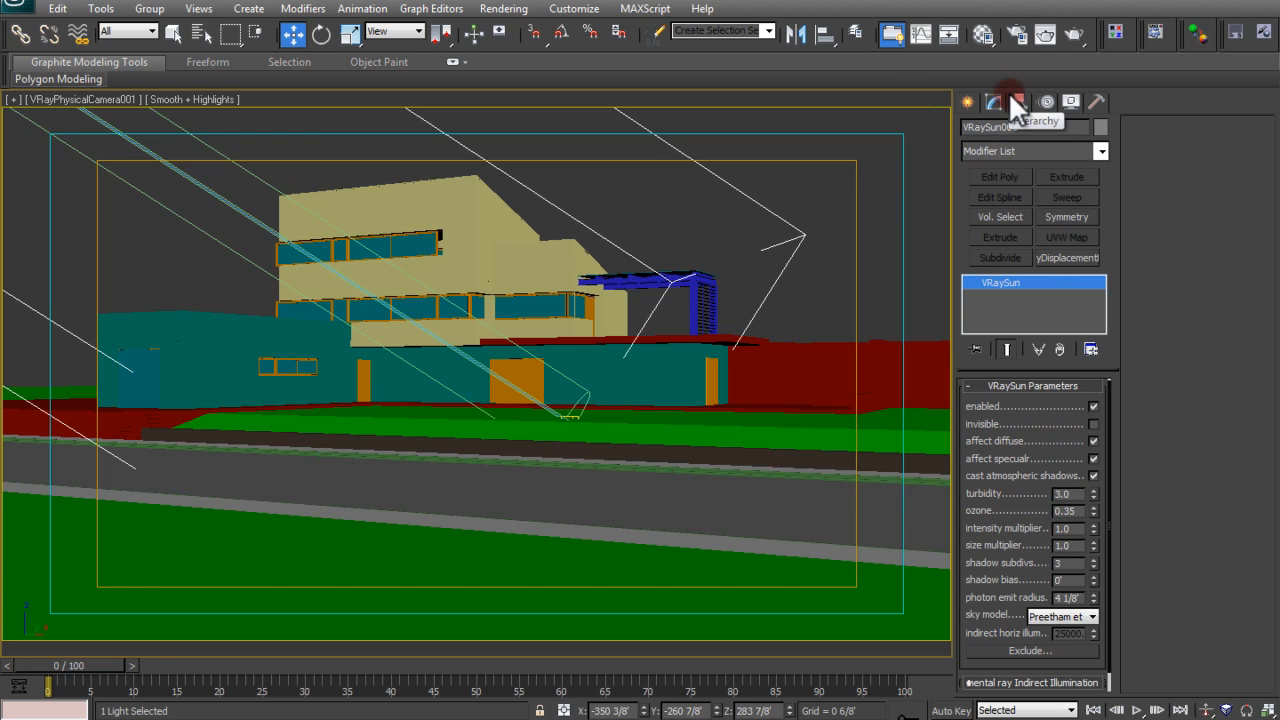
left_click_drag(1030, 538, 1029, 518)
key("t")
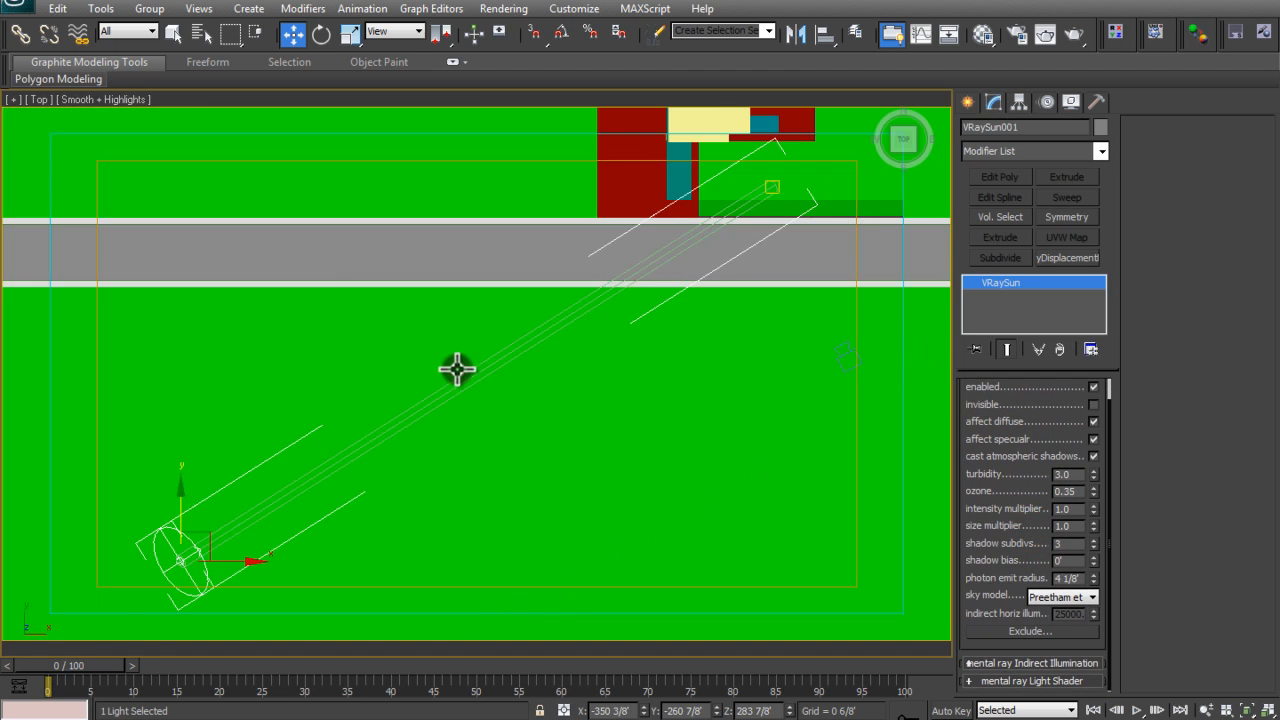
scroll(449, 391, "down", 9)
scroll(449, 391, "up", 1)
middle_click_drag(449, 391, 470, 350, "alt")
Make the V-Ray sun invisible and stop it from affecting specular
left_click_drag(1029, 489, 1029, 520)
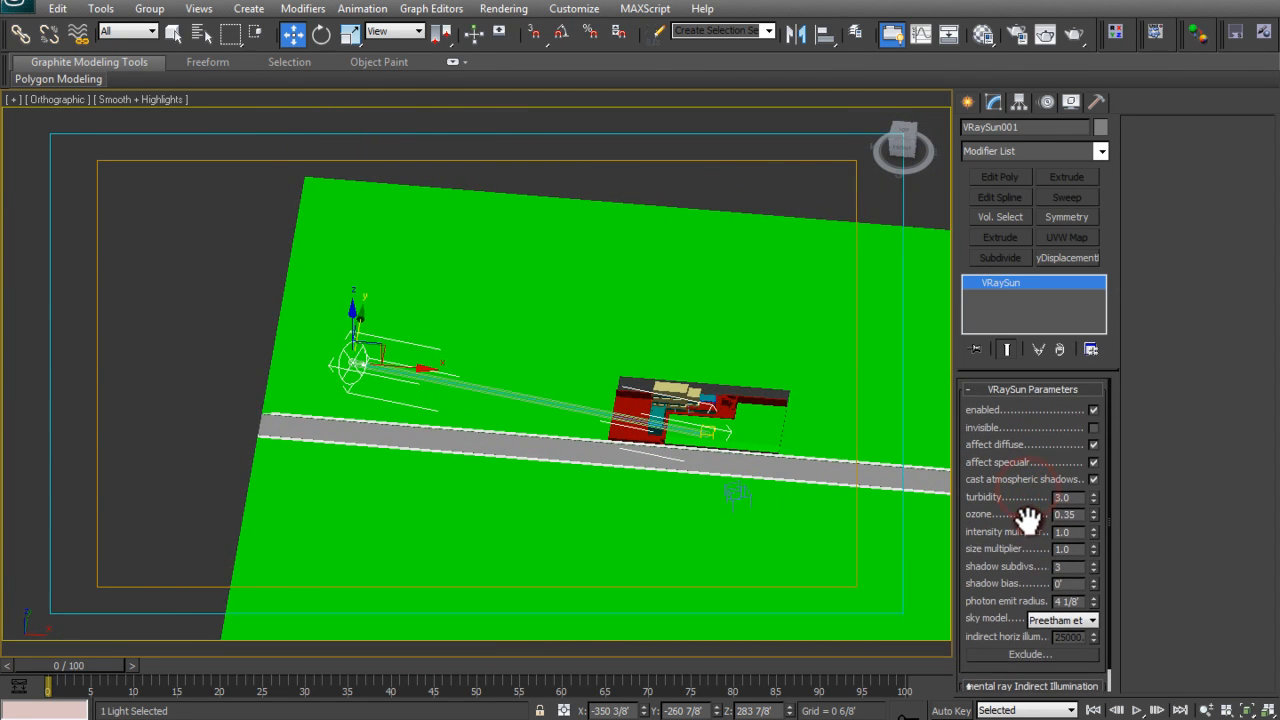
left_click(1095, 427)
scroll(1040, 453, "down", 1)
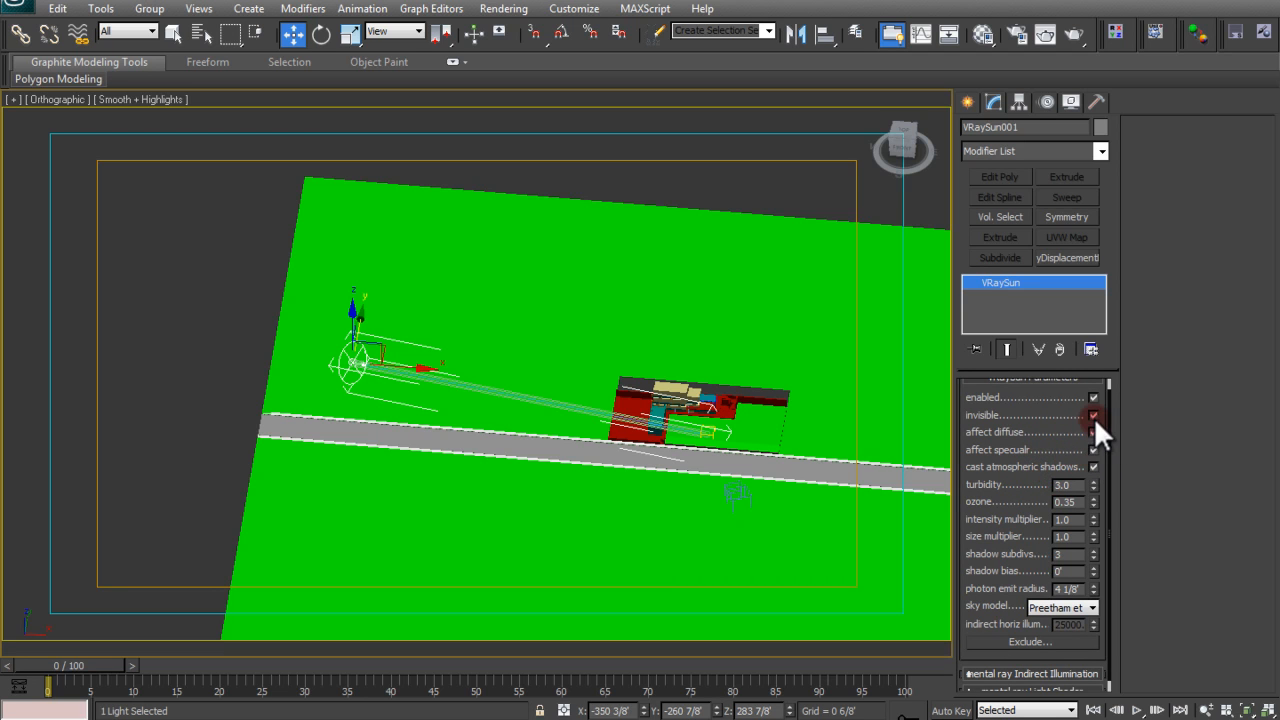
left_click(1093, 450)
scroll(1022, 488, "down", 1)
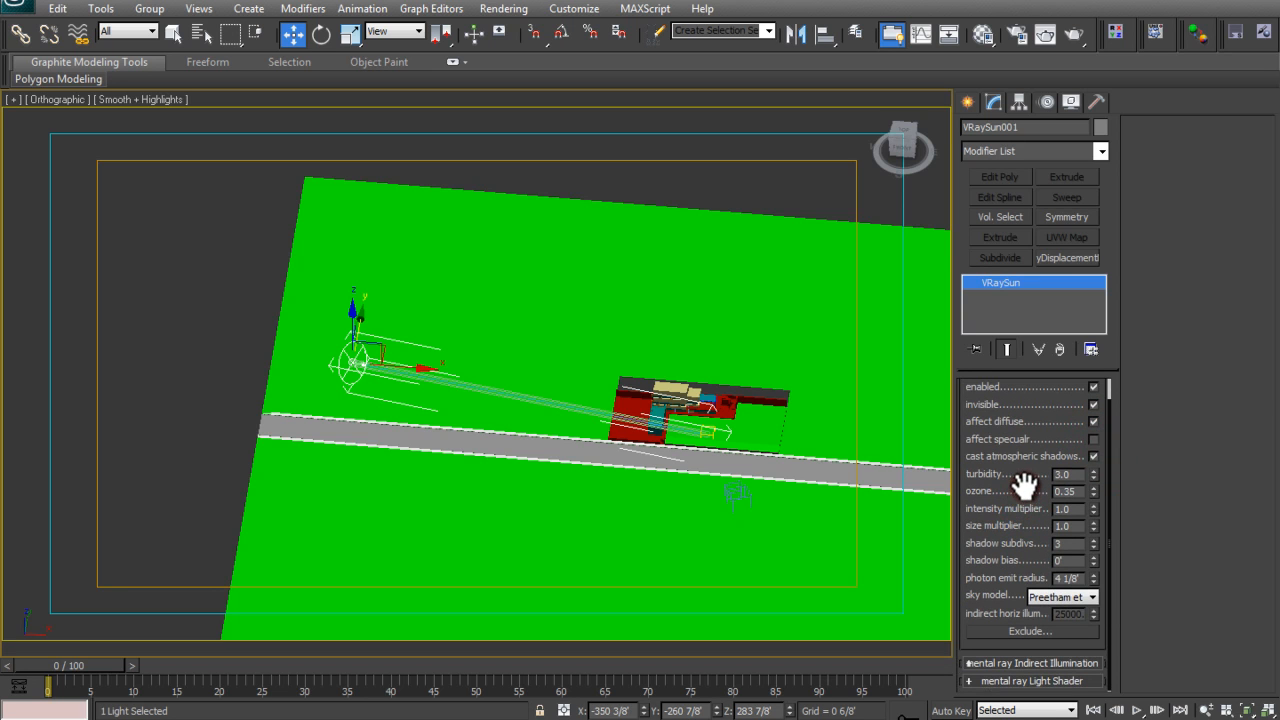
Reduce the V-Ray sun's intensity multiplier to a fractional value below 1
middle_click_drag(340, 379, 350, 365)
scroll(350, 365, "up", 8)
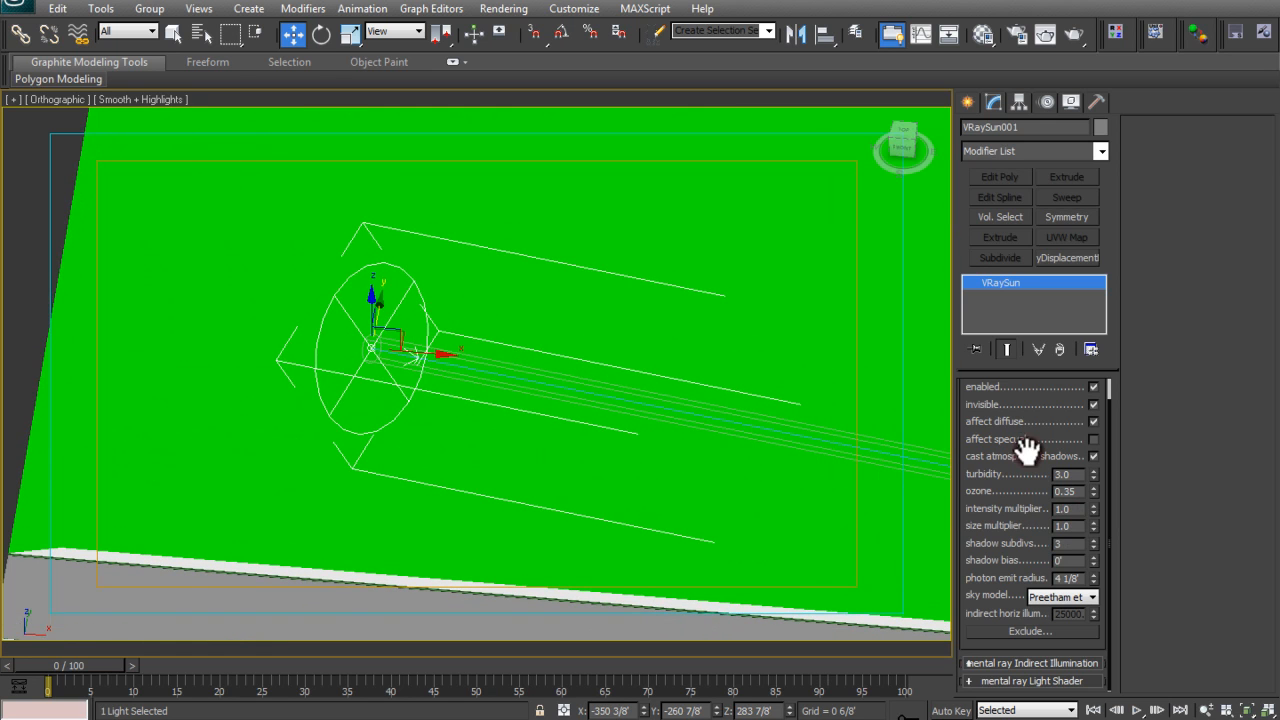
double_click(1072, 509)
type(".")
key("Return")
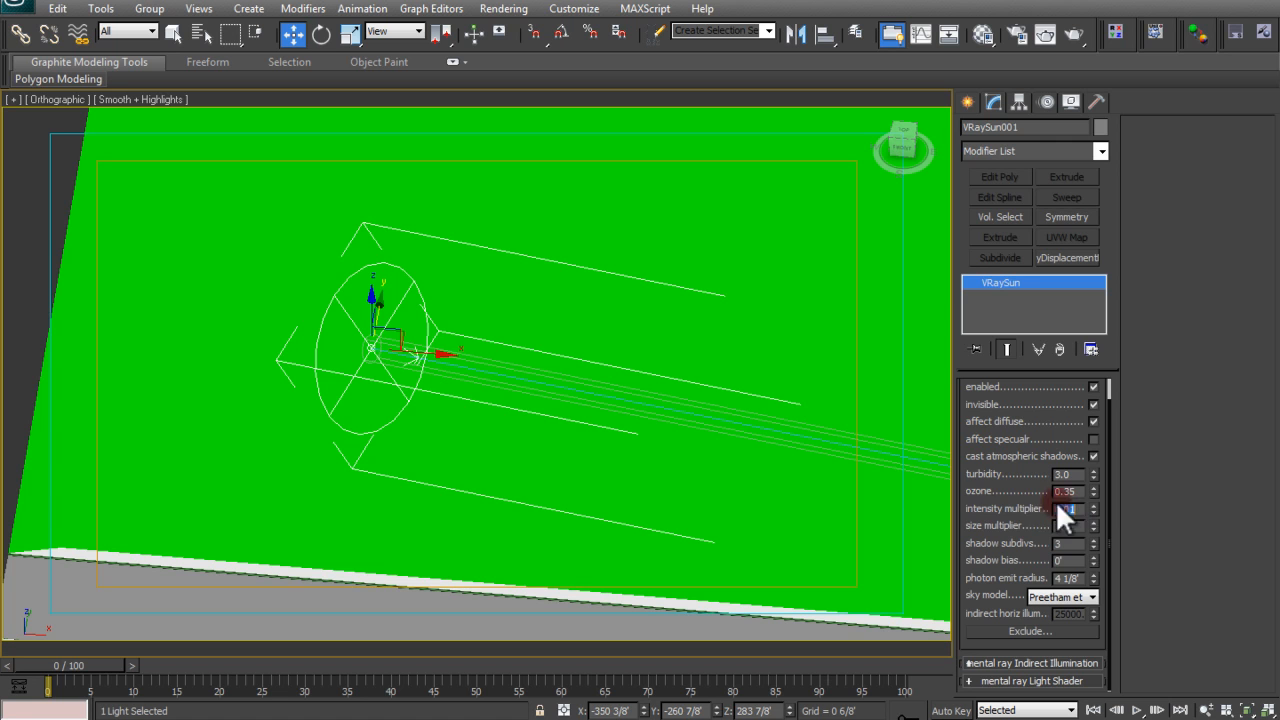
Set the V-Ray sun's size multiplier to 0.25 and its shadow subdivs to 8
mouse_move(1078, 527)
left_mouse_down()
mouse_move(1027, 527)
mouse_move(1097, 527)
mouse_move(1096, 473)
mouse_move(1100, 514)
mouse_move(1109, 477)
mouse_move(1126, 594)
mouse_move(1137, 451)
mouse_move(1088, 528)
left_mouse_up()
type(".25")
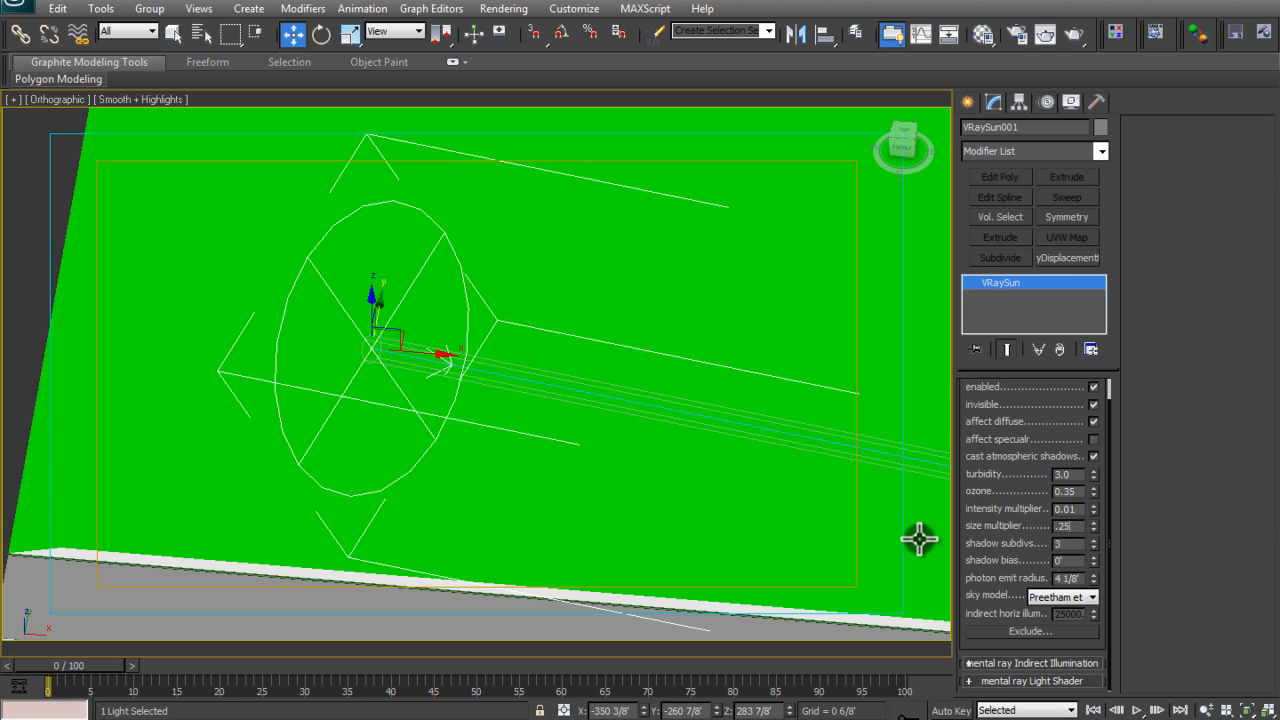
key("Return")
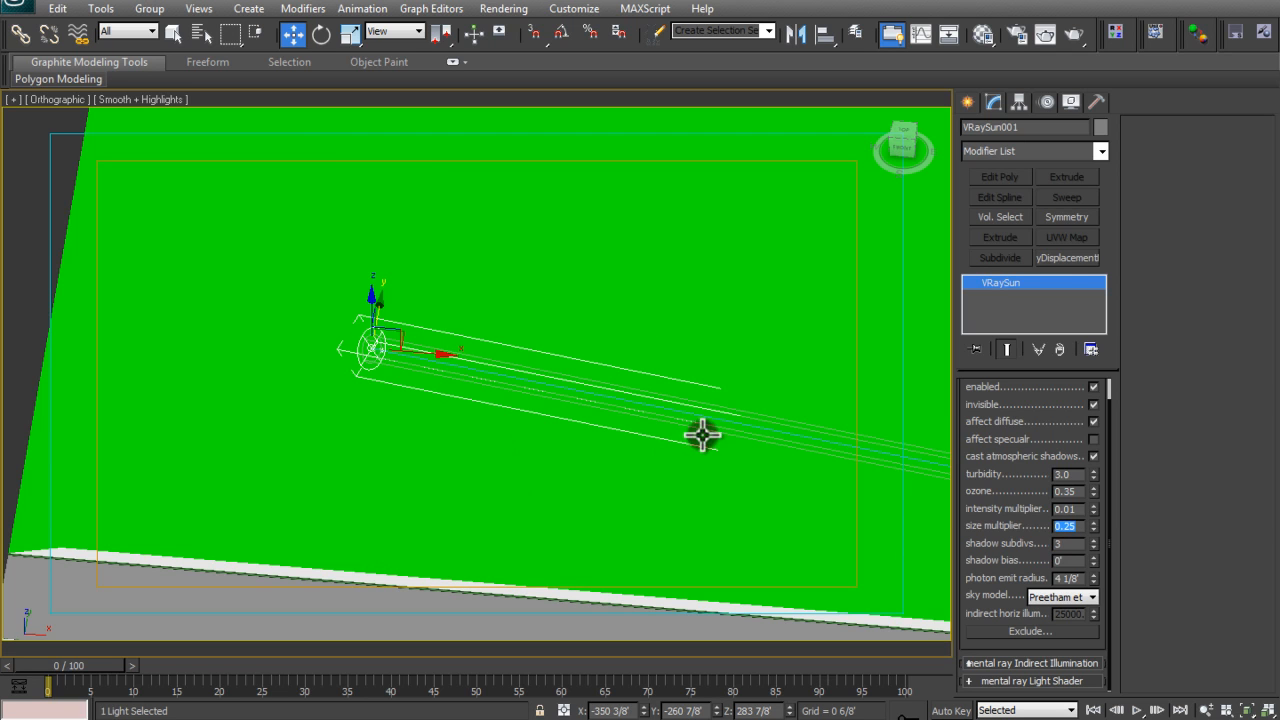
left_click(1000, 543)
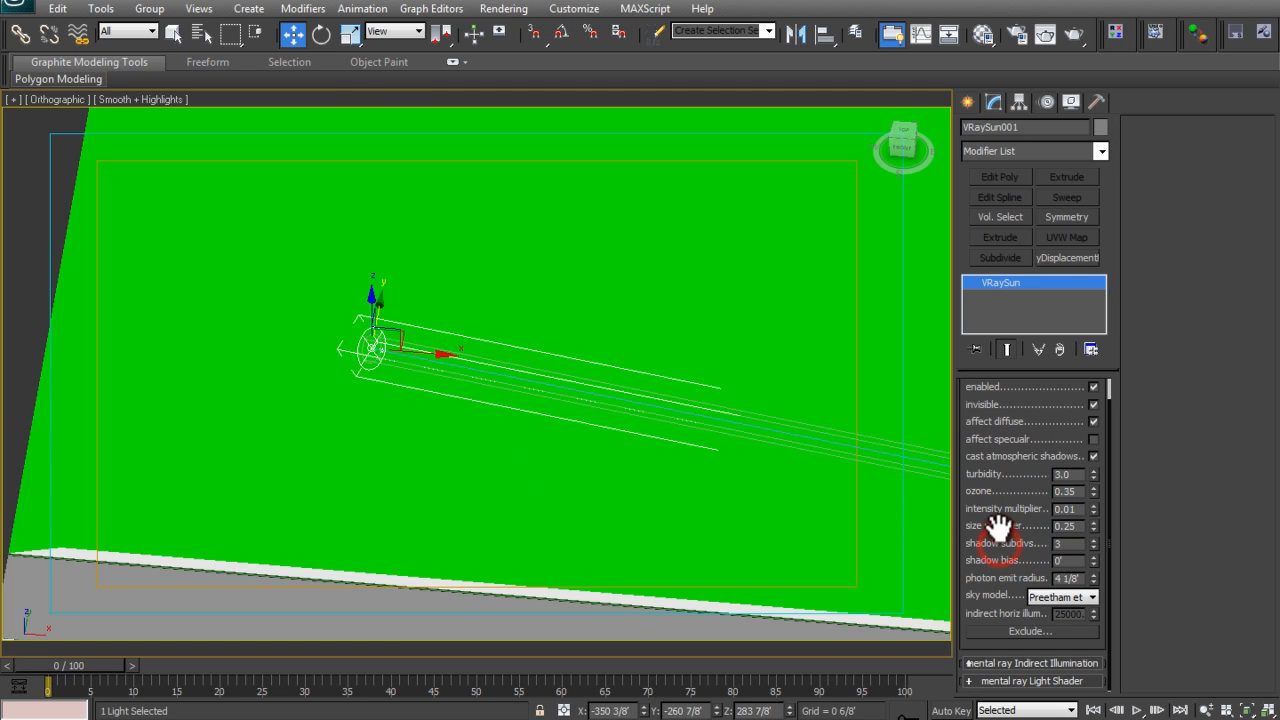
double_click(1063, 543)
left_click_drag(1007, 464, 1006, 560)
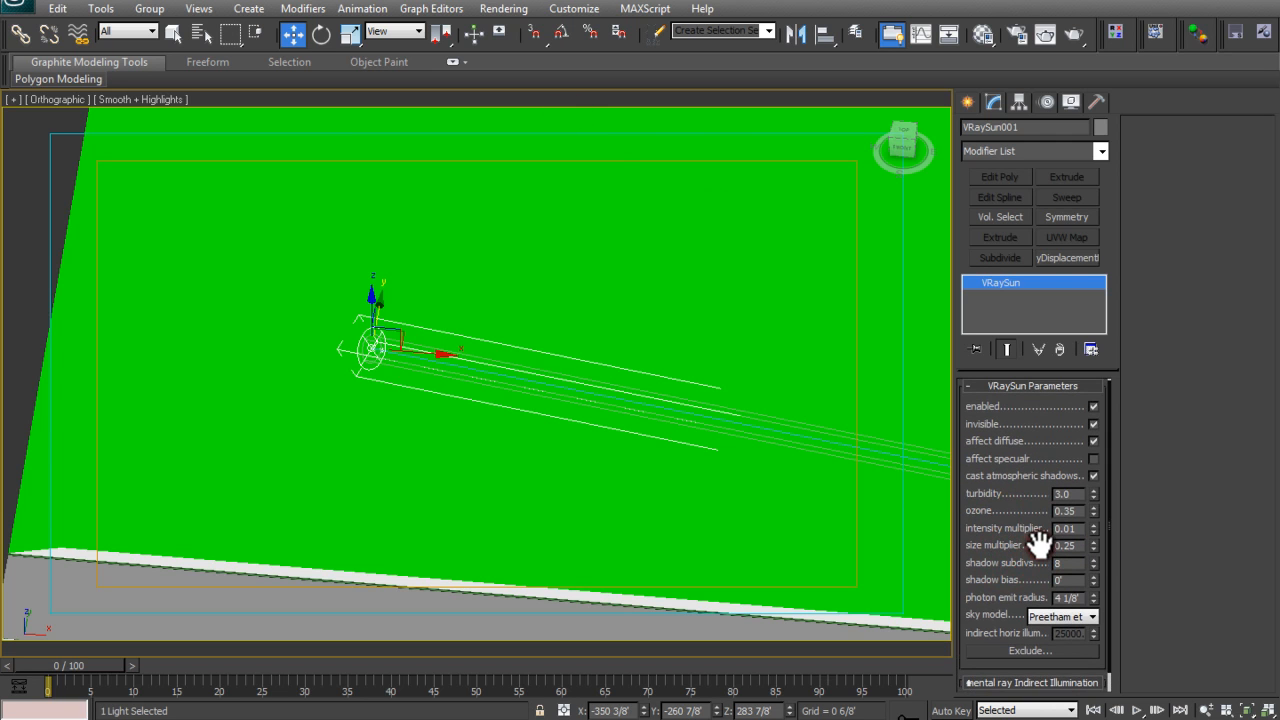
Return to the V-Ray physical camera view and deselect the sun
key("c")
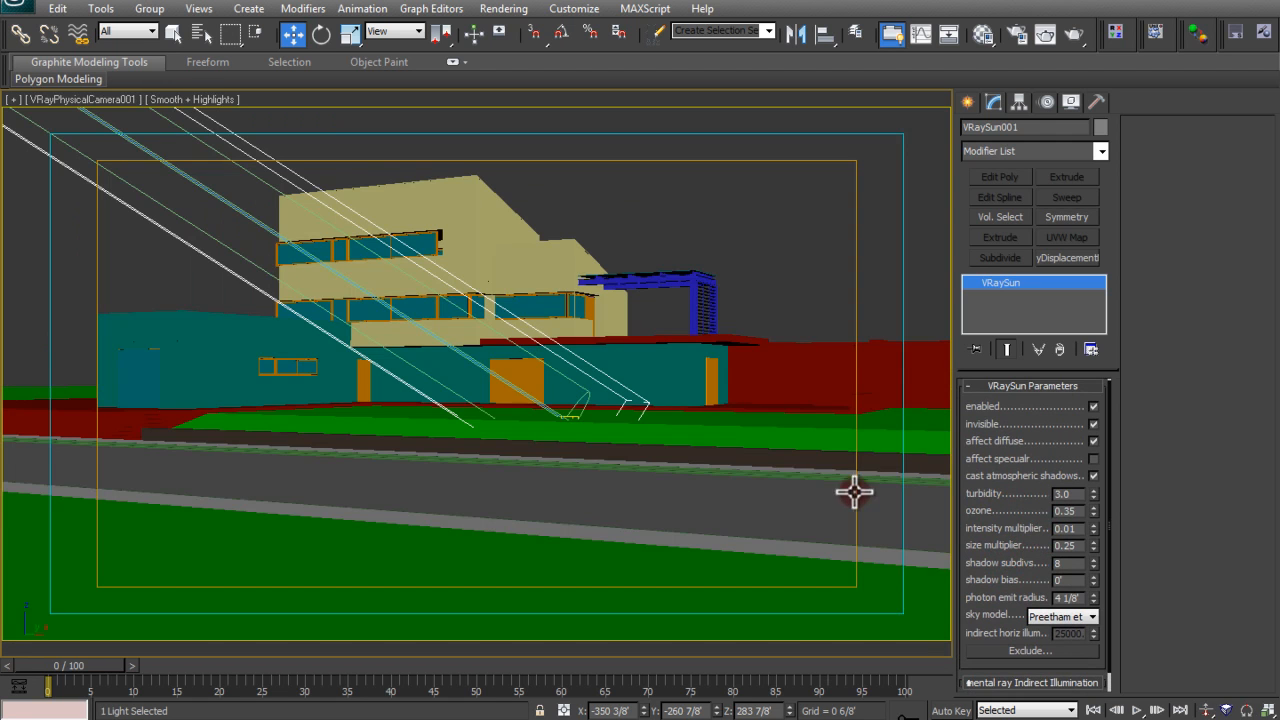
left_click(188, 212)
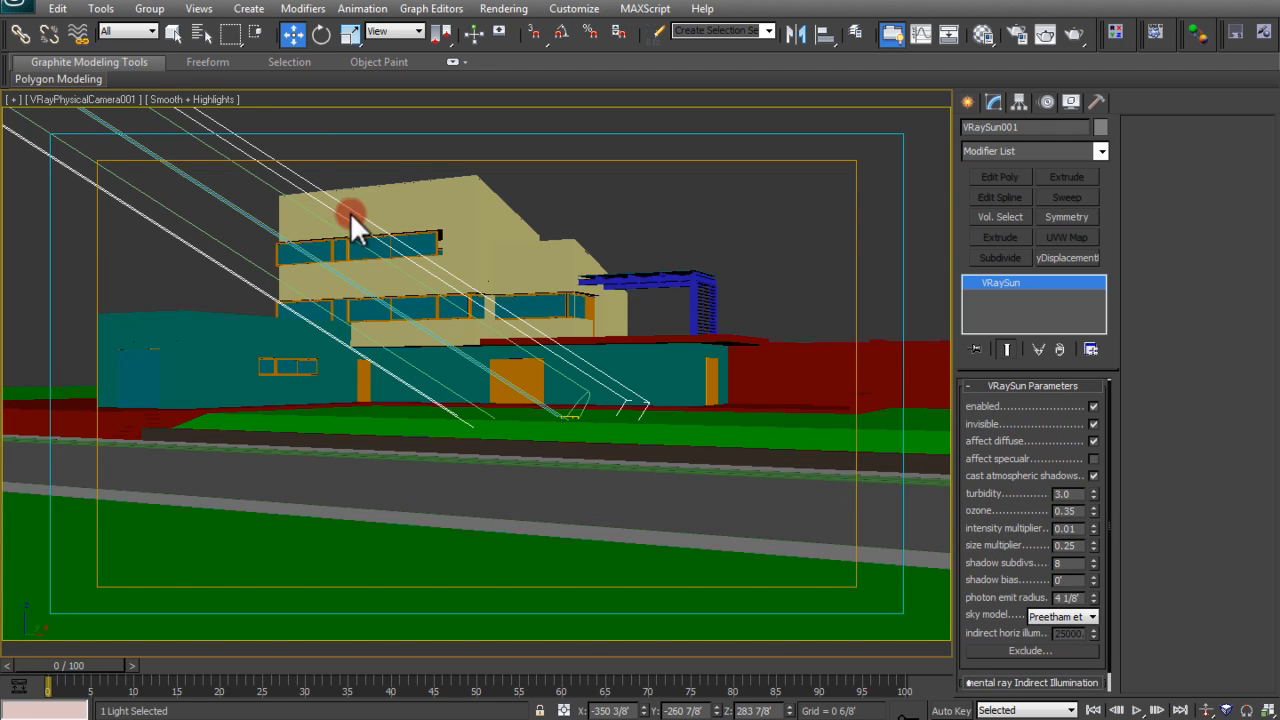
left_click(694, 207)
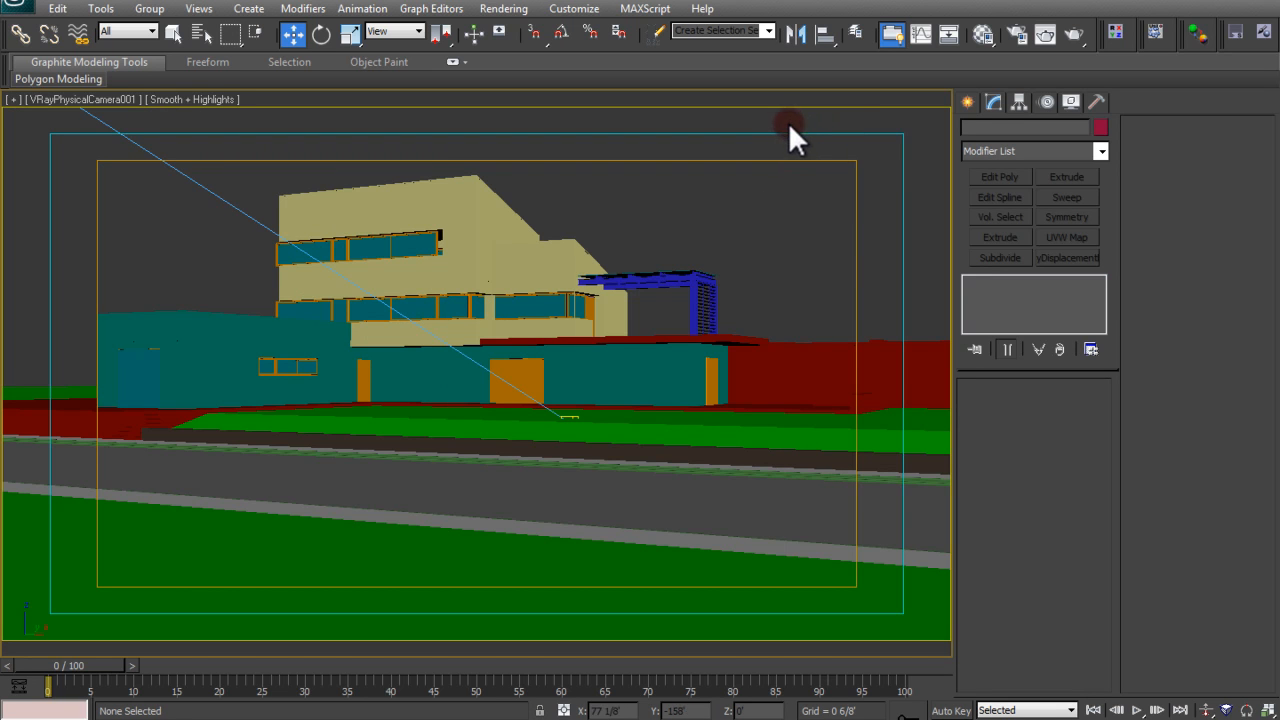
Open the V-Ray environment override settings in the render setup, keeping the house view uncovered
left_click(1015, 33)
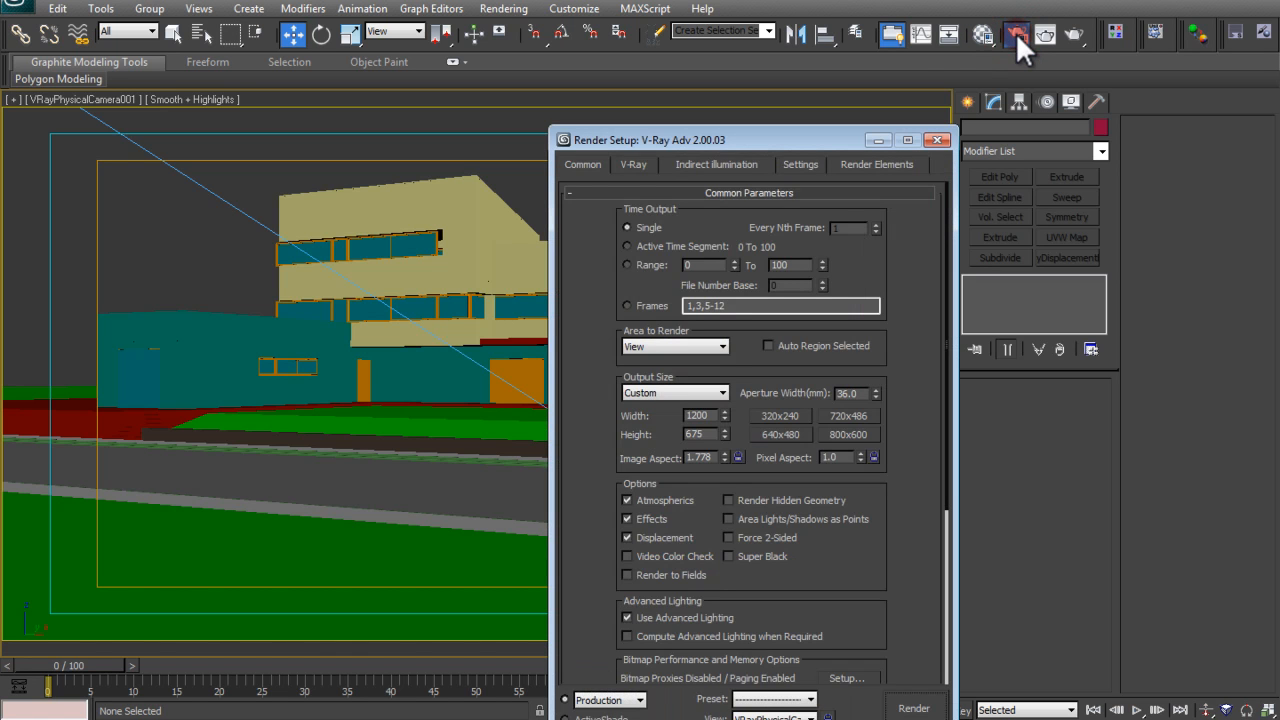
left_click_drag(672, 136, 662, 105)
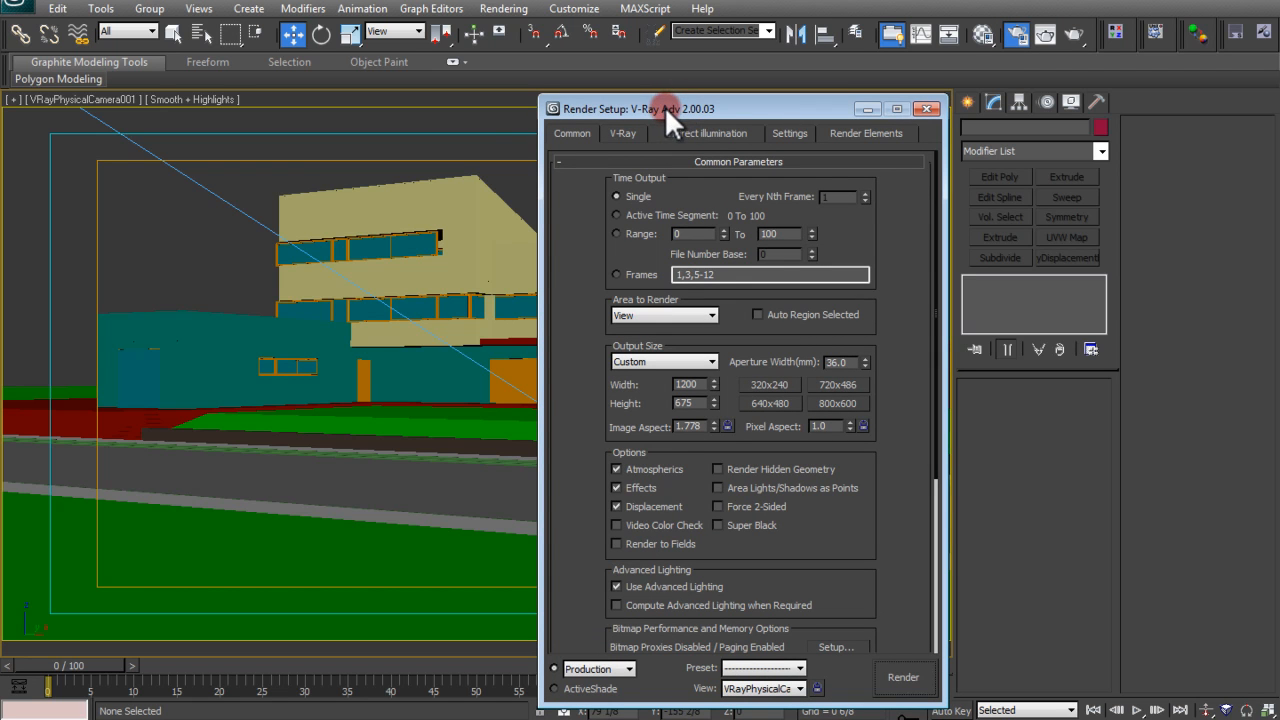
left_click_drag(574, 216, 574, 206)
left_click(621, 133)
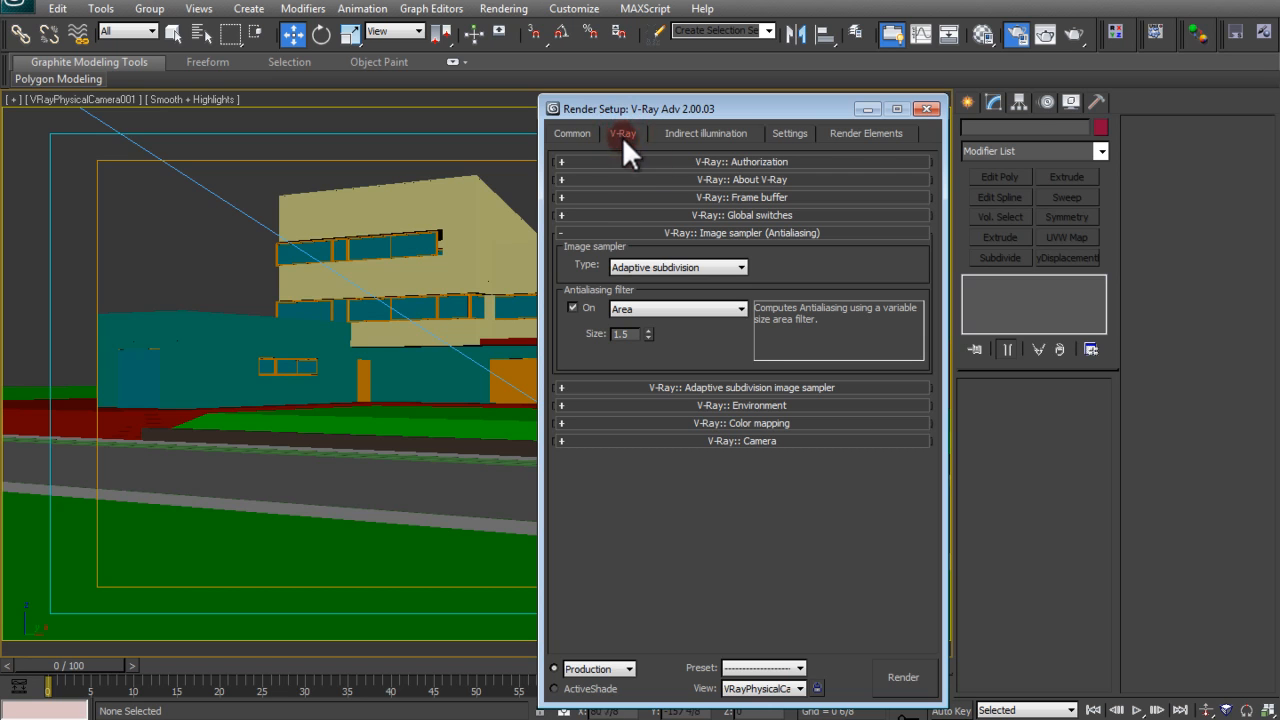
left_click(765, 405)
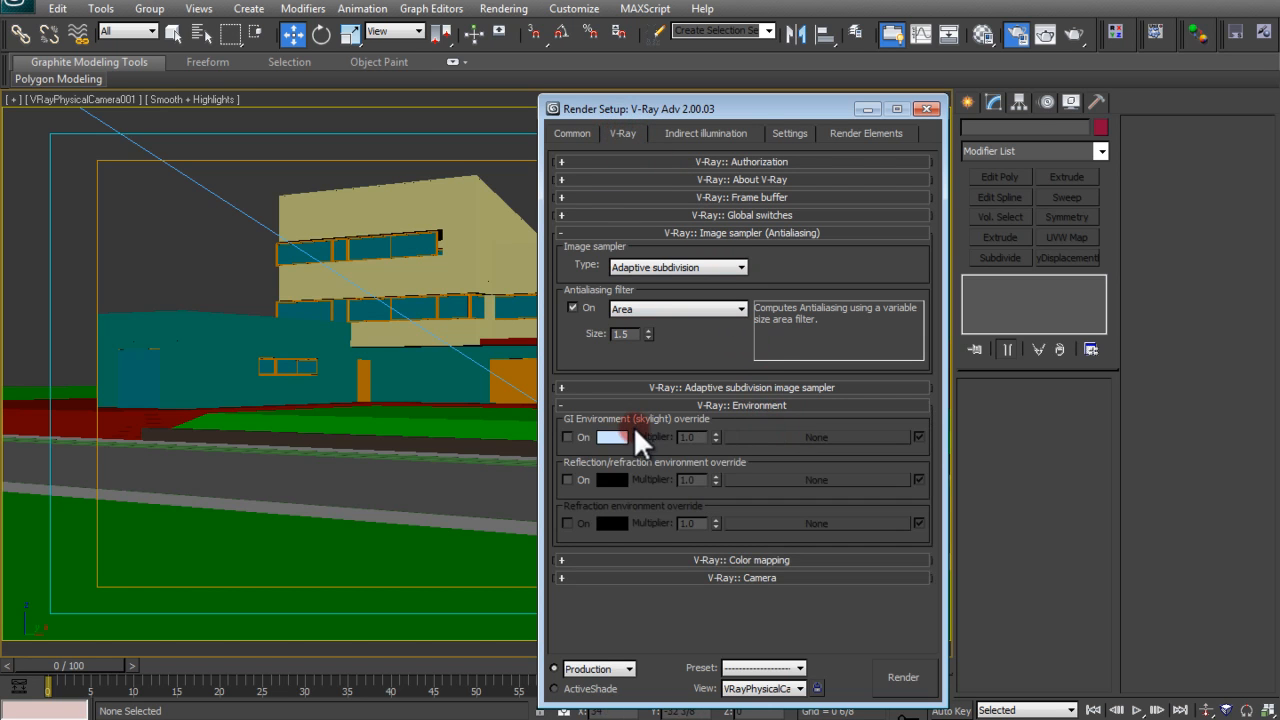
left_click_drag(679, 111, 896, 99)
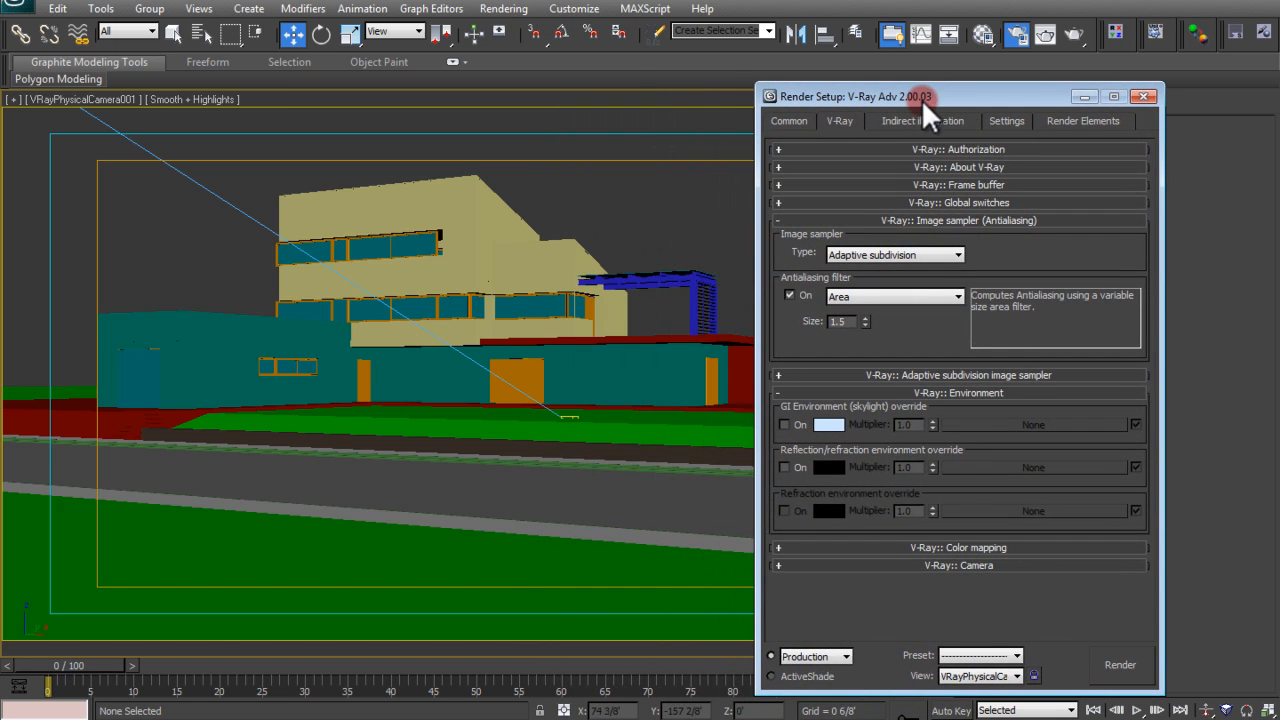
Load the scene's environment background map, DefaultVRaySky, into the first material slot as an instance
left_click(527, 9)
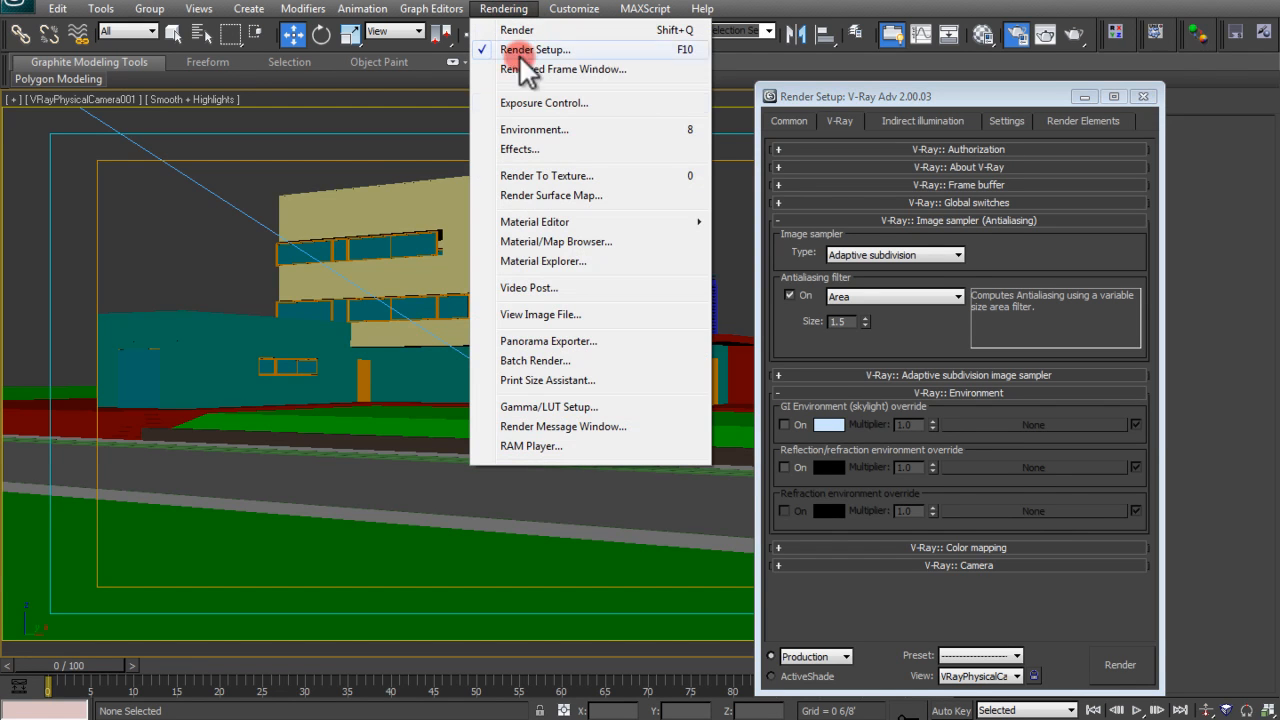
left_click(529, 130)
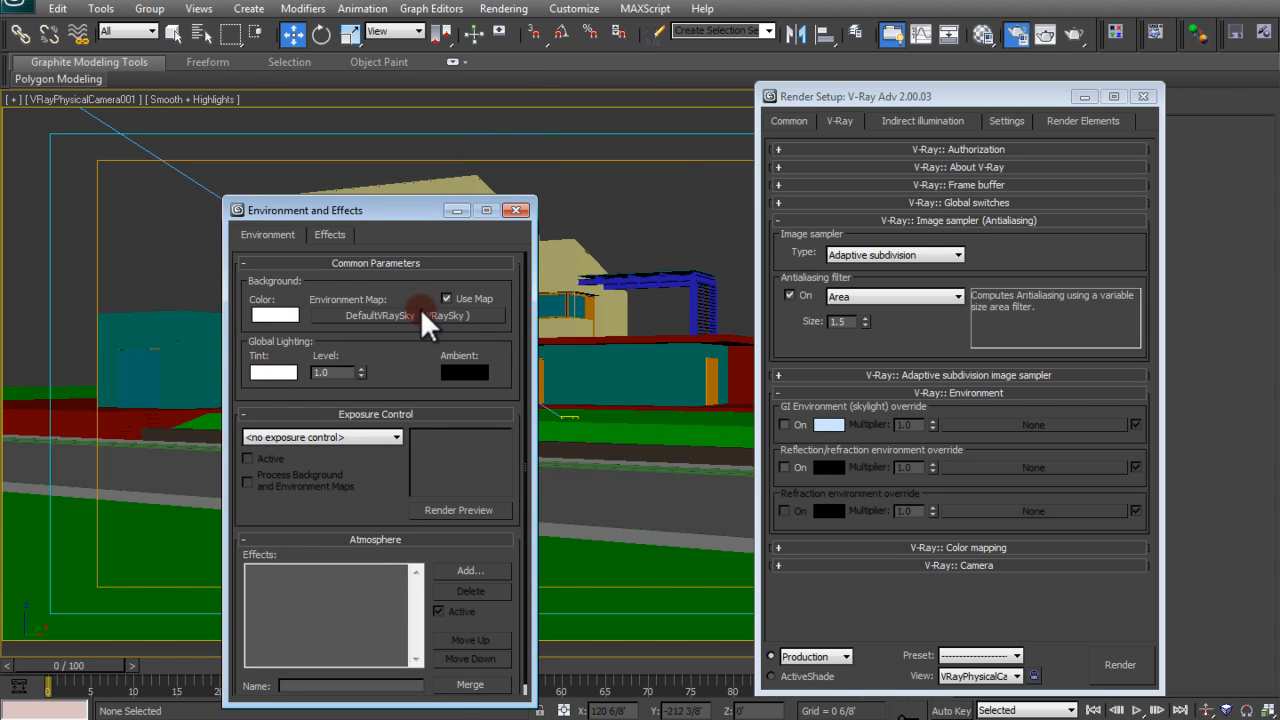
left_click_drag(386, 203, 497, 130)
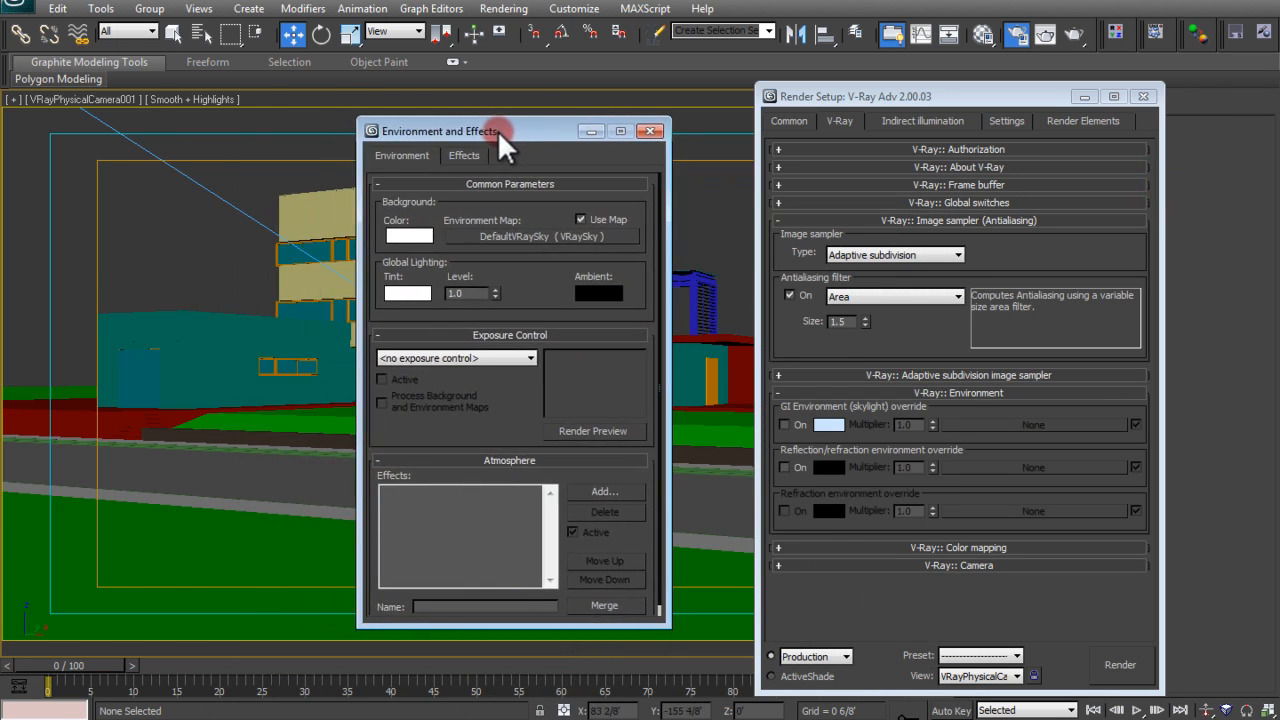
left_click(983, 34)
left_click_drag(1165, 104, 142, 109)
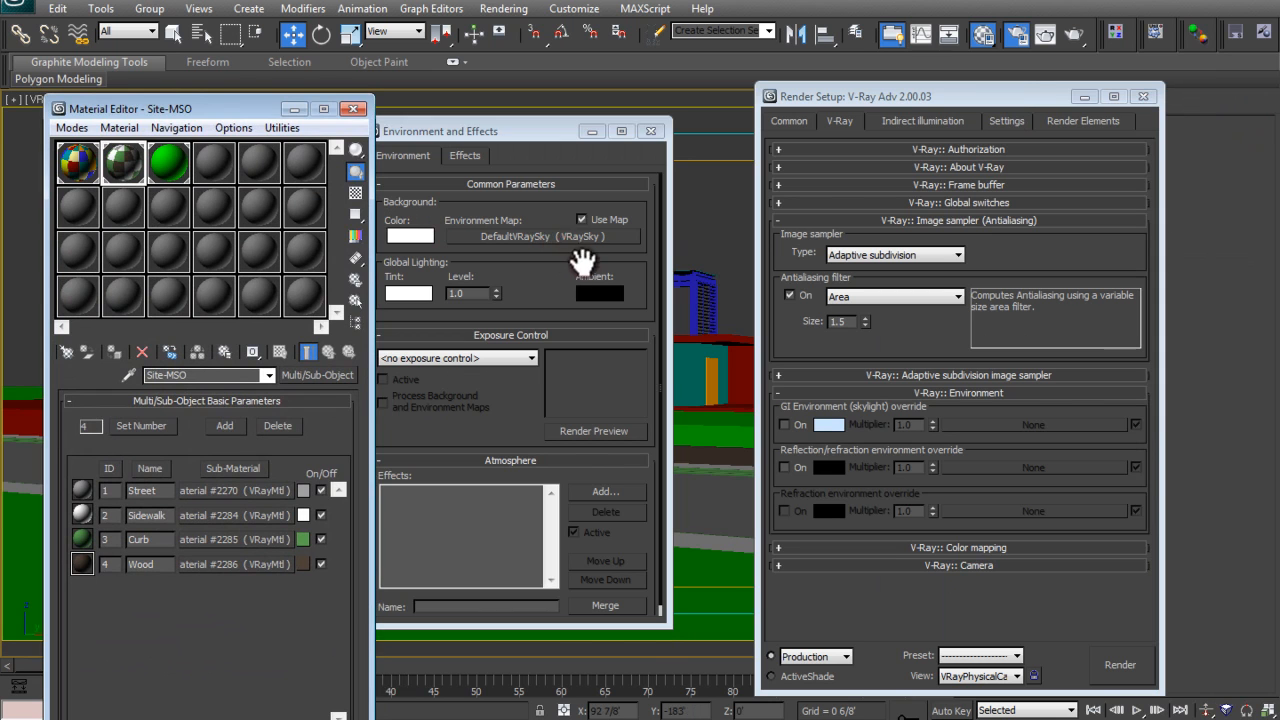
left_click_drag(581, 237, 72, 162)
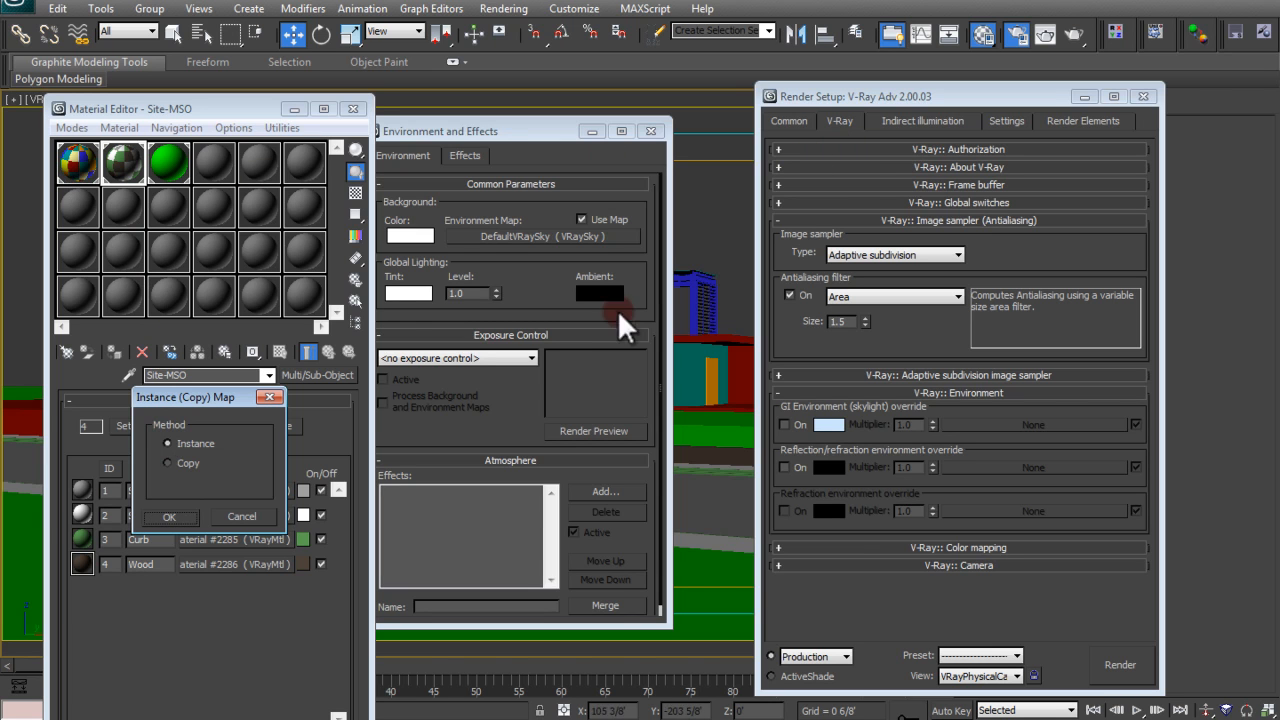
left_click(170, 516)
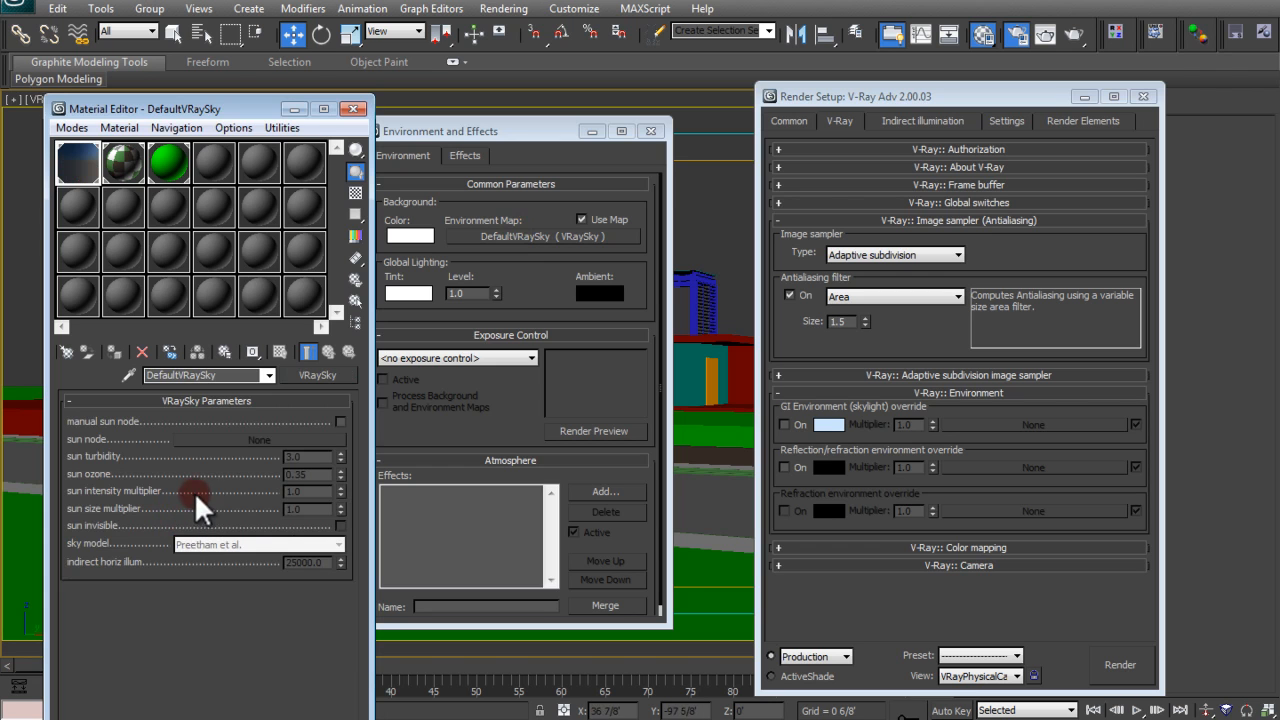
Rename the instanced V-Ray sky map as Sky and arrange the material and environment windows
left_click(228, 374)
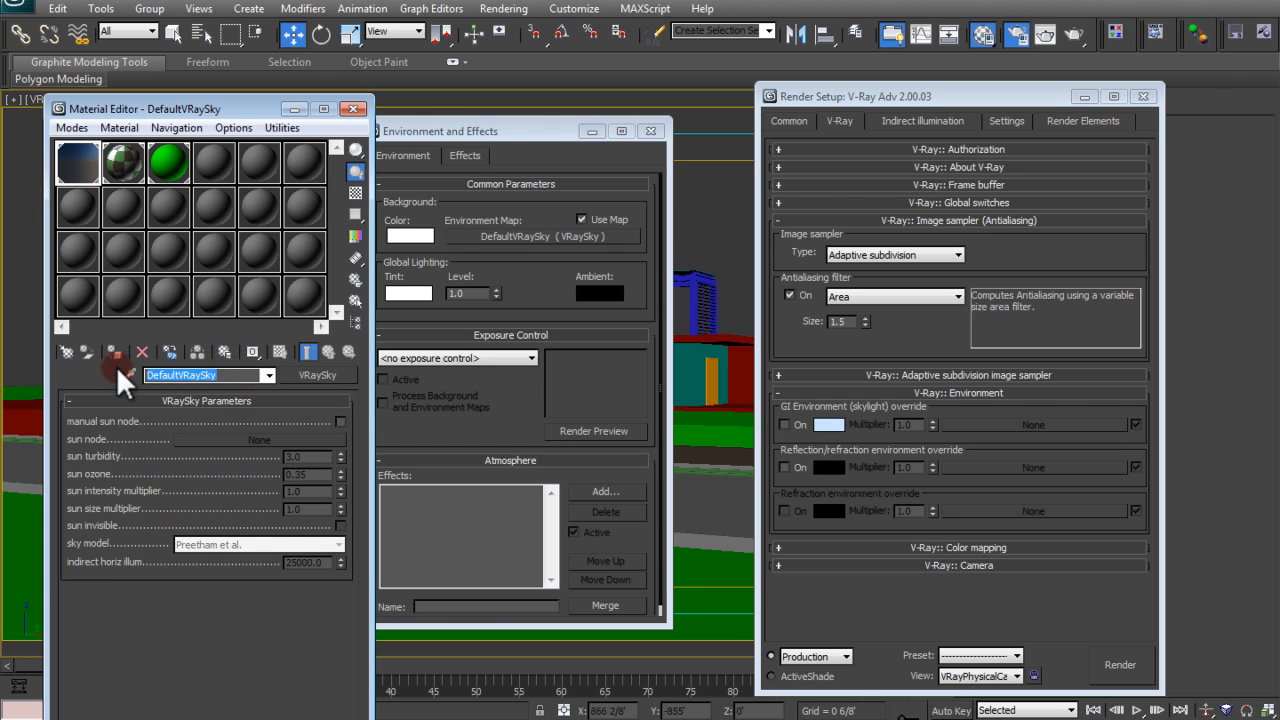
type("Sky")
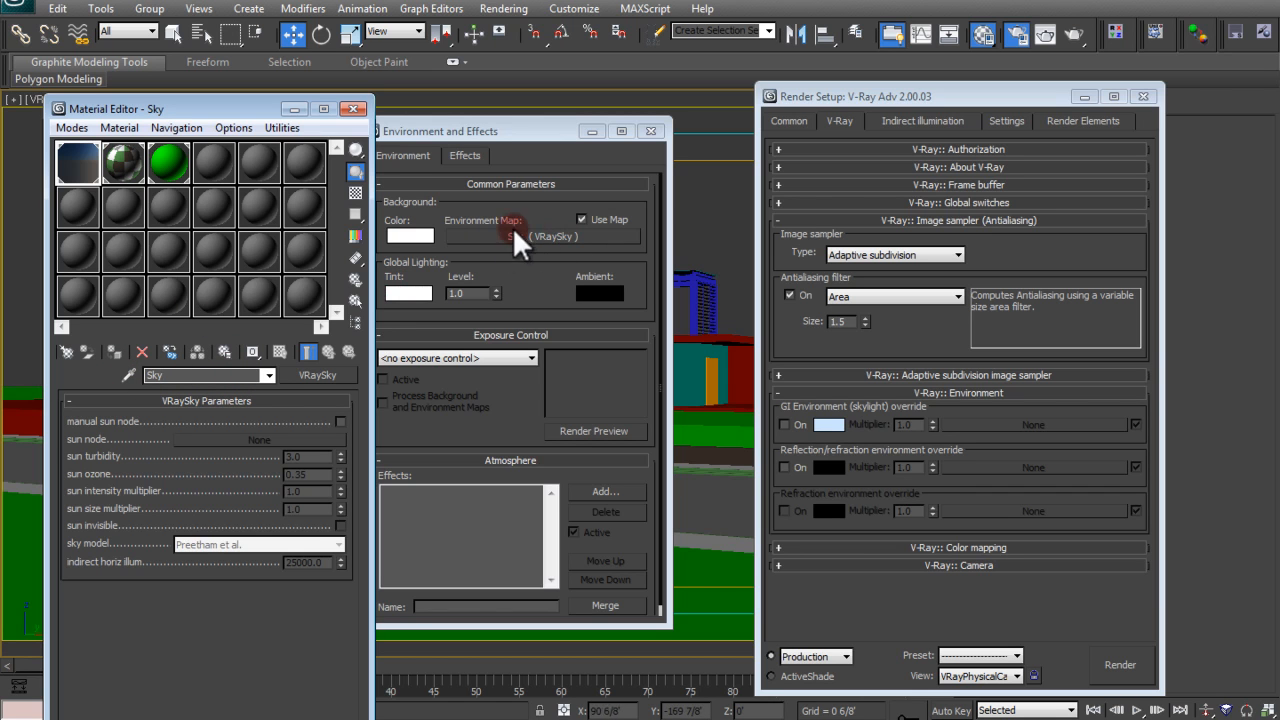
left_click_drag(535, 132, 576, 126)
left_click_drag(165, 110, 175, 109)
left_click_drag(513, 118, 546, 176)
left_click_drag(248, 109, 765, 75)
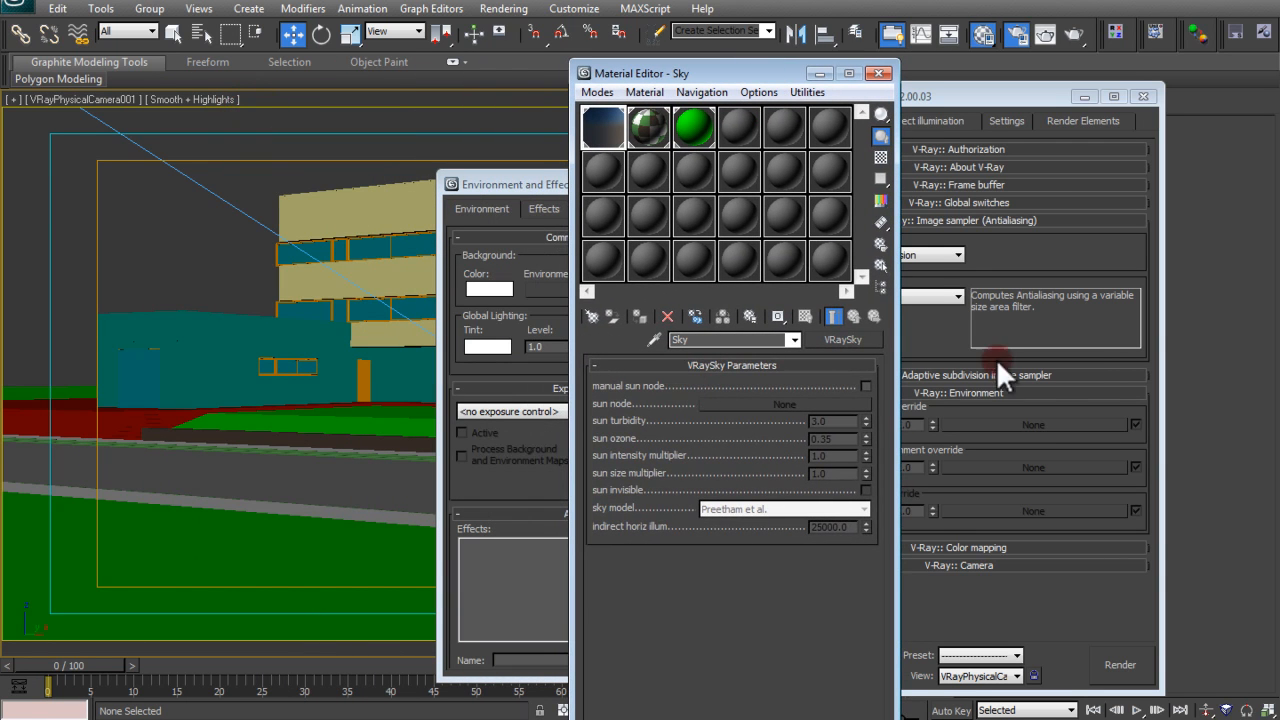
Enable the manual sun node on the Sky map and assign VRaySun001 from the scene as its sun node
left_click(866, 386)
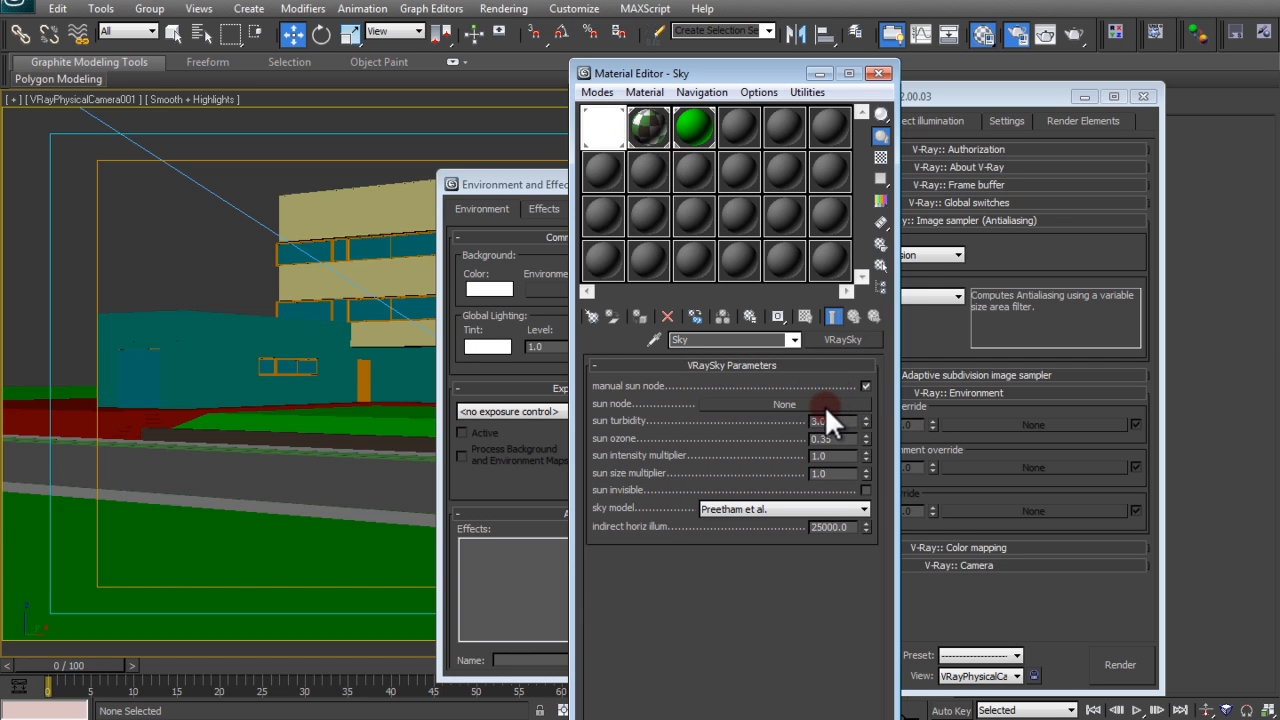
left_click(742, 403)
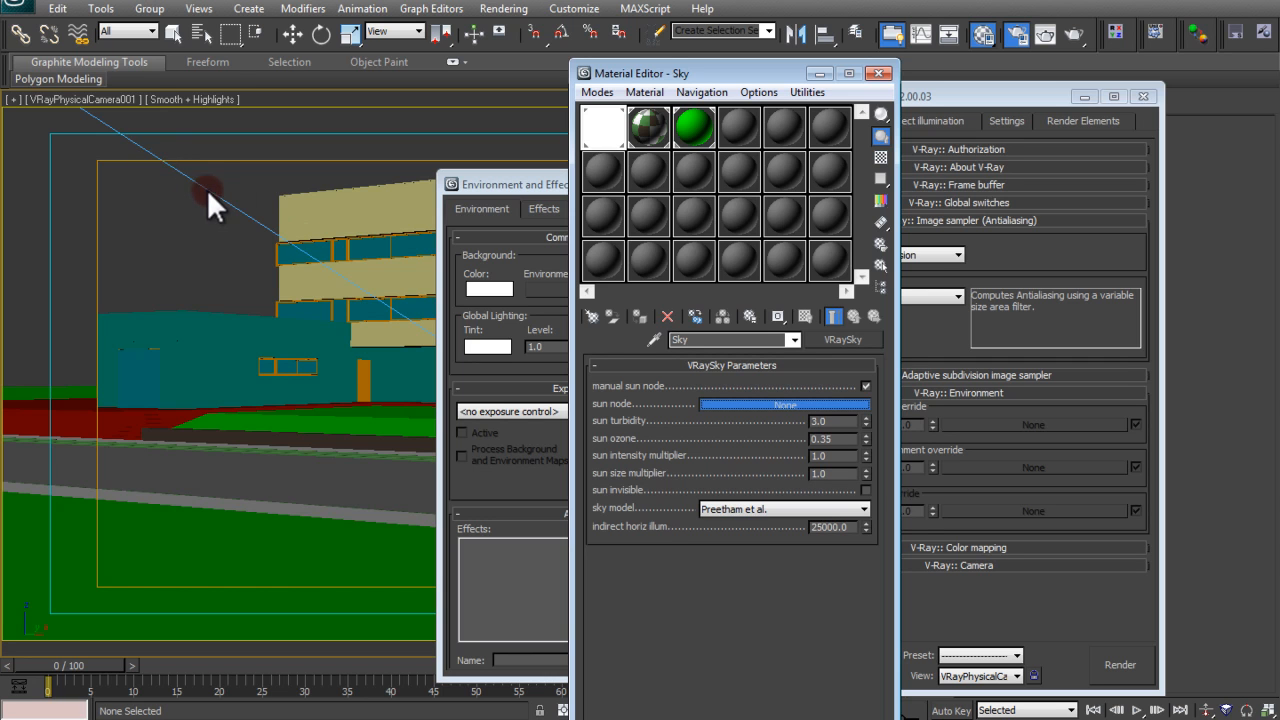
left_click(128, 144)
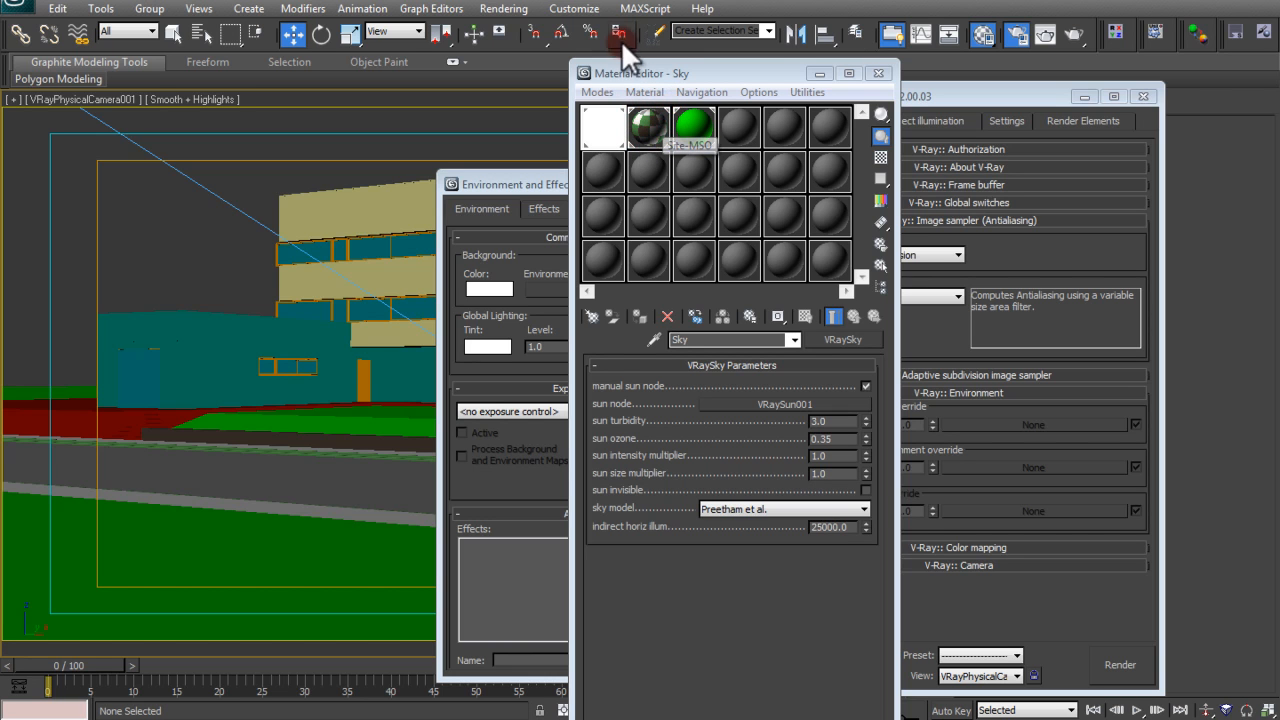
left_click_drag(677, 70, 490, 90)
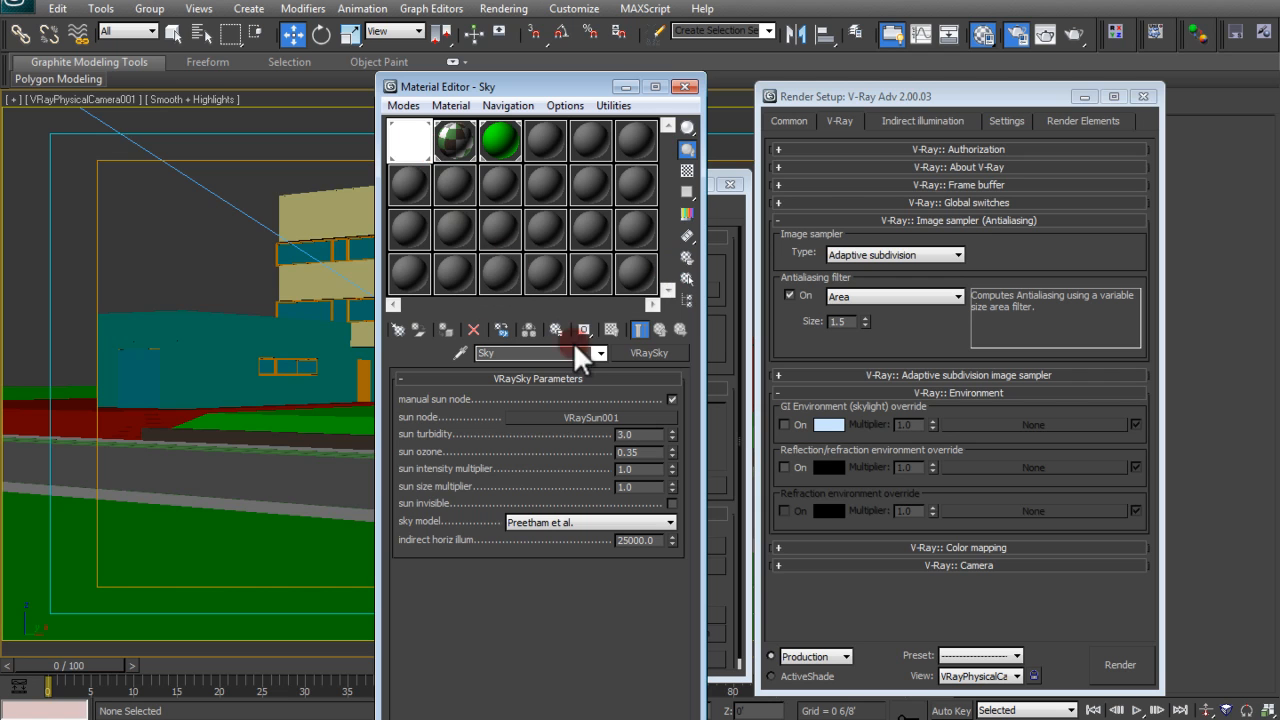
Set the Sky map's sun intensity multiplier to 0.1 and make its sun invisible
double_click(627, 470)
type(".1")
key("Return")
left_click(671, 503)
Copy the Sky map into the second material slot and rename the copy as gi
left_click(429, 137)
left_click_drag(412, 137, 448, 140)
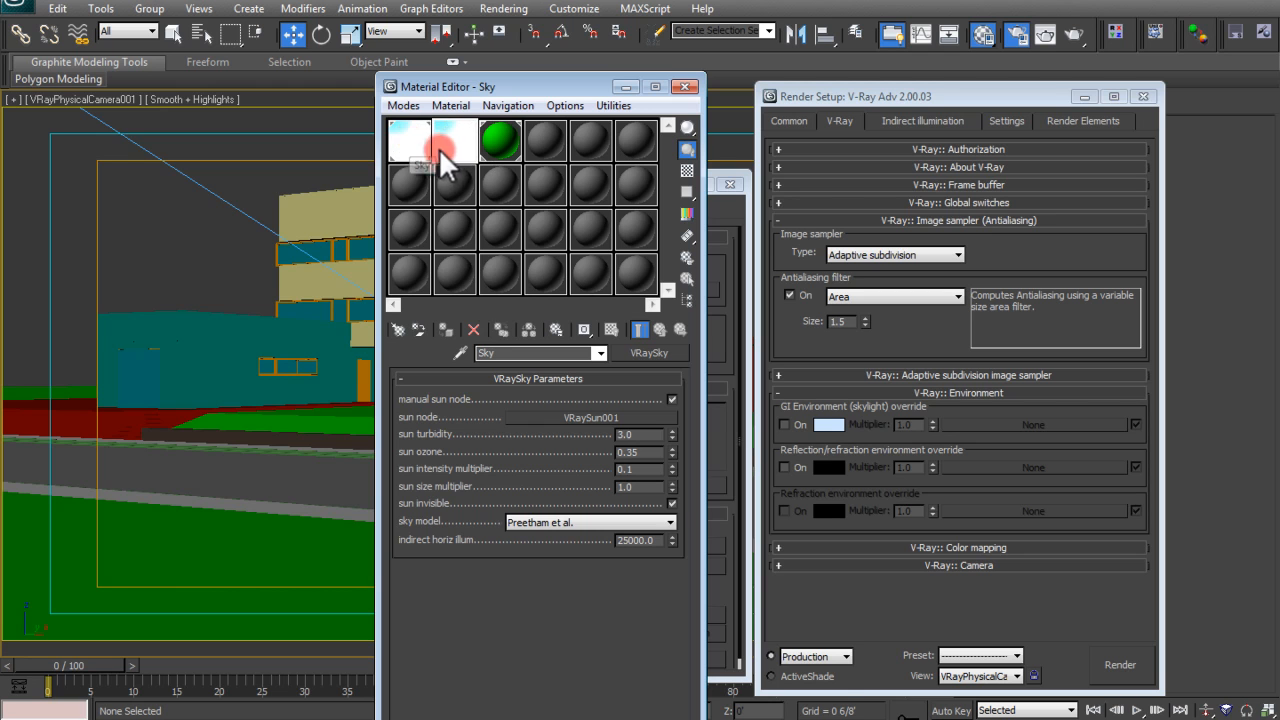
left_click_drag(506, 352, 481, 356)
type("gi")
key("Return")
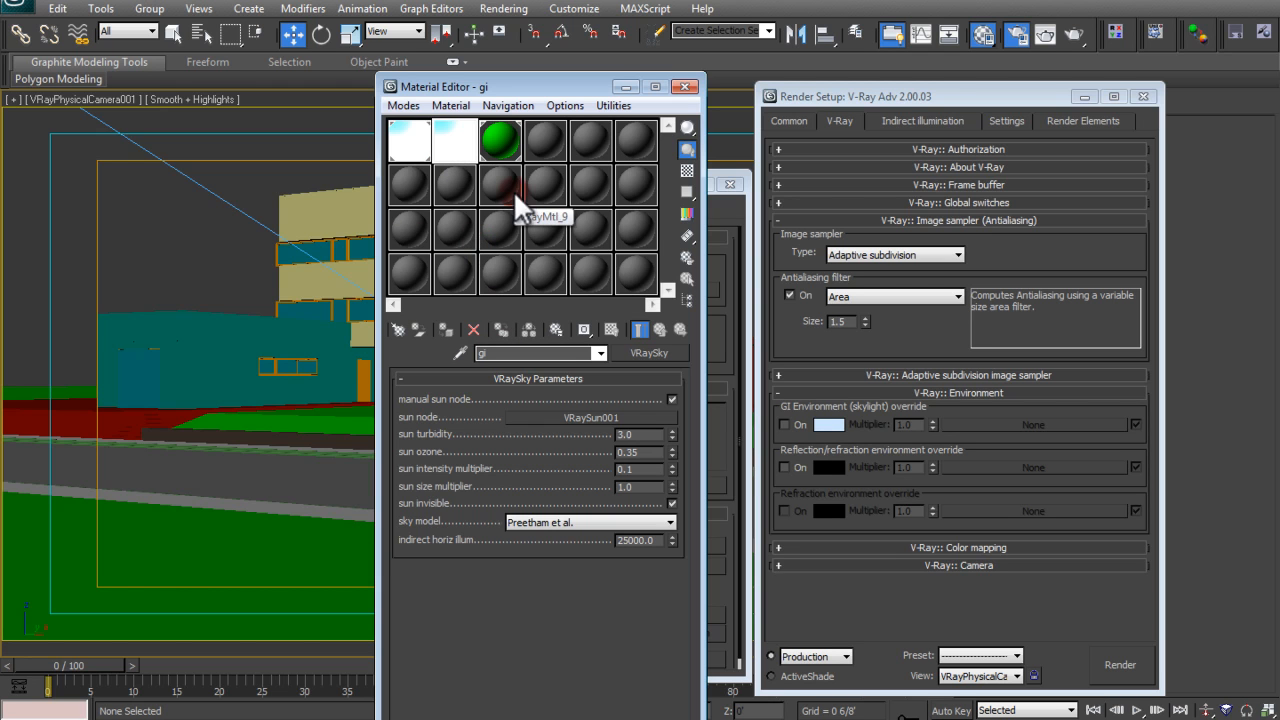
double_click(628, 452)
Turn on the GI environment (skylight) override and assign the gi sky map to it as an instance
left_click(787, 424)
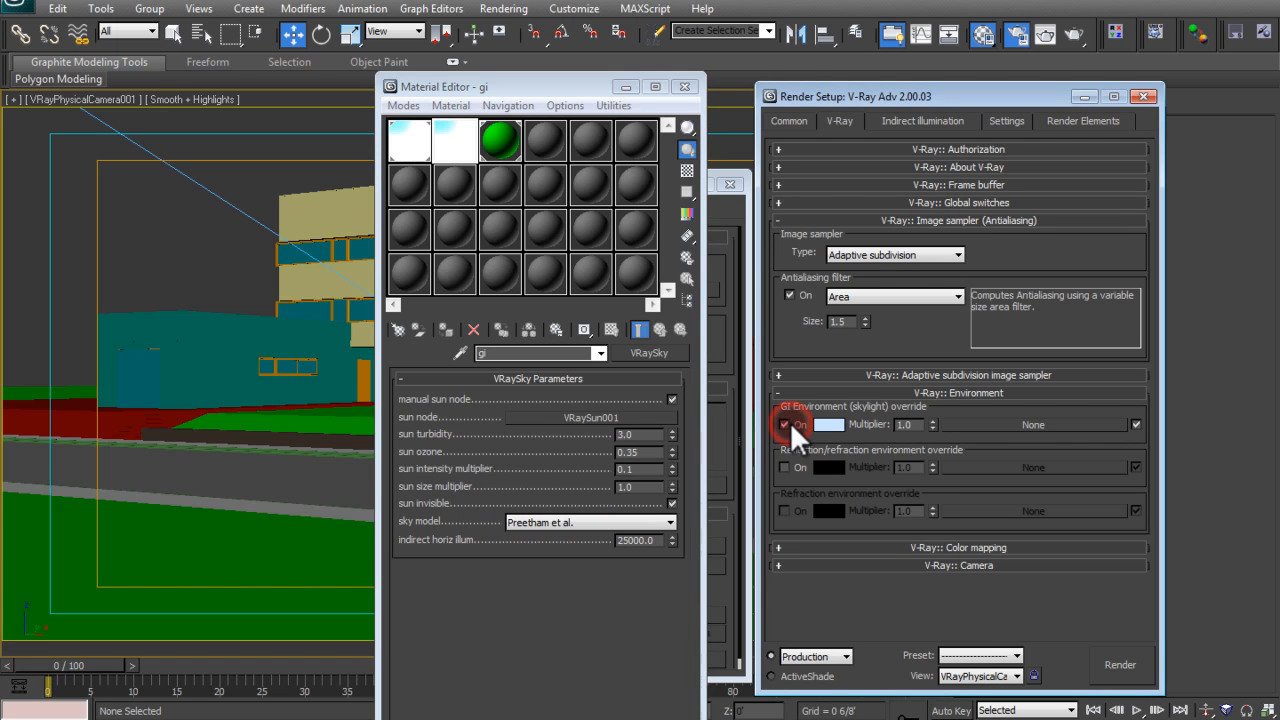
left_click_drag(1012, 398, 1030, 427)
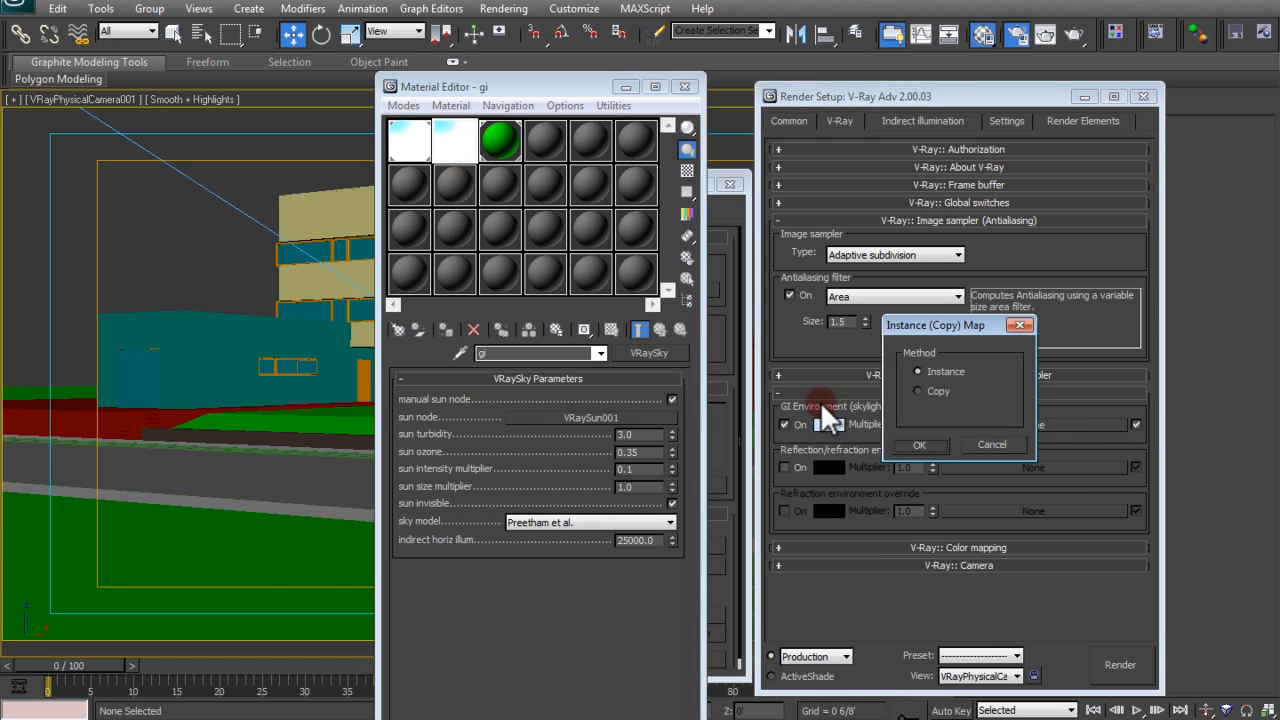
left_click(933, 442)
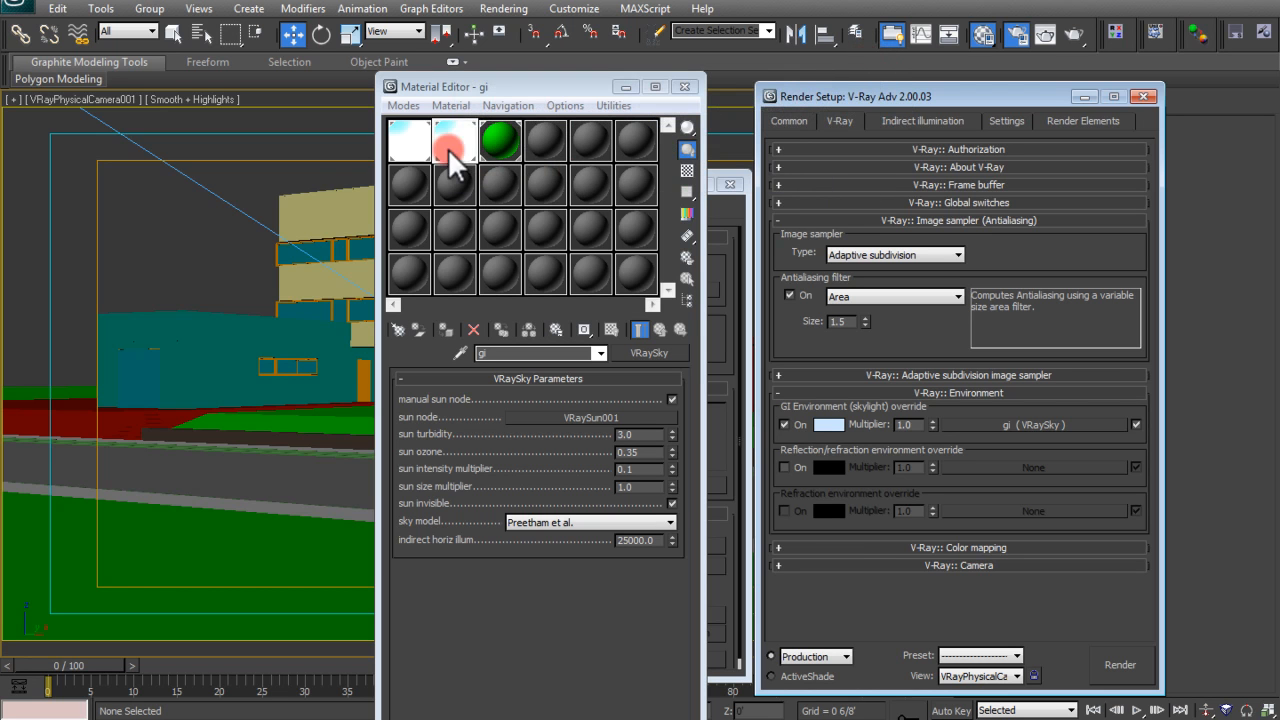
left_click(412, 140)
left_click(410, 138)
left_click(452, 140)
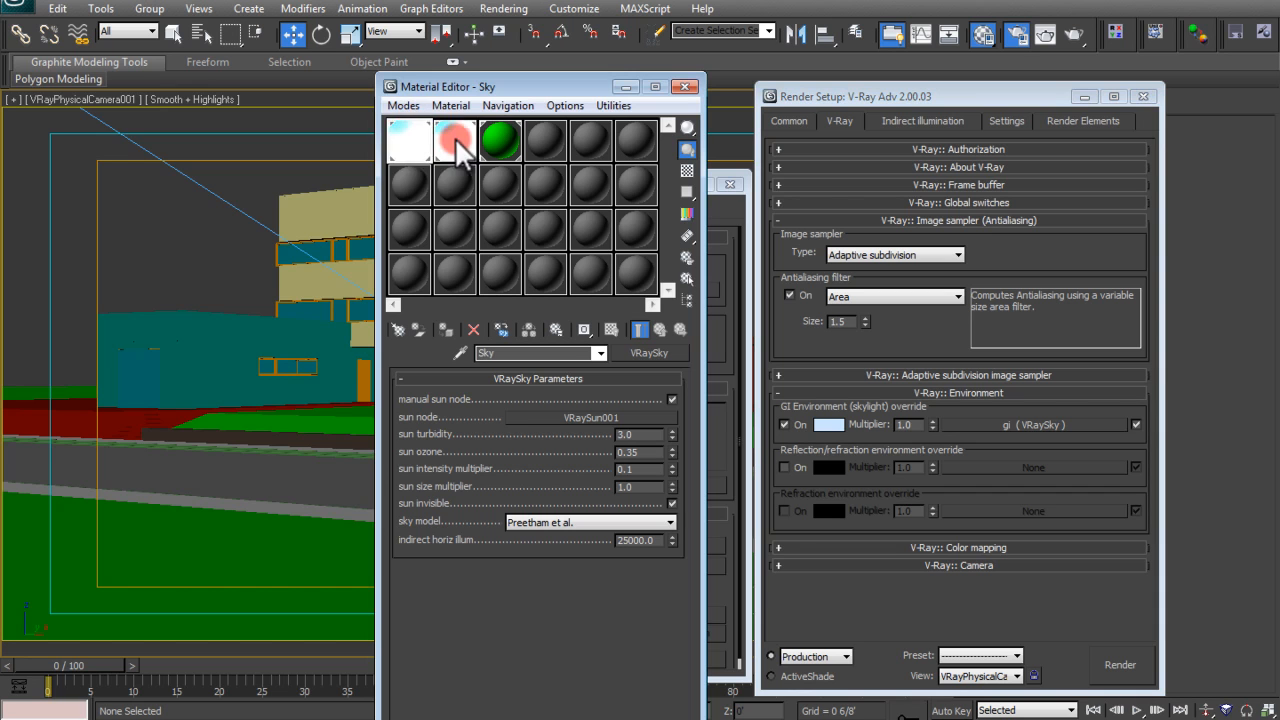
left_click(419, 140)
left_click(465, 138)
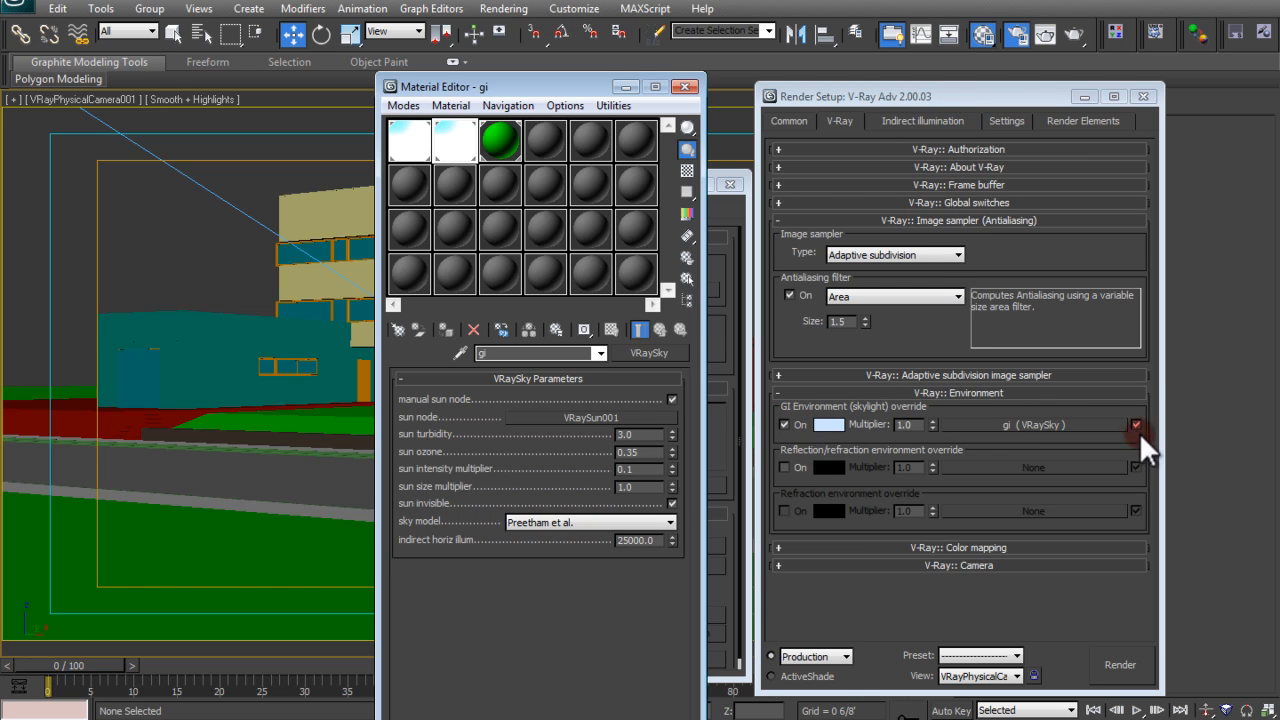
Turn on indirect illumination and set the secondary bounces GI engine to Light cache
left_click(903, 119)
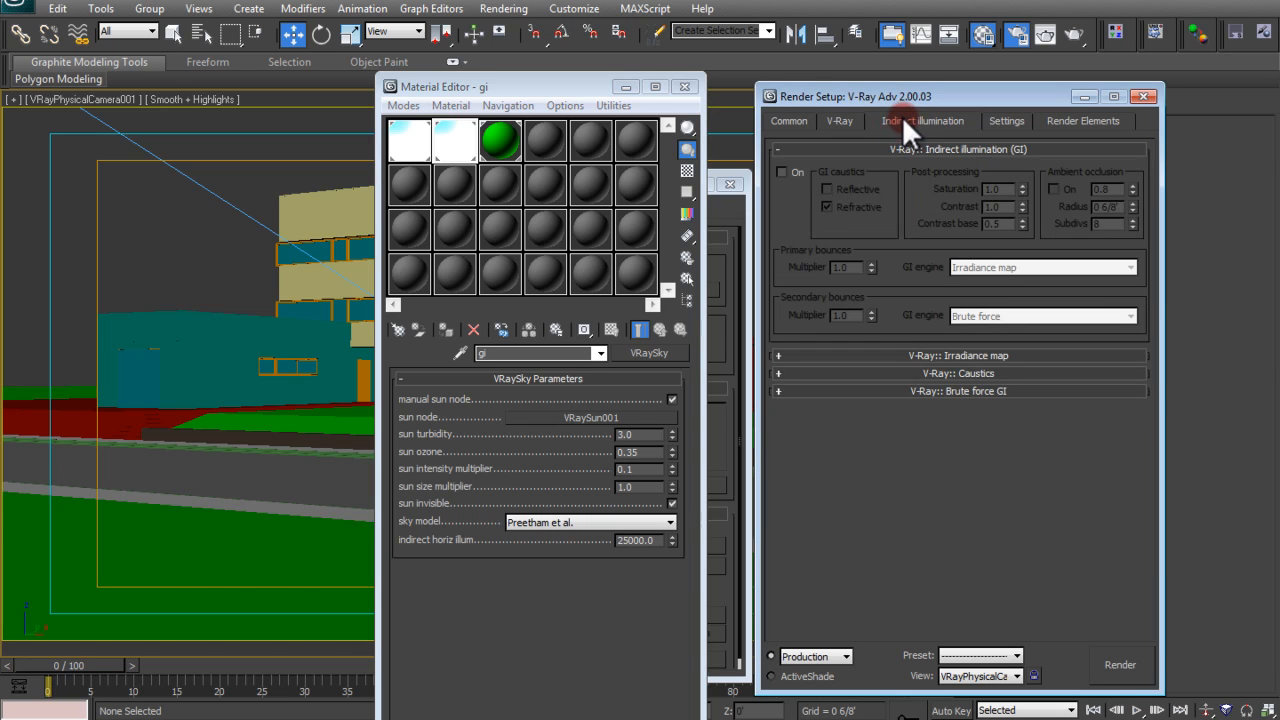
left_click(790, 173)
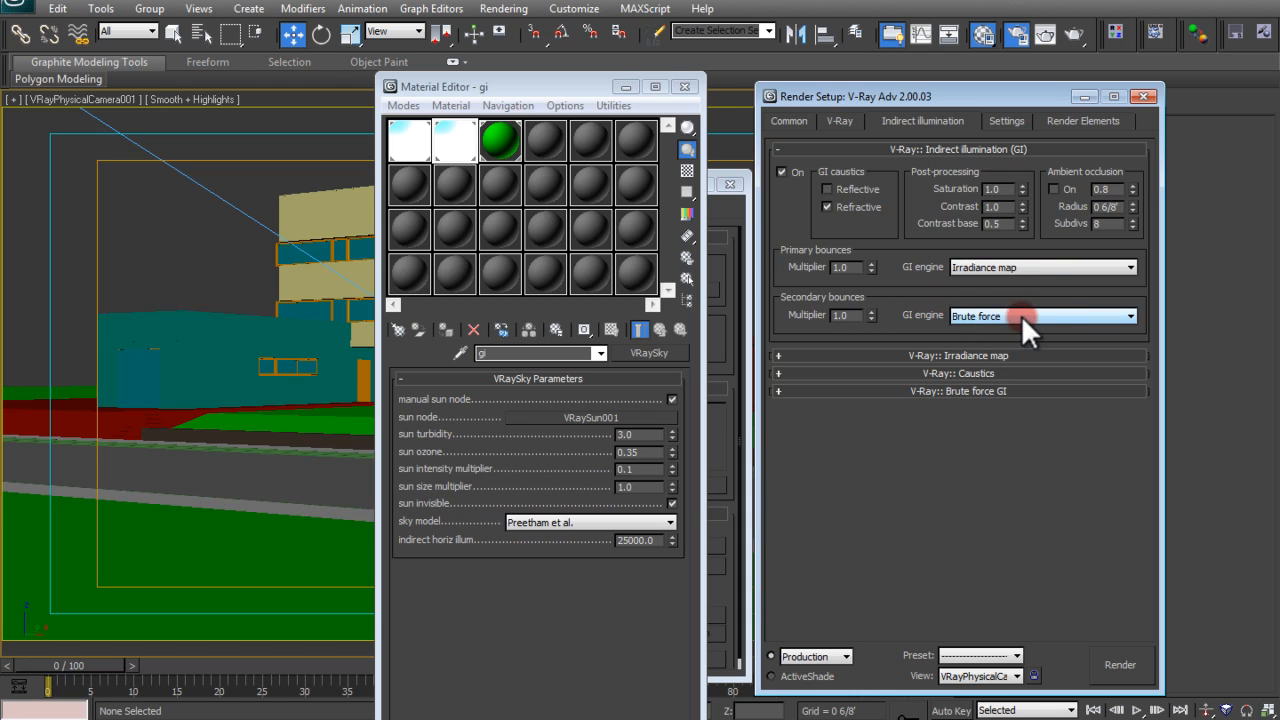
left_click(970, 314)
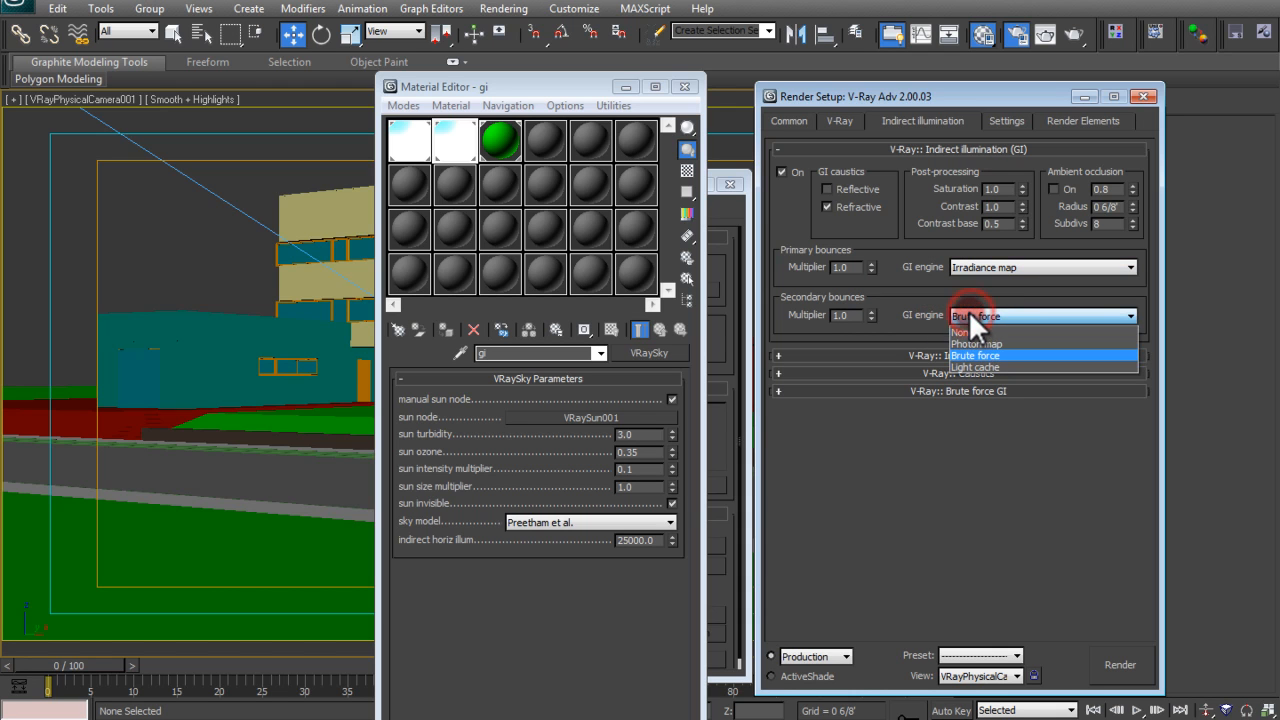
left_click(979, 366)
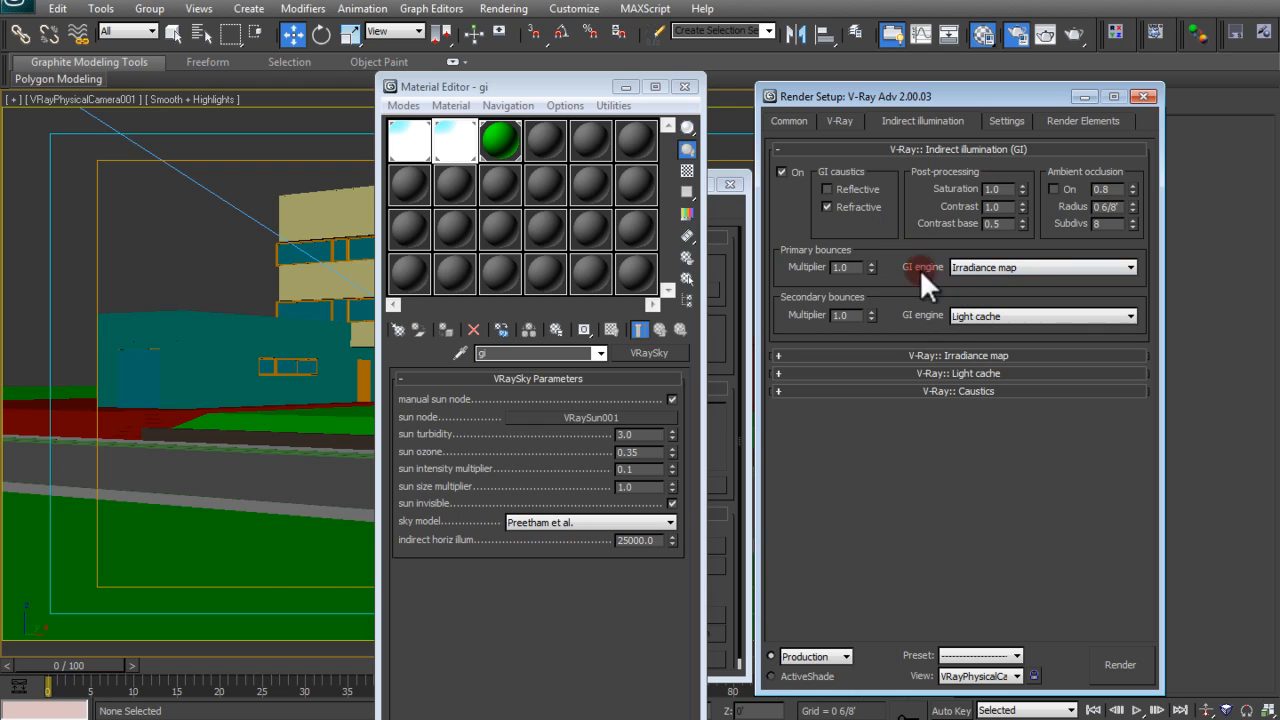
Set the irradiance map preset to Very low and enable Show calc. phase for it
left_click(918, 305)
left_click(1027, 347)
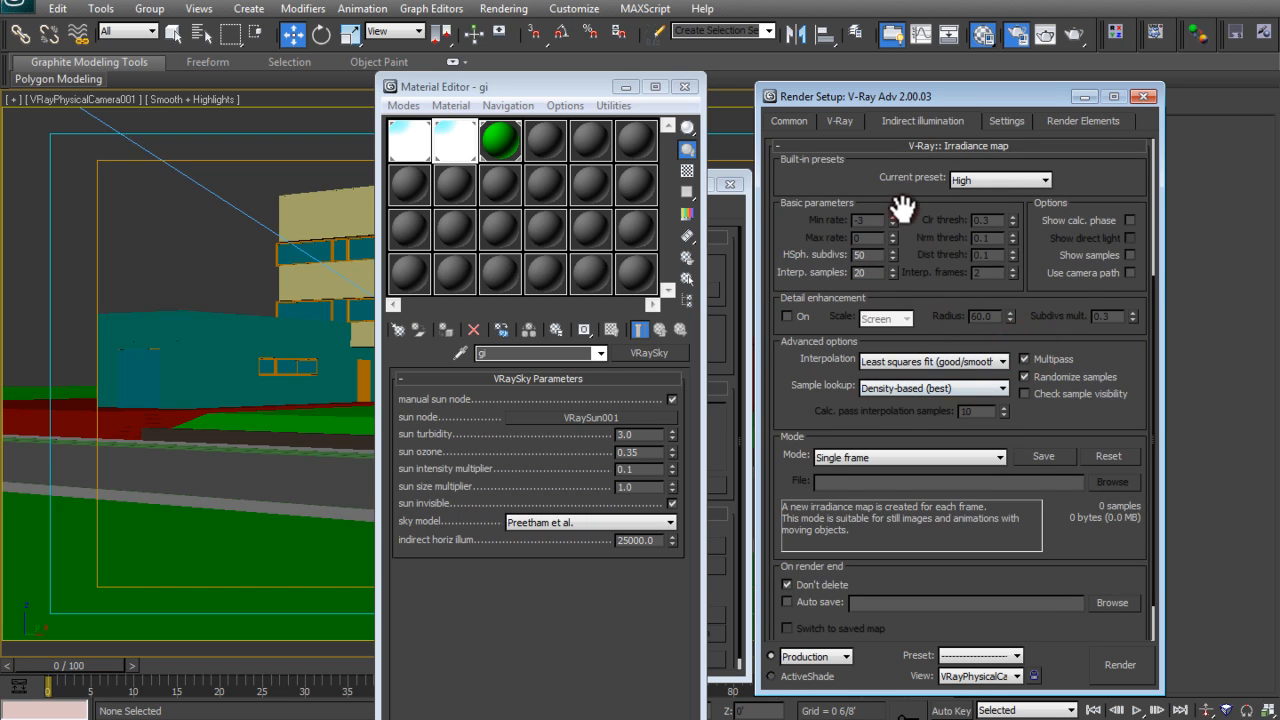
scroll(901, 203, "up", 5)
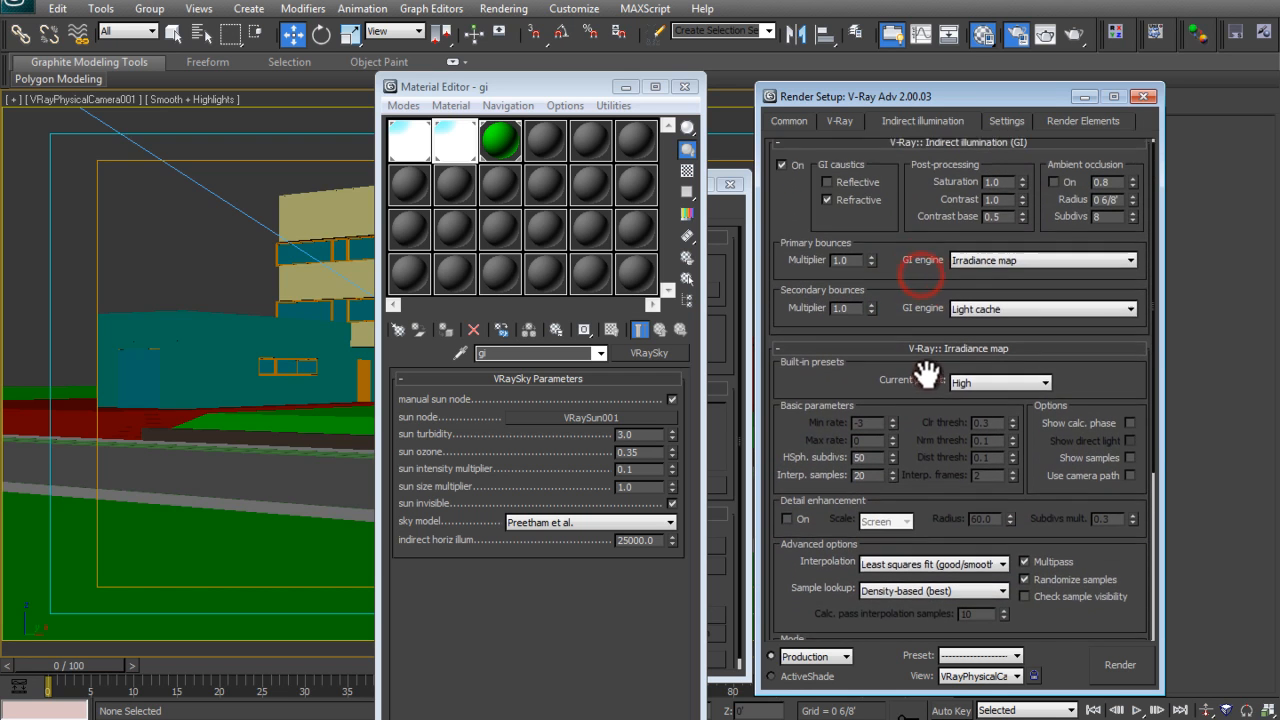
left_click(966, 390)
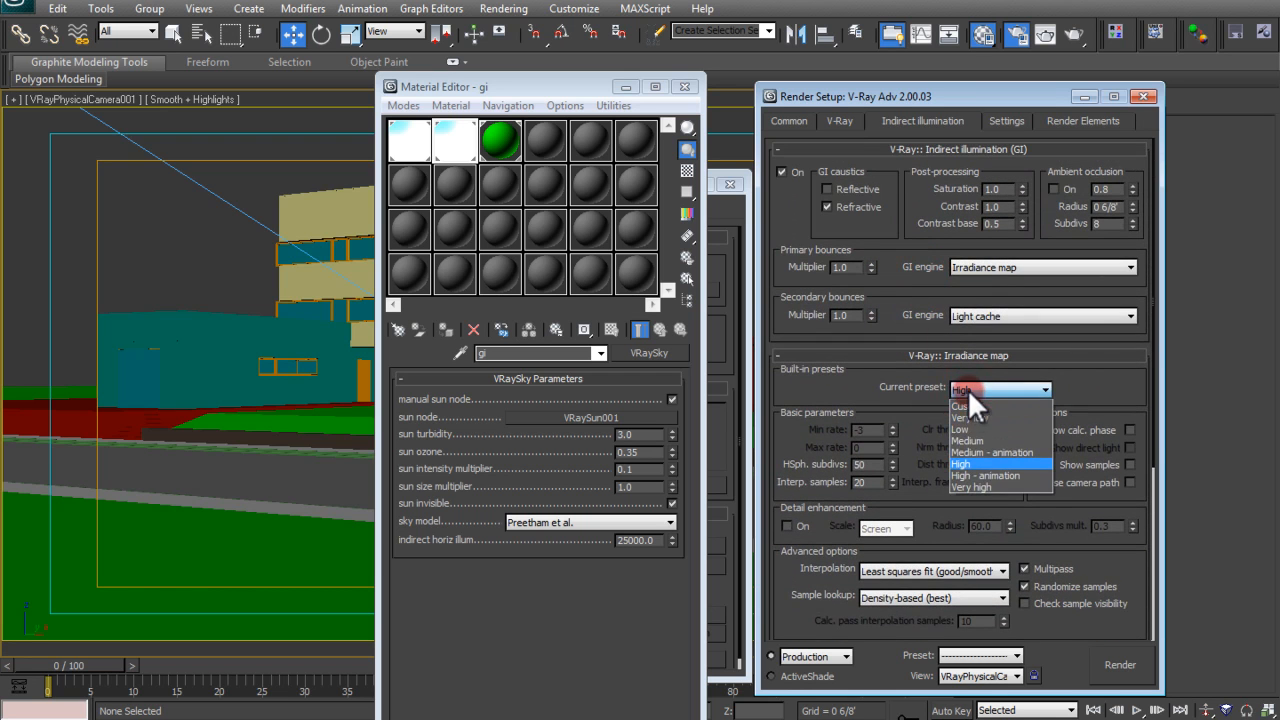
left_click(974, 417)
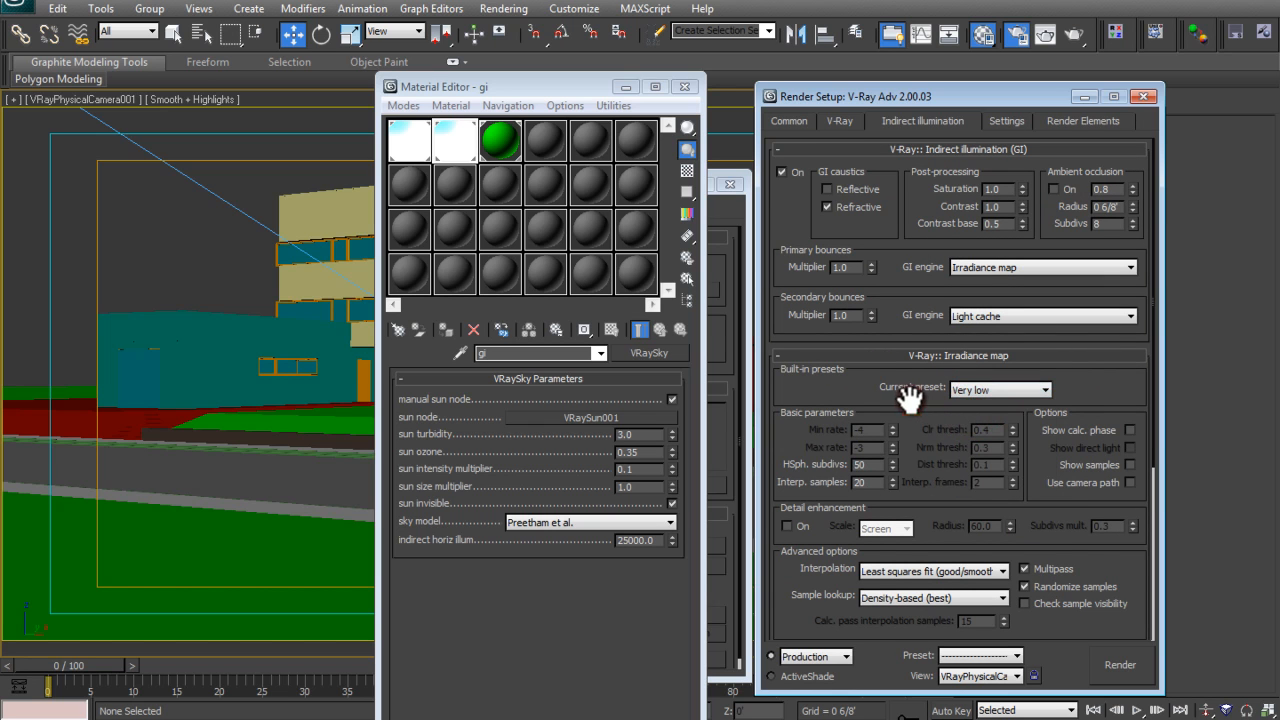
left_click_drag(912, 403, 907, 378)
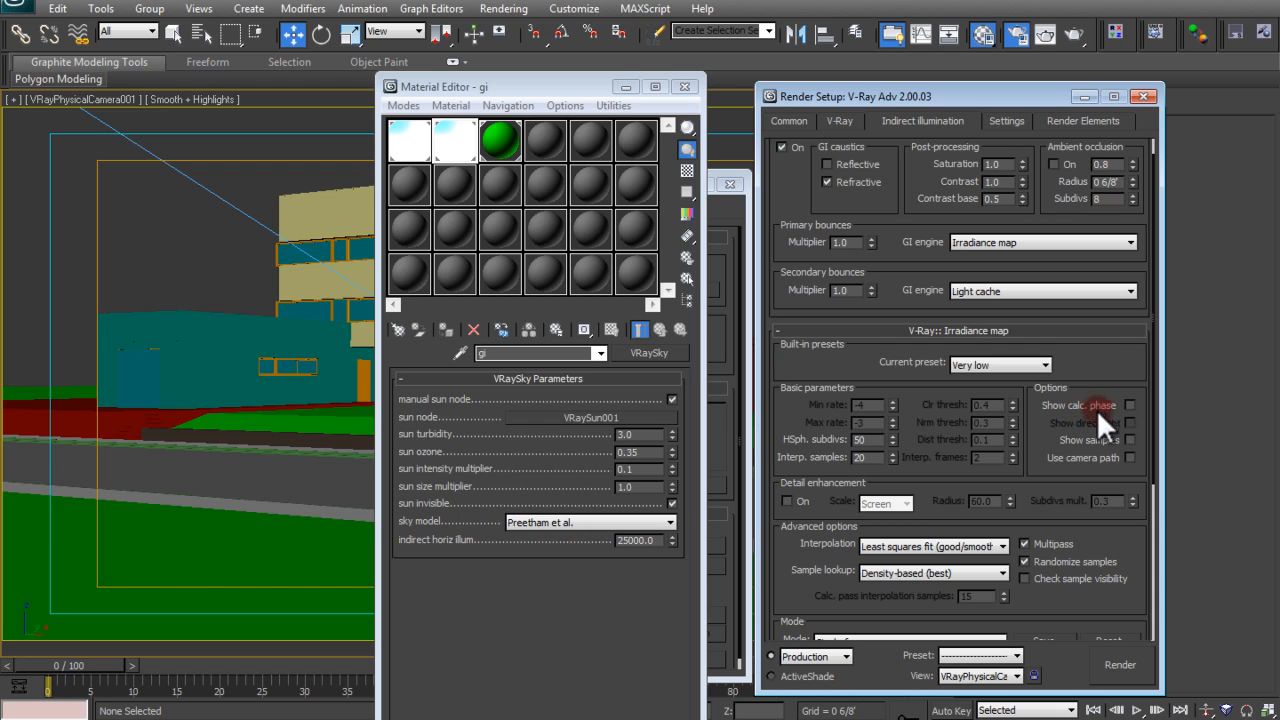
left_click(1129, 404)
left_click(1082, 331)
scroll(1088, 355, "down", 3)
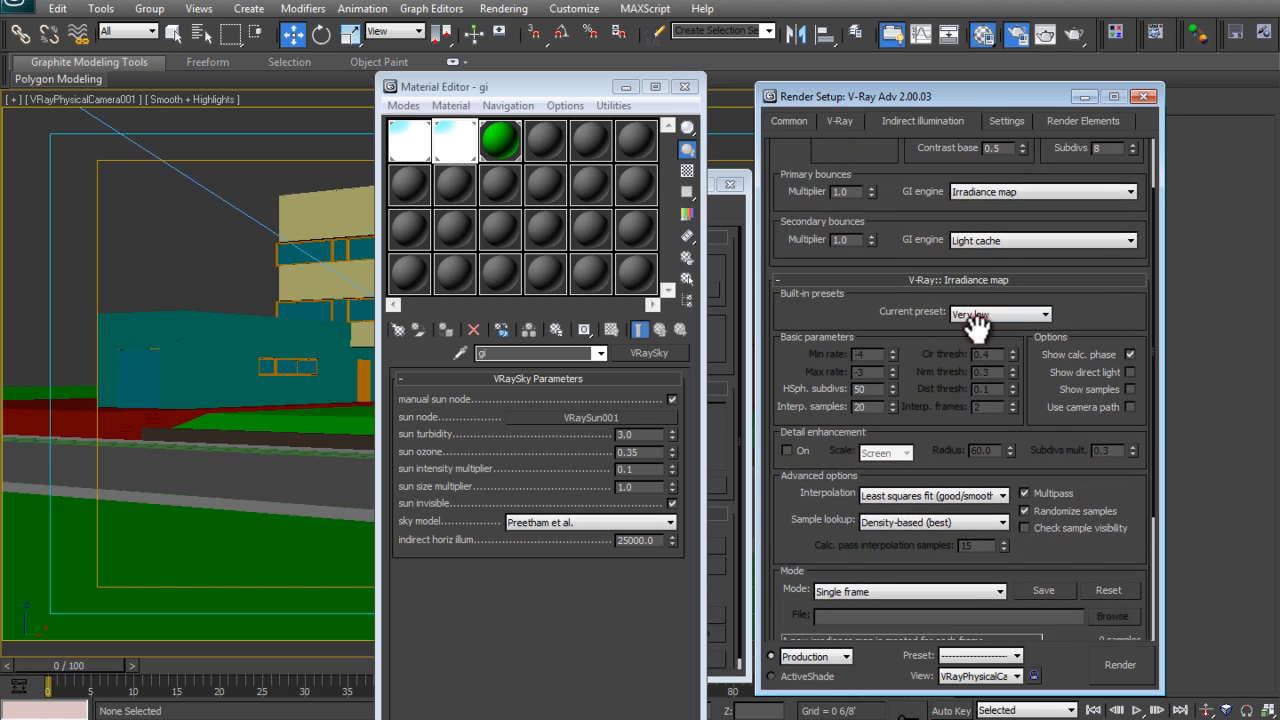
scroll(910, 300, "down", 5)
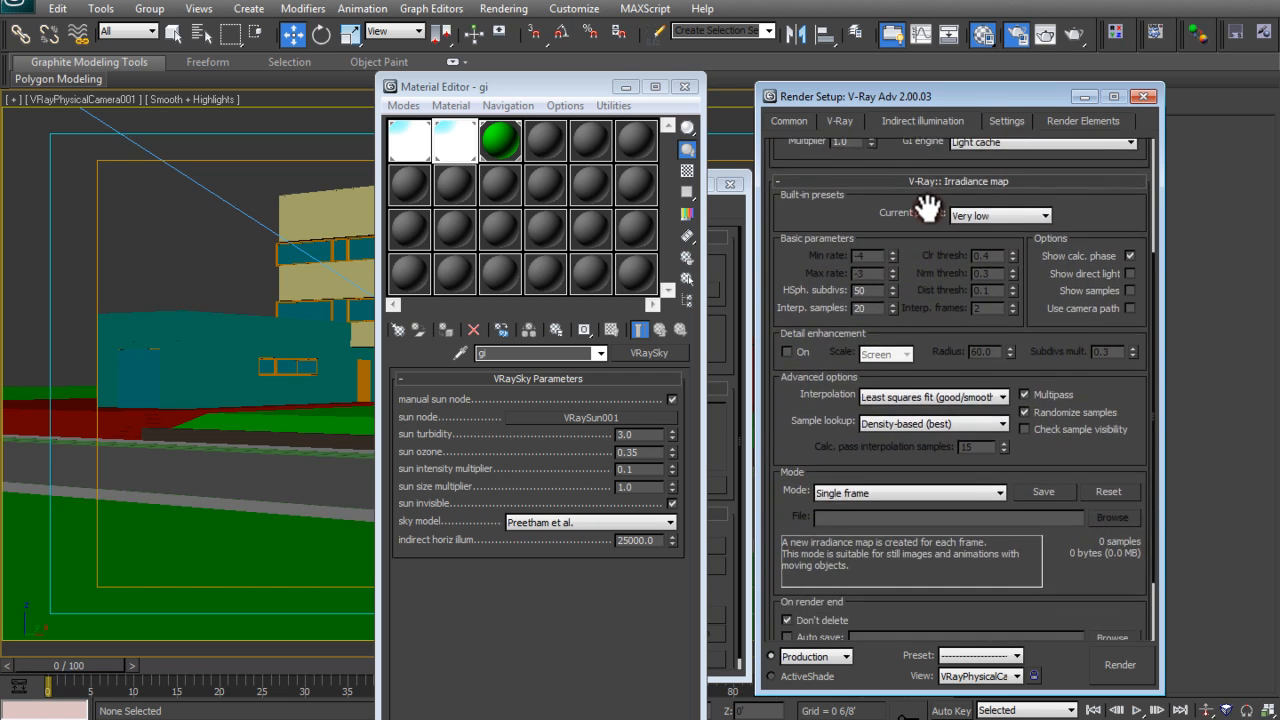
scroll(928, 213, "down", 1)
left_click(946, 145)
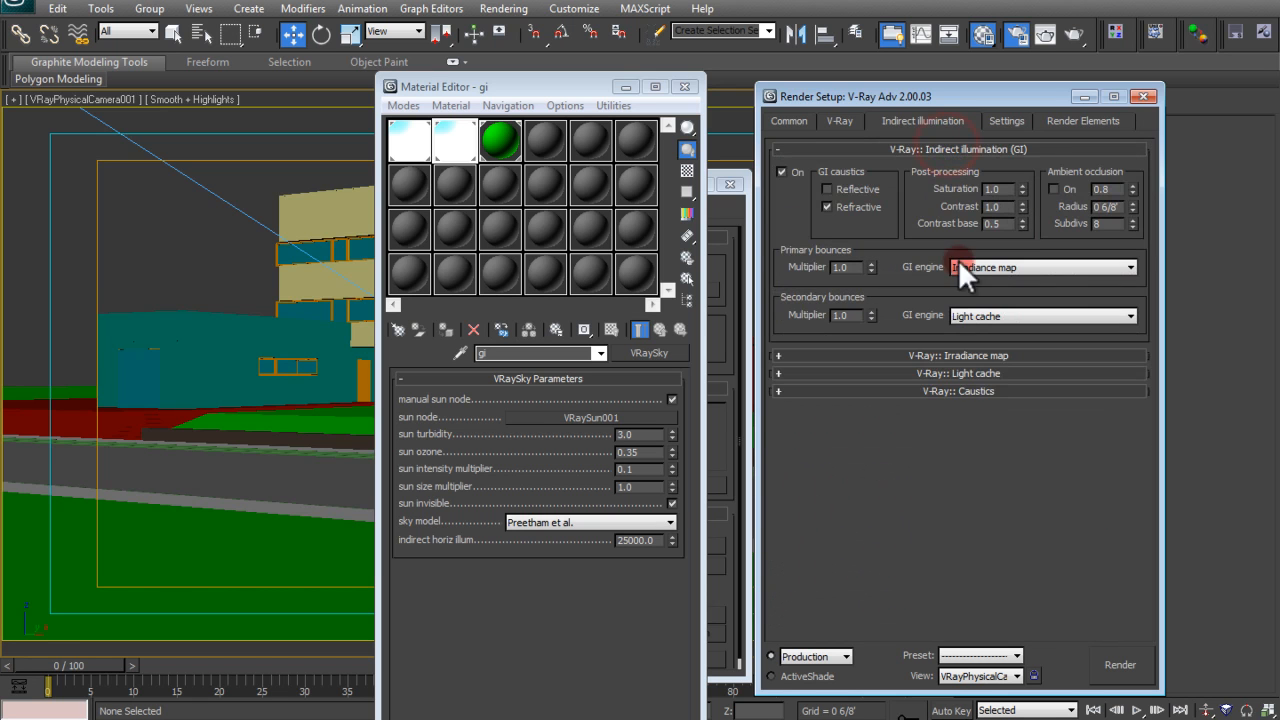
Set the light cache subdivs to 250 and enable its Show calc. phase option
left_click(996, 374)
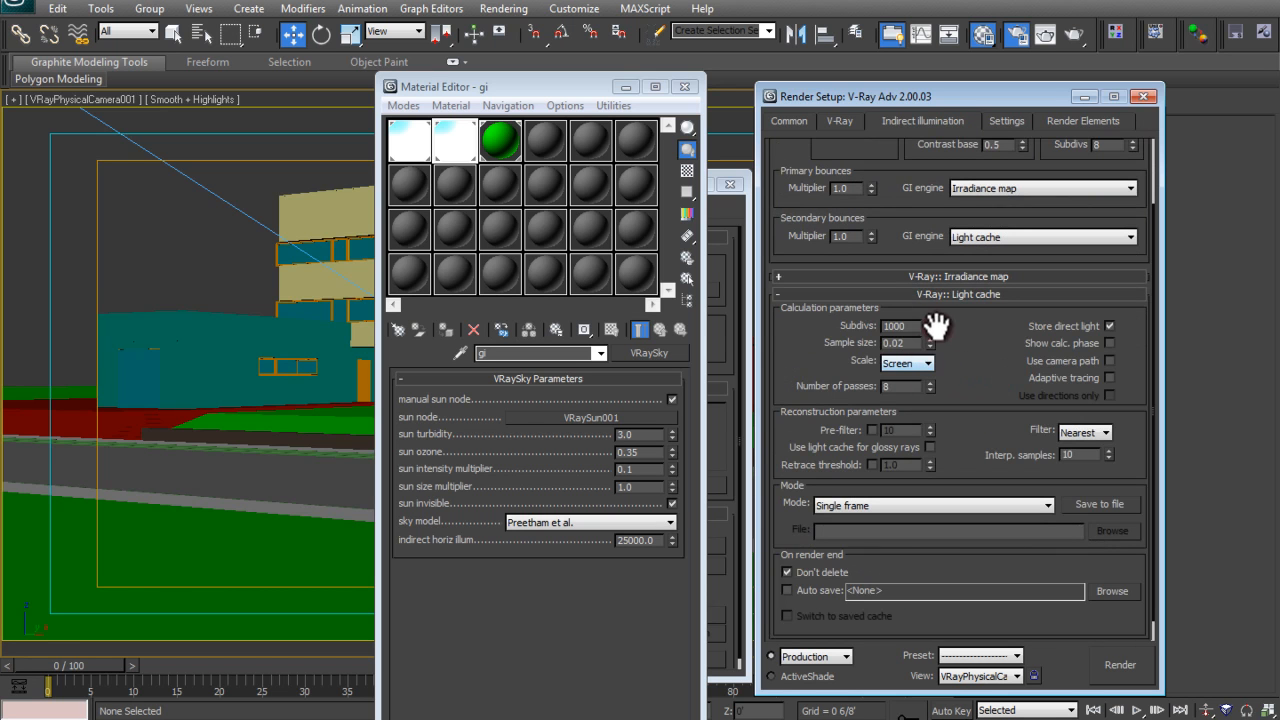
left_click_drag(920, 328, 646, 339)
type("250")
key("Return")
left_click(1111, 343)
Review the irradiance map and light cache settings, the common output parameters and the V-Ray image sampler and environment settings
left_click(961, 278)
double_click(893, 326)
left_click(900, 291)
left_click(944, 277)
left_click(975, 181)
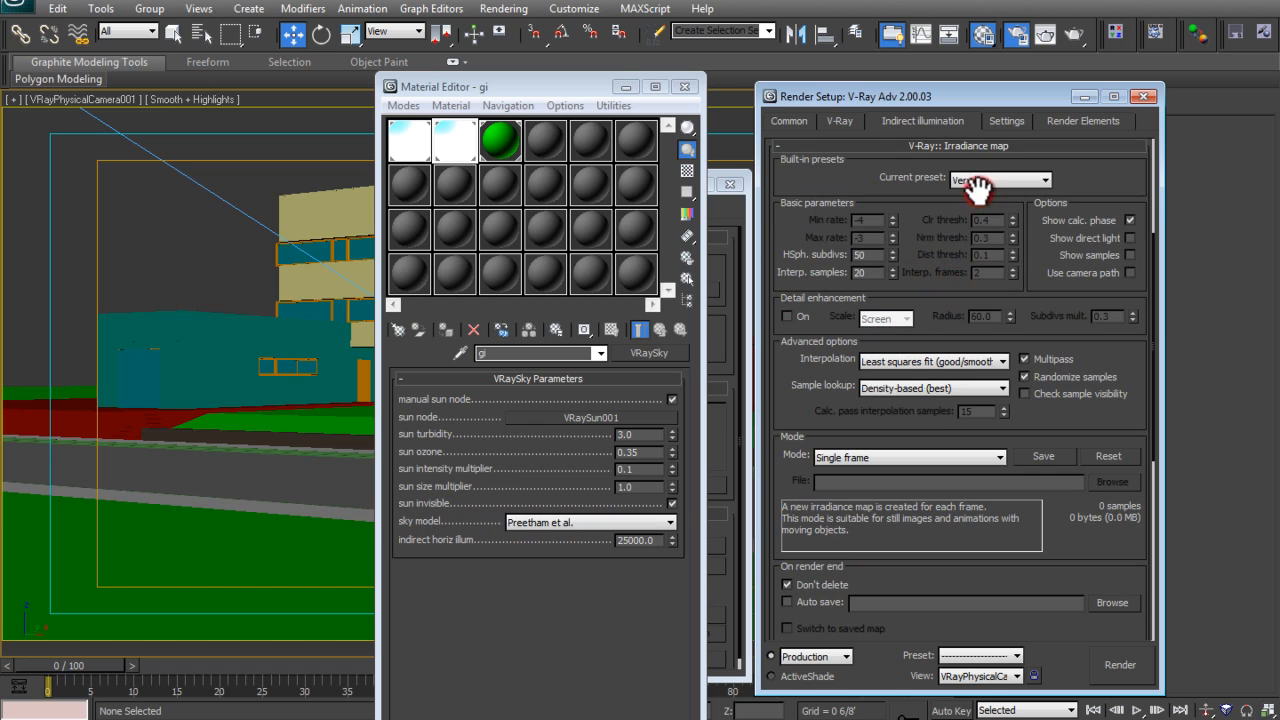
left_click(915, 218)
left_click(941, 147)
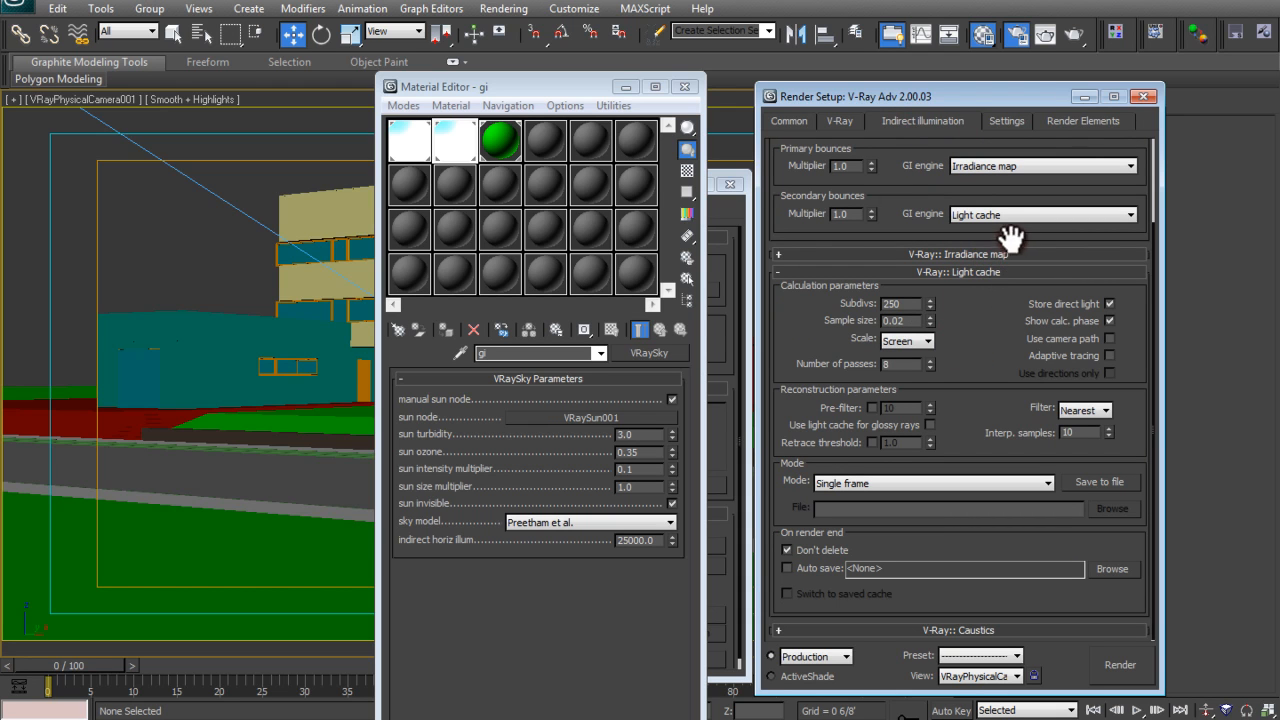
left_click(802, 120)
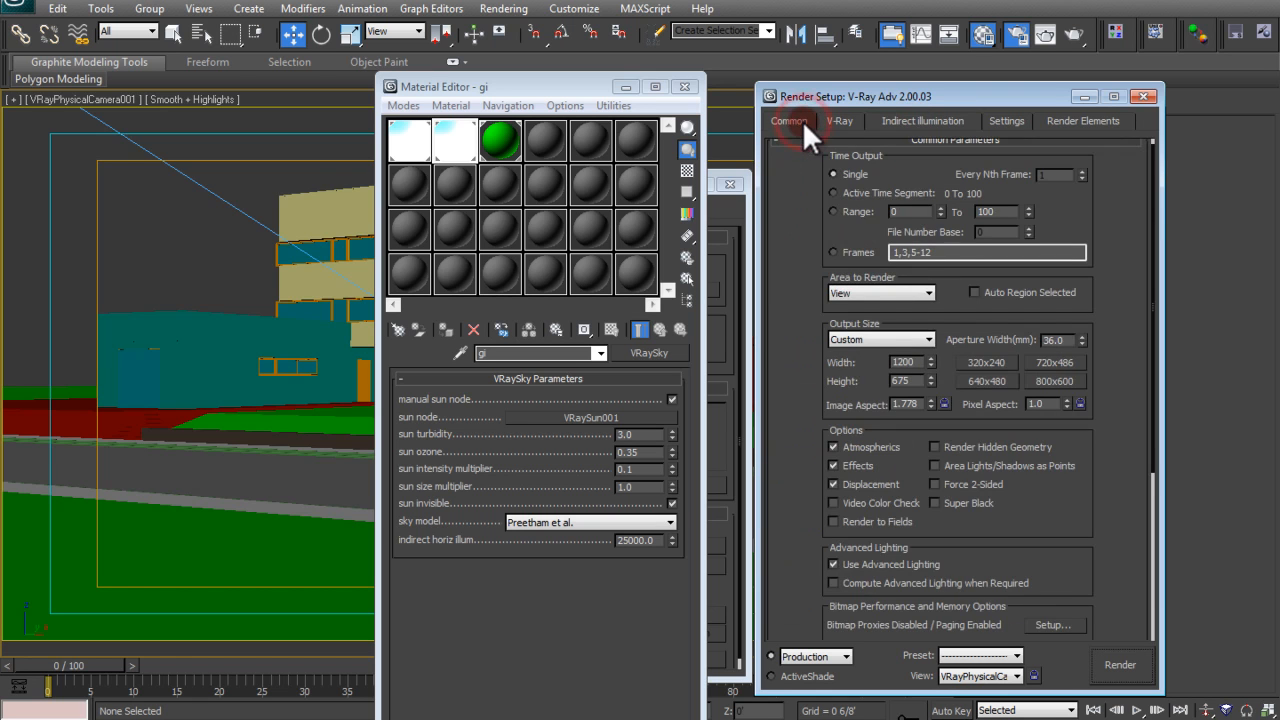
left_click(832, 121)
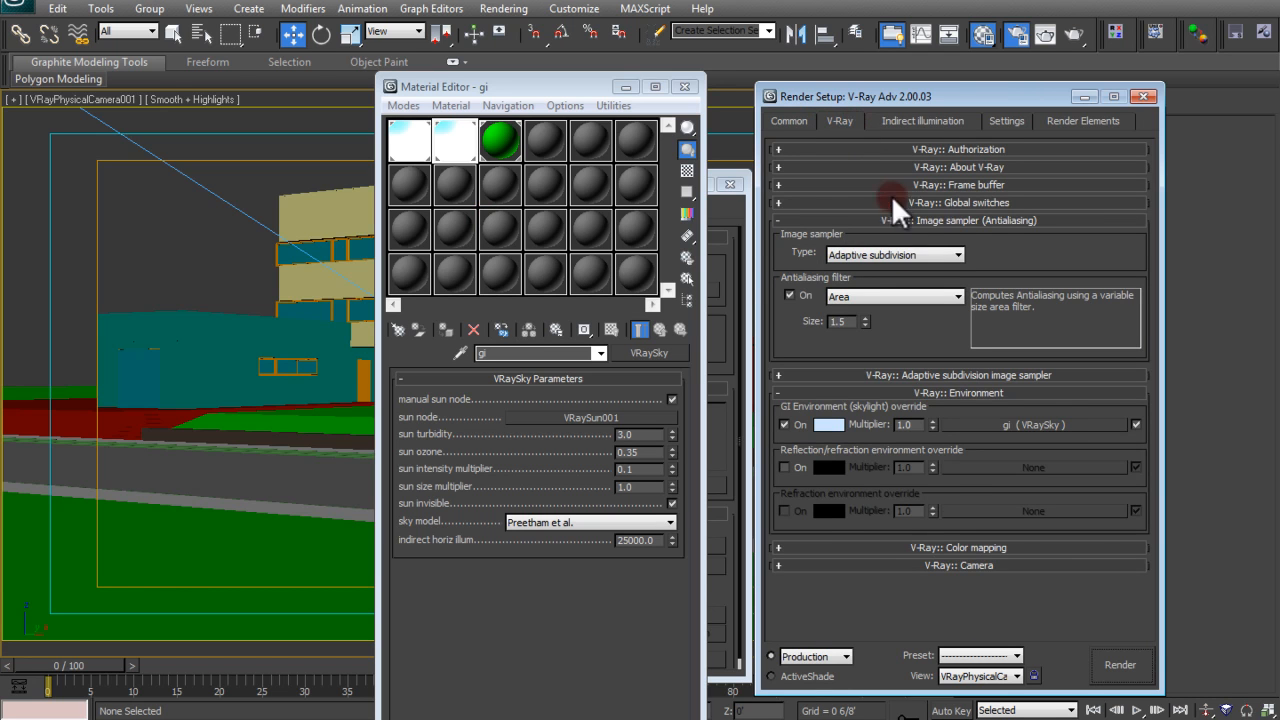
Expand the V-Ray global switches and load a VRayMtl, found by name, into the first material slot of the third row
left_click(952, 202)
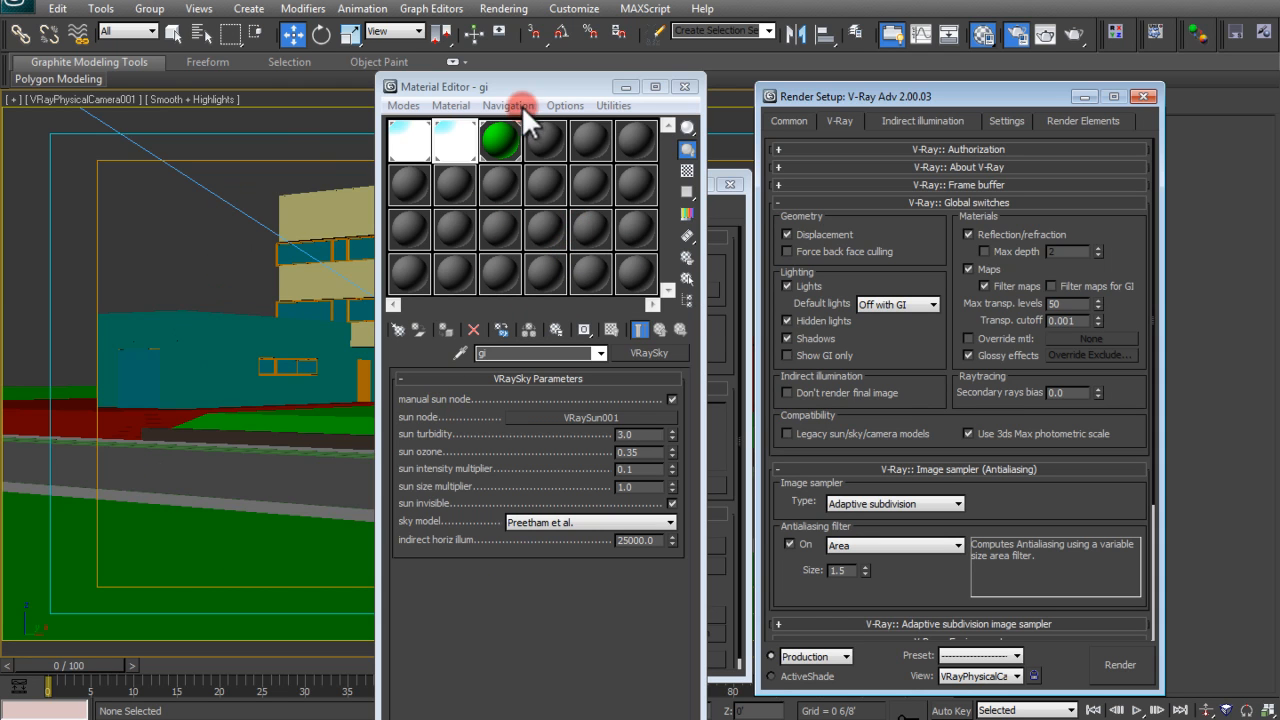
left_click(408, 230)
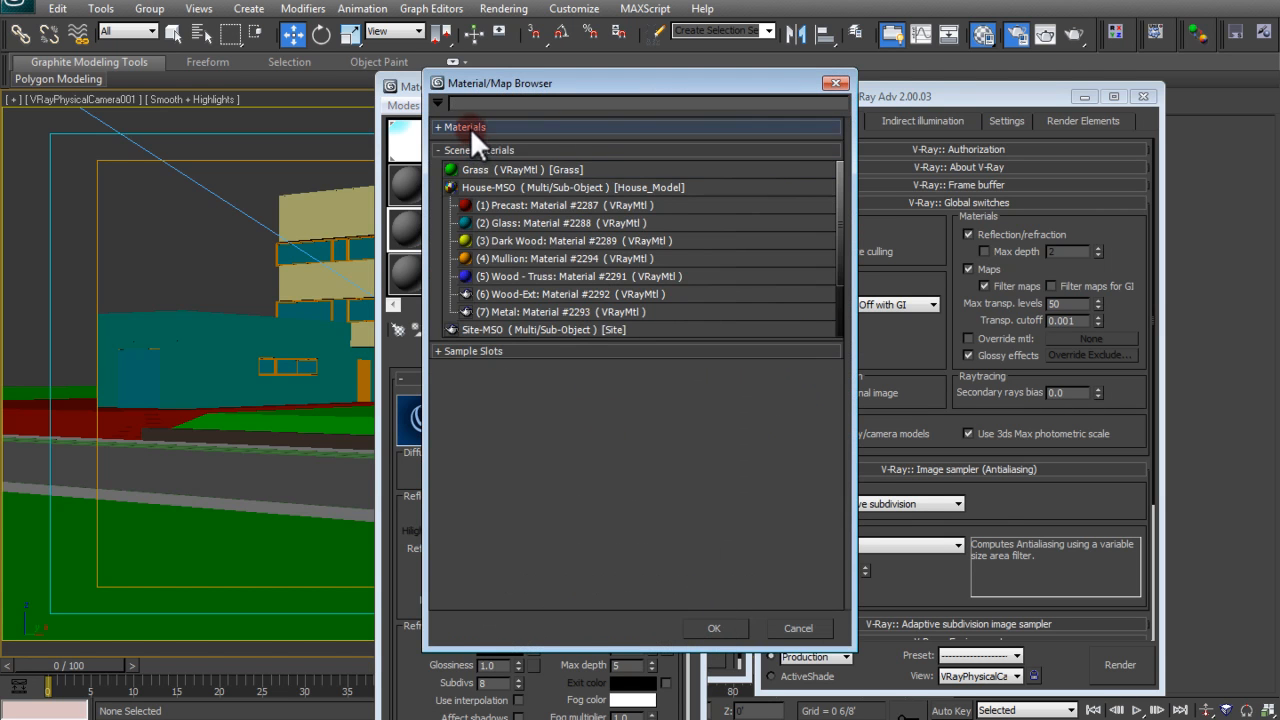
left_click(466, 128)
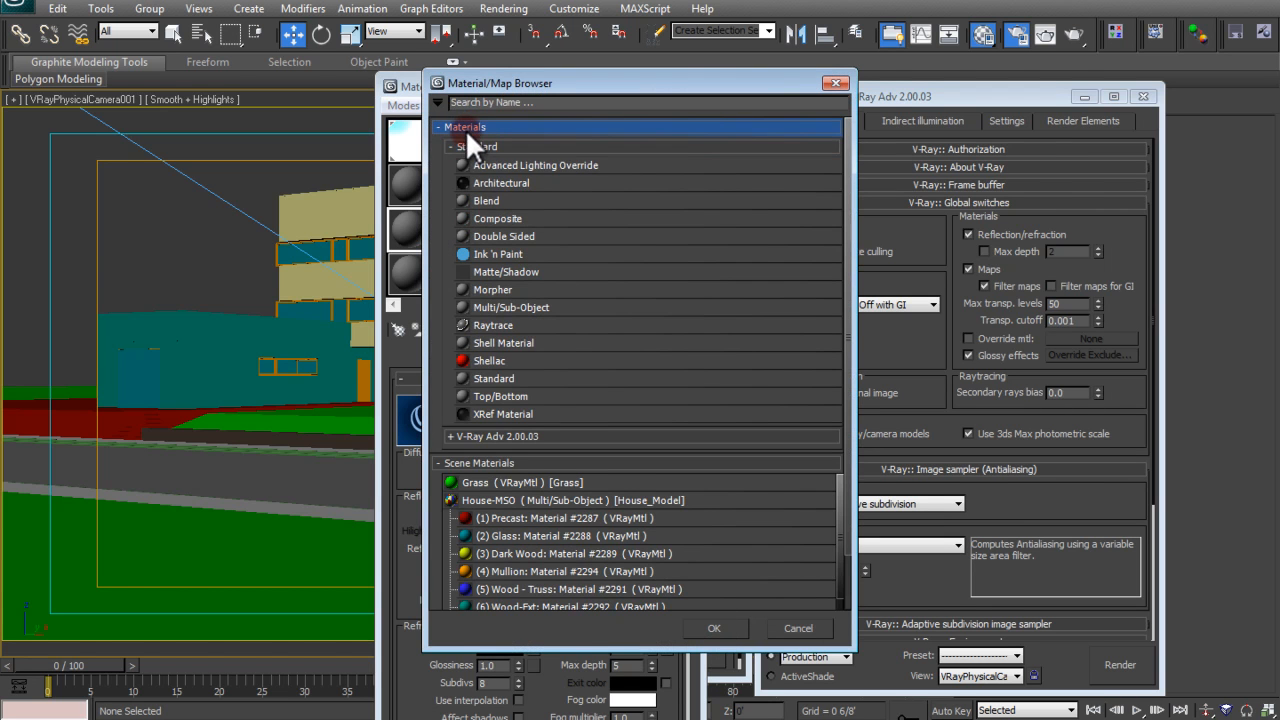
left_click(470, 128)
left_click(490, 188)
left_click(490, 105)
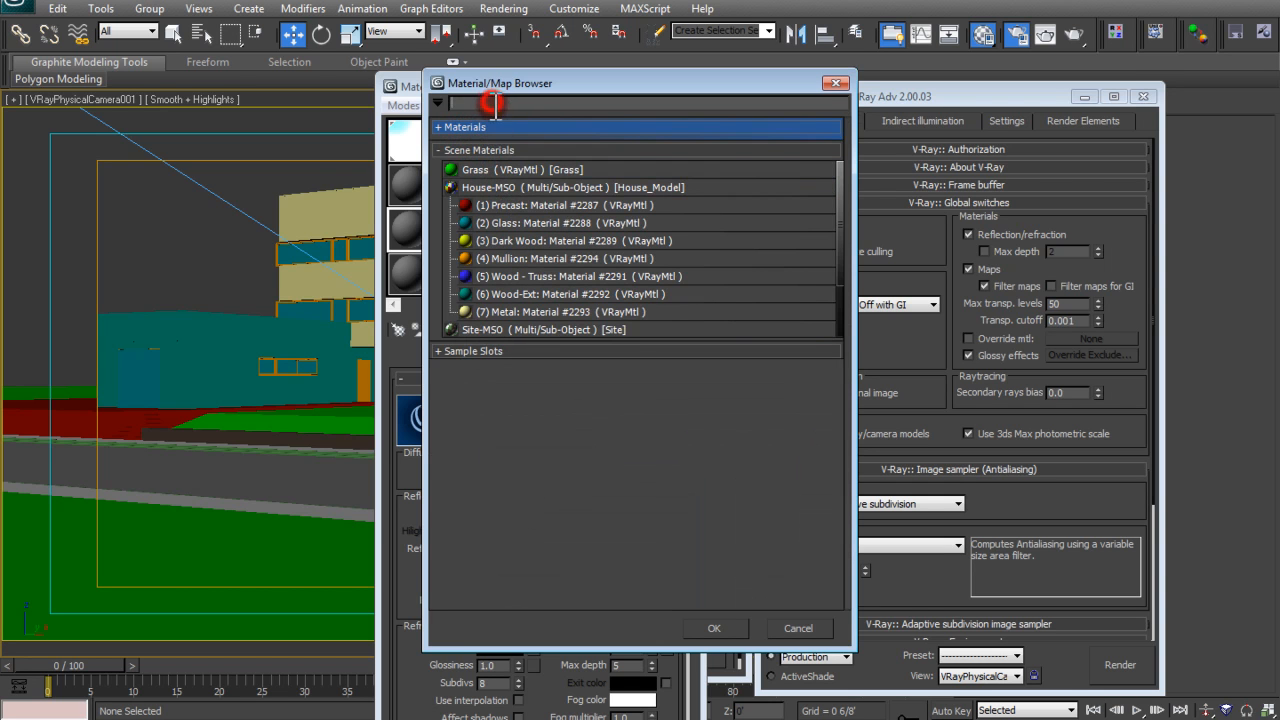
type("VRAY")
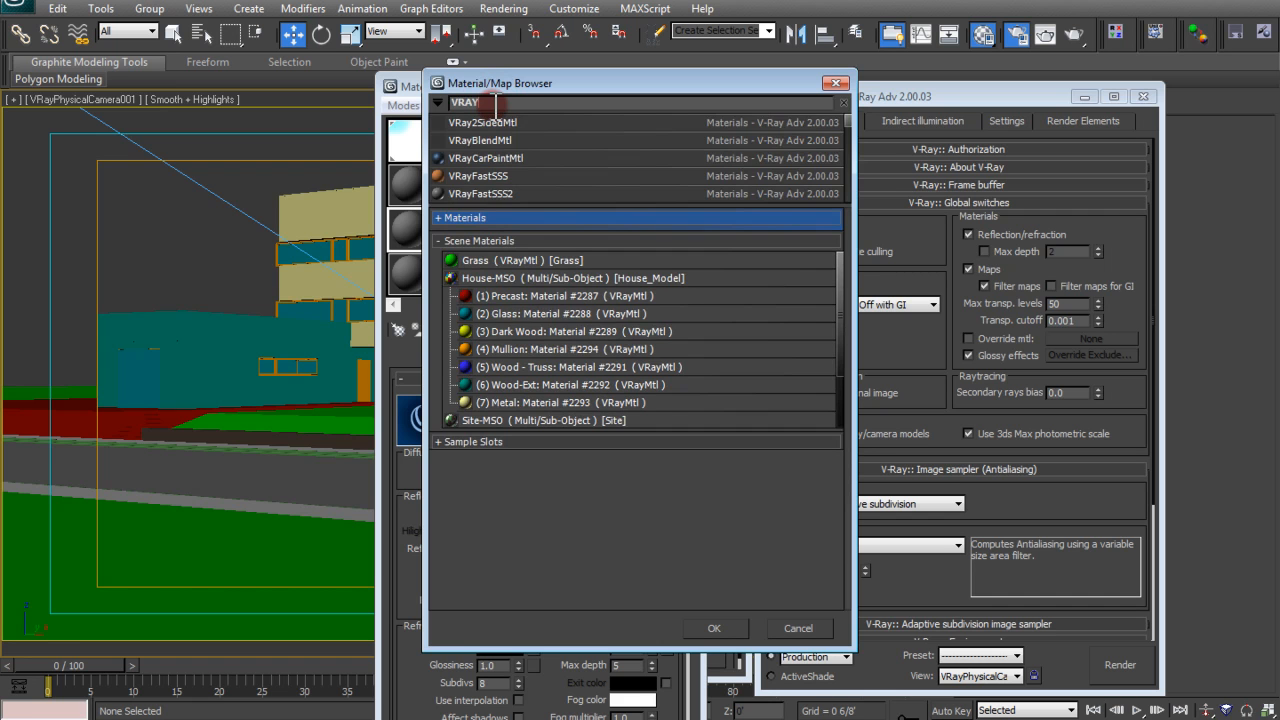
type("MTL")
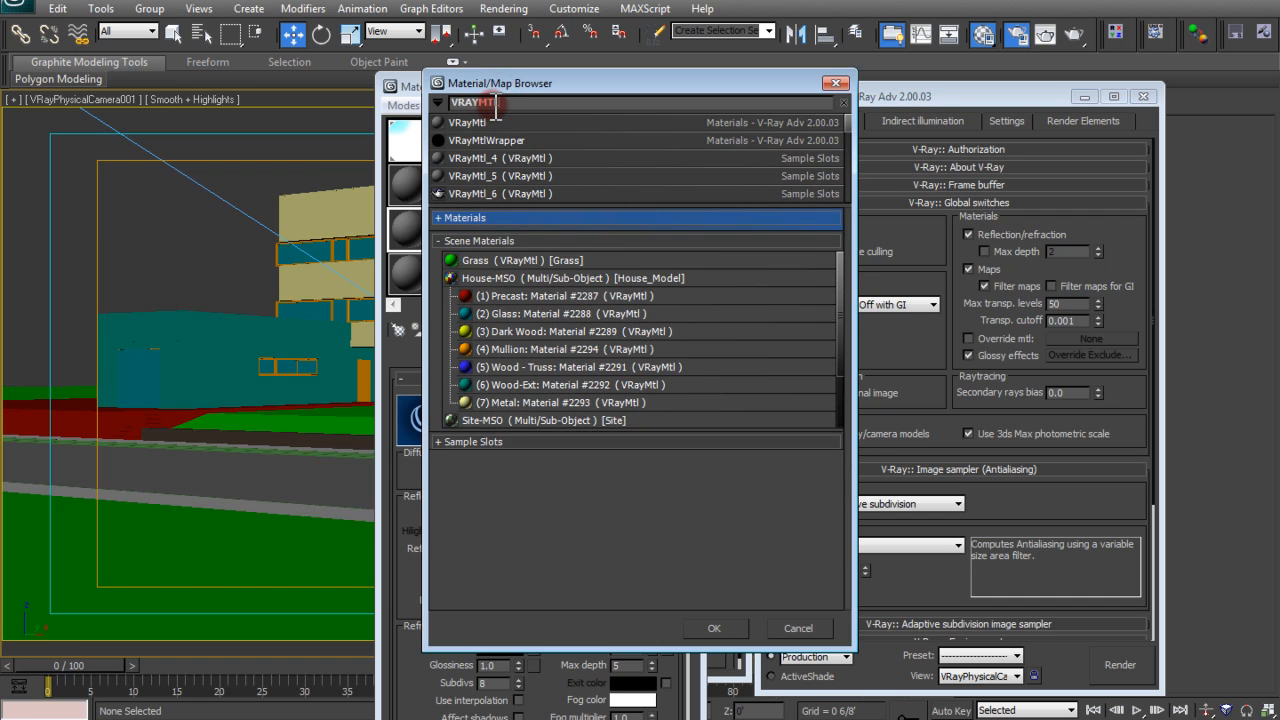
left_click(469, 124)
double_click(469, 124)
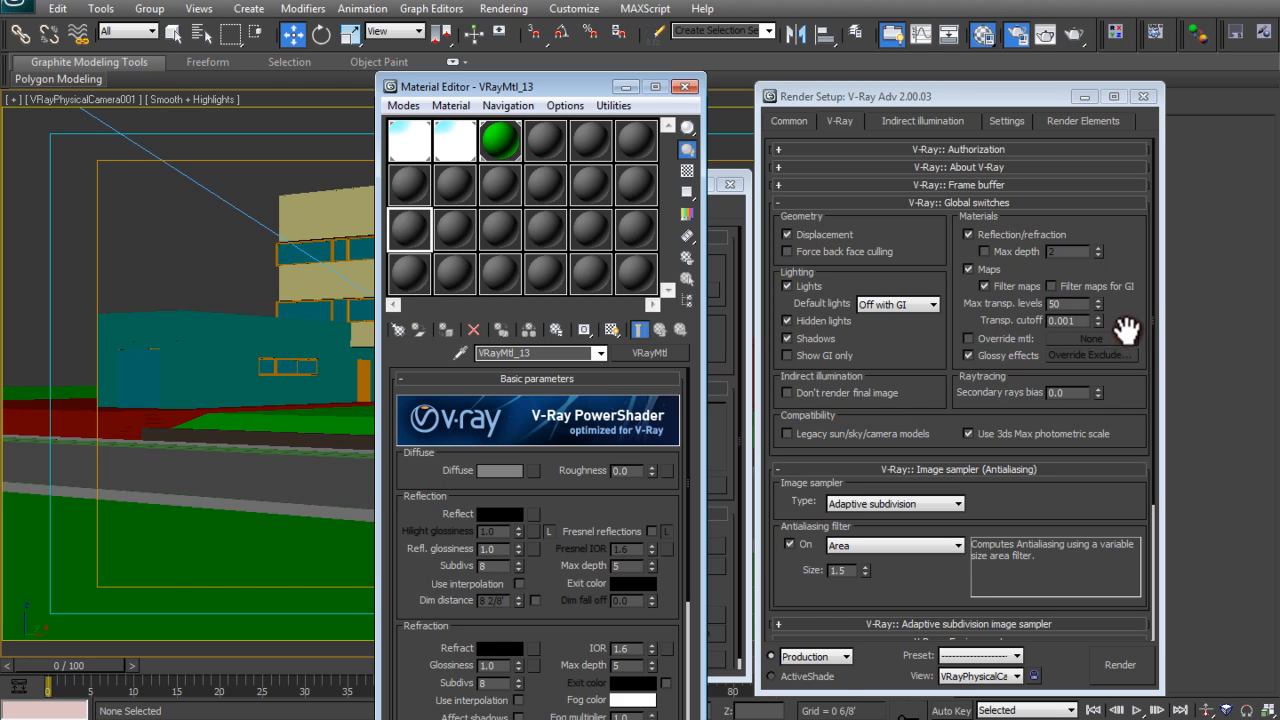
Enable the override material in the global switches and assign VRayMtl_13 to it as an instance
left_click(33, 310)
left_click(1012, 340)
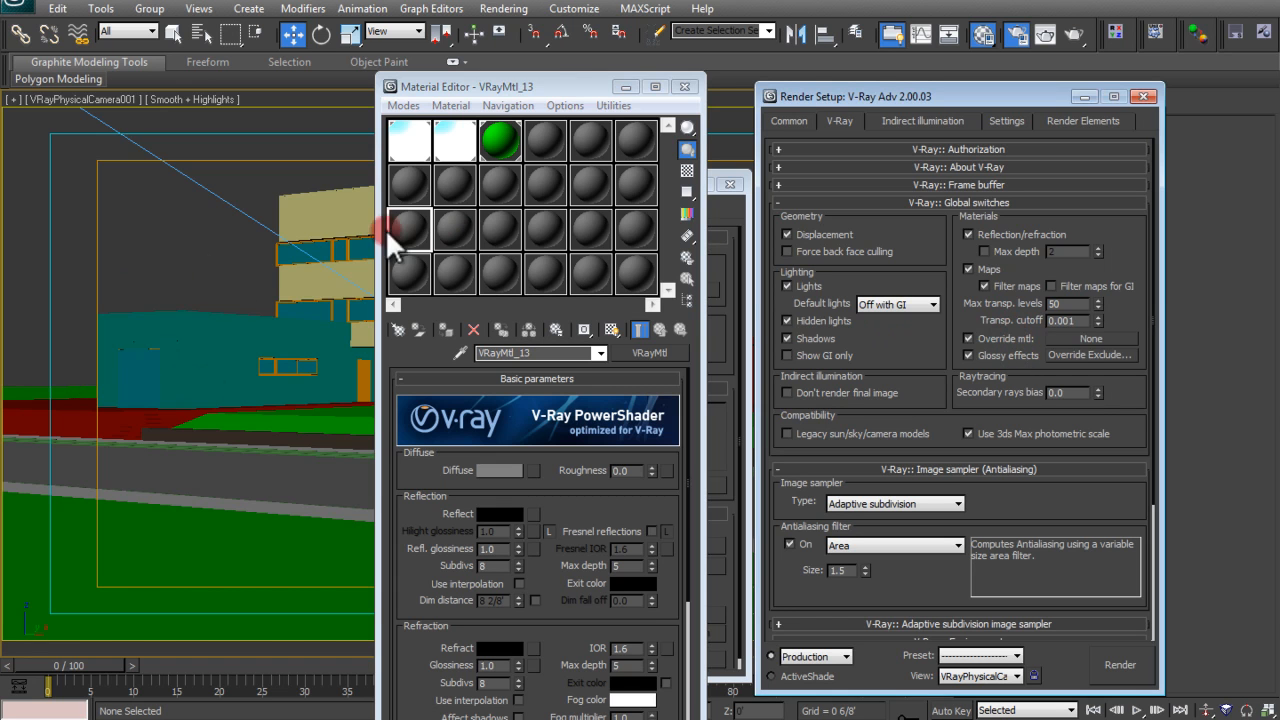
left_click_drag(409, 231, 1090, 338)
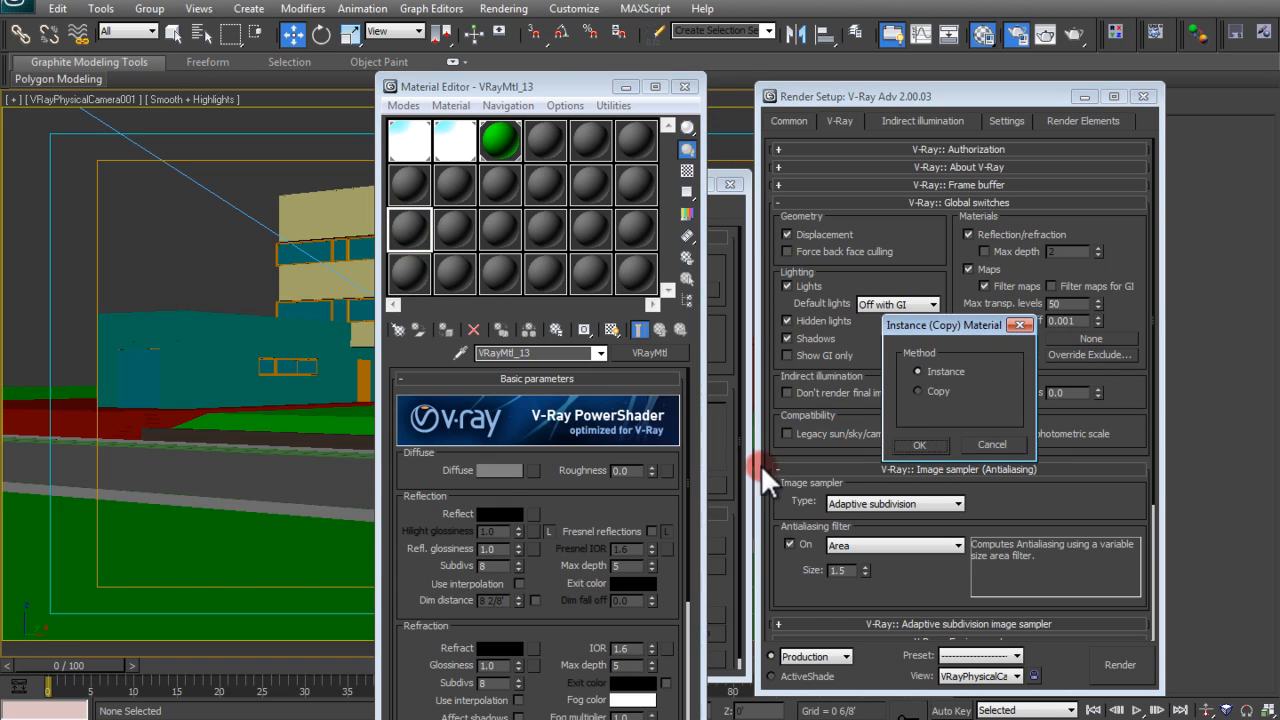
left_click(919, 445)
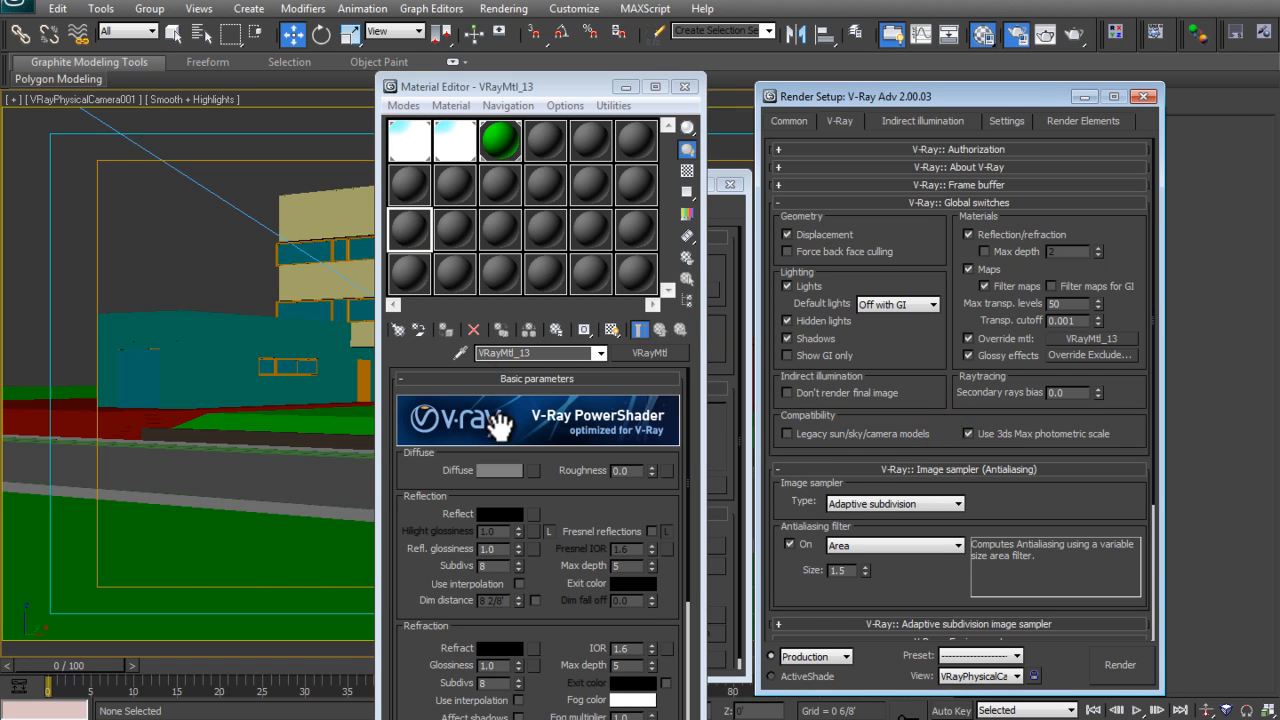
left_click(418, 228)
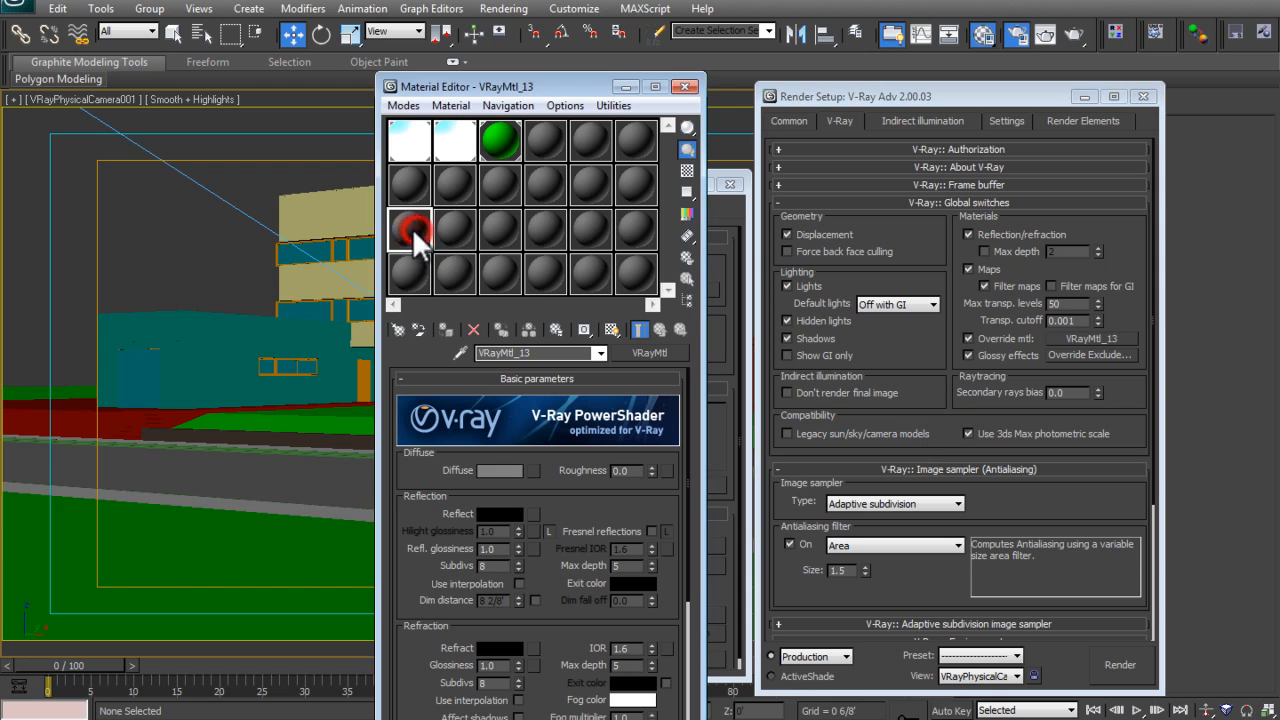
left_click(509, 473)
left_click(648, 177)
left_click_drag(711, 177, 682, 178)
type("180")
key("Return")
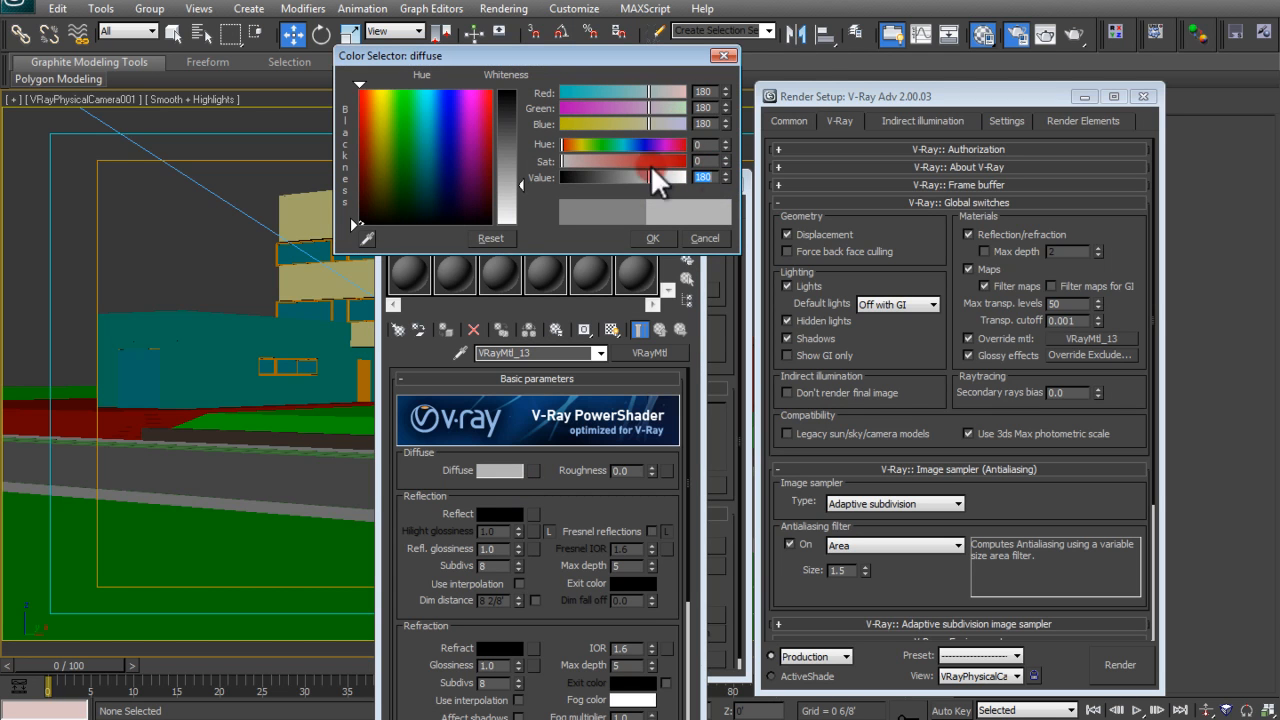
left_click(703, 236)
Set the diffuse color of VRayMtl_13 to a grey with value 180 and accept it
left_click(515, 470)
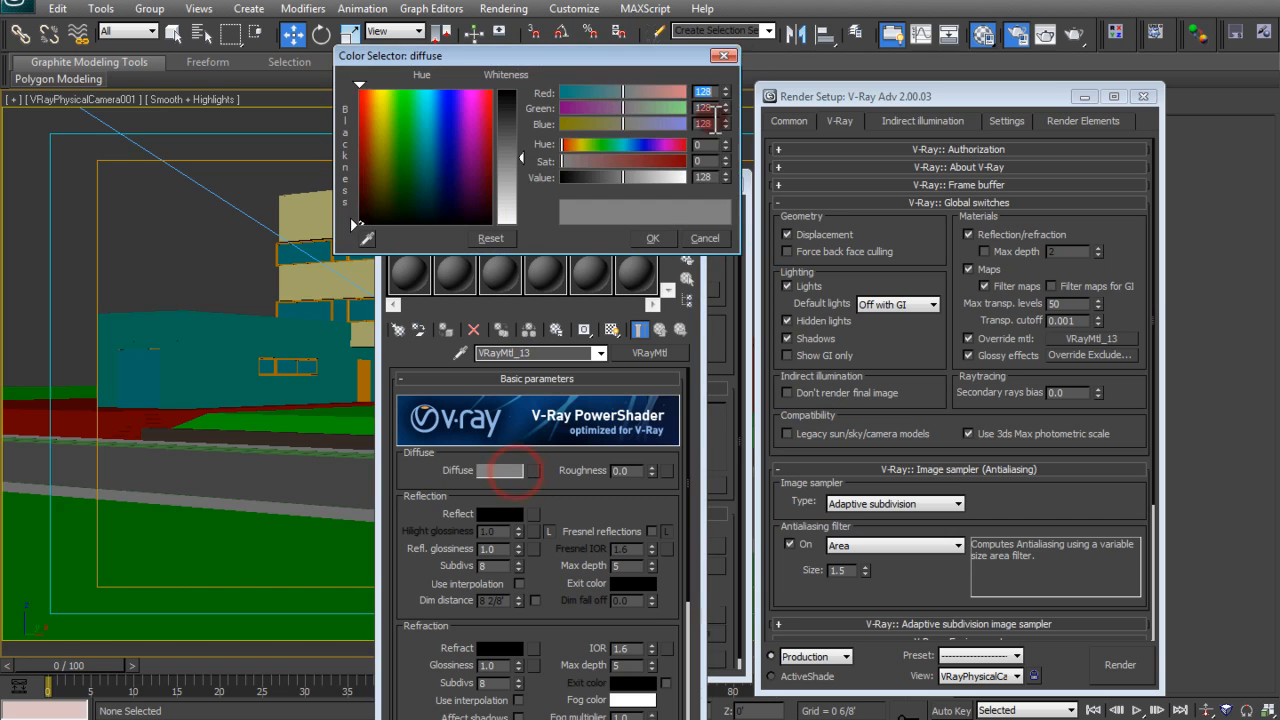
left_click_drag(711, 178, 687, 153)
type("180")
key("Return")
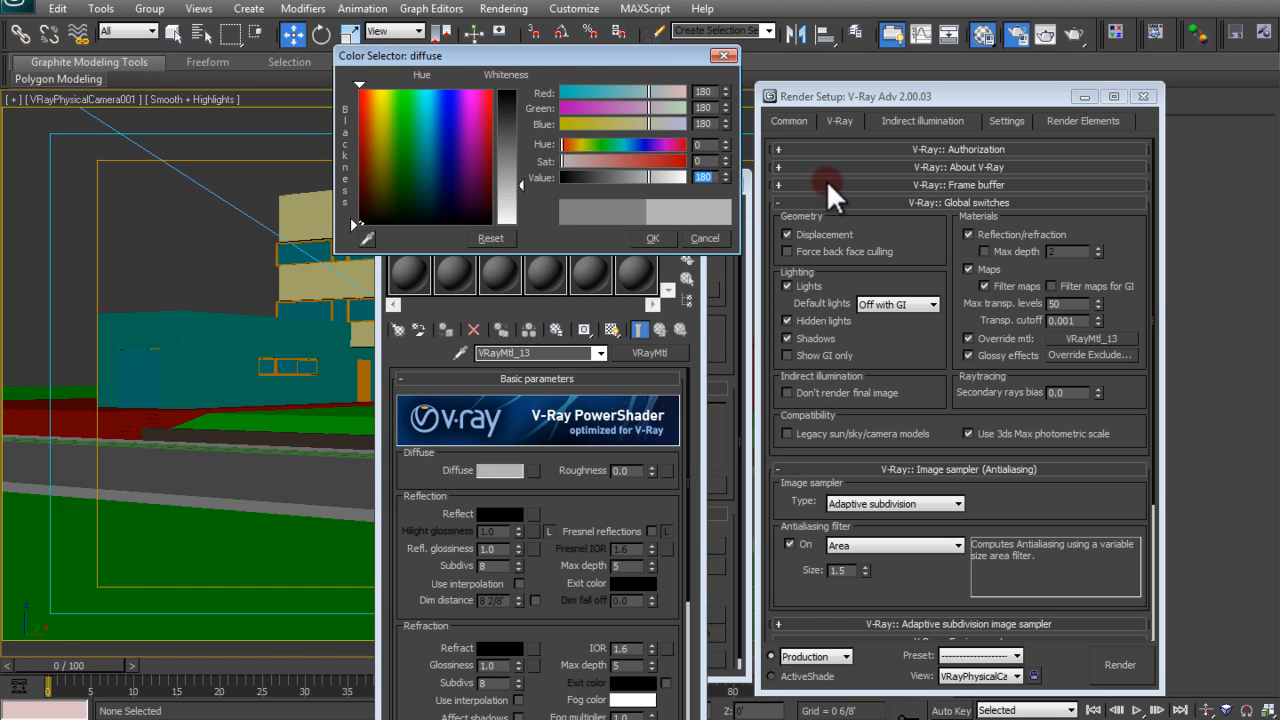
left_click(652, 238)
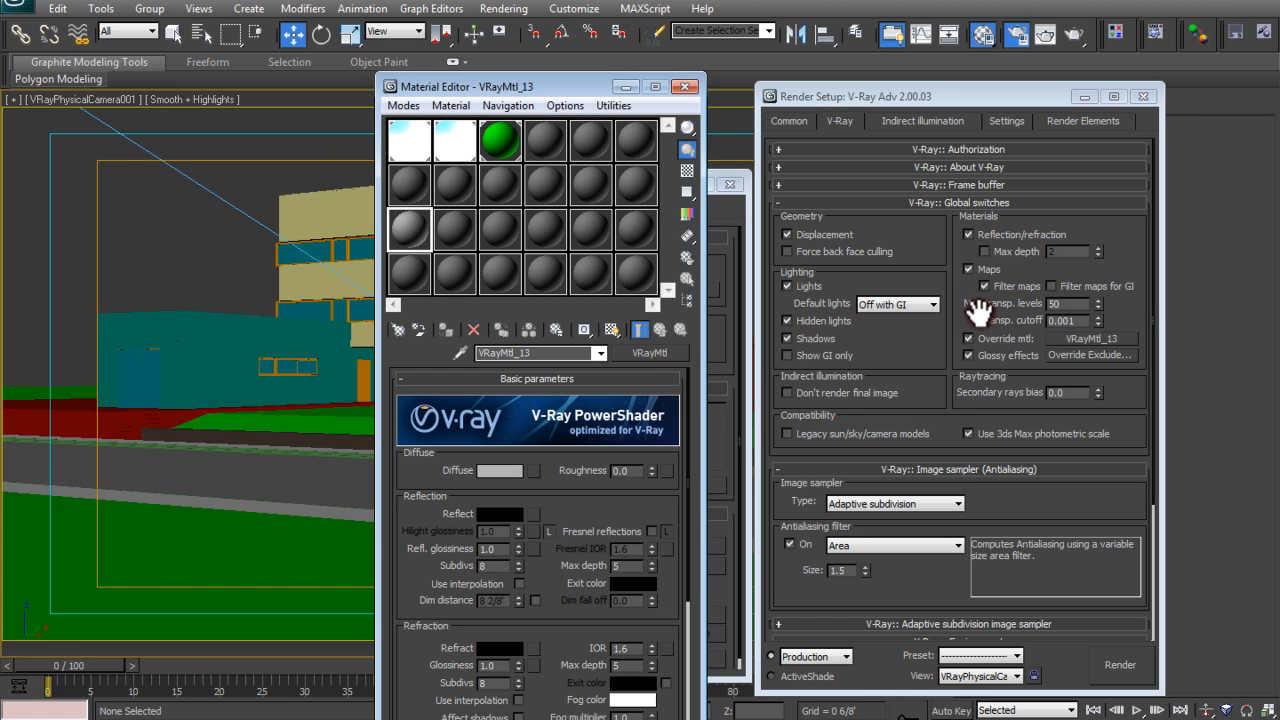
Lock the image aspect in the common output parameters and set the output width to 600
left_click_drag(547, 85, 301, 139)
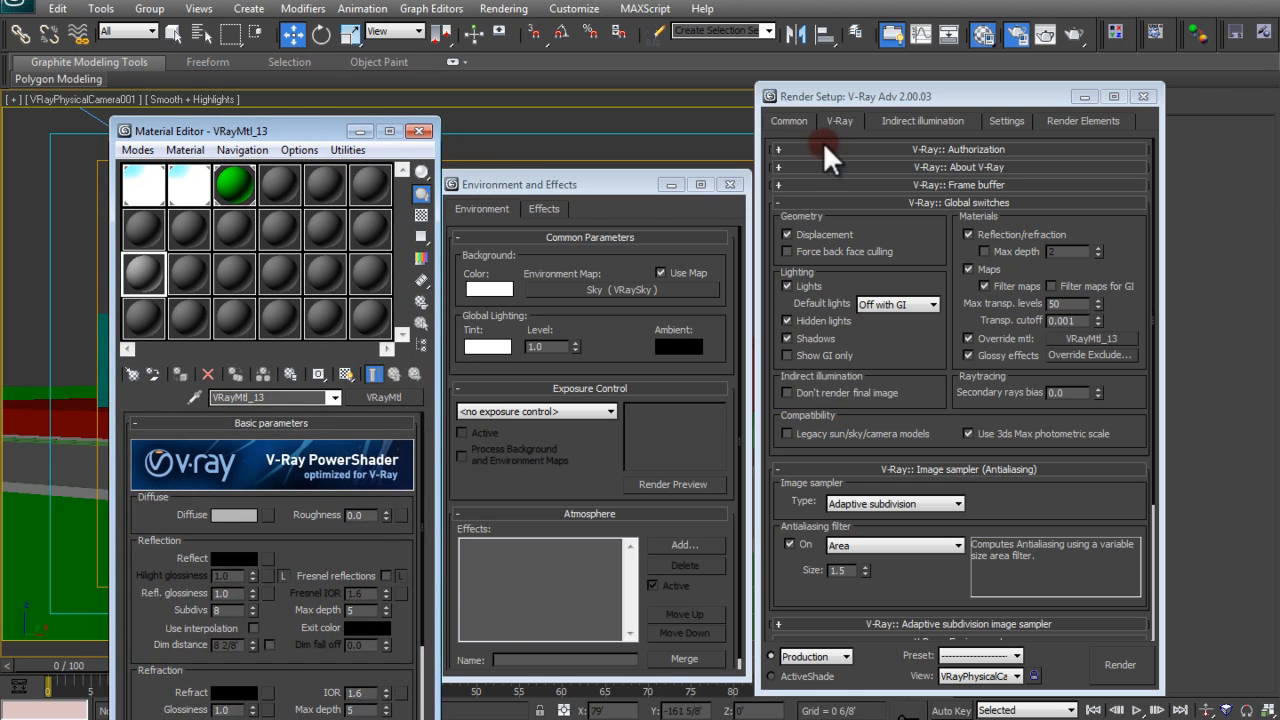
left_click(1069, 28)
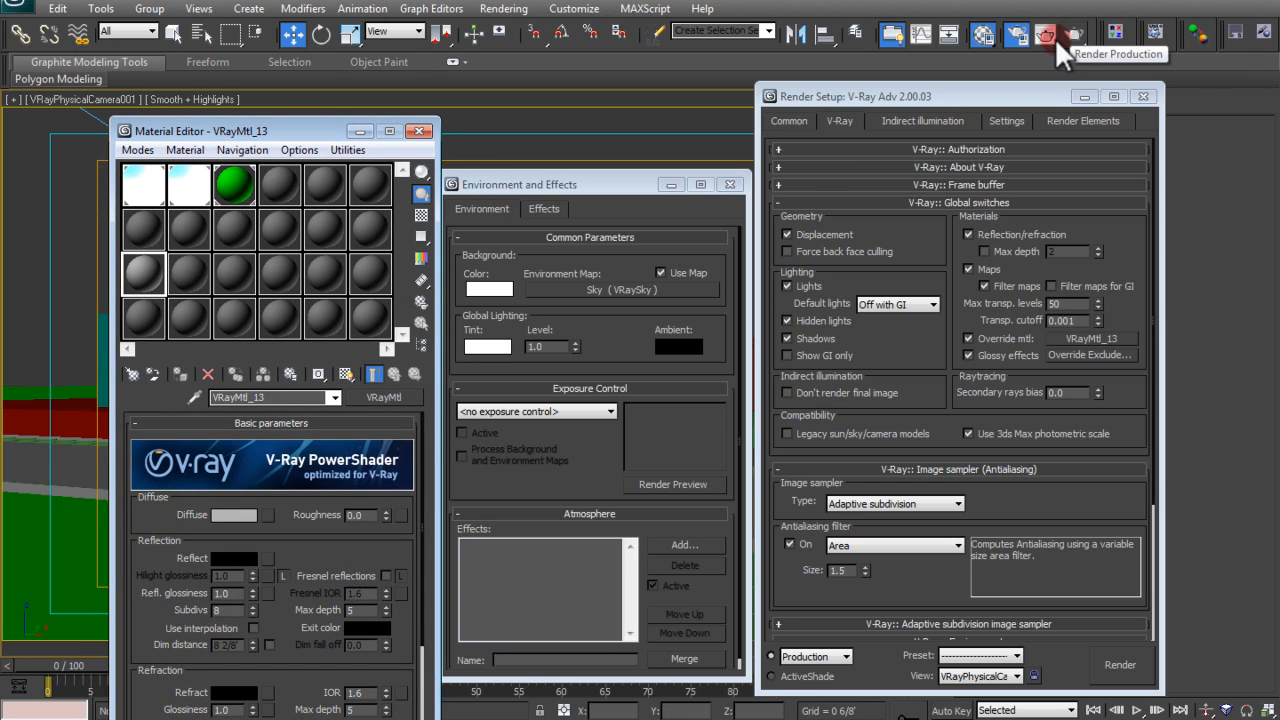
left_click(793, 124)
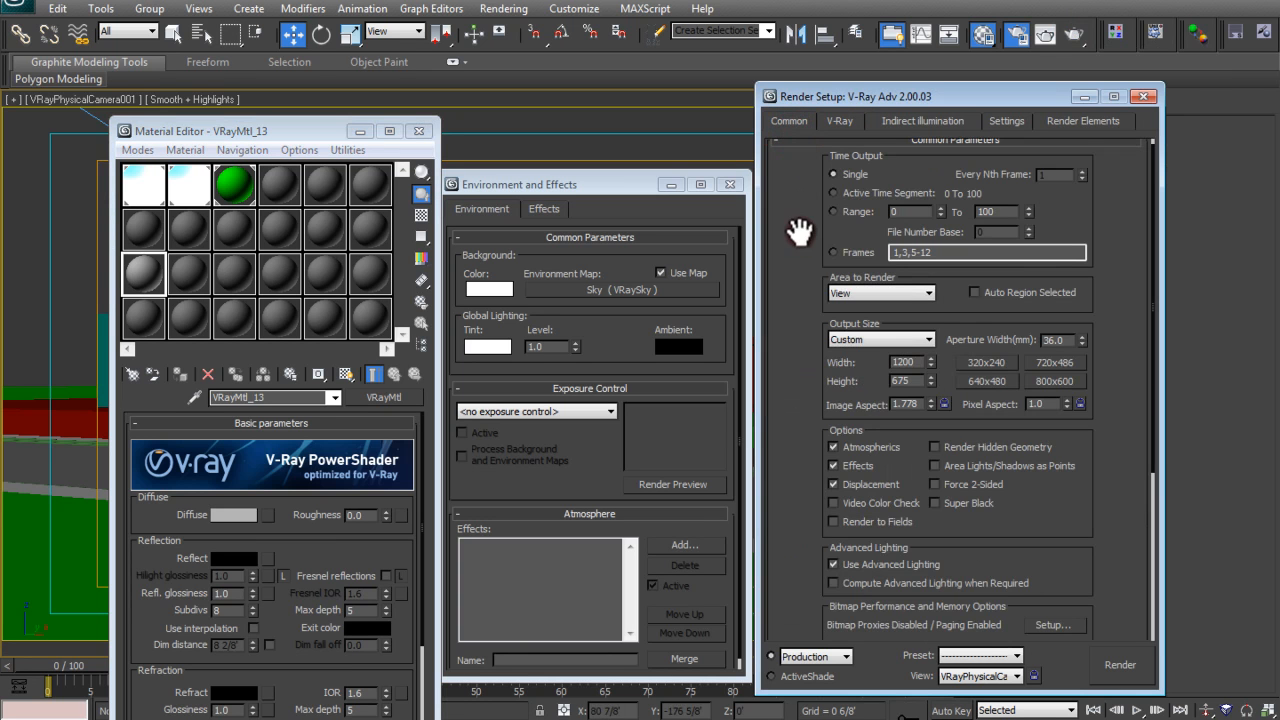
scroll(798, 232, "up", 1)
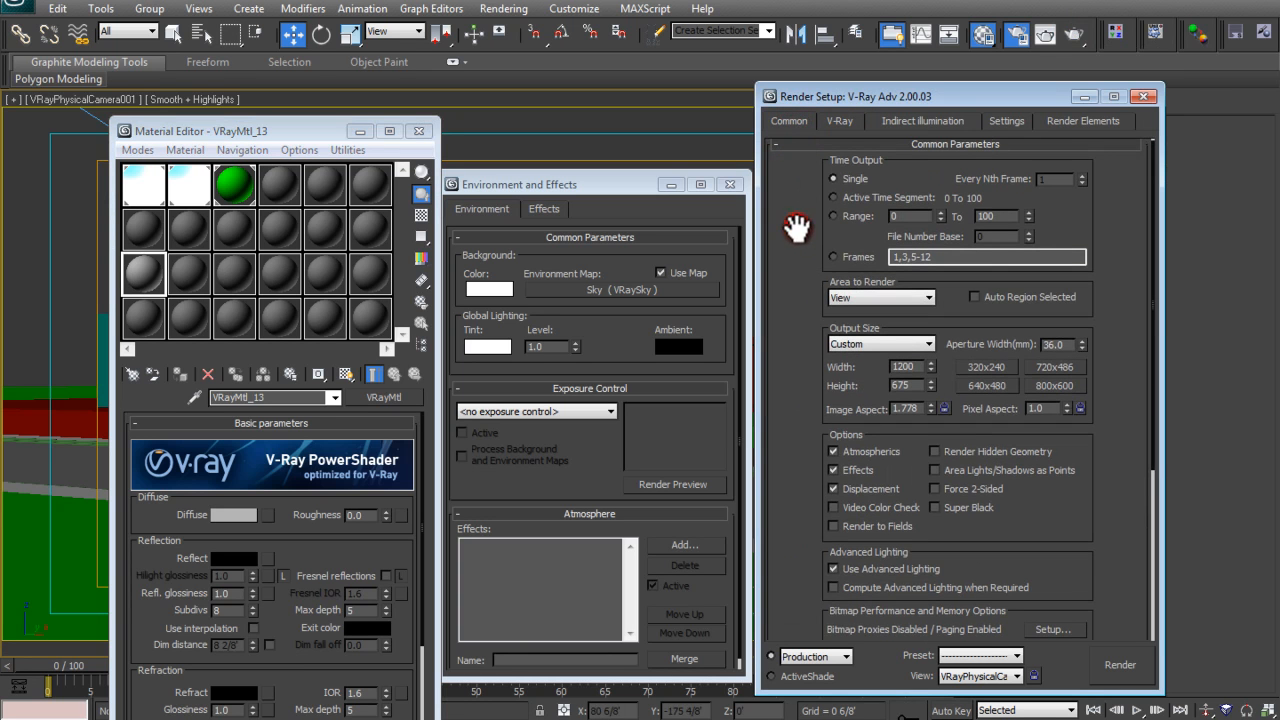
left_click(810, 123)
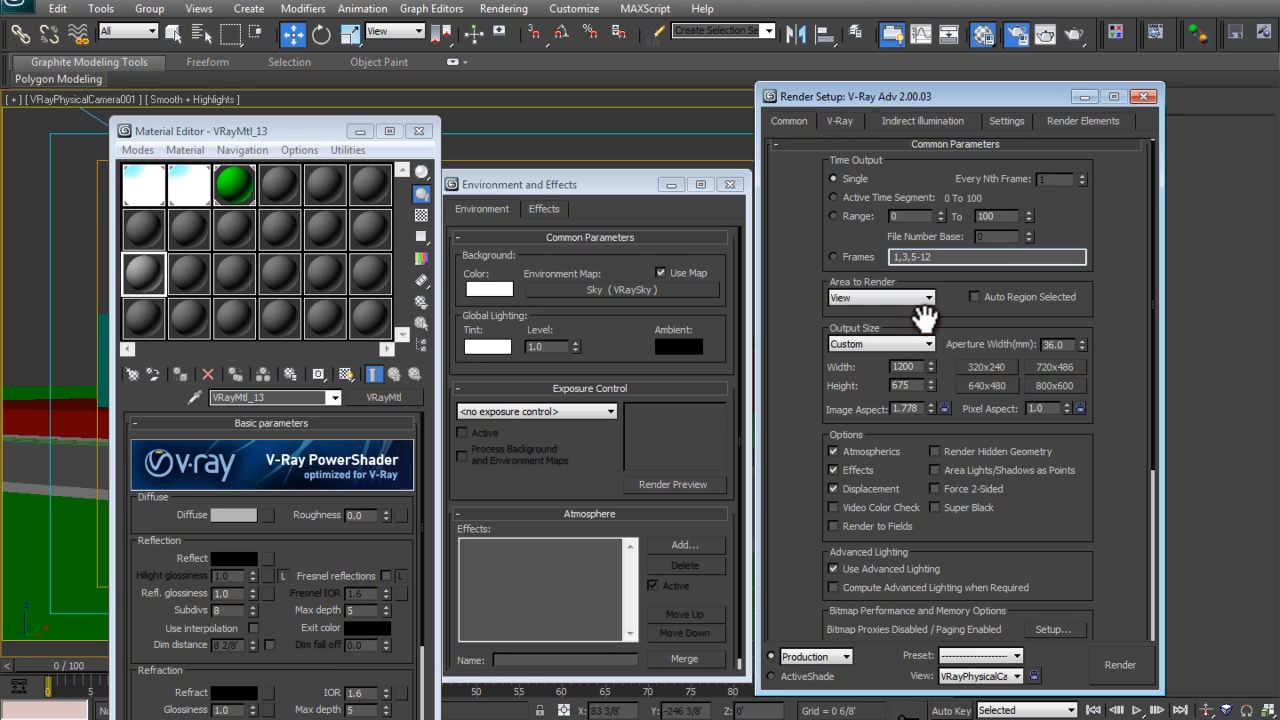
left_click(943, 408)
double_click(908, 366)
left_click(610, 158)
type("600")
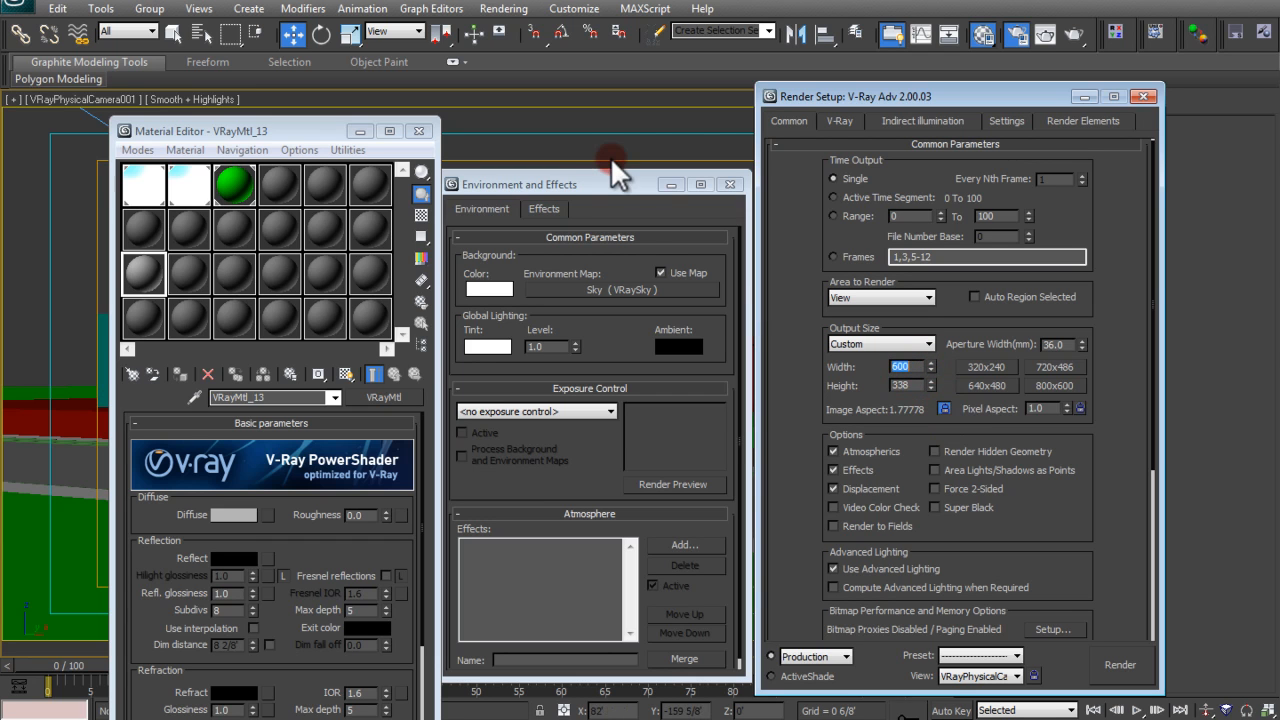
key("Return")
Unlock the image aspect, set the output height to 400 and lock the aspect again
left_click(942, 408)
double_click(918, 386)
type("400")
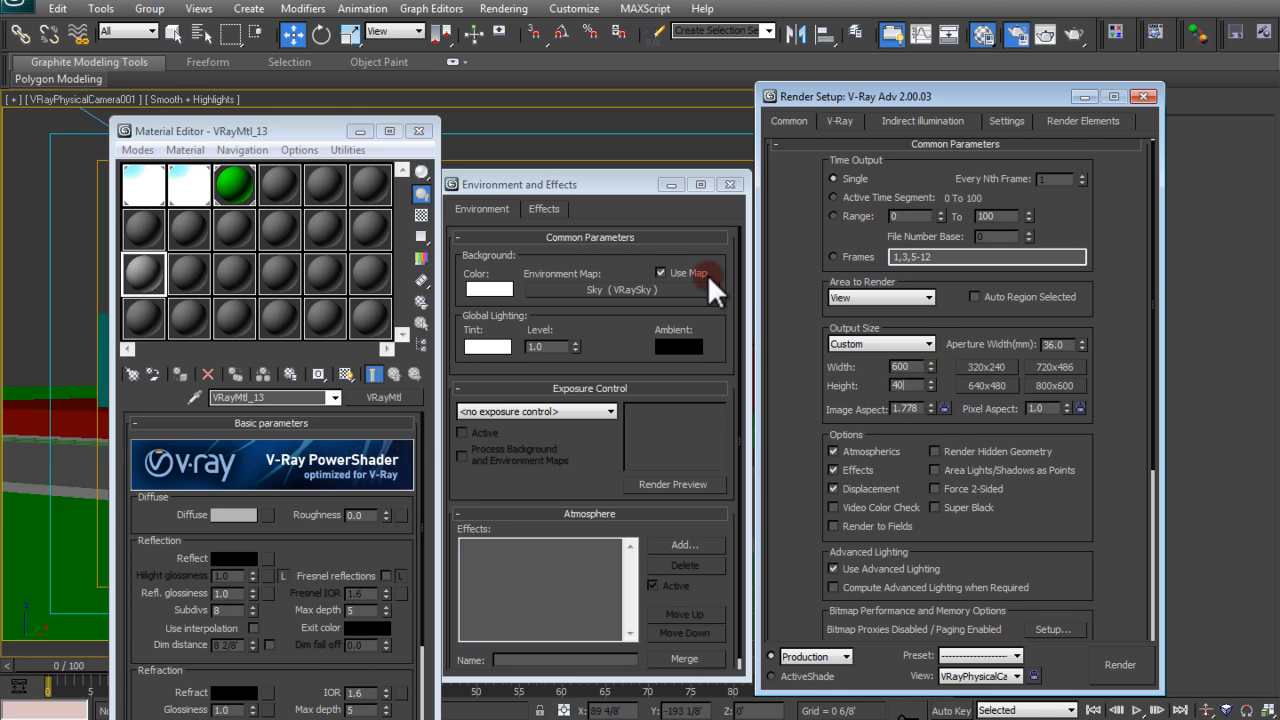
key("Return")
left_click(943, 408)
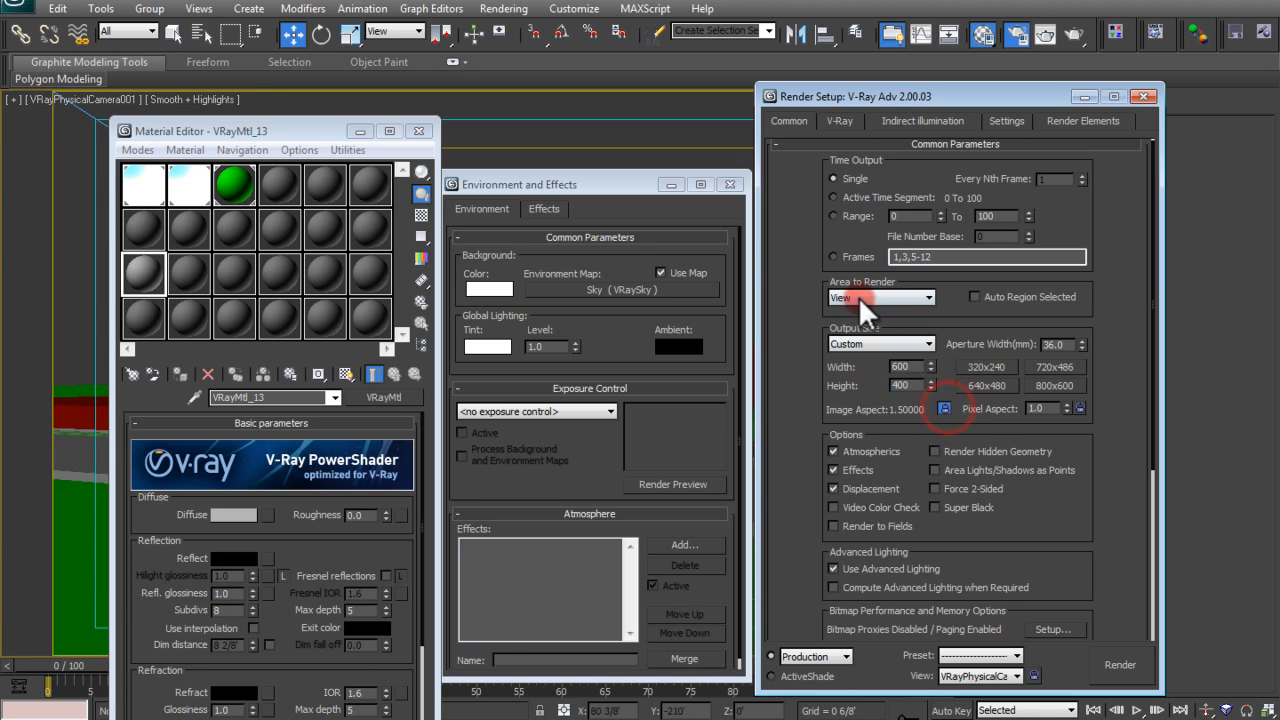
Render a test of the VRayPhysicalCamera001 view and move the rendered frame window clear of the V-Ray messages
left_click_drag(628, 184, 402, 213)
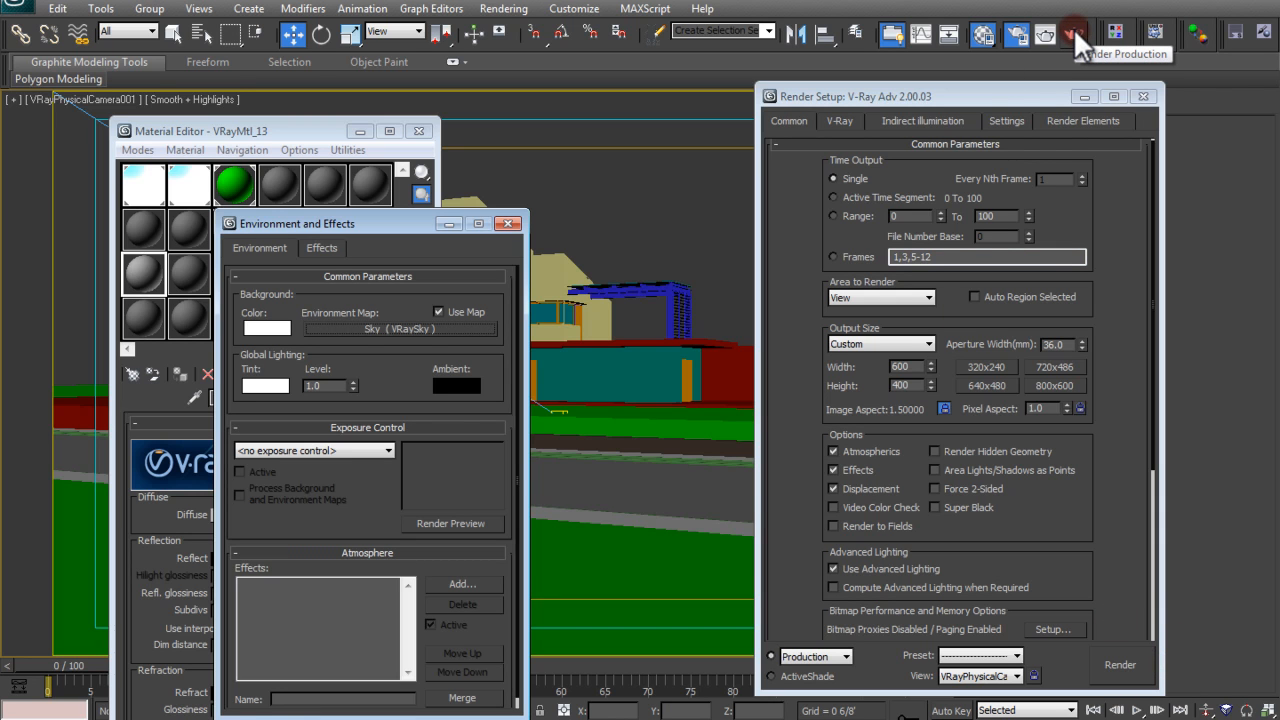
left_click(1139, 660)
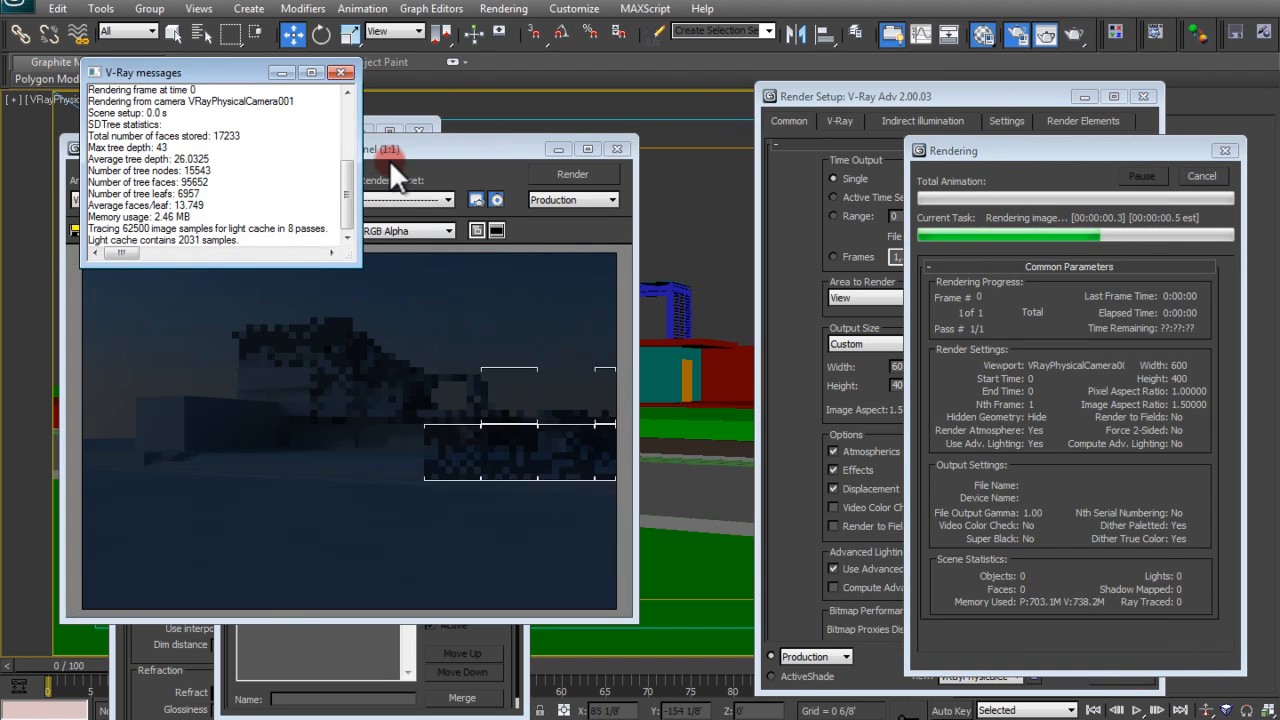
left_click(402, 152)
left_click_drag(405, 153, 571, 157)
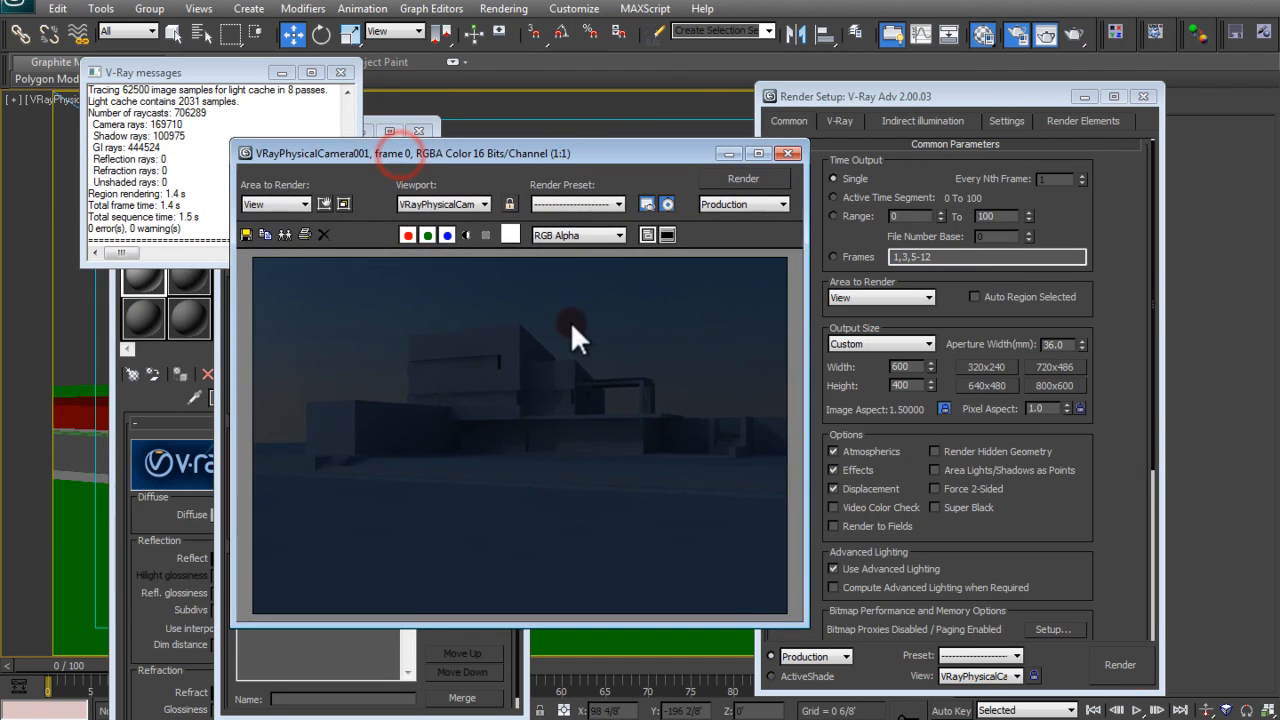
Examine the test render in the maximized frame window, restore the window and close it
left_click(610, 402, "ctrl")
left_click(756, 153)
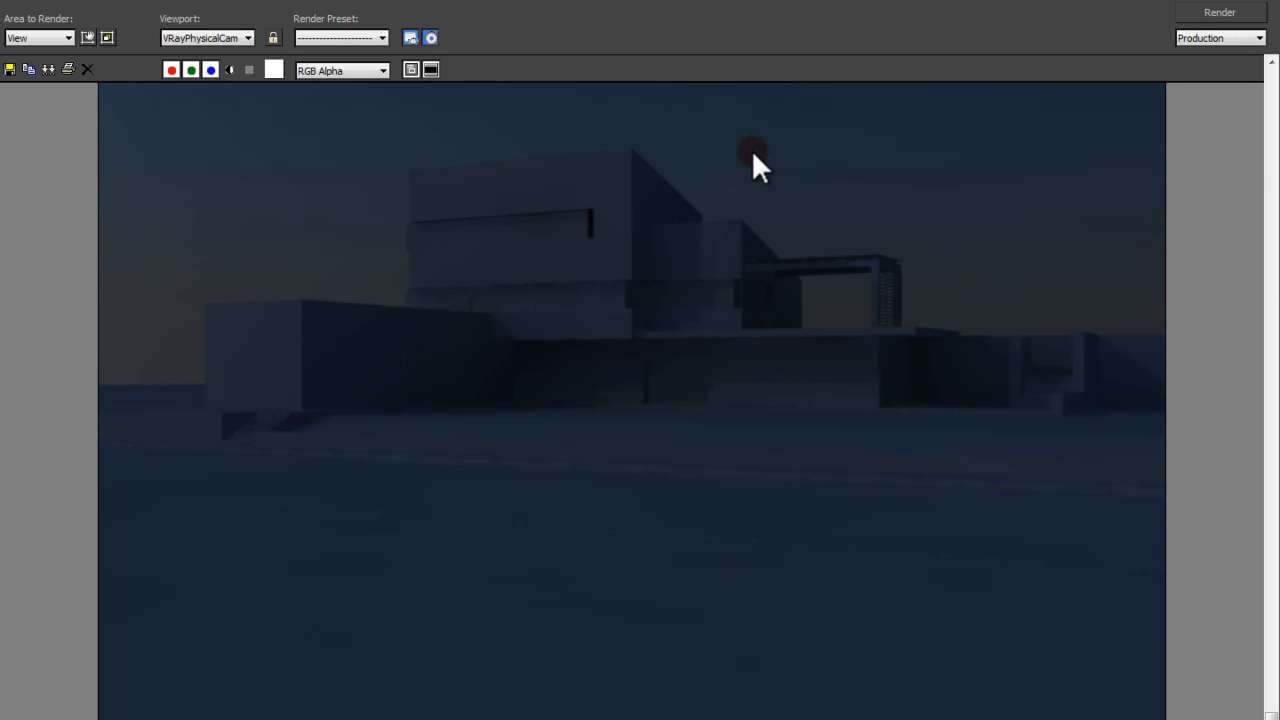
middle_click_drag(755, 151, 760, 167)
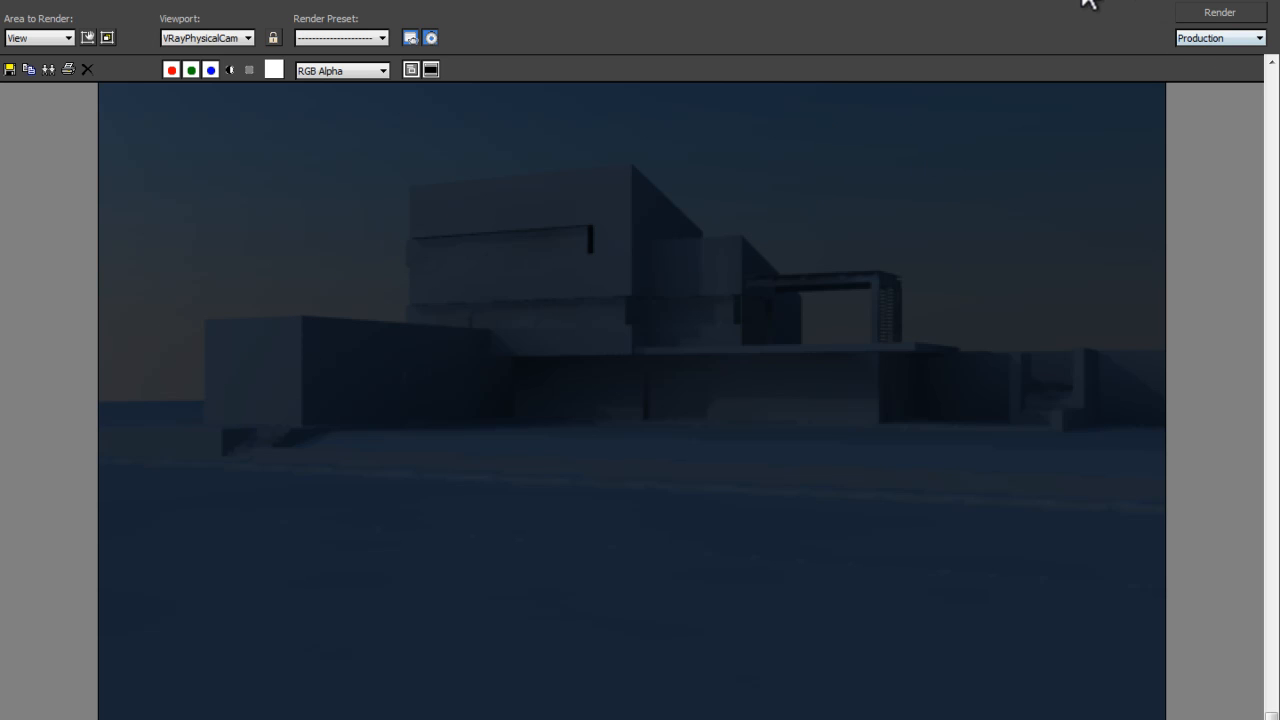
left_click(994, 17)
double_click(947, 0)
scroll(678, 301, "down", 1)
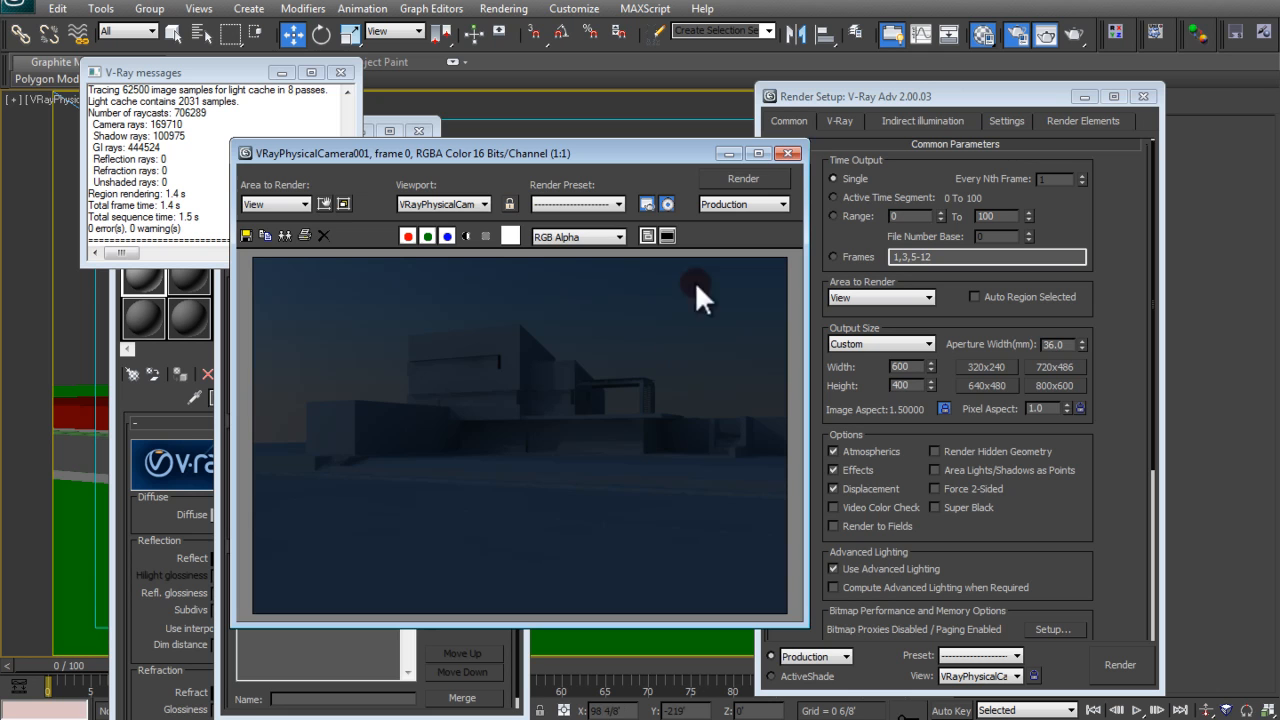
left_click(787, 153)
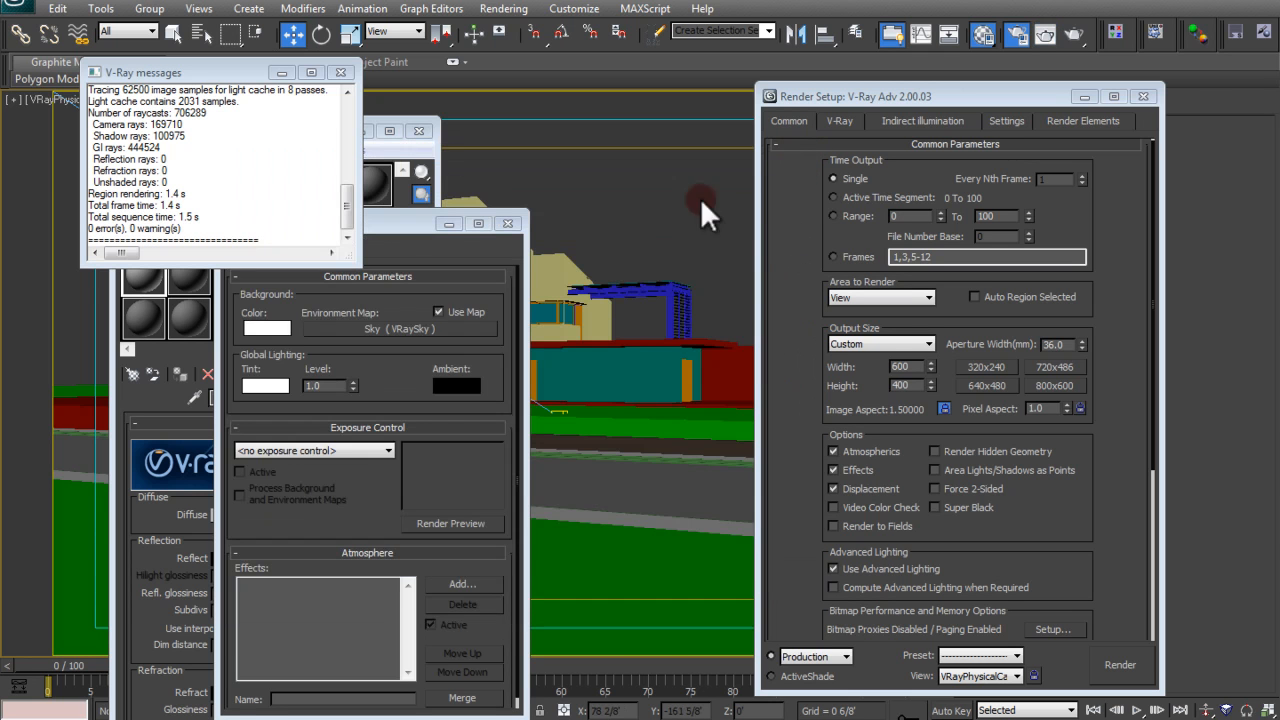
Set the sun intensity multiplier of the gi VRaySky map to 0.2
left_click(197, 425)
left_click(180, 198)
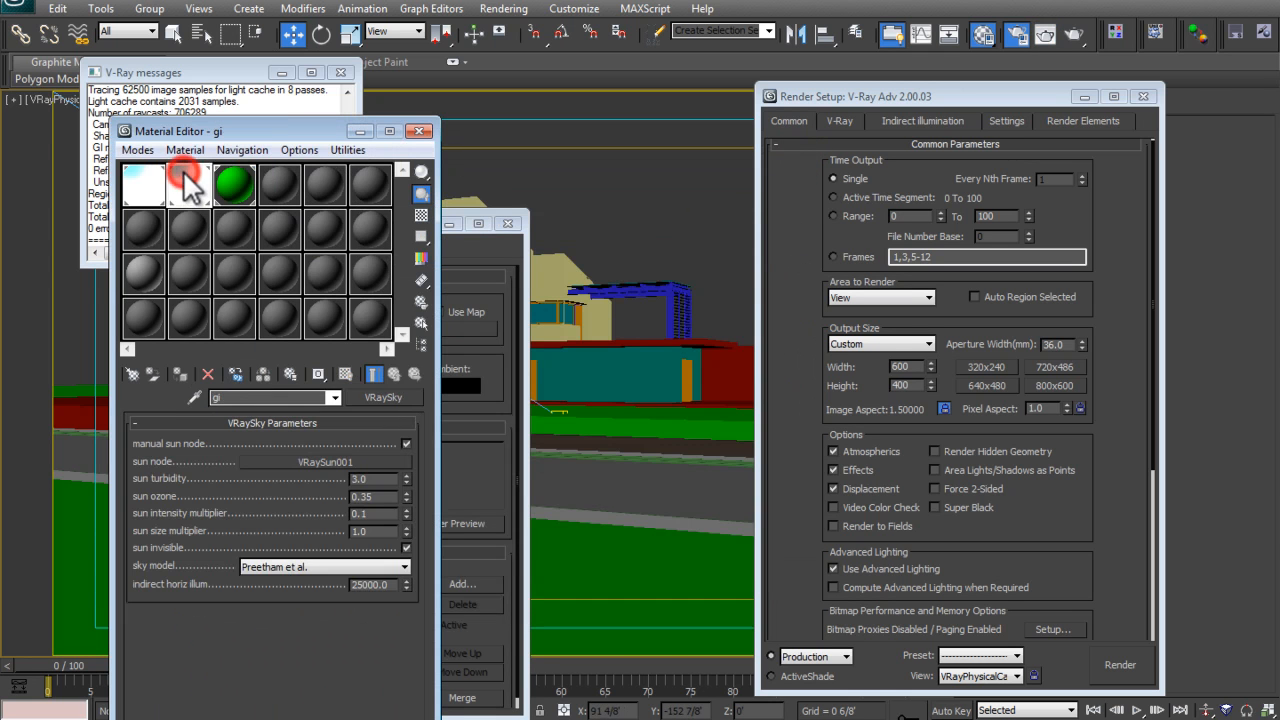
left_click_drag(384, 514, 342, 514)
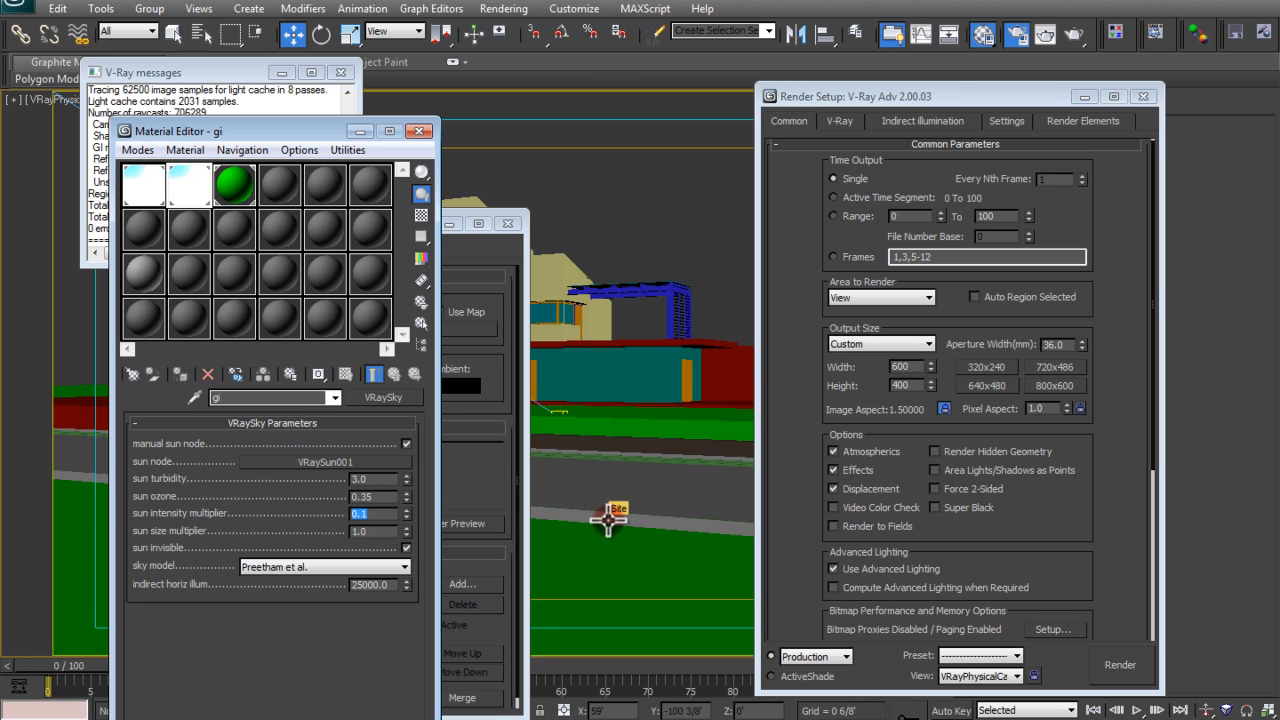
type("0.2")
key("Return")
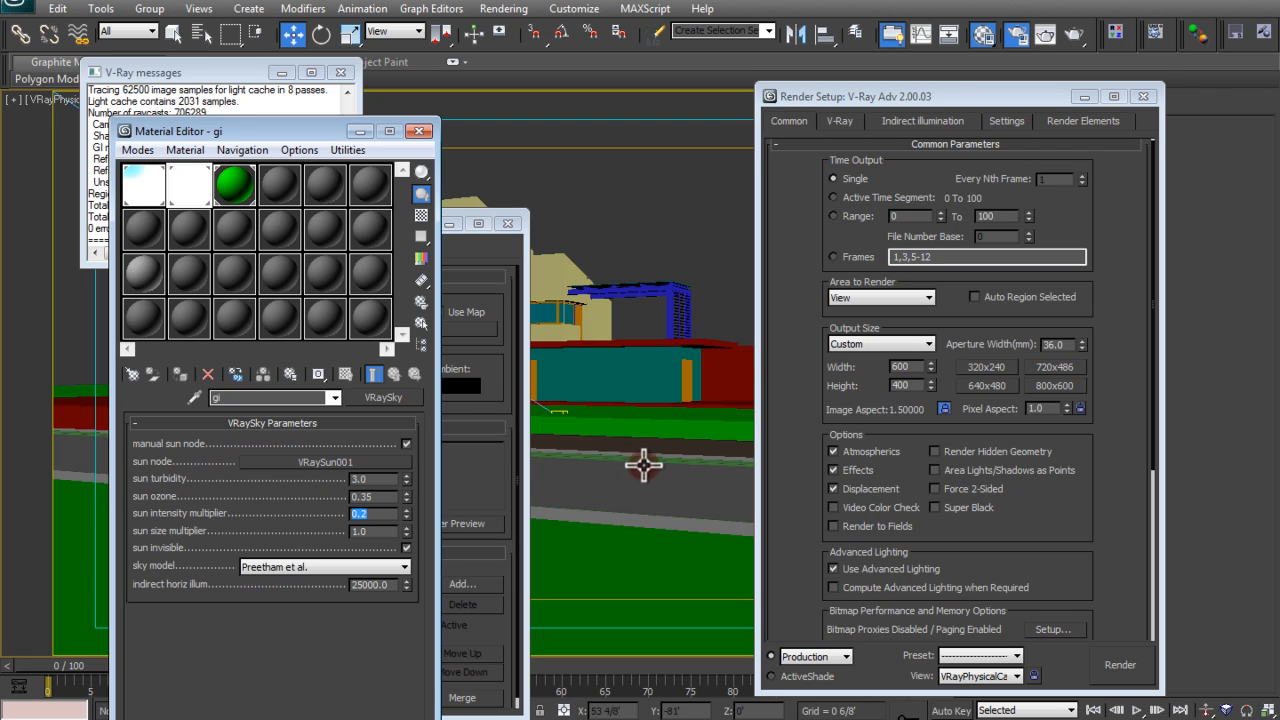
Set the sun intensity multiplier of the Sky map to 0.4 and render the camera view again
left_click(167, 193)
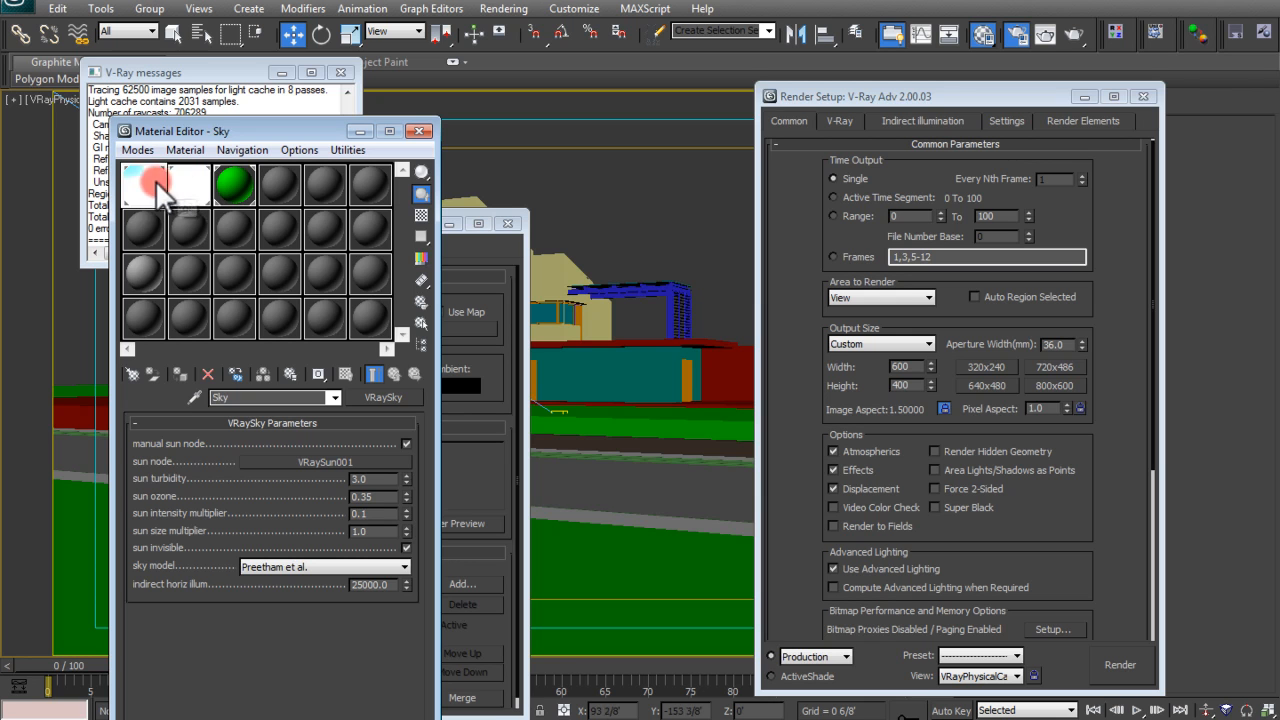
double_click(352, 512)
type("0.4")
key("Return")
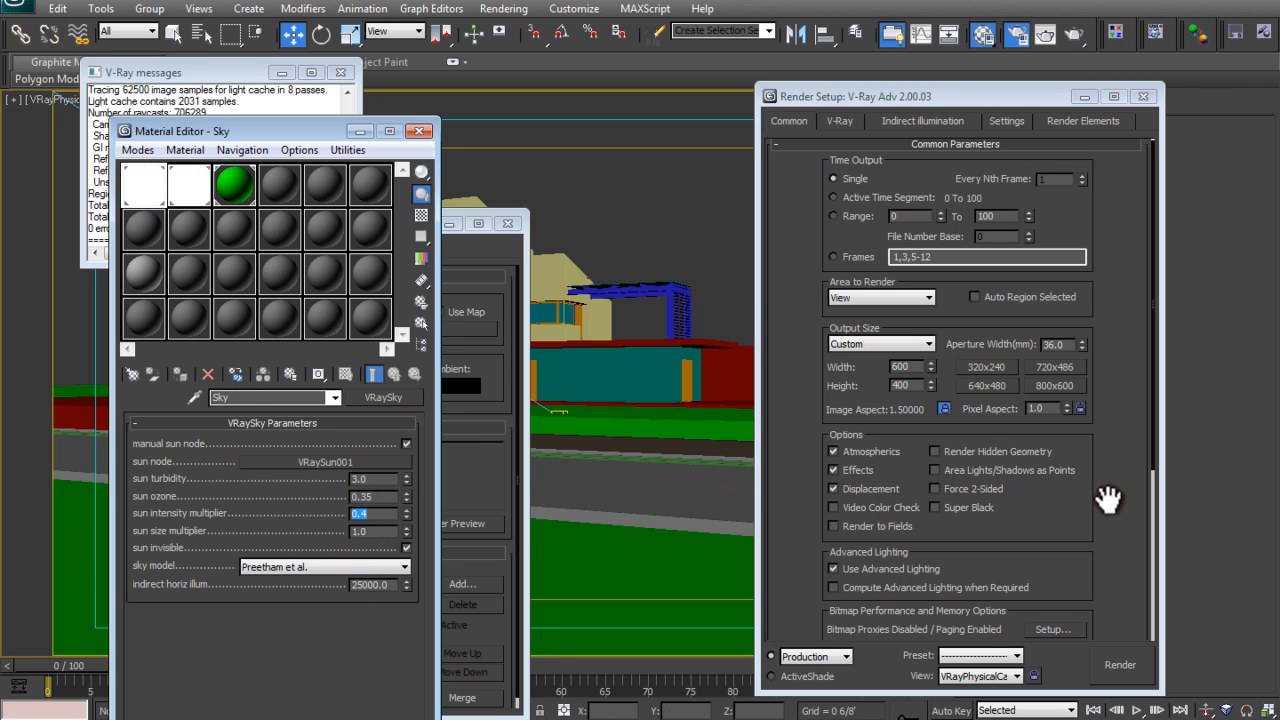
left_click(1132, 660)
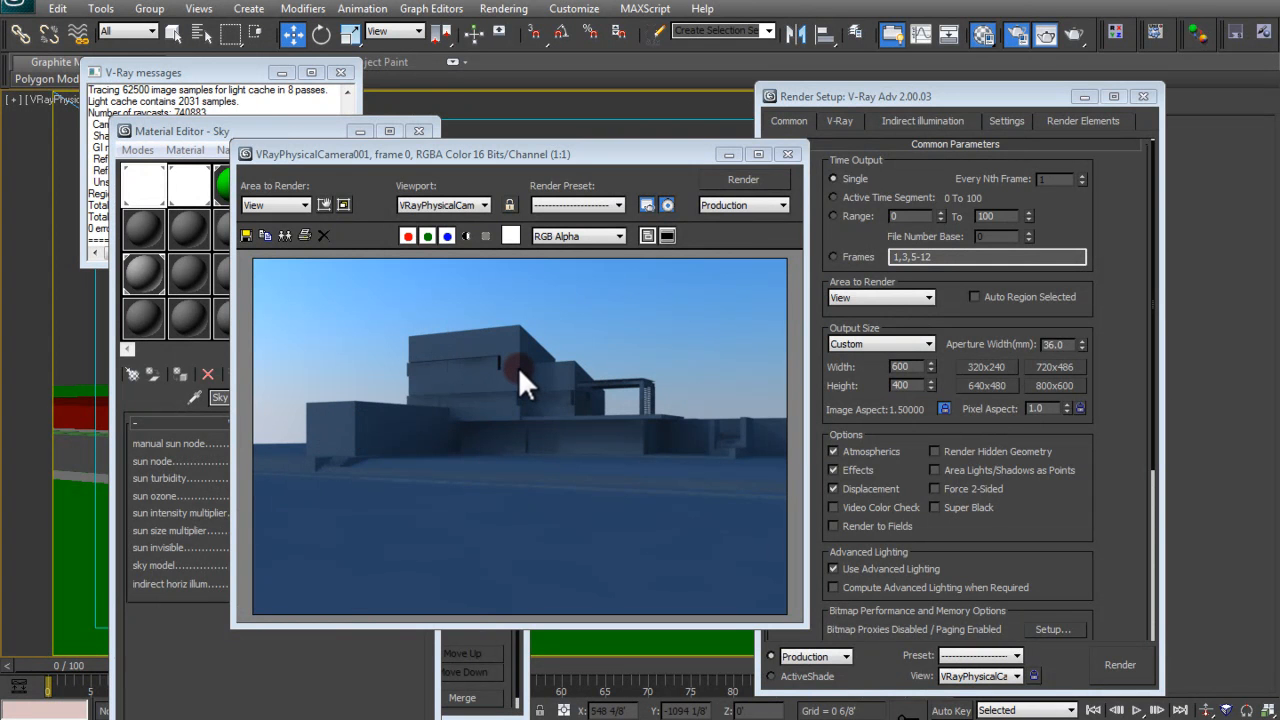
Close the Render Setup and V-Ray messages windows, move the Material Editor aside and select VRaySun001 in the viewport
left_click(1144, 97)
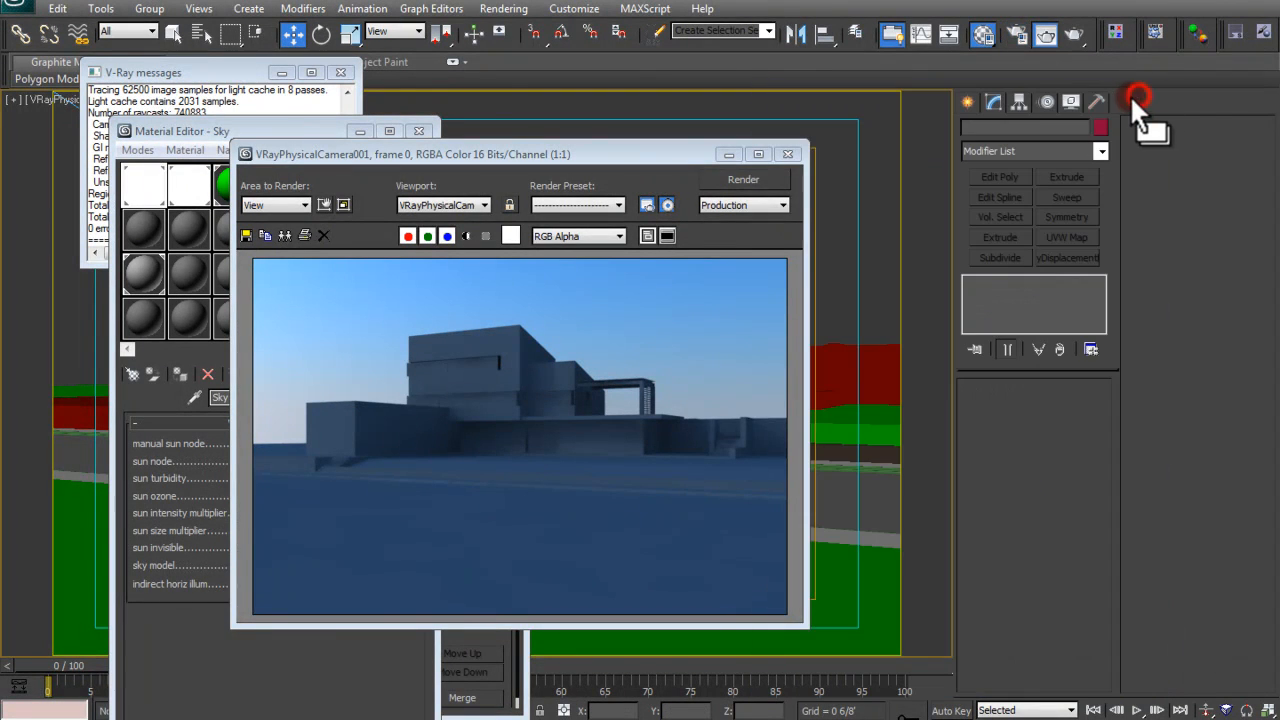
left_click(35, 99)
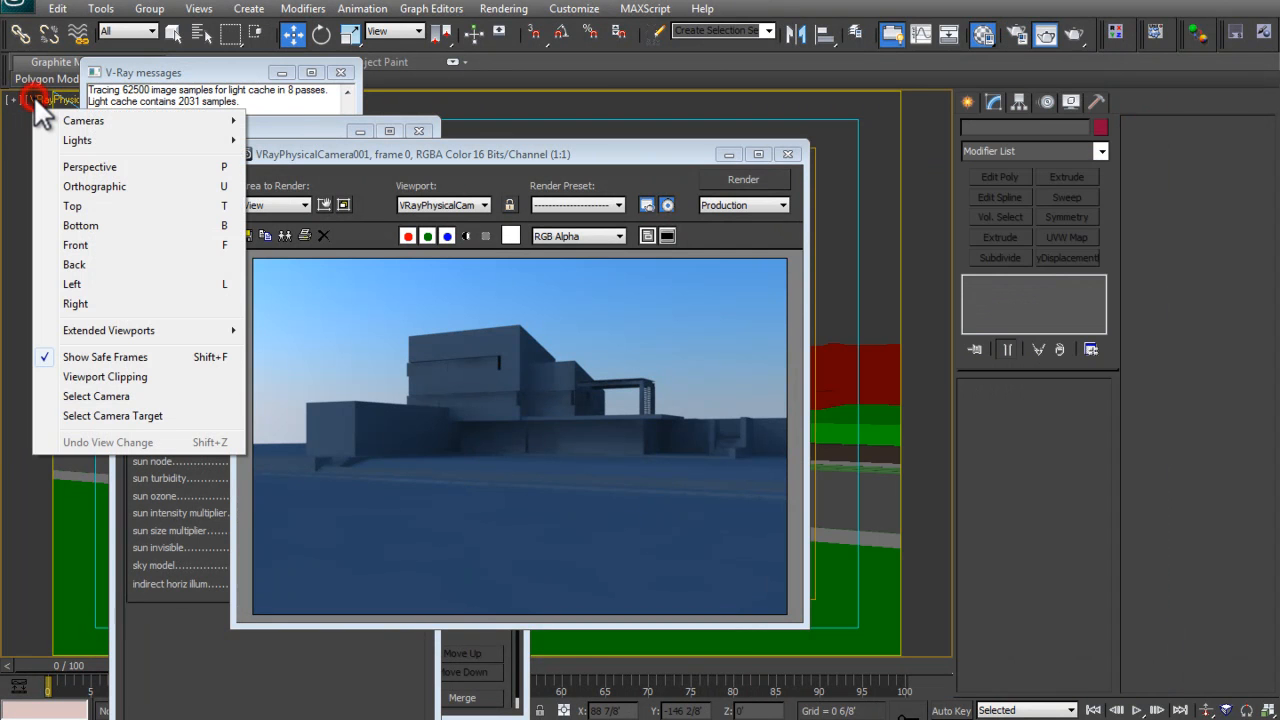
left_click(14, 100)
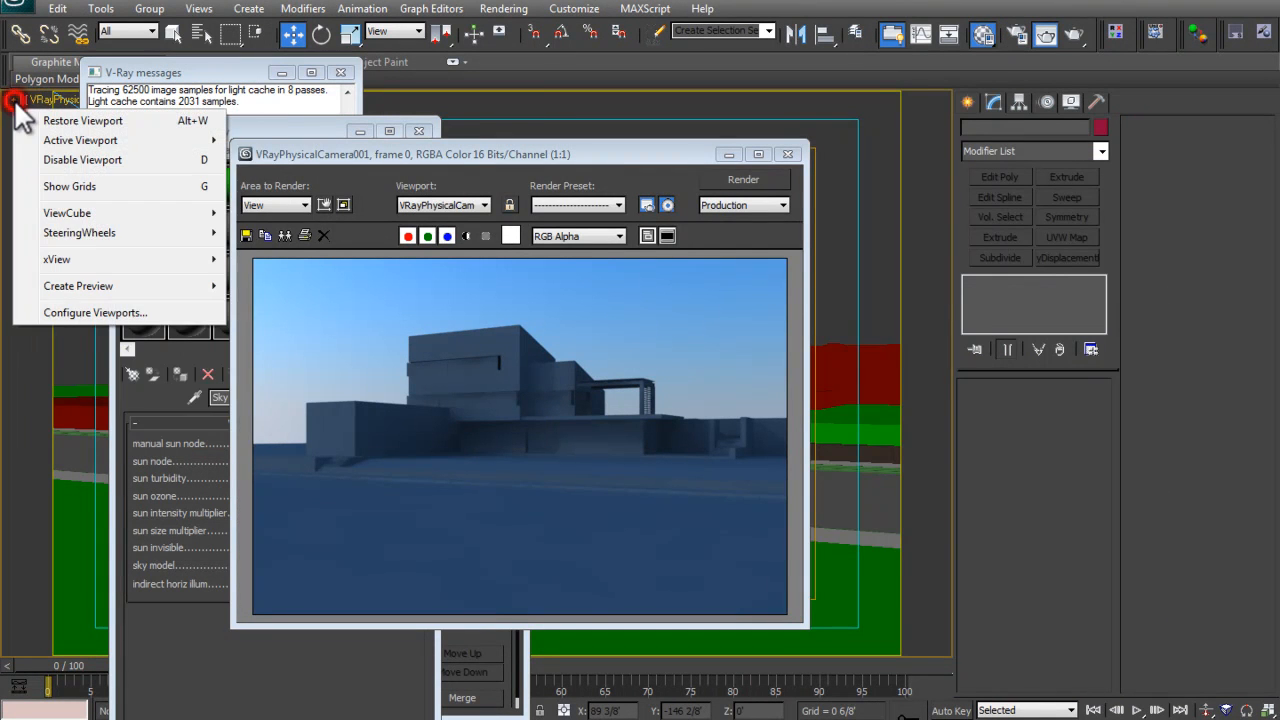
left_click(58, 101)
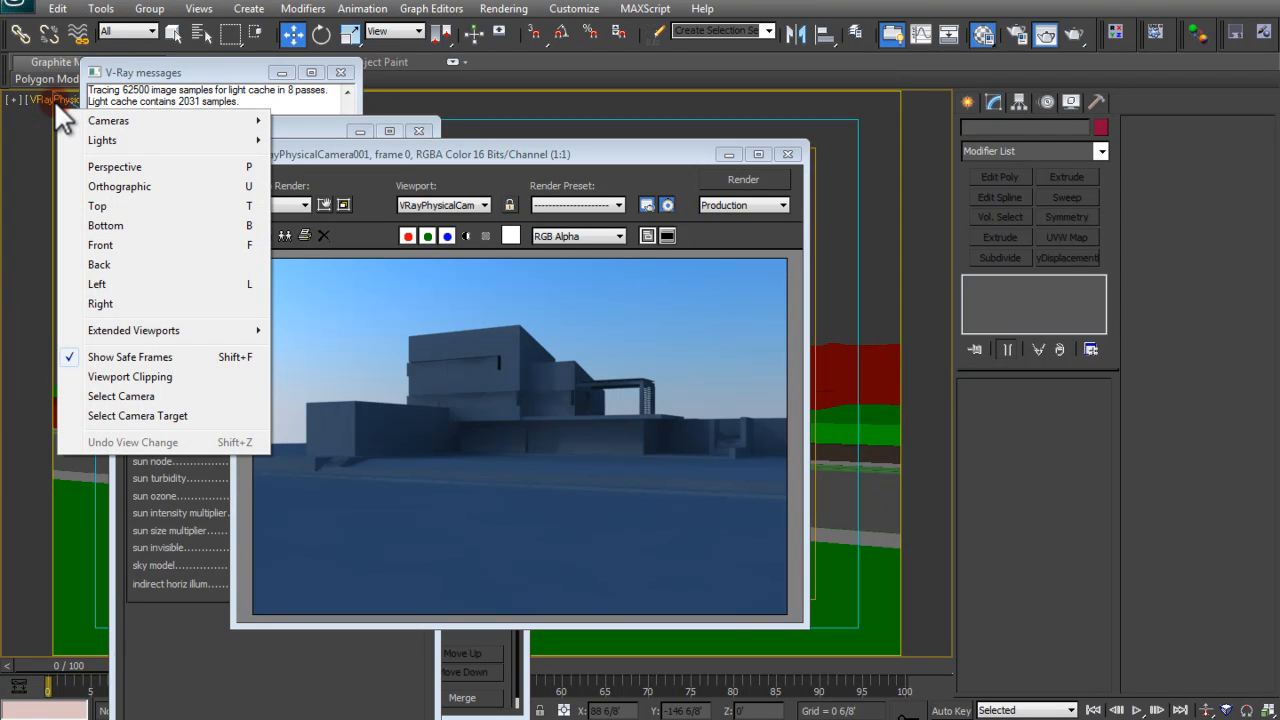
left_click(651, 383)
left_click(342, 69)
left_click_drag(287, 127, 984, 145)
left_click(122, 135)
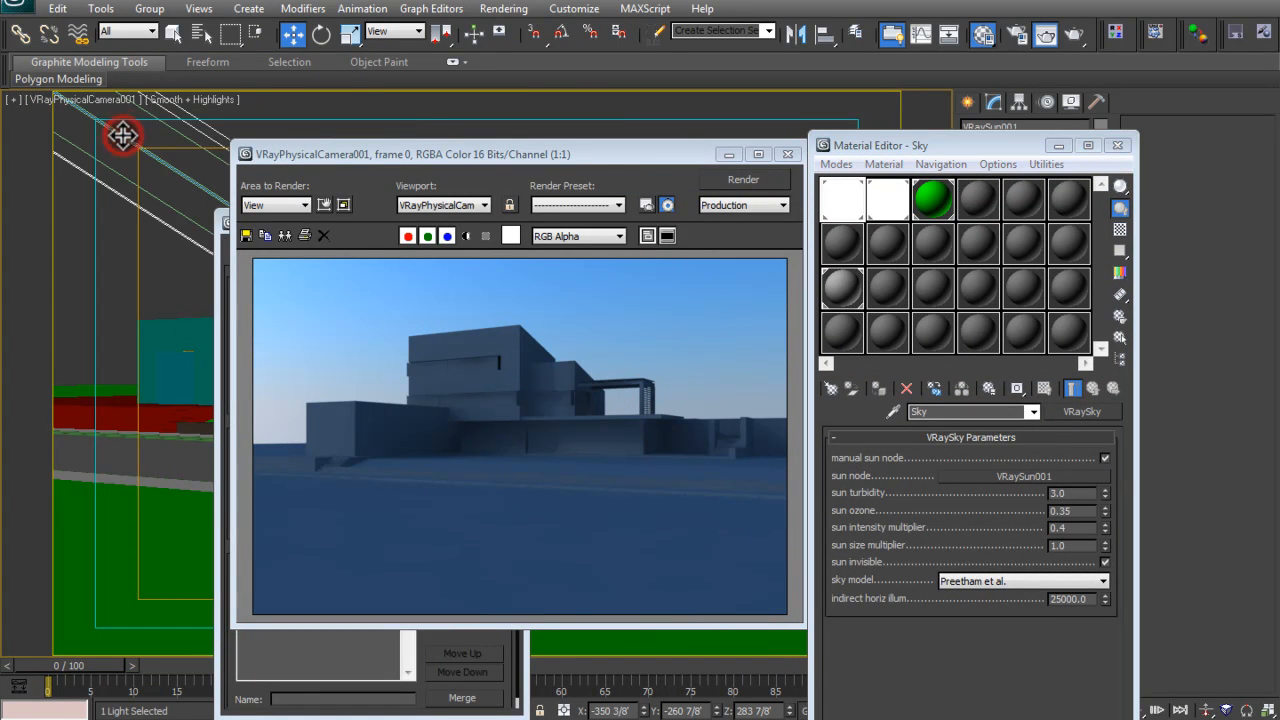
Uncover the VRaySun parameters, set the sun's intensity multiplier to 0.1 and render the camera view
left_click(984, 149)
left_click_drag(980, 150, 664, 184)
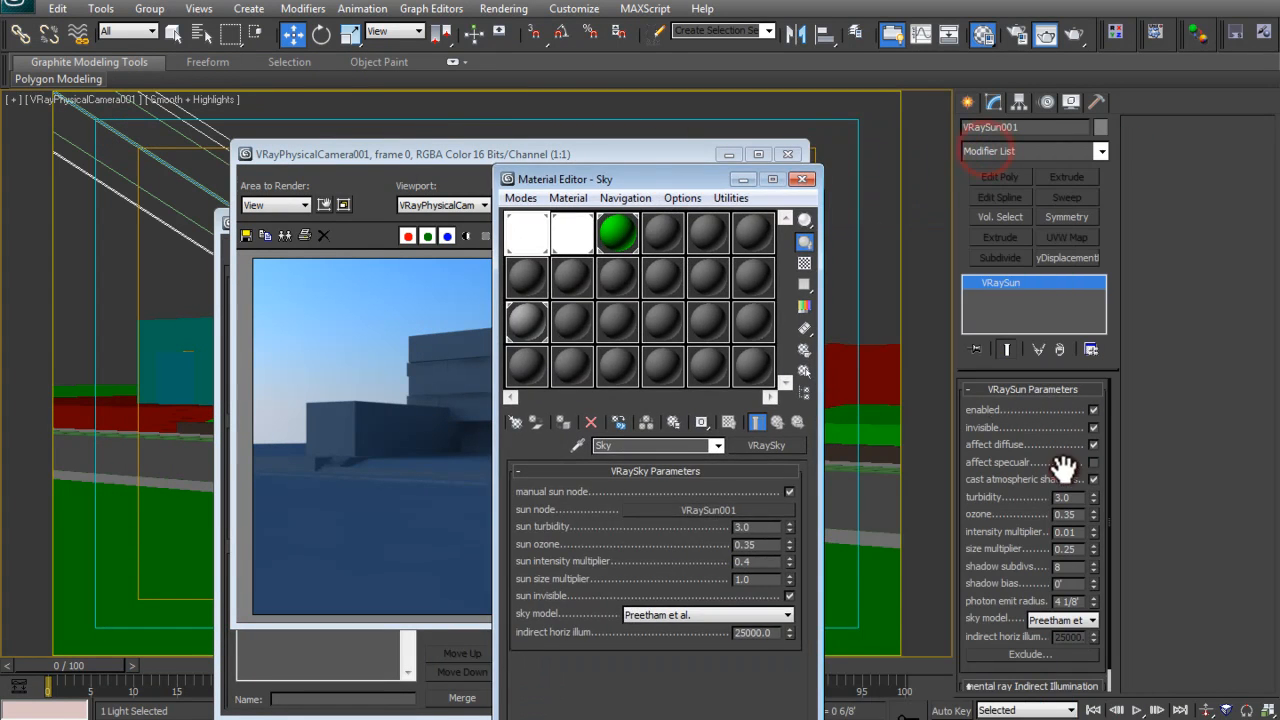
double_click(1076, 535)
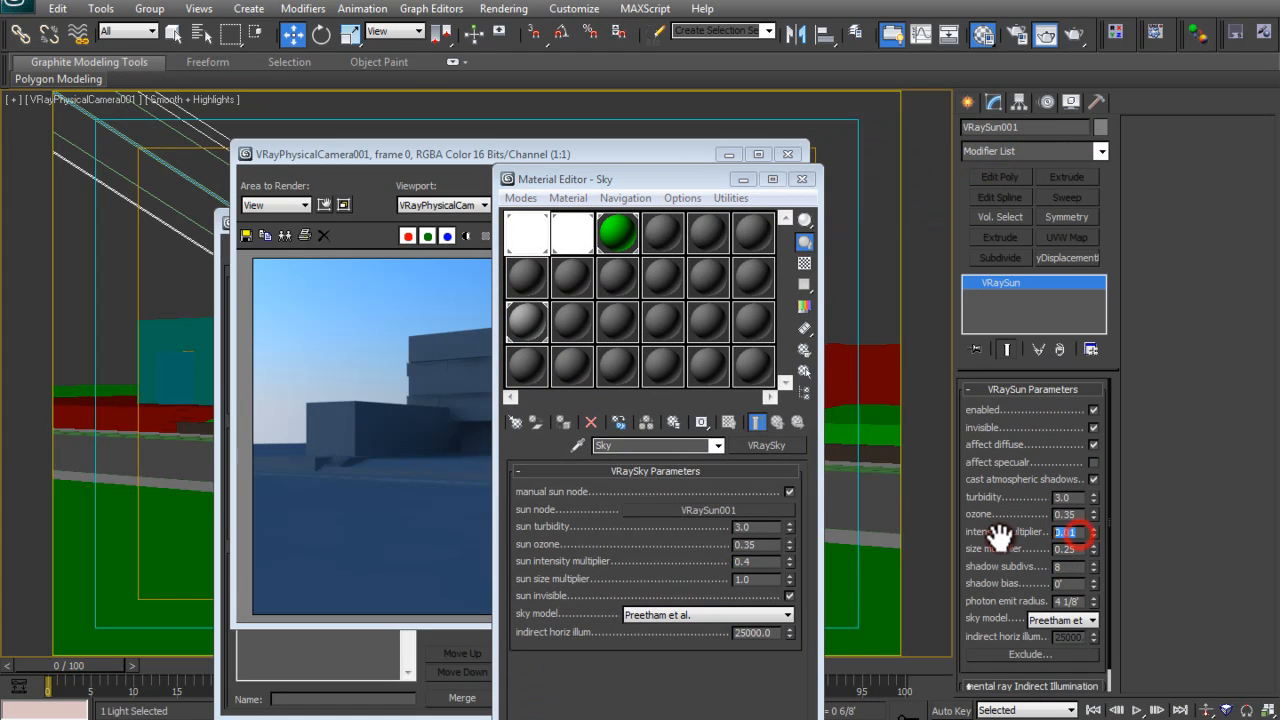
type("0.1")
key("Return")
left_click(1068, 36)
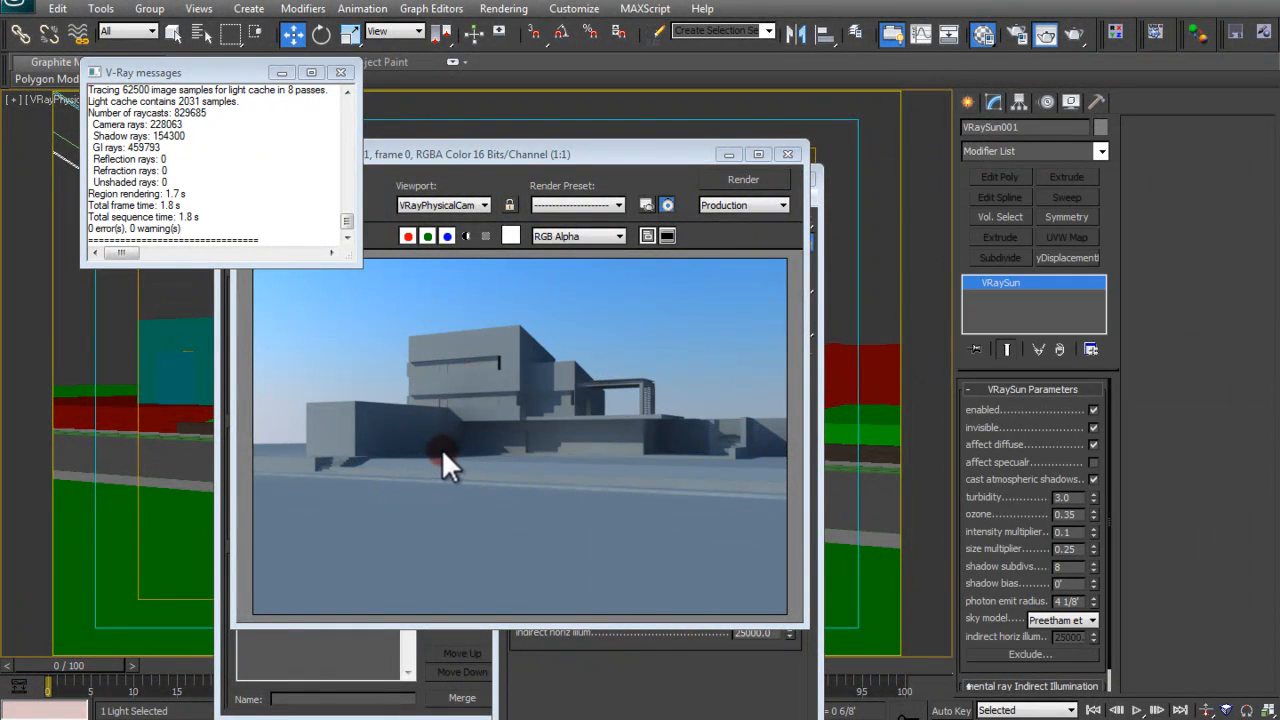
Inspect the pixel color values on the upper front wall of the house in the rendered frame
right_click(463, 370)
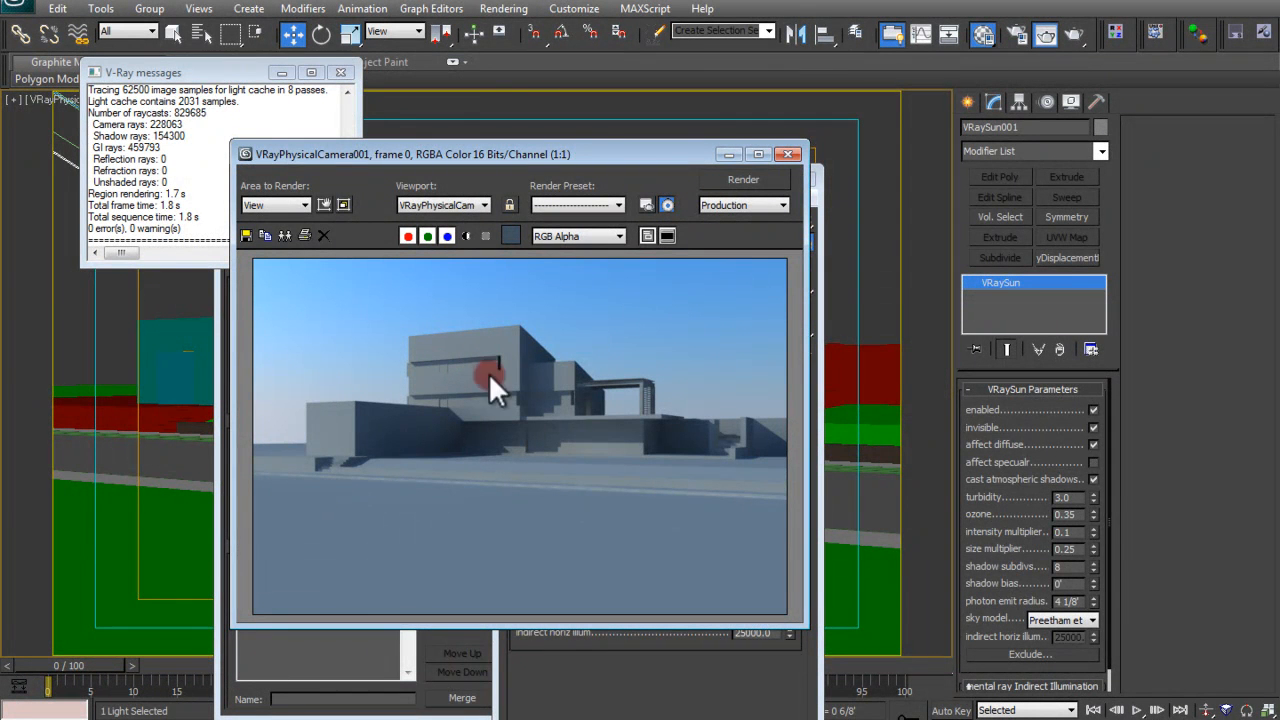
right_click_drag(513, 362, 513, 342)
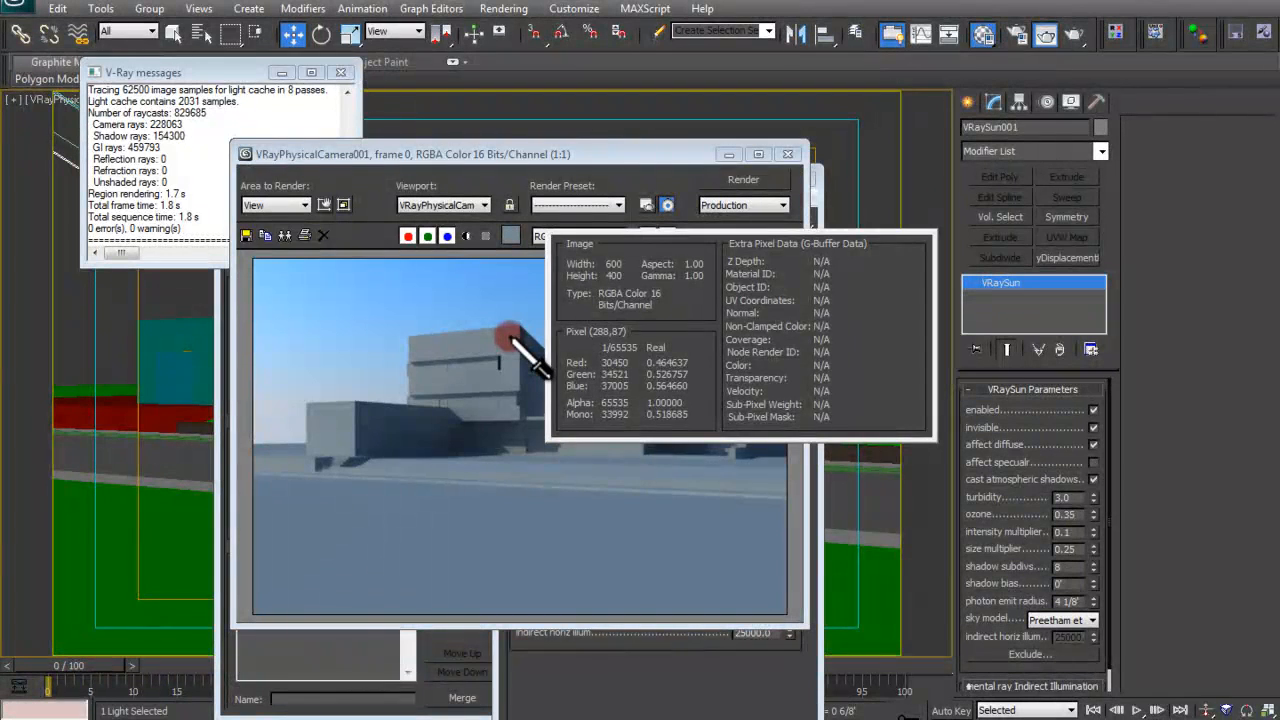
right_click_drag(509, 342, 508, 346)
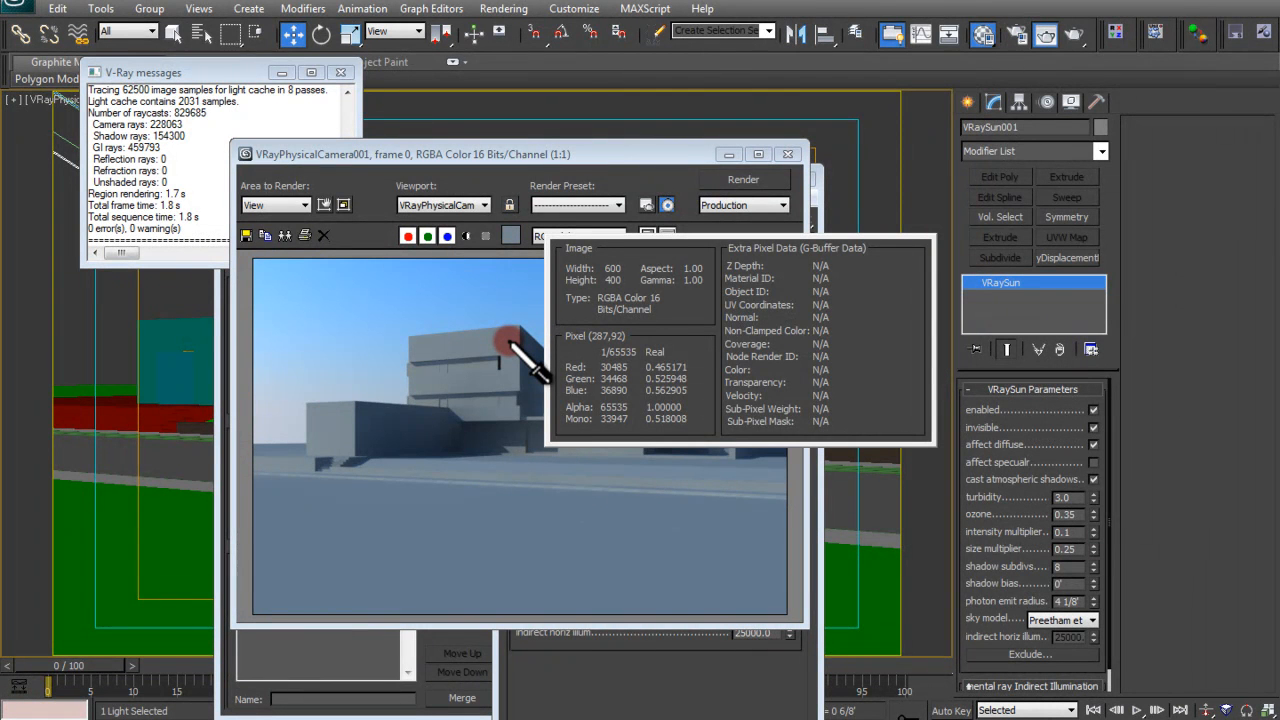
right_click_drag(509, 345, 510, 345)
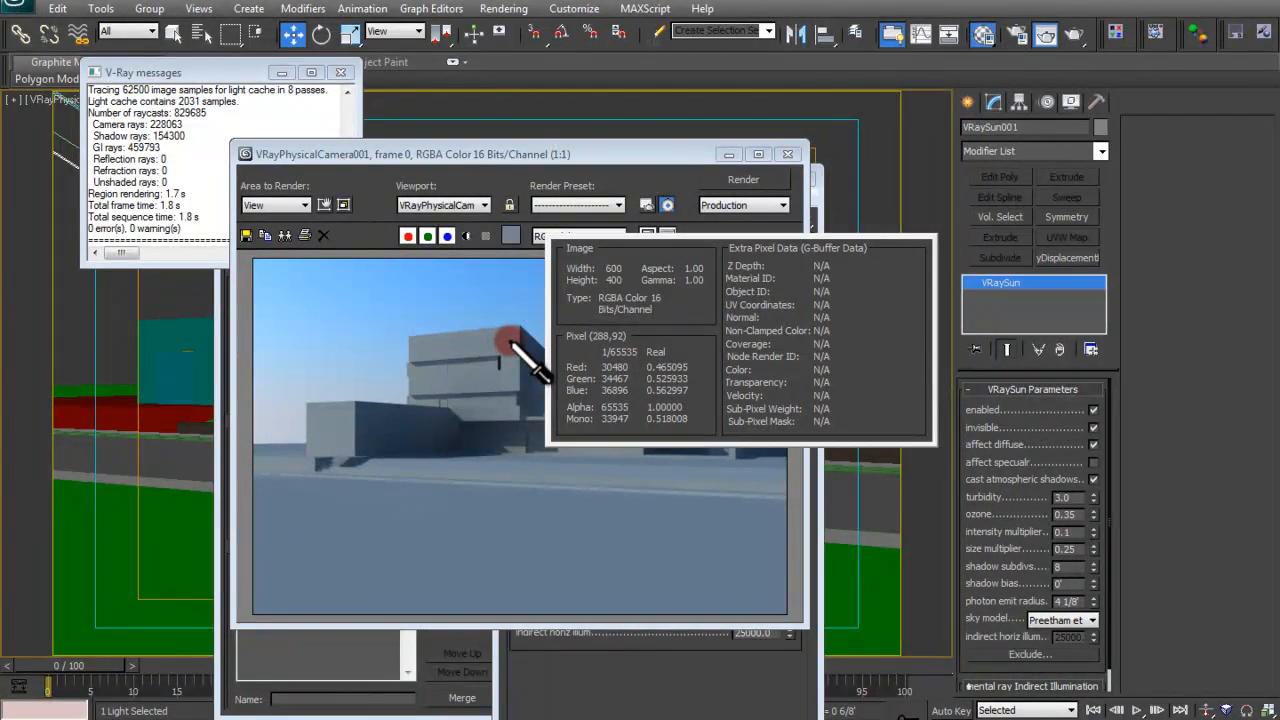
Set the intensity multiplier of VRaySun001 to 0.15
double_click(1064, 532)
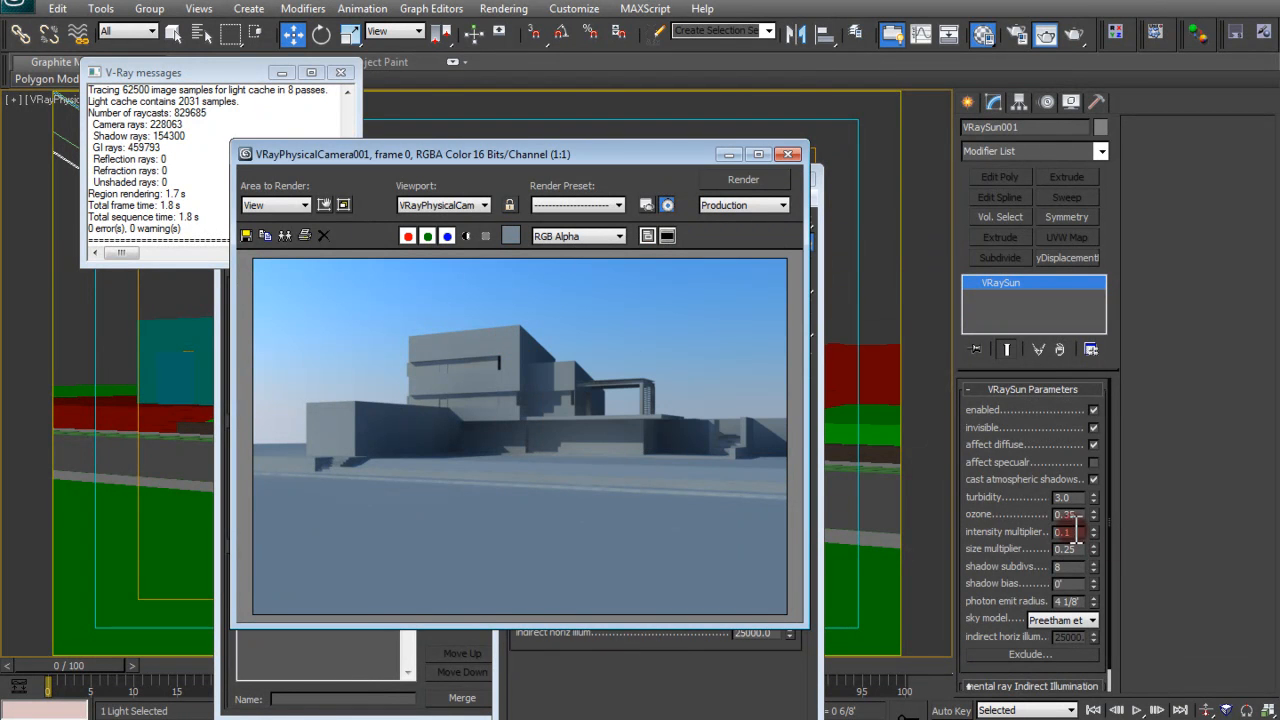
type("0.15")
key("Return")
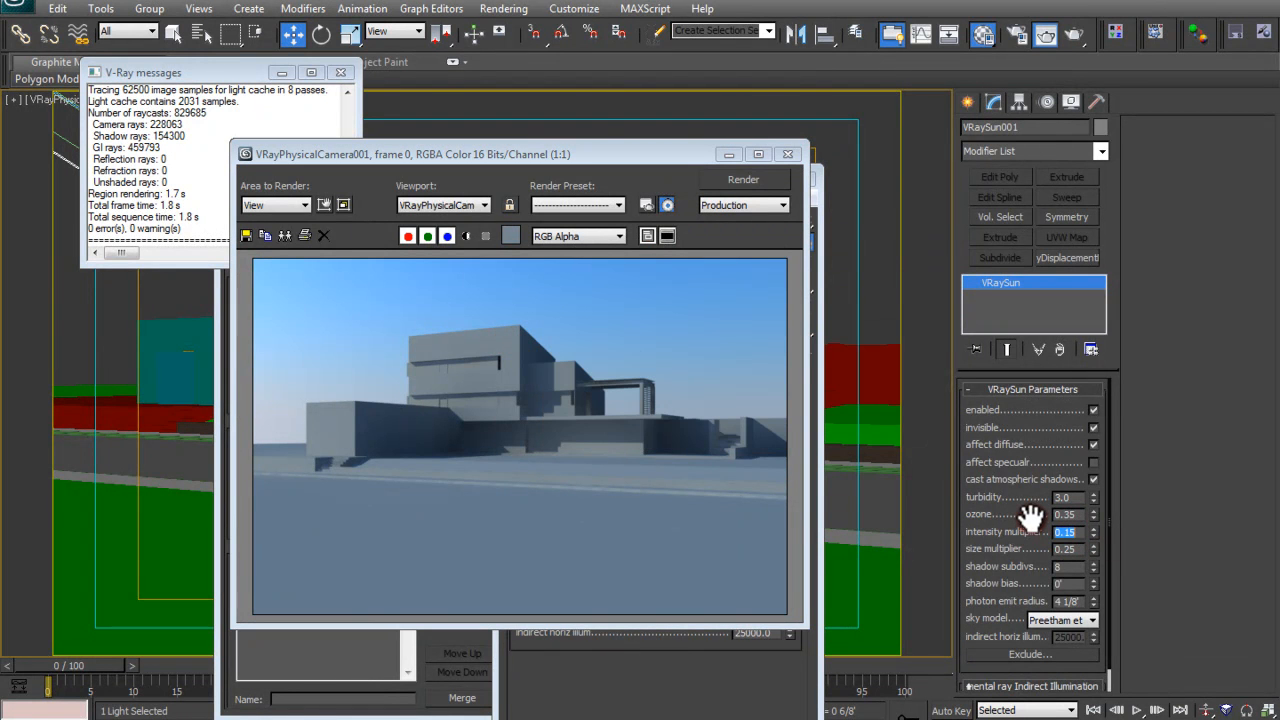
Render the camera view with the new sun intensity and inspect the pixel color values on the house's upper front wall
left_click_drag(506, 149, 720, 114)
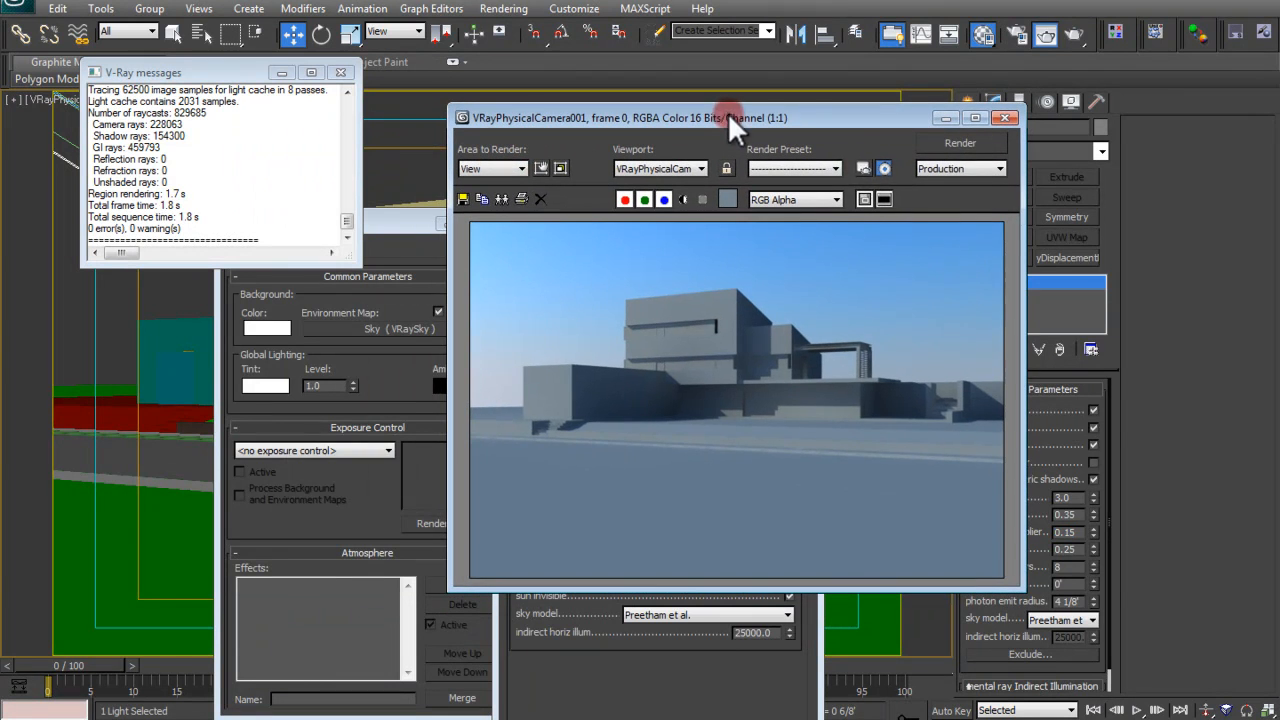
left_click(975, 141)
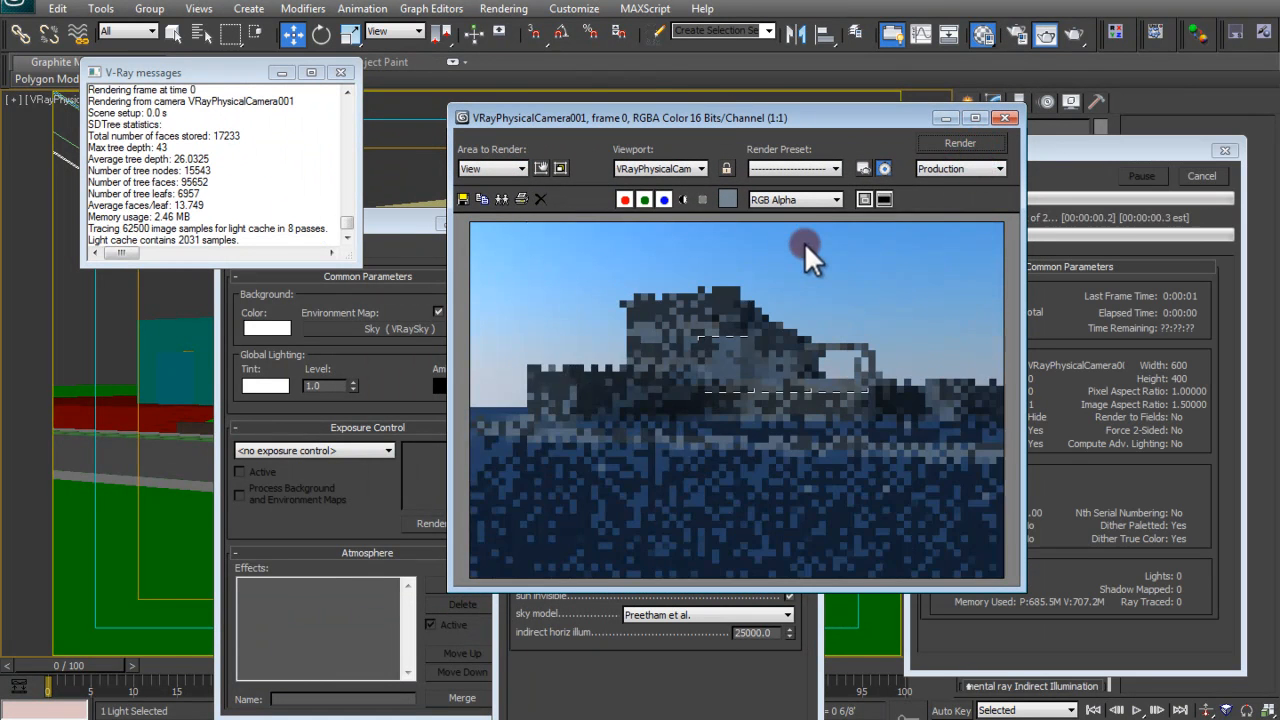
right_click(709, 316)
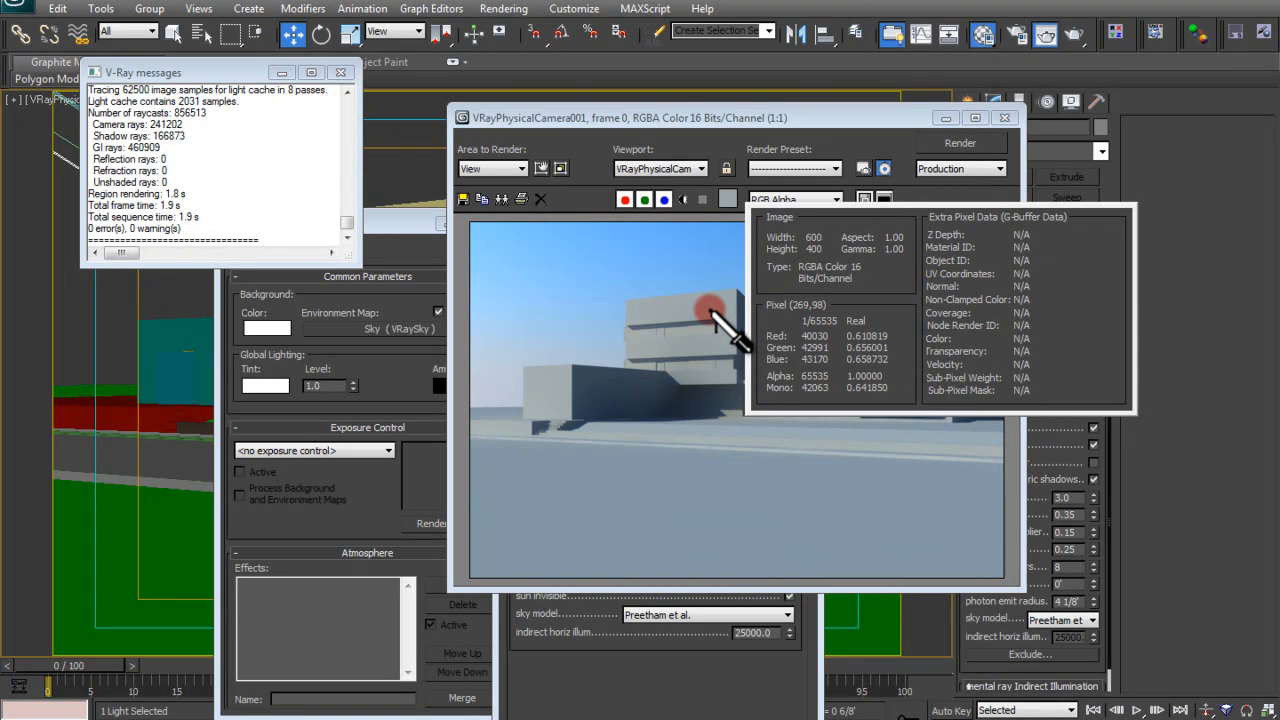
right_click_drag(709, 316, 712, 316)
Uncover the Material Editor and set the sun intensity multiplier of the gi VRaySky map to 0.25
left_click_drag(679, 118, 867, 112)
left_click(565, 241)
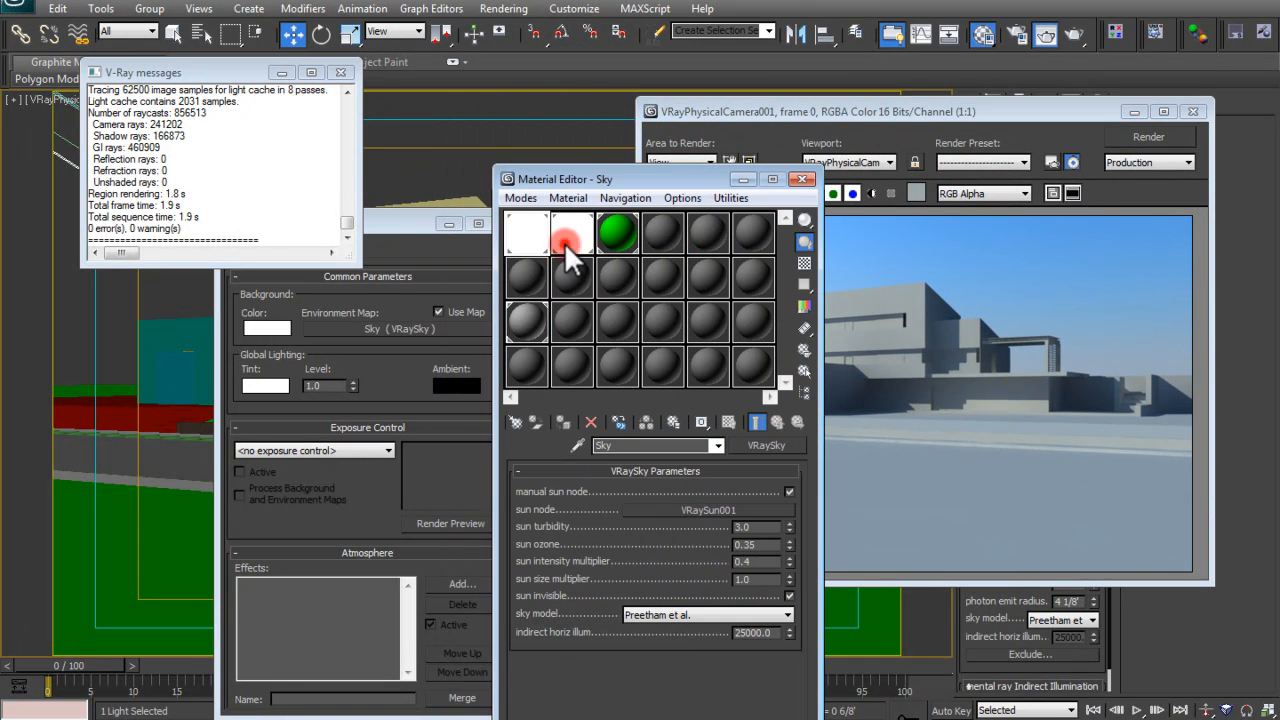
left_click_drag(759, 558, 654, 548)
type(".25")
key("Return")
Set the intensity multiplier of VRaySun001 to 0.2 and render the camera view
left_click_drag(969, 111, 631, 107)
left_click_drag(1078, 531, 945, 527)
type(".2")
key("Return")
left_click(1077, 26)
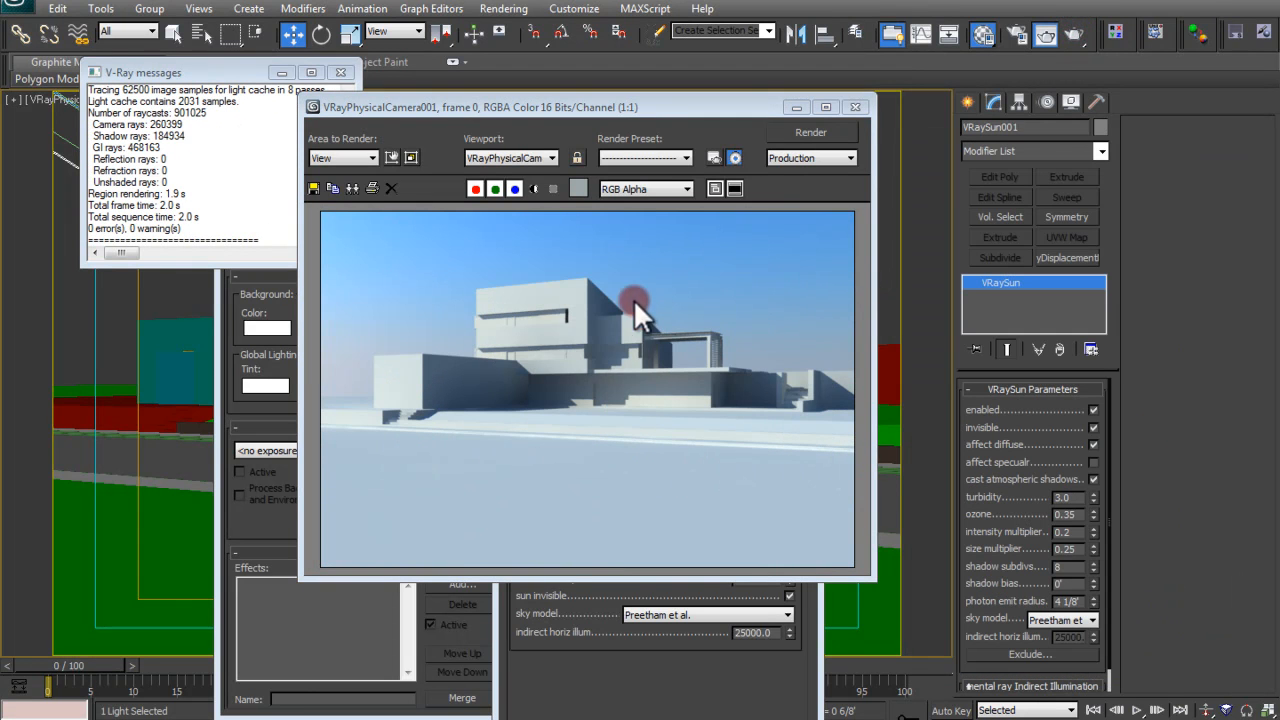
Inspect the pixel color values across the upper front wall in the brighter render
right_click(561, 301)
right_click_drag(561, 301, 579, 330)
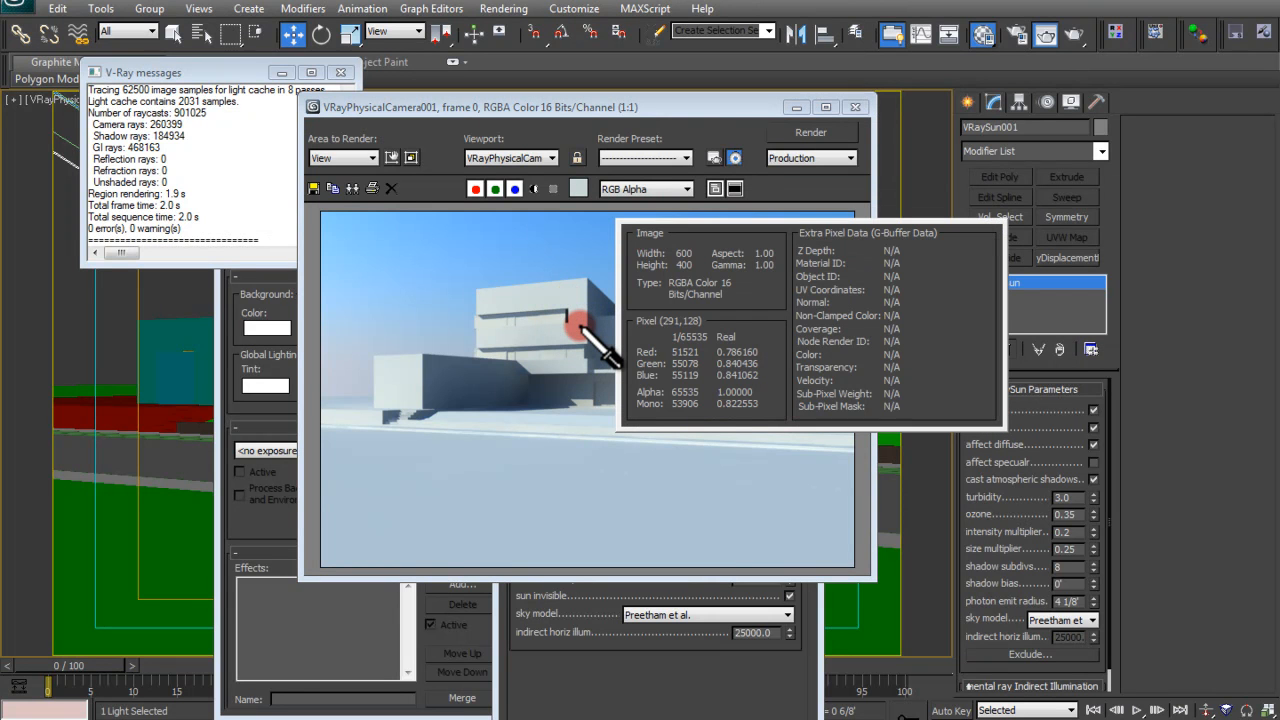
mouse_move(579, 330)
right_mouse_down()
mouse_move(589, 334)
mouse_move(554, 289)
mouse_move(578, 318)
mouse_move(570, 333)
mouse_move(567, 299)
mouse_move(585, 326)
mouse_move(580, 343)
mouse_move(609, 294)
mouse_move(561, 297)
mouse_move(574, 307)
right_mouse_up()
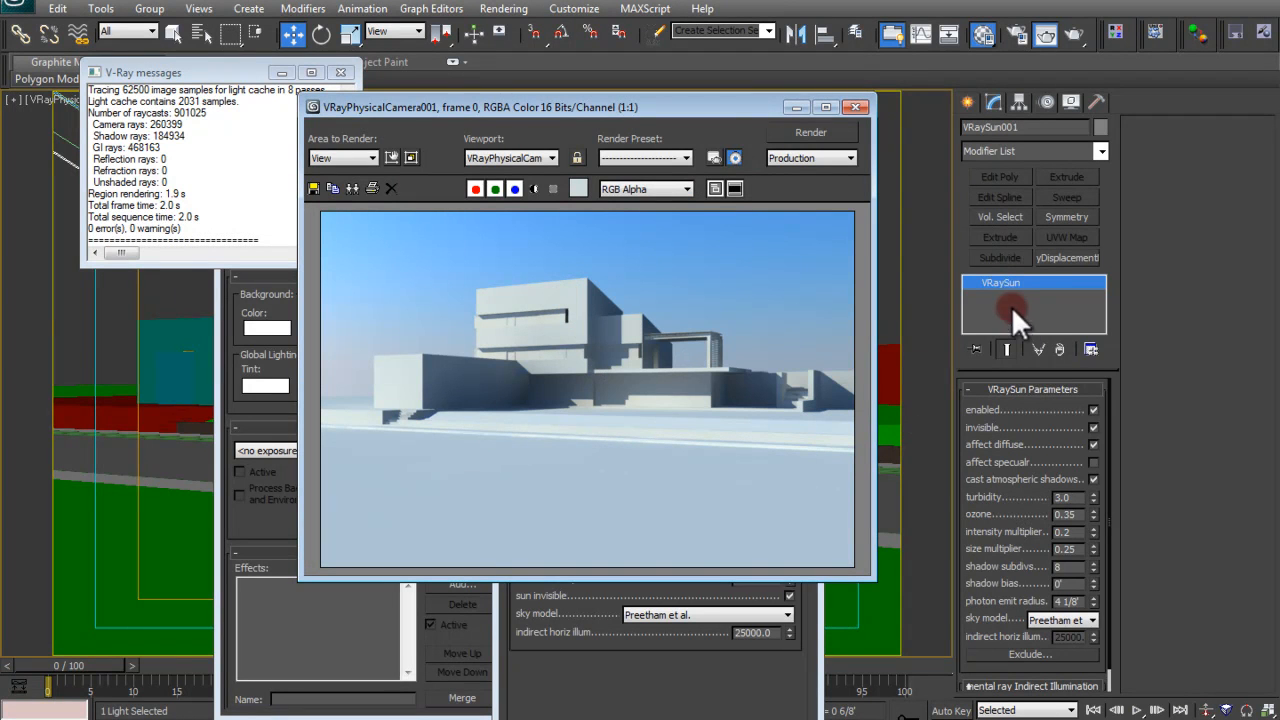
mouse_move(563, 295)
right_mouse_down()
mouse_move(553, 287)
mouse_move(586, 336)
mouse_move(574, 334)
mouse_move(586, 334)
mouse_move(571, 294)
mouse_move(556, 307)
mouse_move(552, 292)
right_mouse_up()
Move the V-Ray messages window off the viewport label, select VRayPhysicalCamera001 and reveal its white balance parameters
left_click_drag(158, 73, 518, 117)
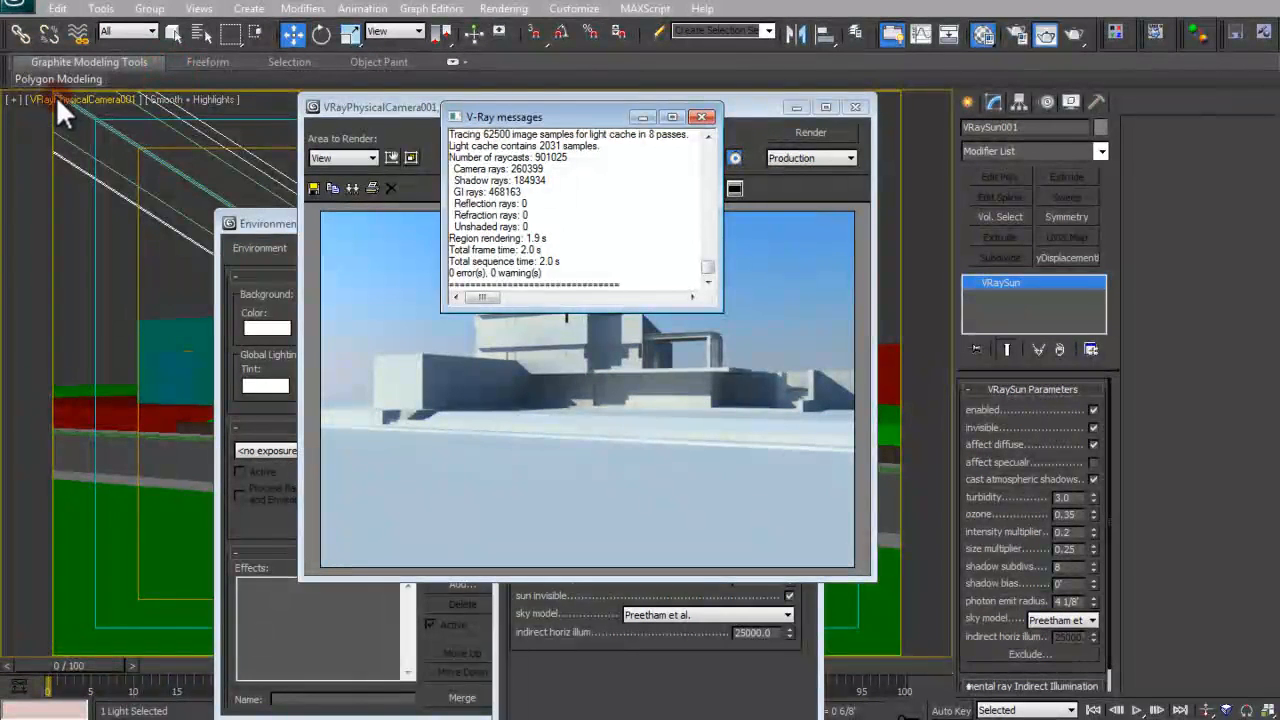
left_click(84, 97)
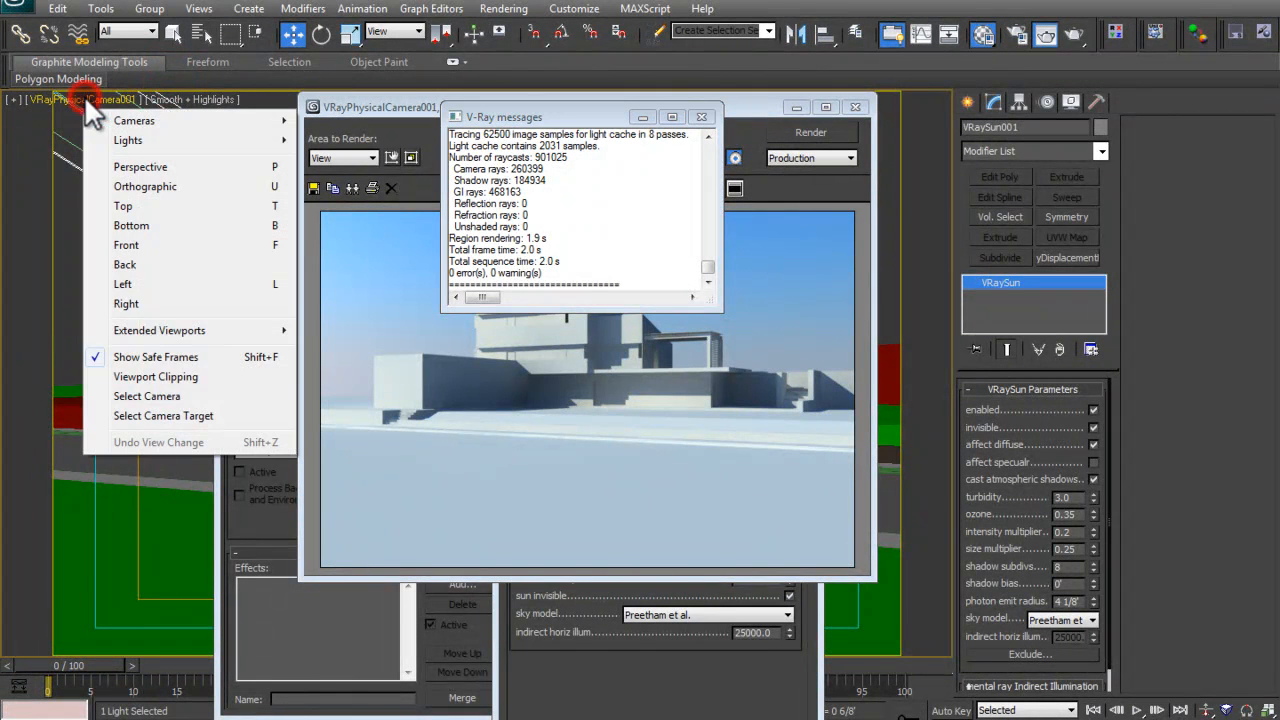
left_click(162, 393)
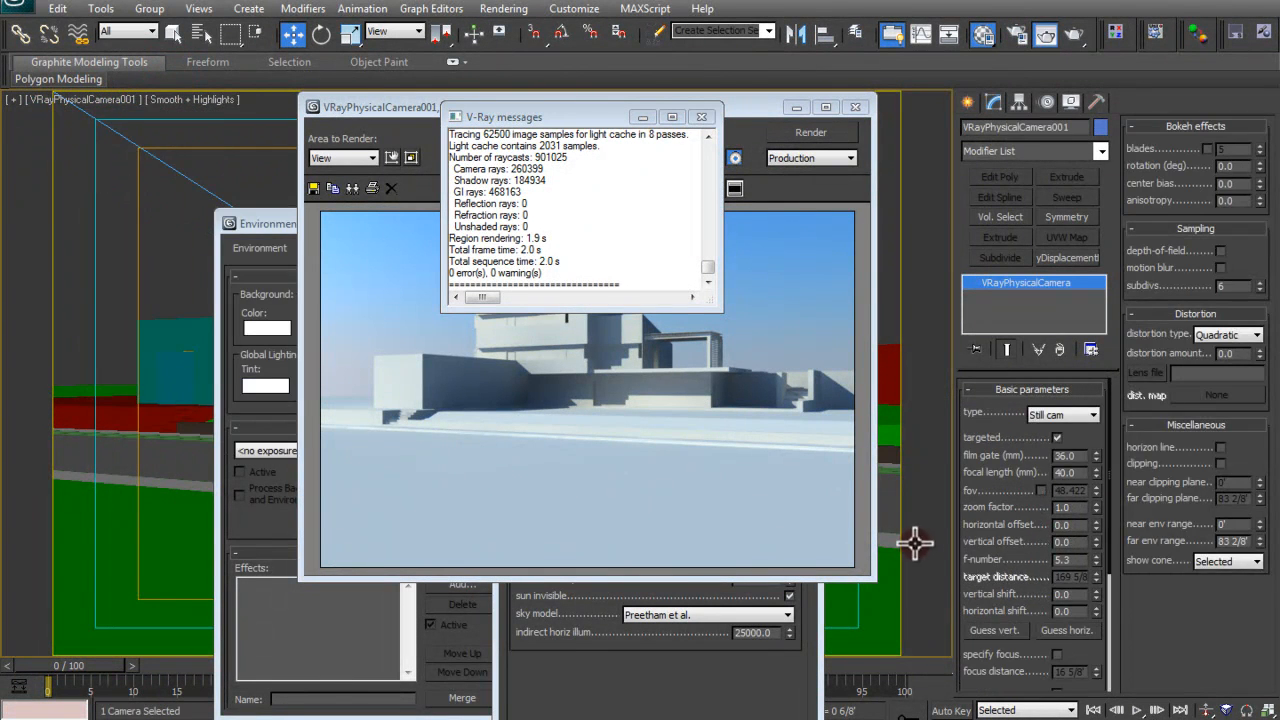
left_click_drag(989, 545, 989, 440)
Set the camera's custom white balance to the color sampled from the rendered house wall, red 203, green 217, blue 218
left_click(1084, 641)
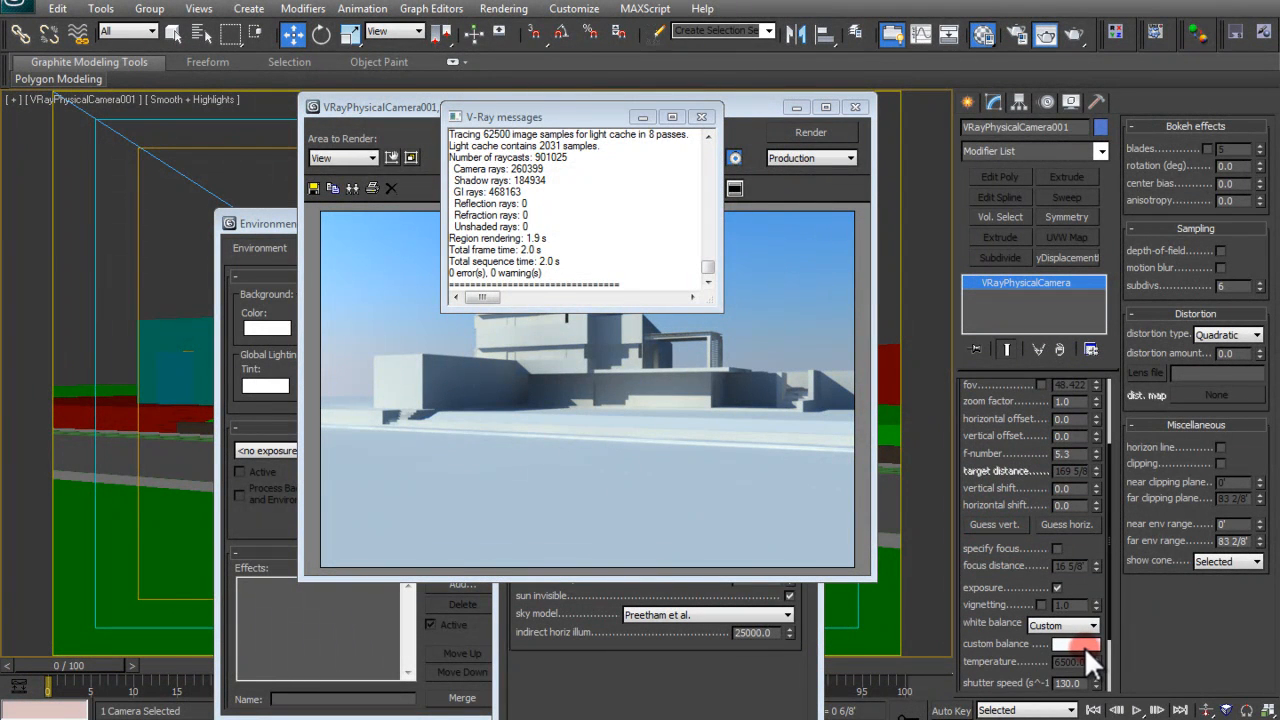
left_click(633, 273)
left_click(727, 113)
left_click_drag(637, 50, 464, 158)
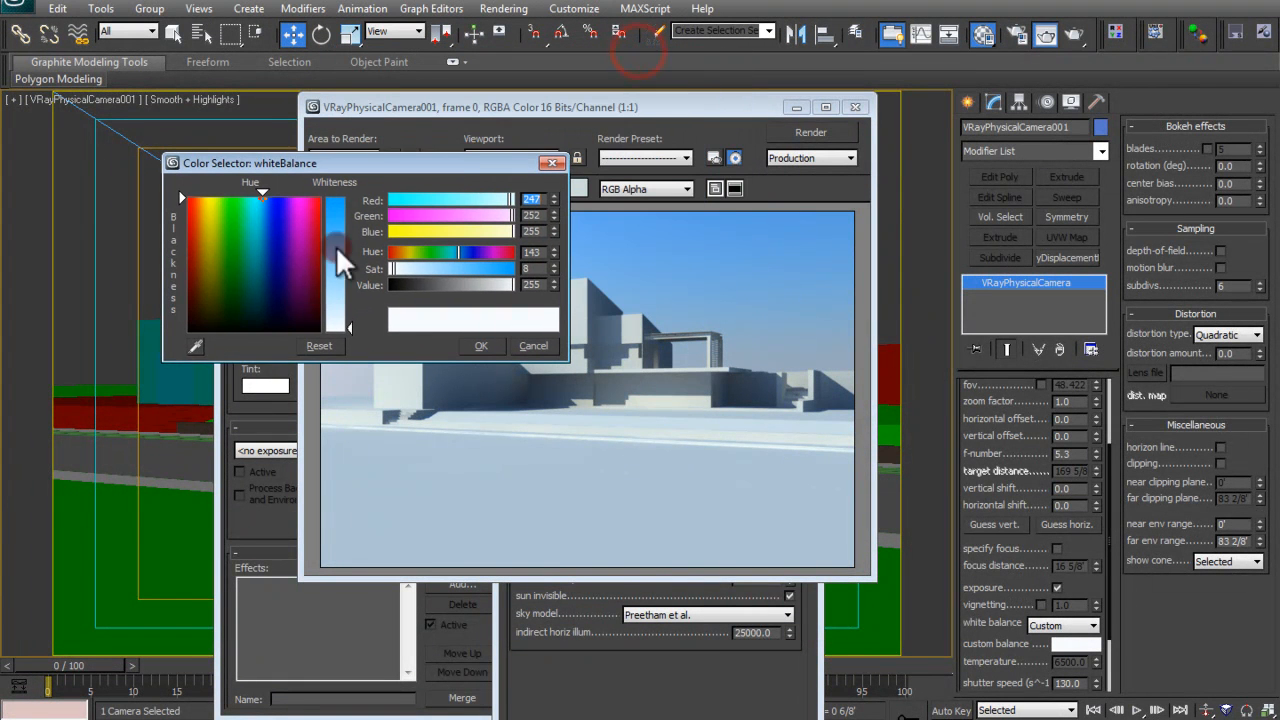
left_click(196, 347)
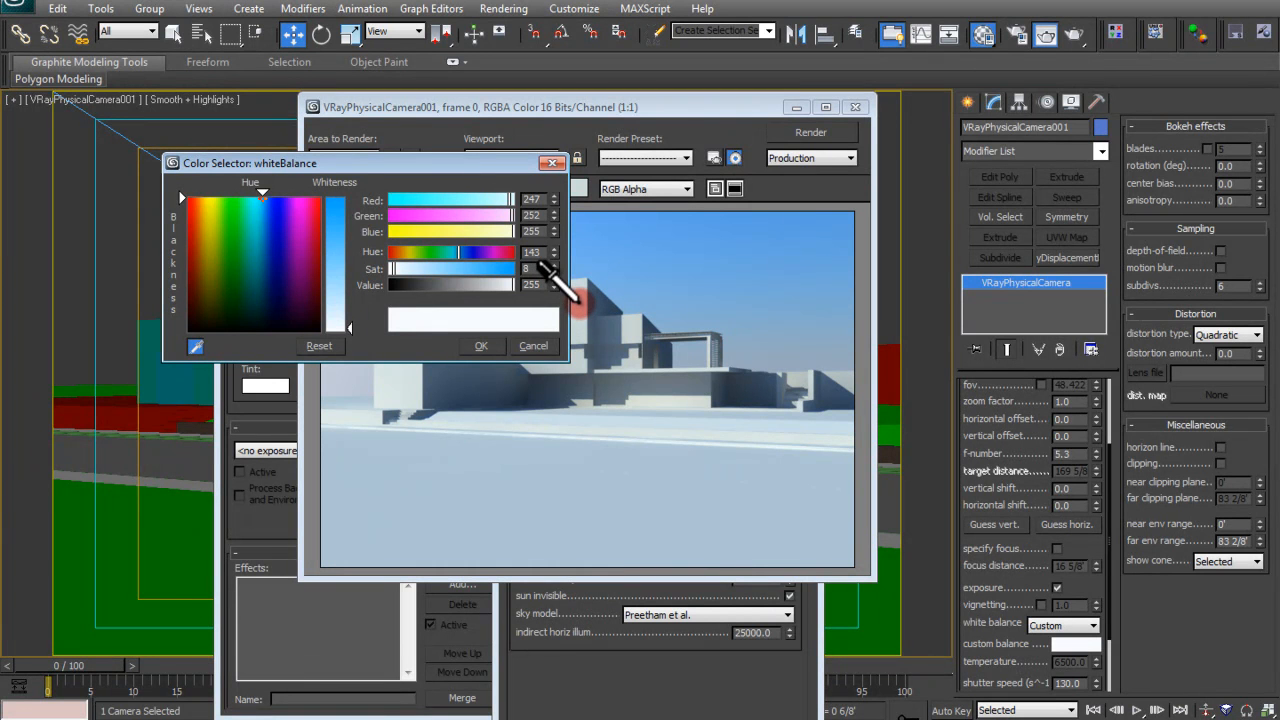
left_click(580, 301)
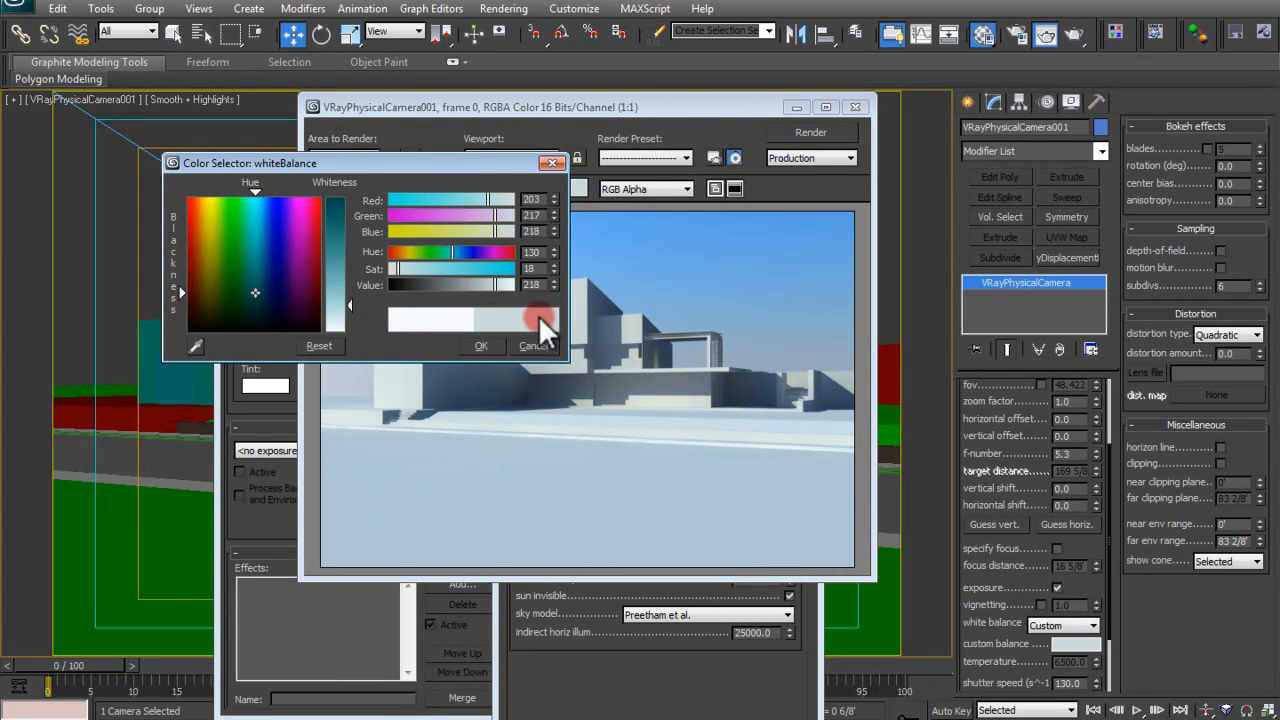
left_click(484, 345)
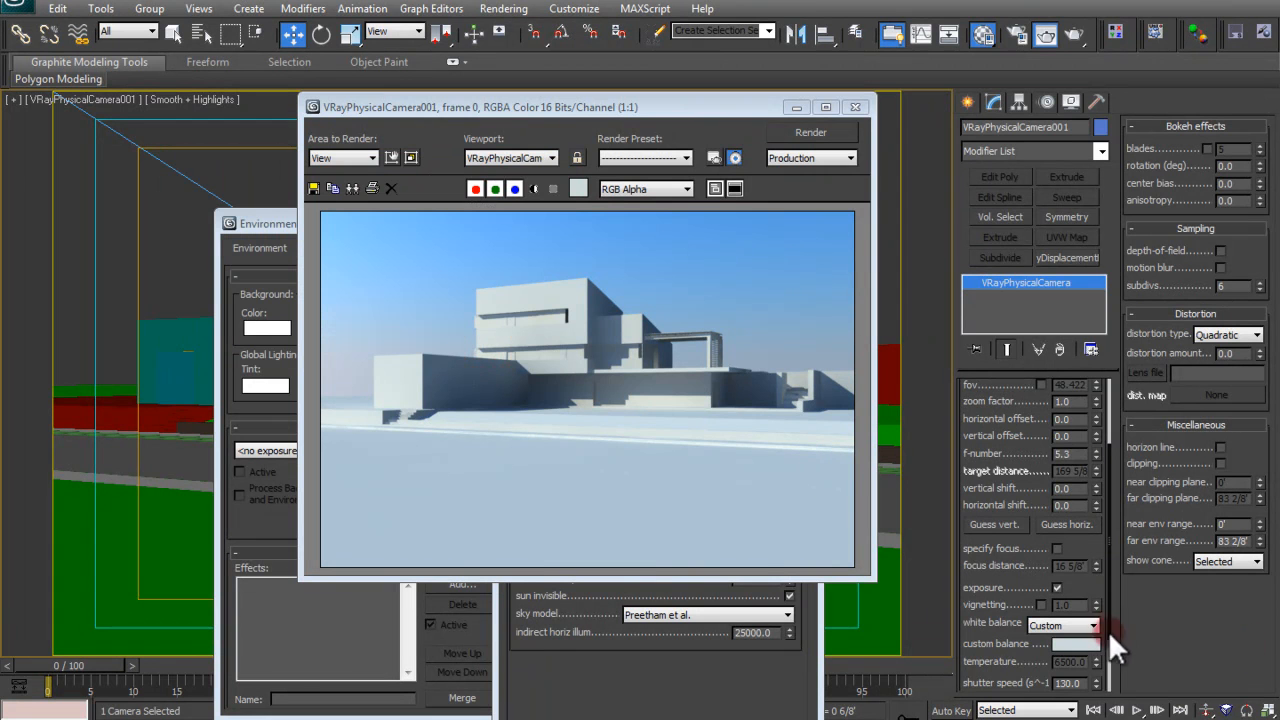
Render the camera view with the sampled white balance and check the wall's color for a remaining tint
left_click(1073, 28)
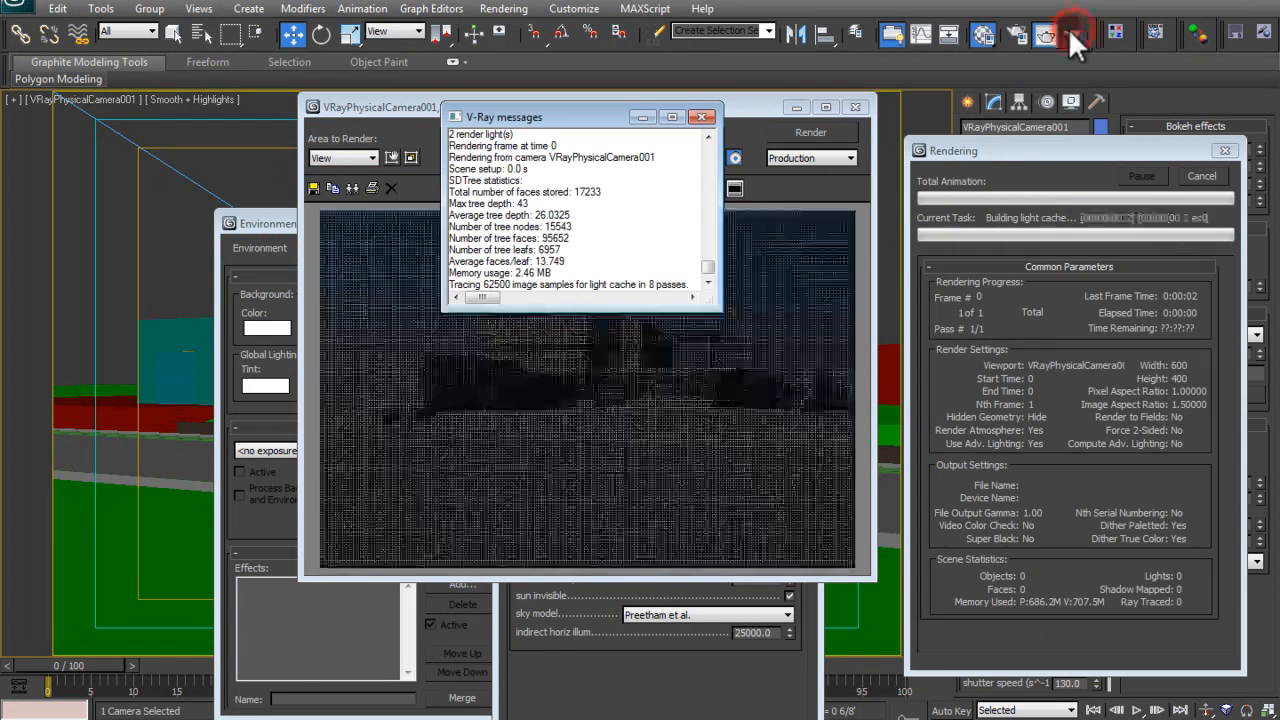
right_click(528, 331)
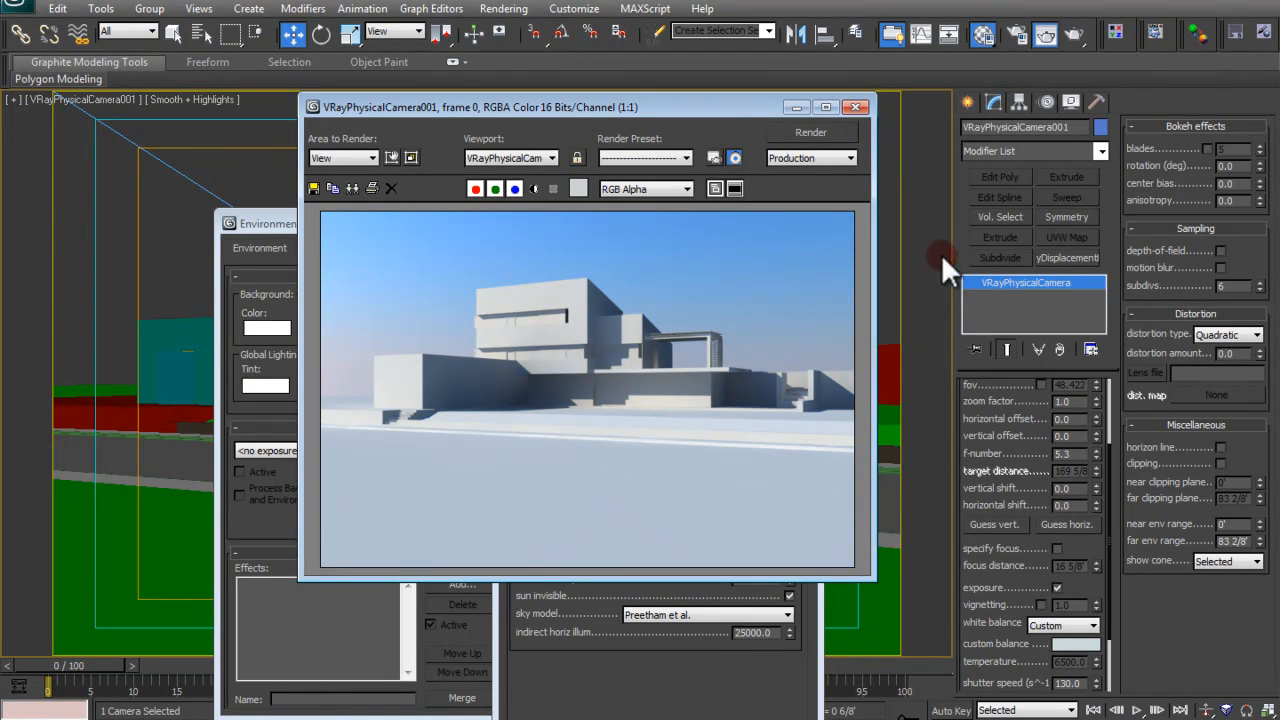
left_click_drag(565, 112, 455, 112)
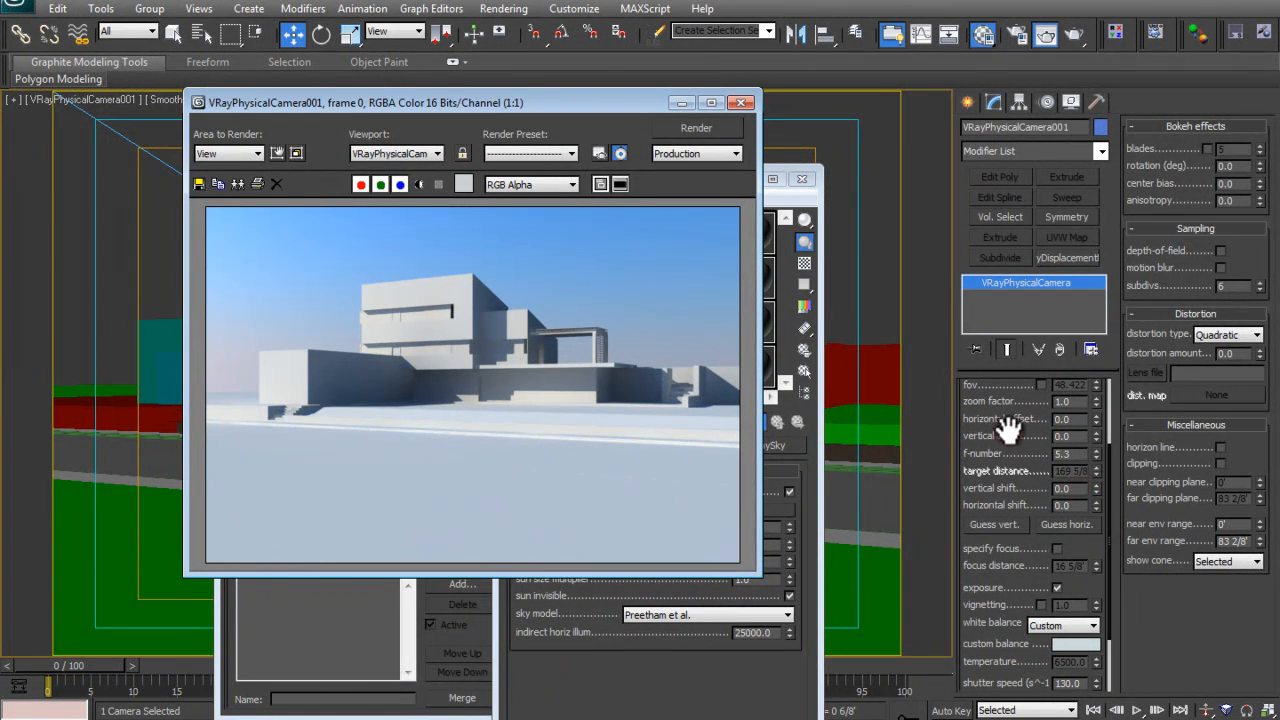
Arrange the rendered frame and the Material Editor side by side and select the override material VRayMtl_13
left_click_drag(549, 100, 769, 77)
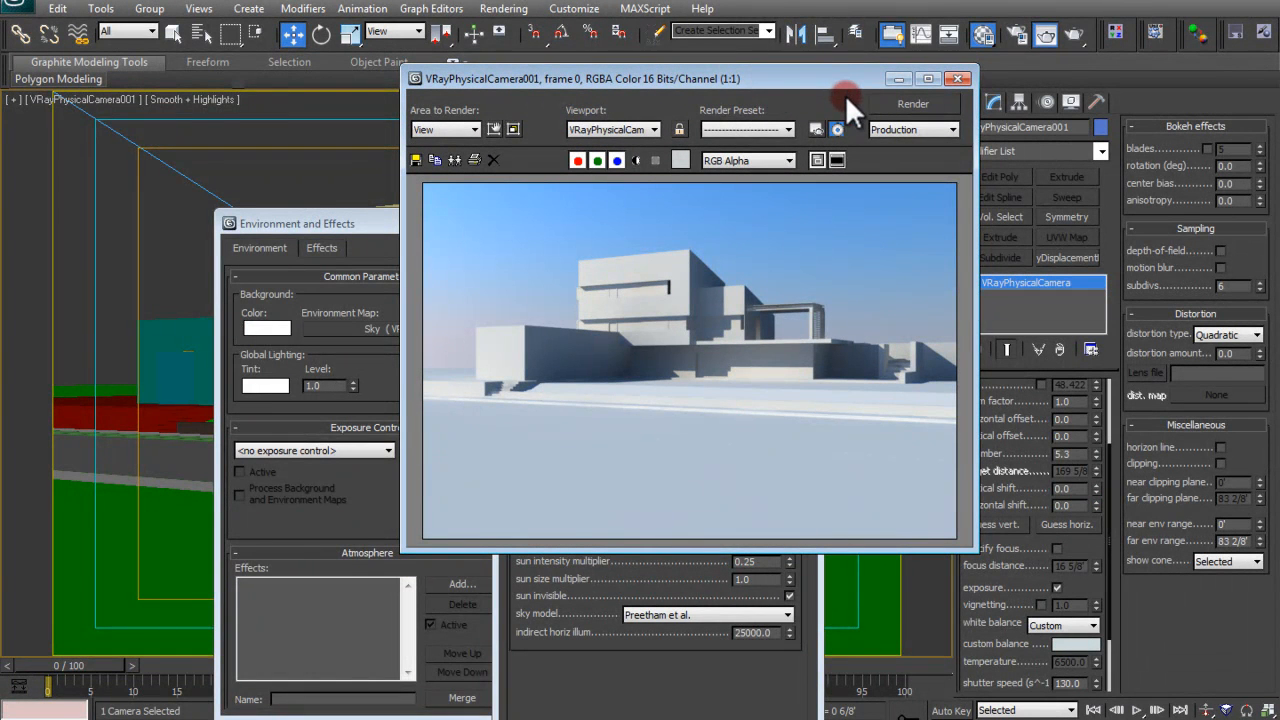
left_click_drag(849, 80, 506, 308)
left_click(719, 498)
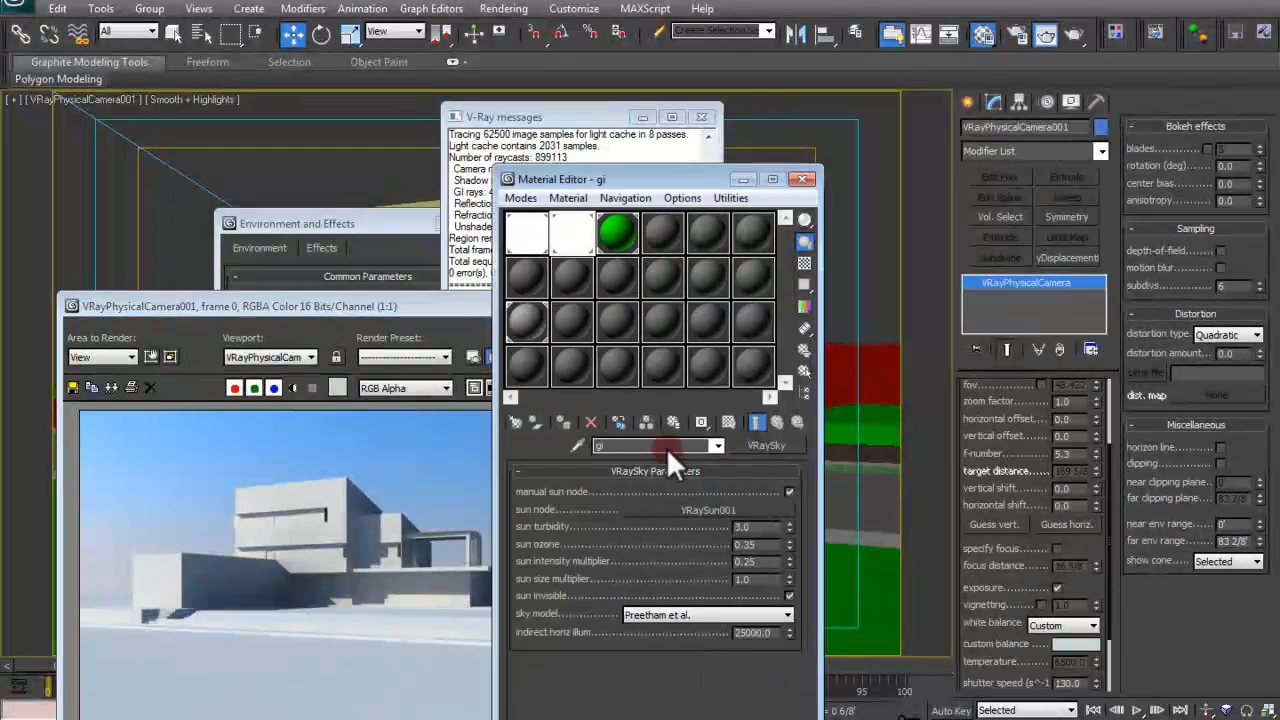
left_click(520, 277)
left_click_drag(429, 307, 389, 188)
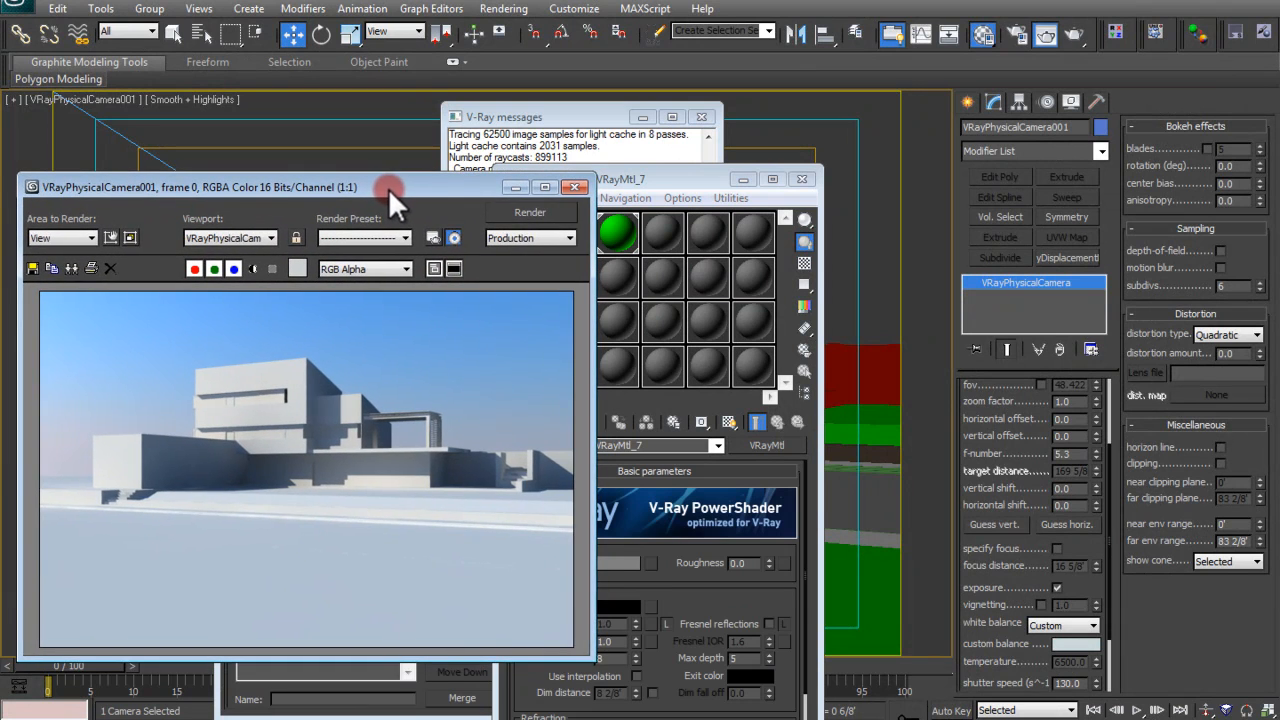
left_click_drag(700, 184, 911, 139)
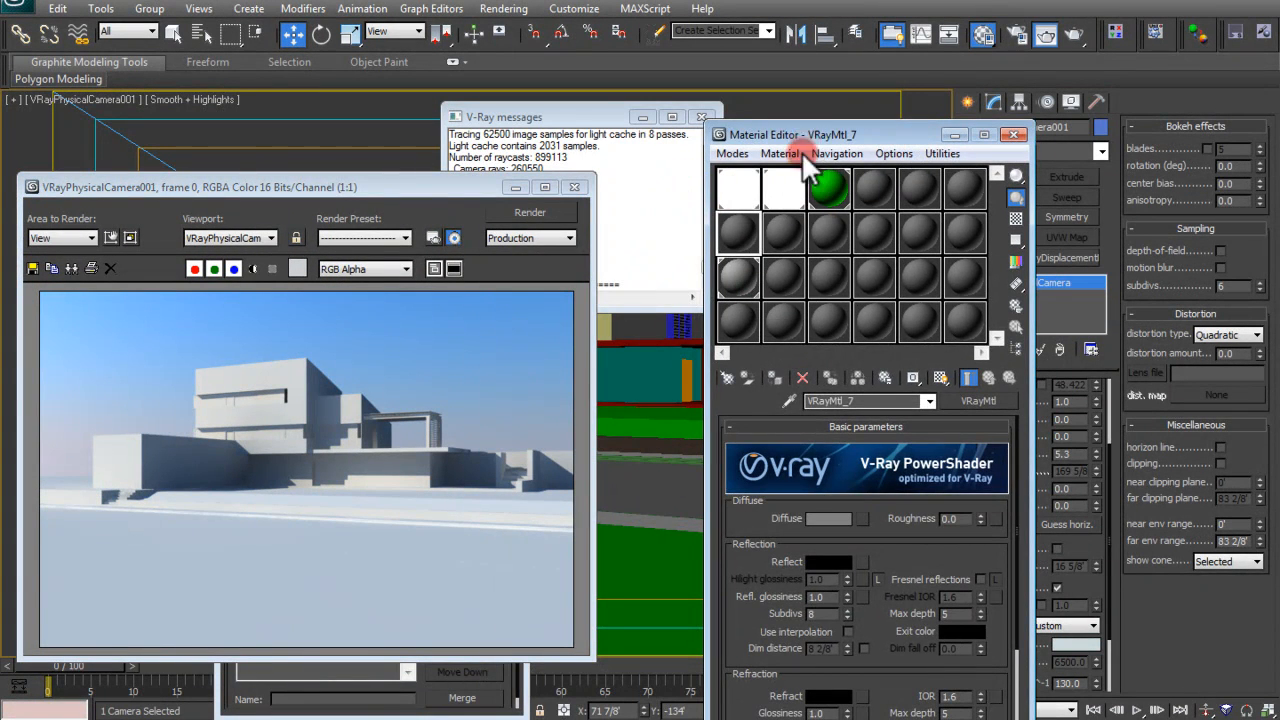
left_click(746, 284)
left_click_drag(746, 284, 185, 421)
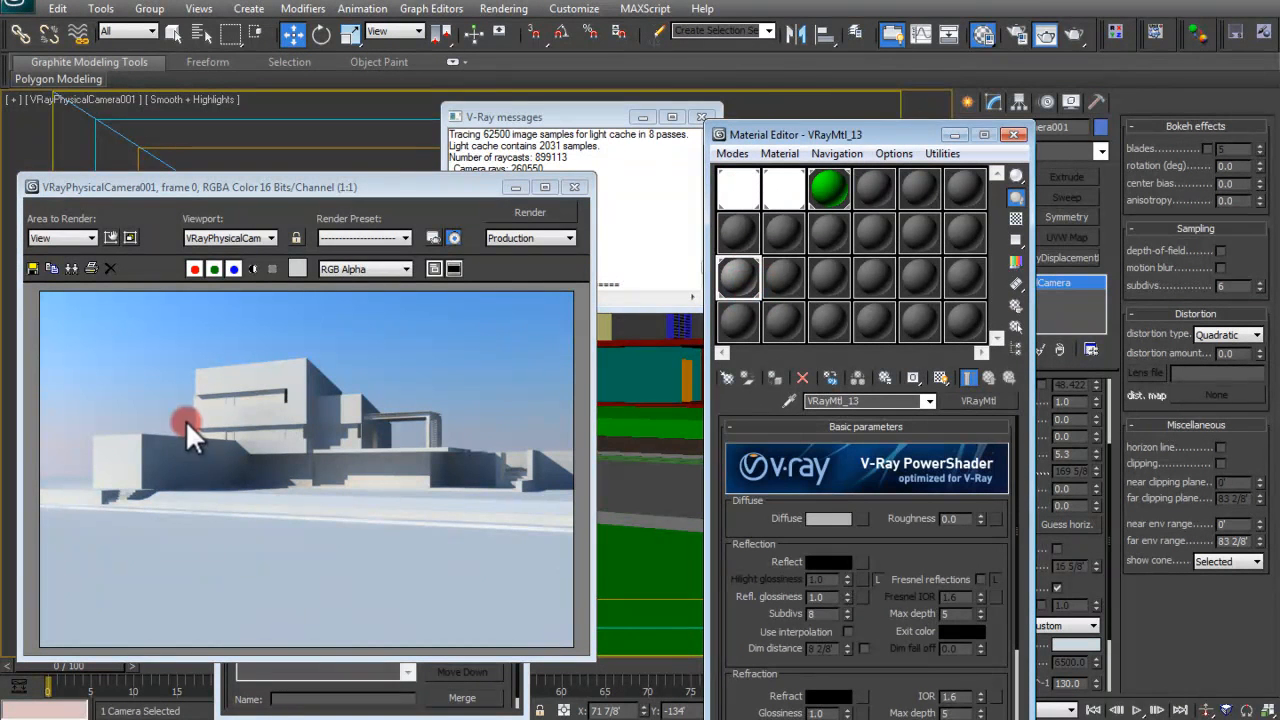
left_click_drag(268, 405, 268, 405)
Copy the diffuse color of VRayMtl_13
left_click(830, 518)
right_click(832, 516)
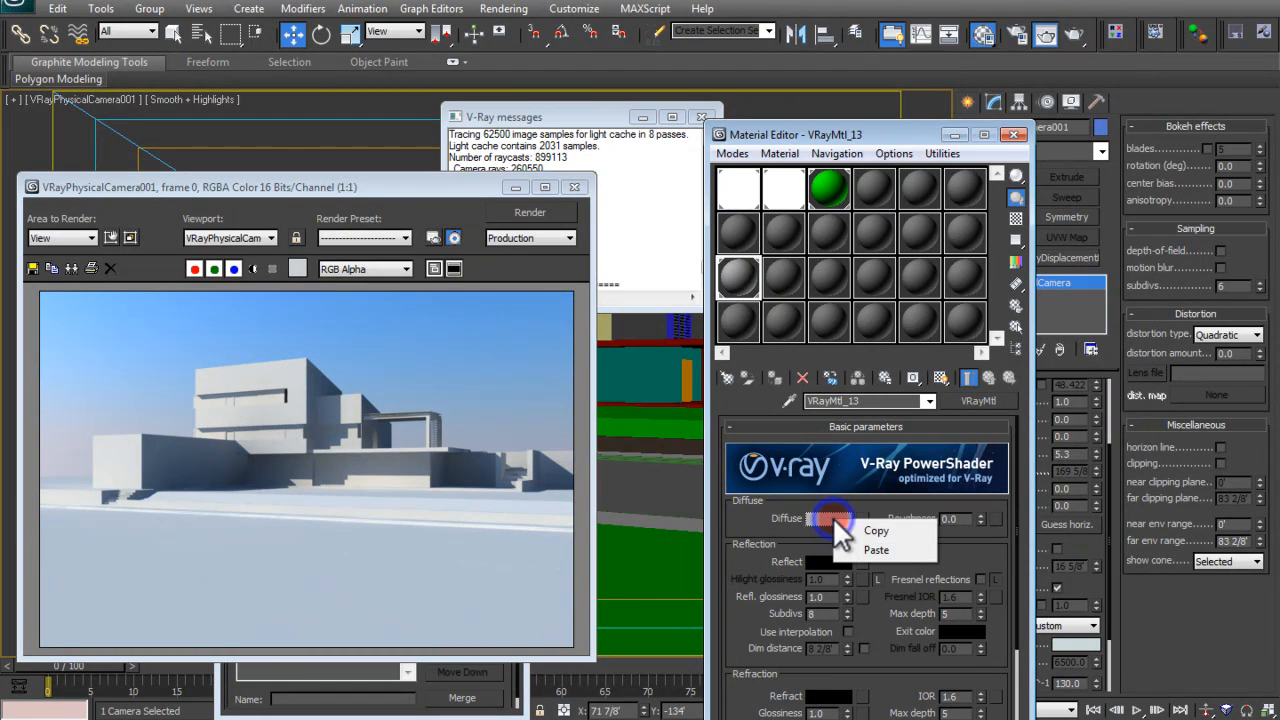
right_click(816, 519)
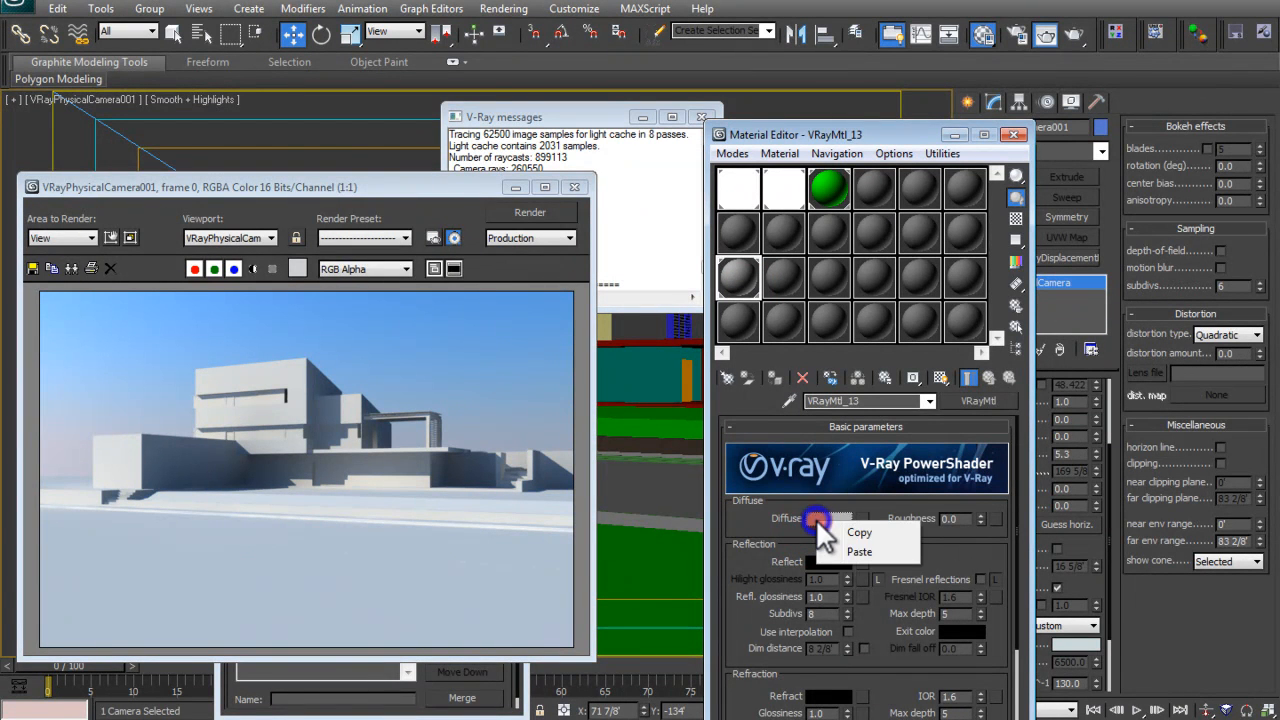
left_click(848, 533)
Assign a VRayDirt map to the diffuse of VRayMtl_13 and paste the copied color as its unoccluded color
left_click(858, 517)
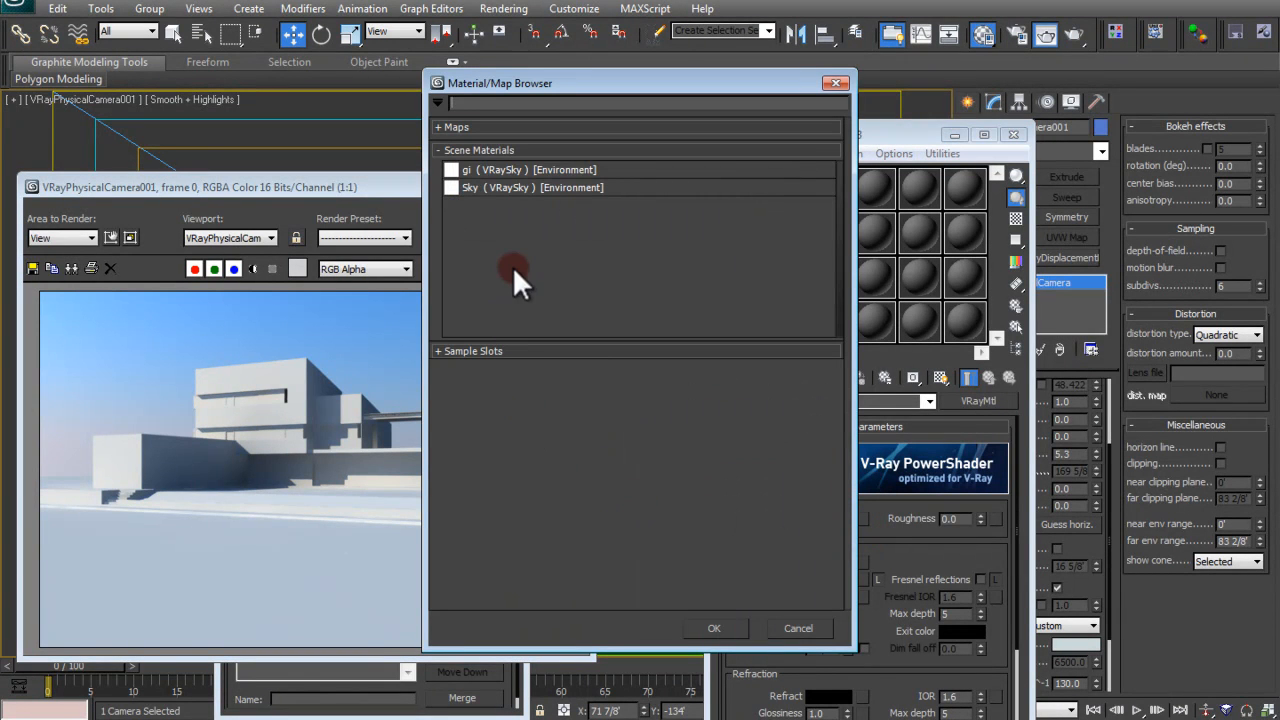
left_click(507, 187)
type("VRAYDIR")
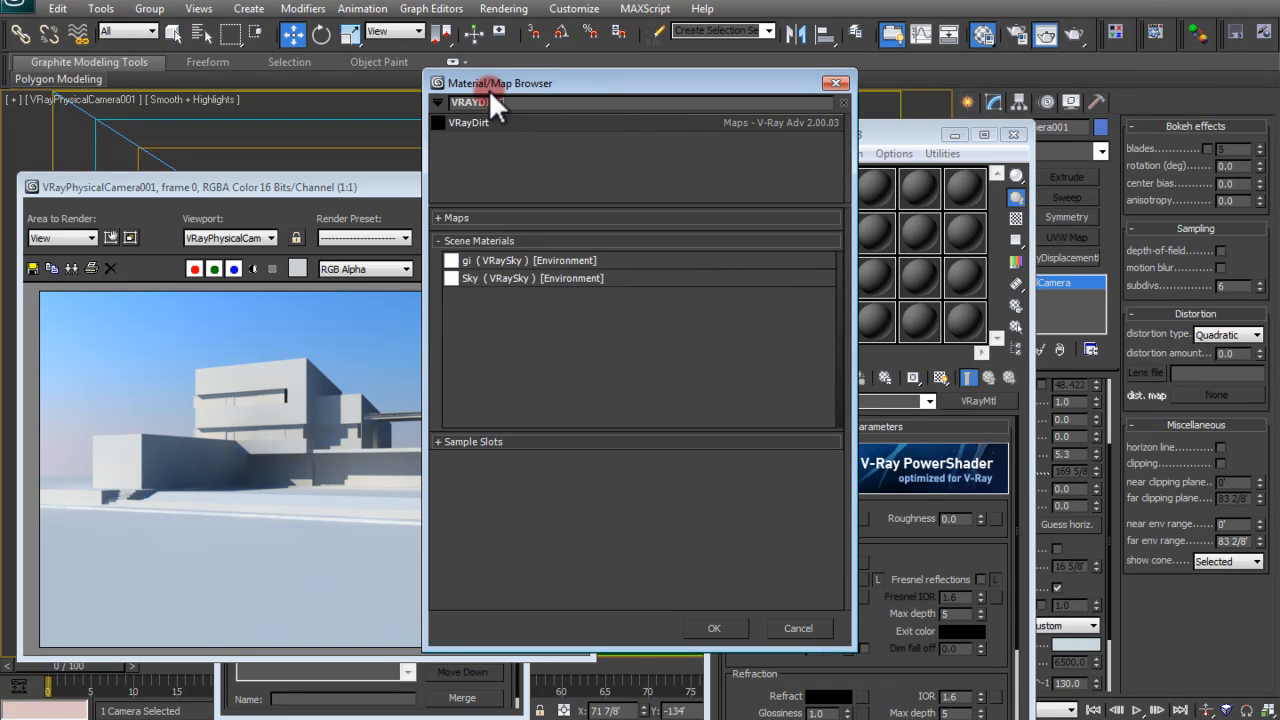
double_click(512, 120)
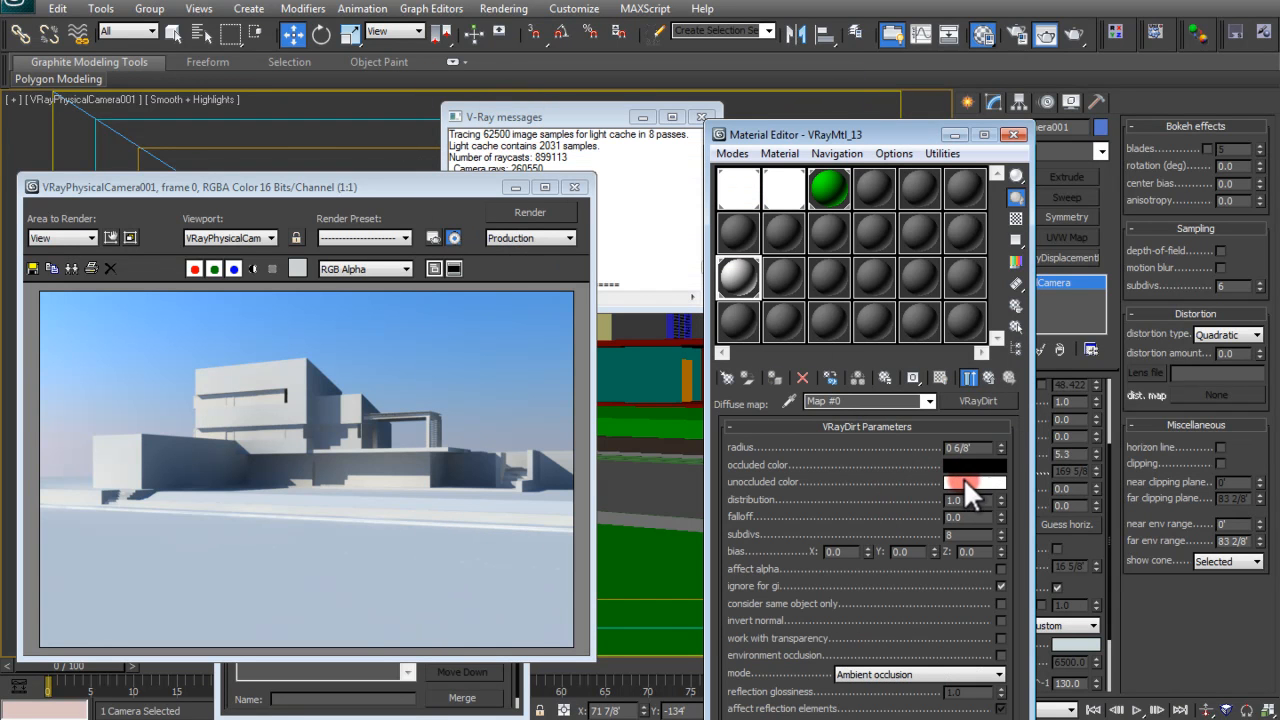
right_click(962, 480)
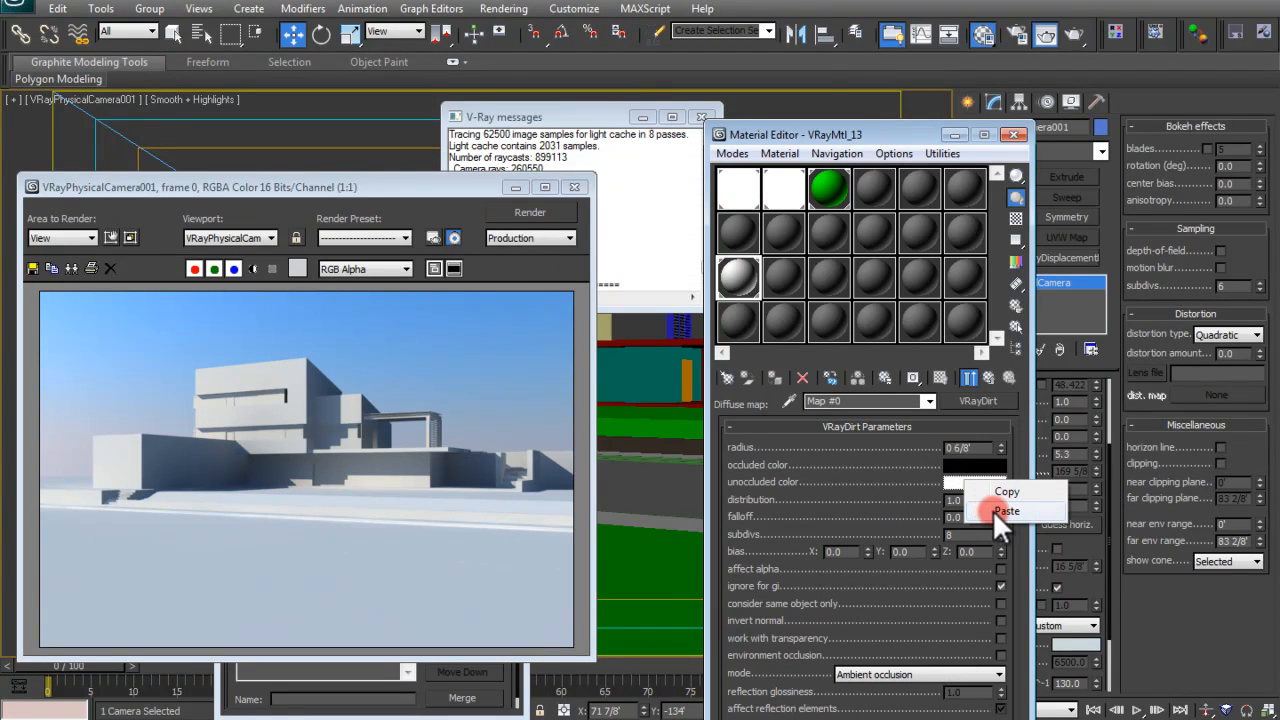
left_click(997, 510)
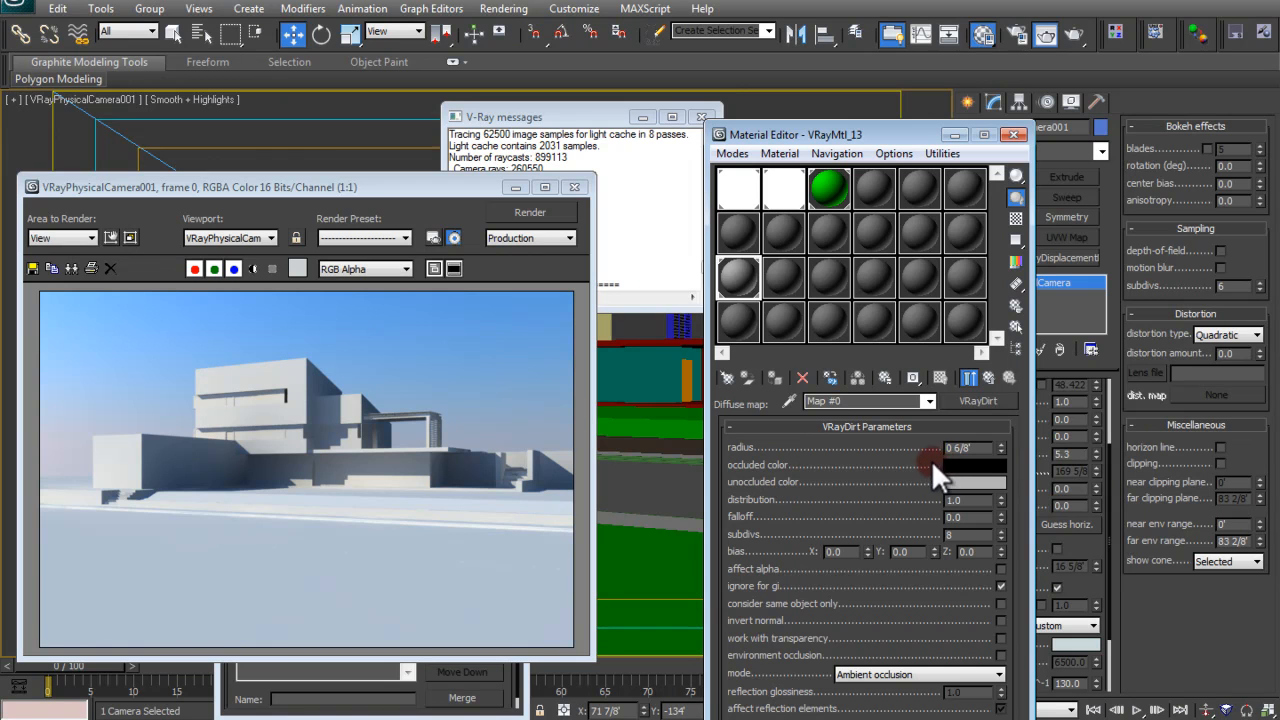
Set the VRayDirt radius to 6 inches (0 4/8'), with distribution and falloff both at 0.5
double_click(958, 448)
left_click_drag(953, 451, 945, 451)
left_click_drag(987, 448, 873, 449)
type("6")
key("Return")
left_click_drag(977, 501, 828, 510)
type(".5")
key("Tab")
type(".5")
key("Return")
Render the camera view with the dirt map and examine the corners and edges of the house up close
left_click(1073, 31)
scroll(238, 464, "up", 1)
middle_click_drag(294, 578, 343, 341)
middle_click_drag(350, 401, 114, 449)
scroll(331, 476, "down", 1)
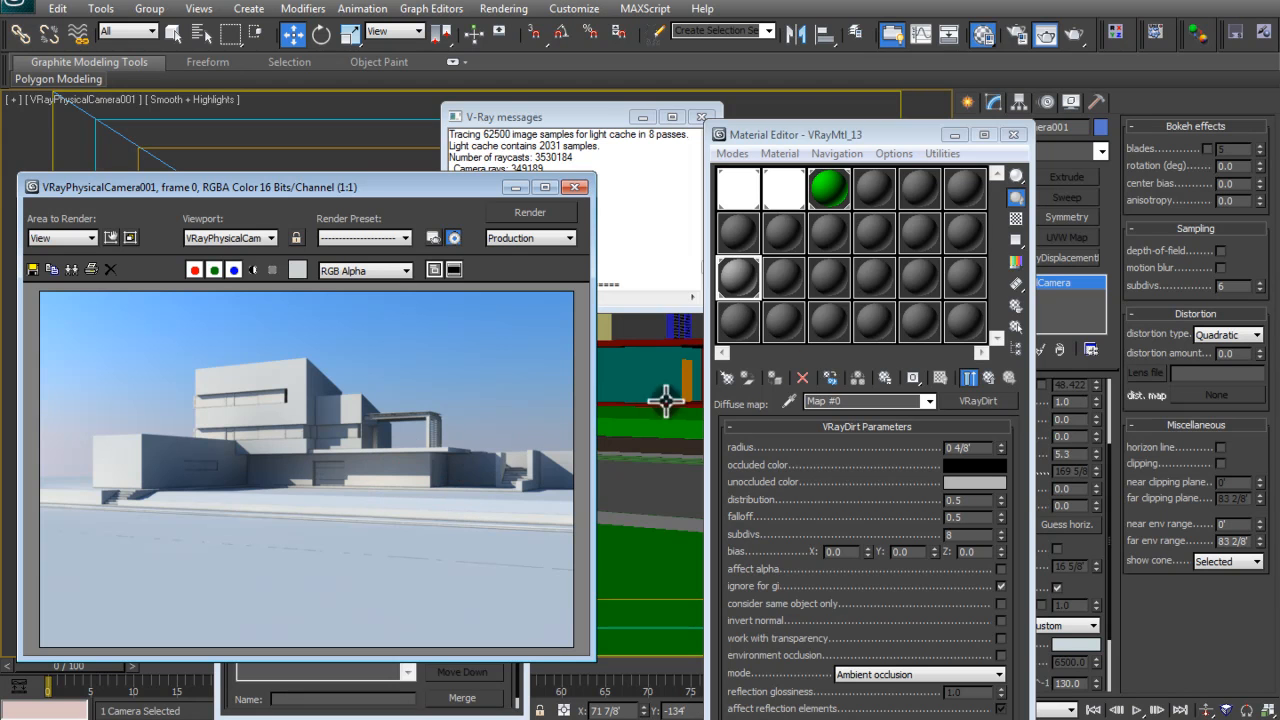
Duplicate VRayMtl_13 into the sample slot directly below it and clear the diffuse map from the copy
left_click_drag(825, 384, 742, 326)
left_click(748, 316)
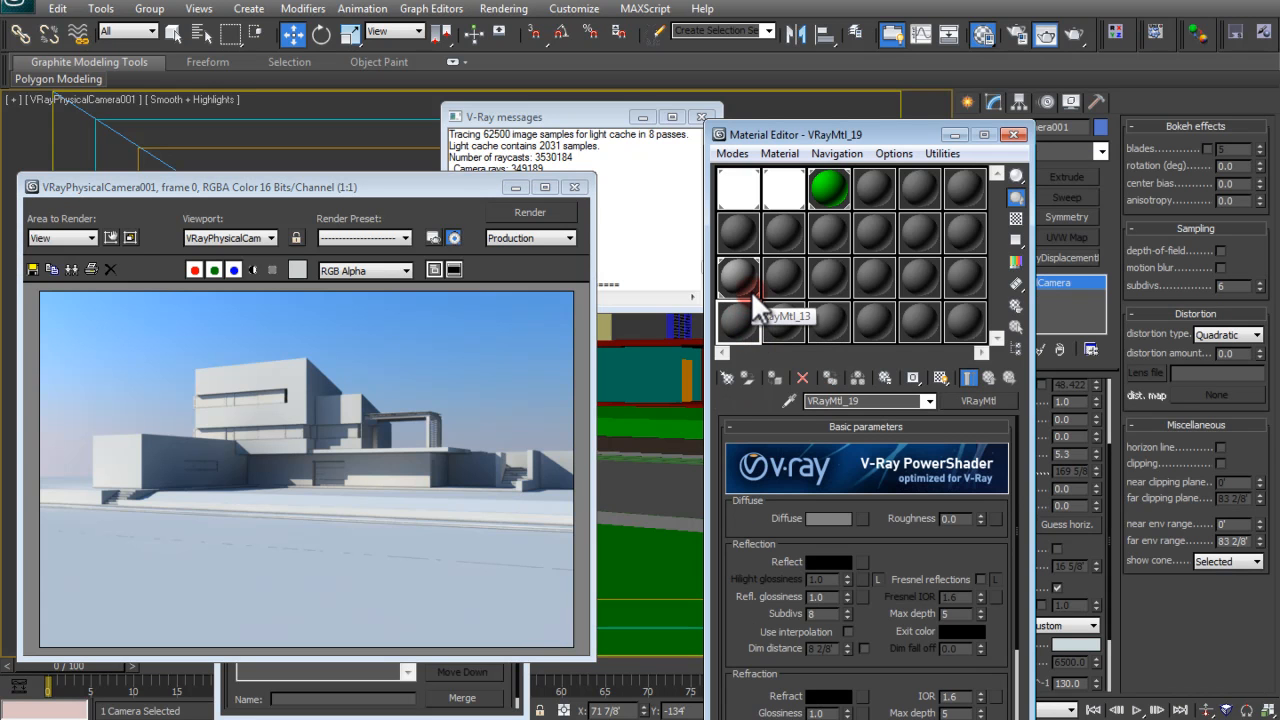
left_click_drag(753, 295, 748, 317)
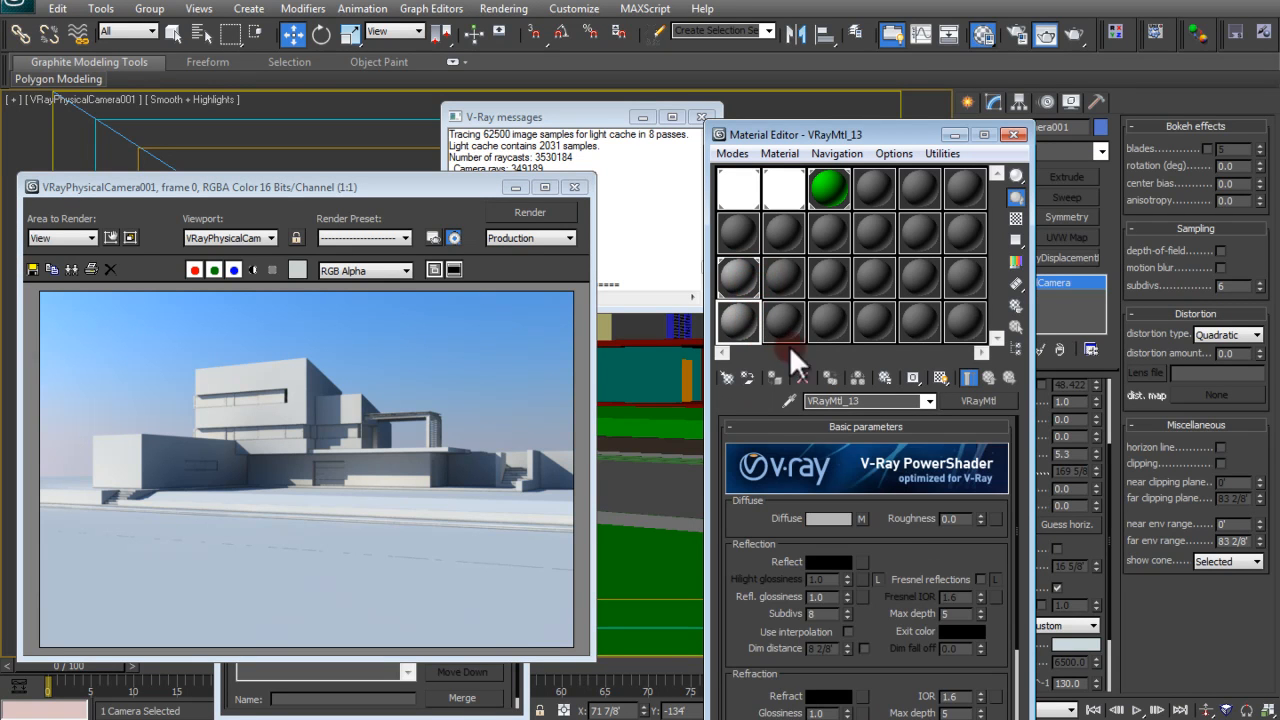
right_click(860, 515)
left_click(892, 568)
left_click(744, 282)
left_click(744, 315)
Display the V-Ray global switches in Render Setup and copy the diffuse color of the duplicated VRayMtl_13
left_click(1015, 30)
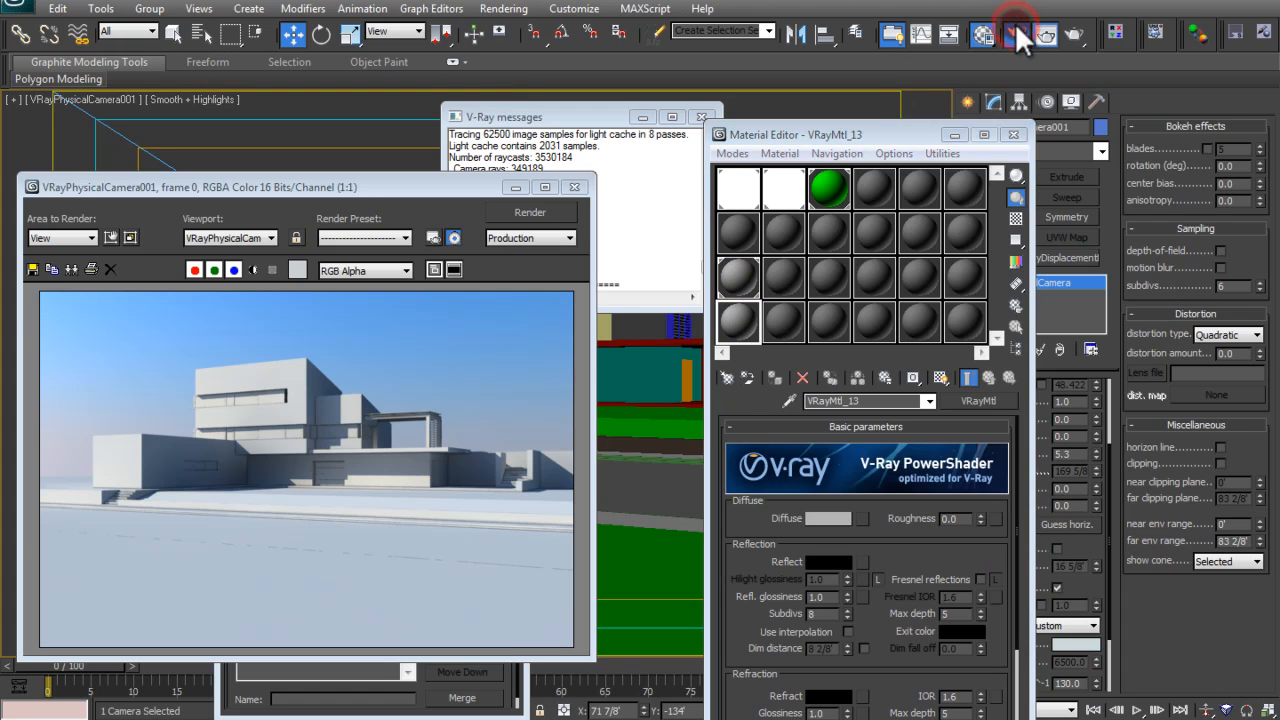
left_click_drag(896, 104, 445, 111)
left_click(401, 125)
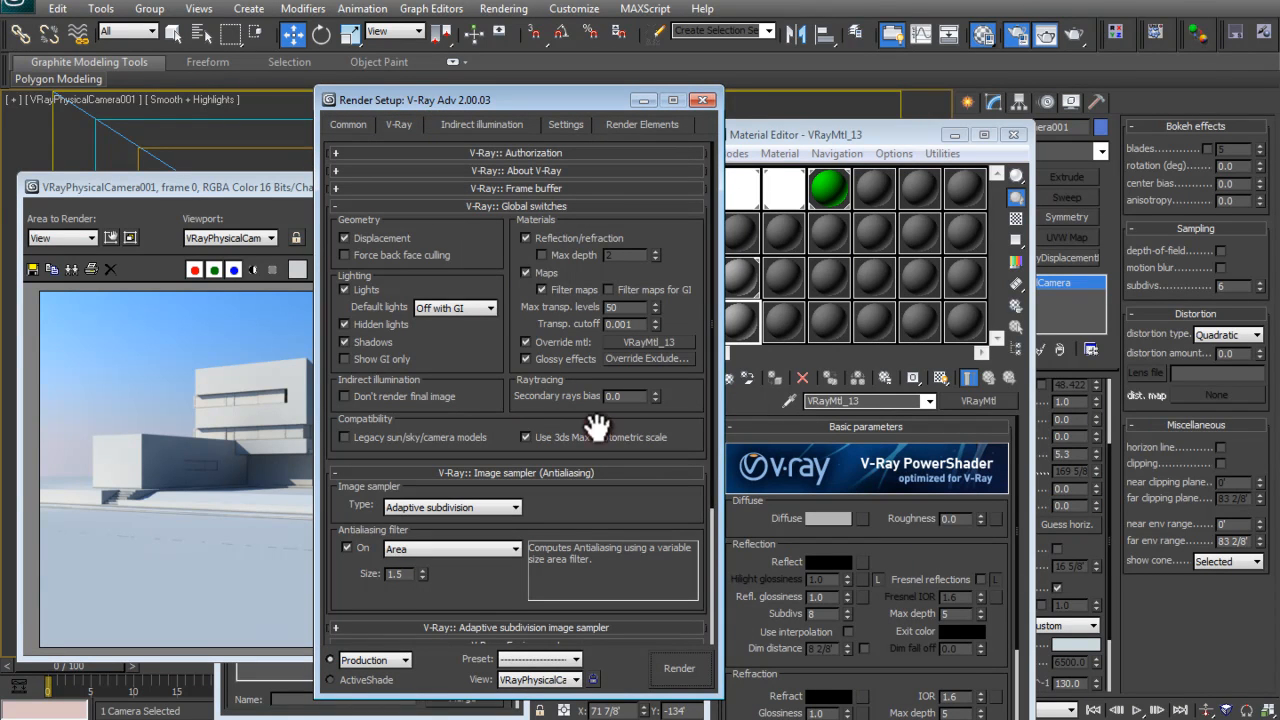
left_click(830, 380)
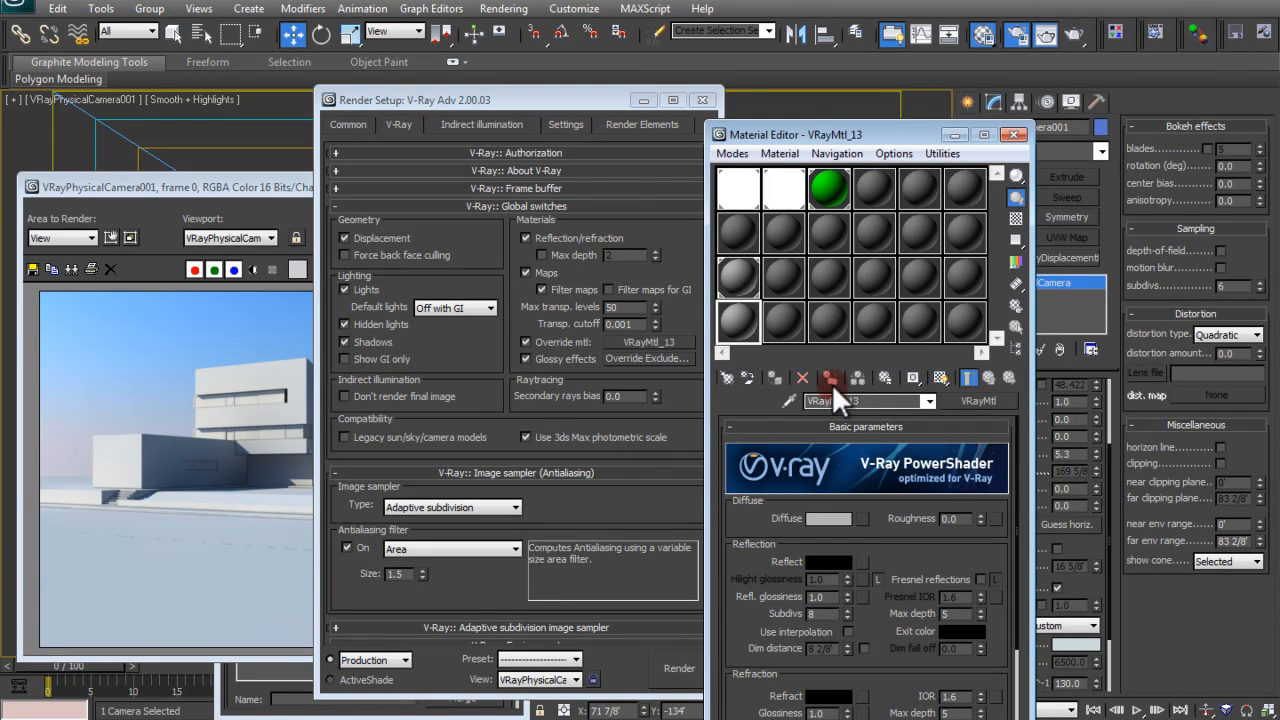
right_click(834, 521)
left_click(860, 532)
Search the map browser for VRayD and assign a VRayDirt map to the diffuse of the duplicated VRayMtl_13
left_click(862, 519)
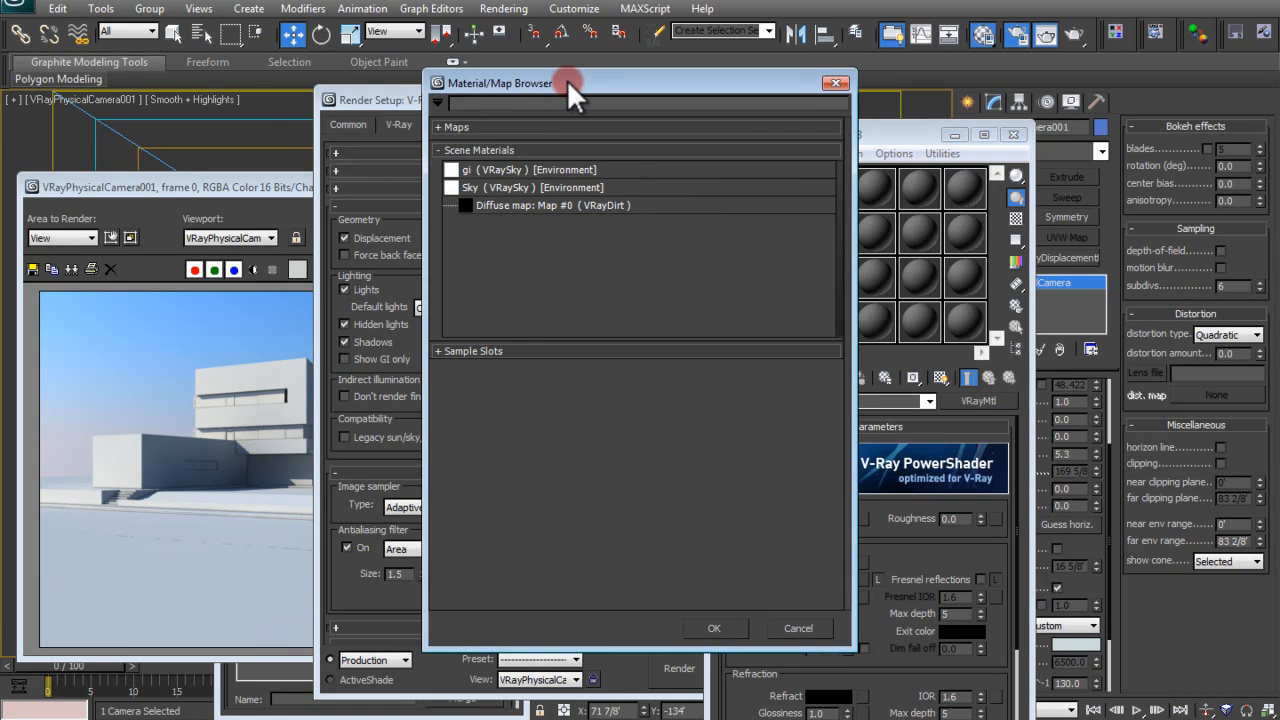
left_click_drag(567, 83, 537, 105)
left_click(494, 126)
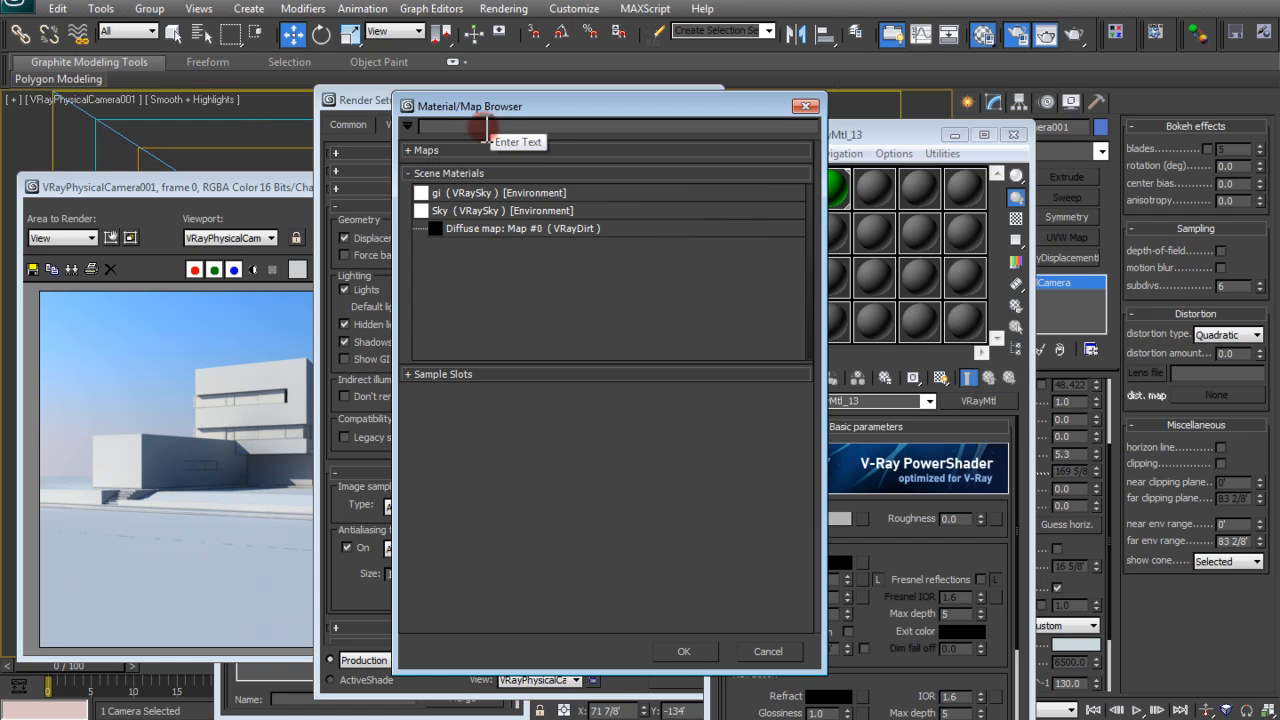
type("VRAY")
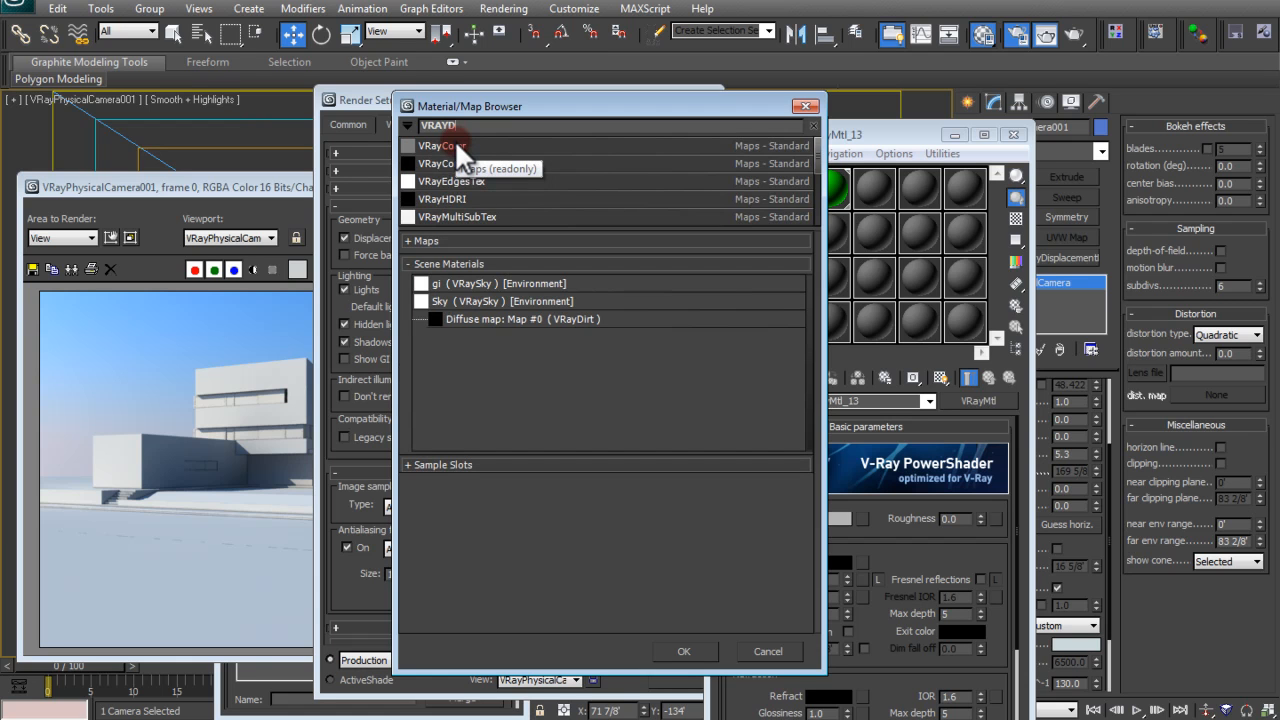
type("D")
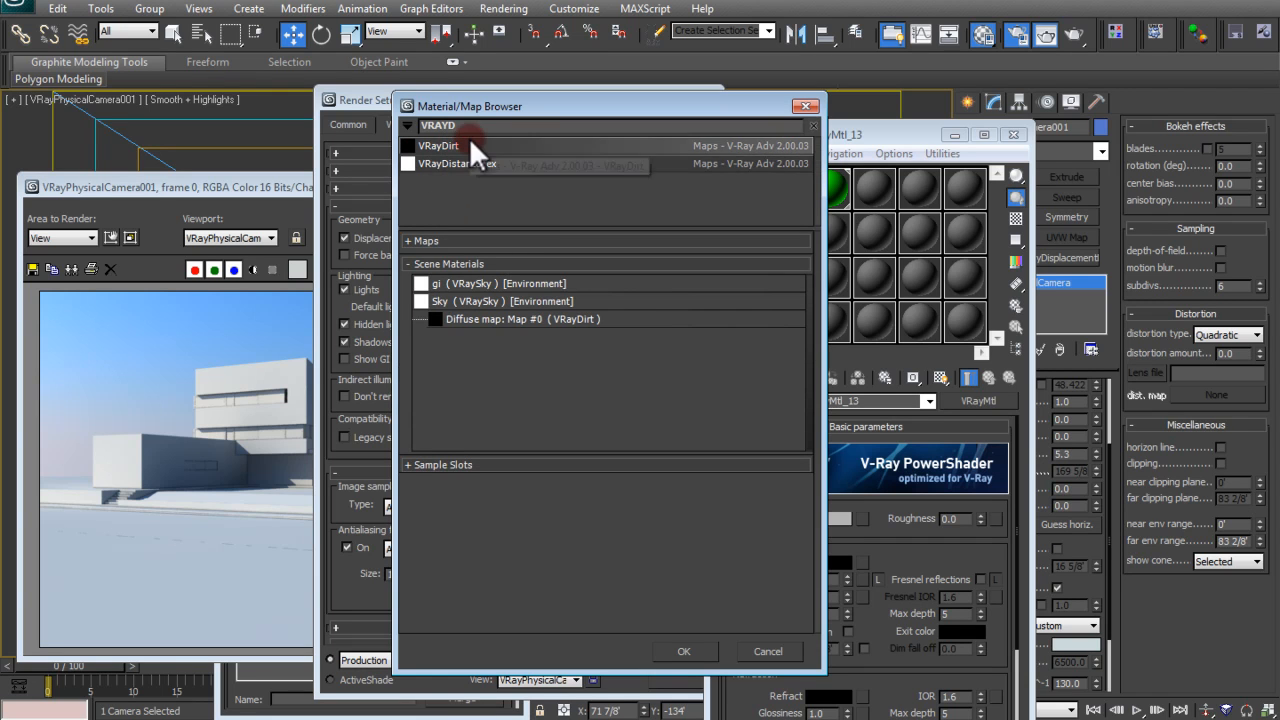
double_click(467, 143)
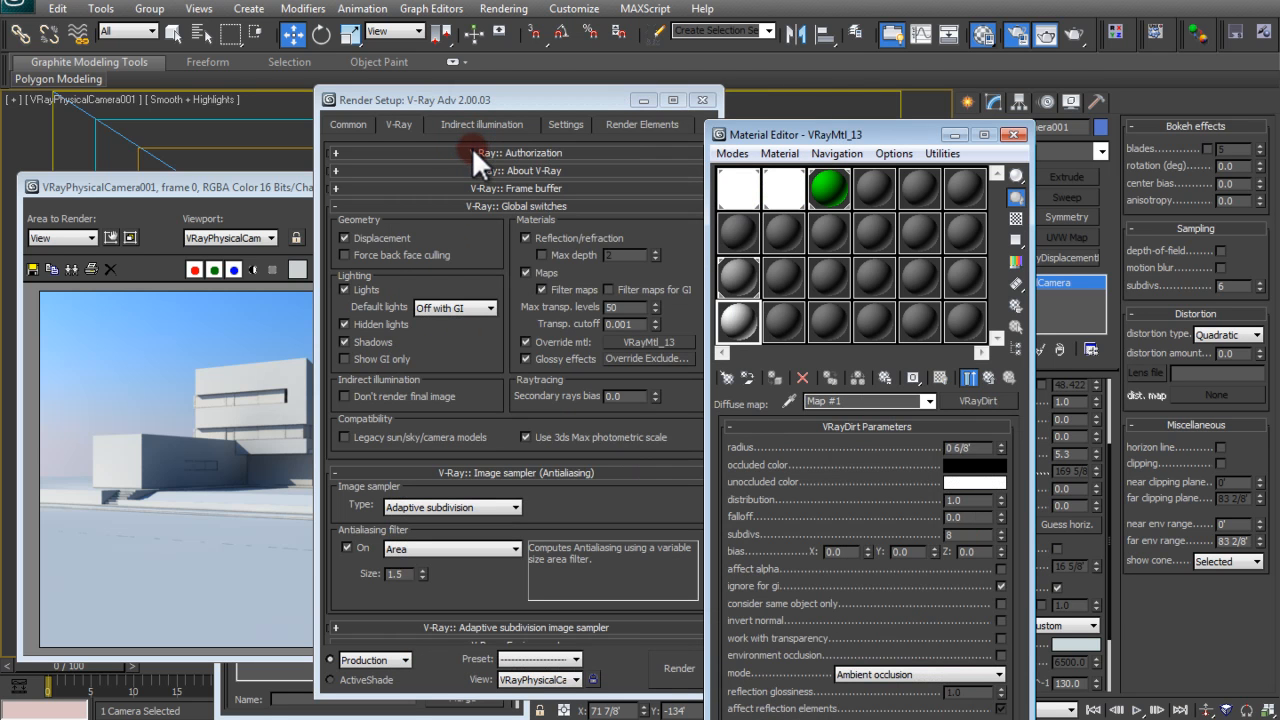
Set the new VRayDirt radius to 0 4/8' and paste the copied color as its unoccluded color
left_click(927, 443)
type("4")
left_click(966, 500)
right_click(967, 481)
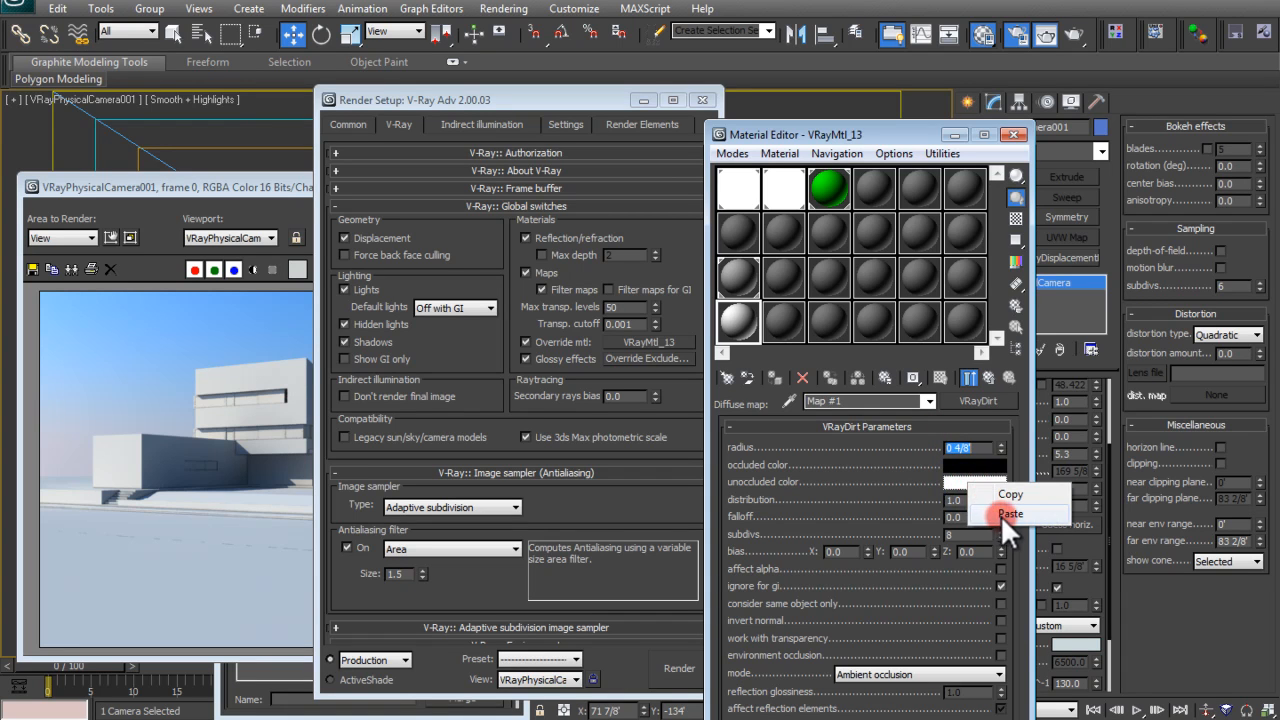
left_click(1003, 513)
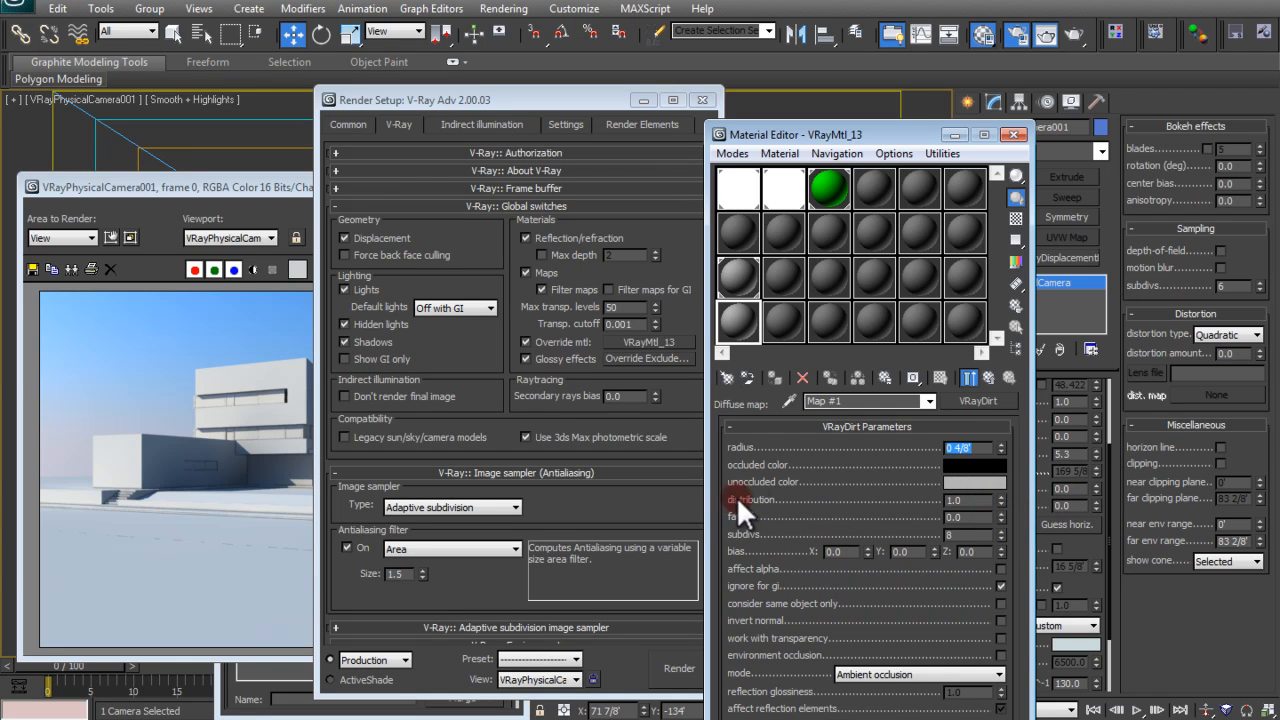
Set the VRayDirt distribution and falloff both to 0.5 and close the Material Editor
double_click(978, 500)
type(".5")
key("Tab")
type(".5")
key("Return")
left_click(1018, 133)
Examine the dirt-map render up close along the house's walls, corners and entrance steps
left_click(228, 436)
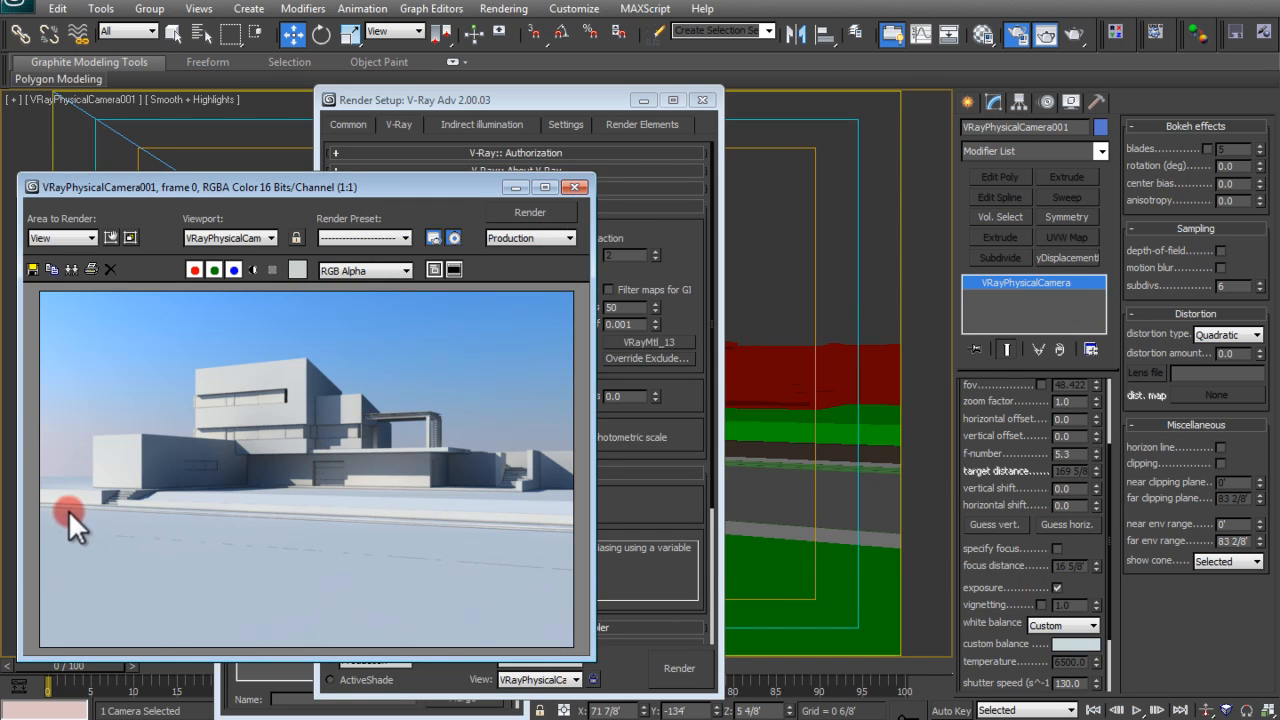
scroll(406, 519, "up", 5)
middle_click_drag(540, 480, 240, 547)
middle_click_drag(460, 465, 82, 506)
scroll(82, 506, "down", 2)
middle_click_drag(170, 365, 514, 463)
scroll(332, 481, "down", 1)
scroll(362, 404, "down", 1)
scroll(364, 404, "up", 1)
middle_click_drag(364, 404, 473, 404)
scroll(473, 404, "down", 1)
left_click_drag(477, 190, 550, 165)
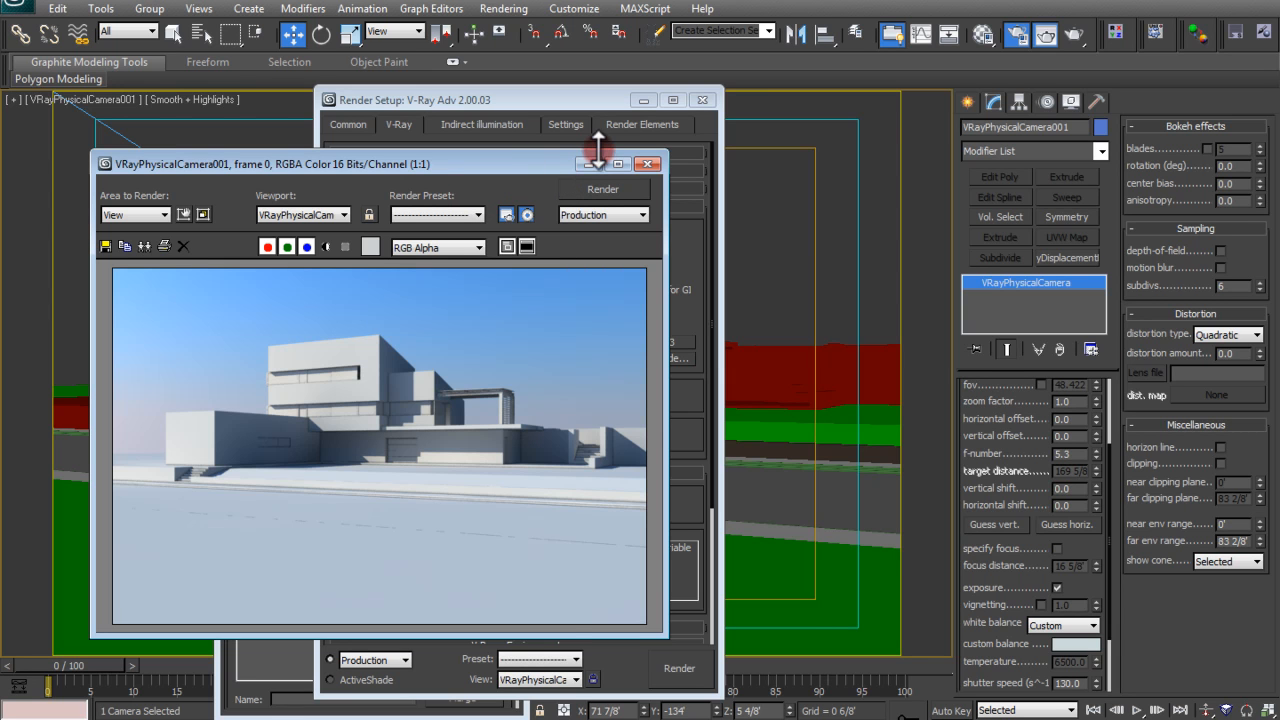
left_click_drag(461, 158, 493, 142)
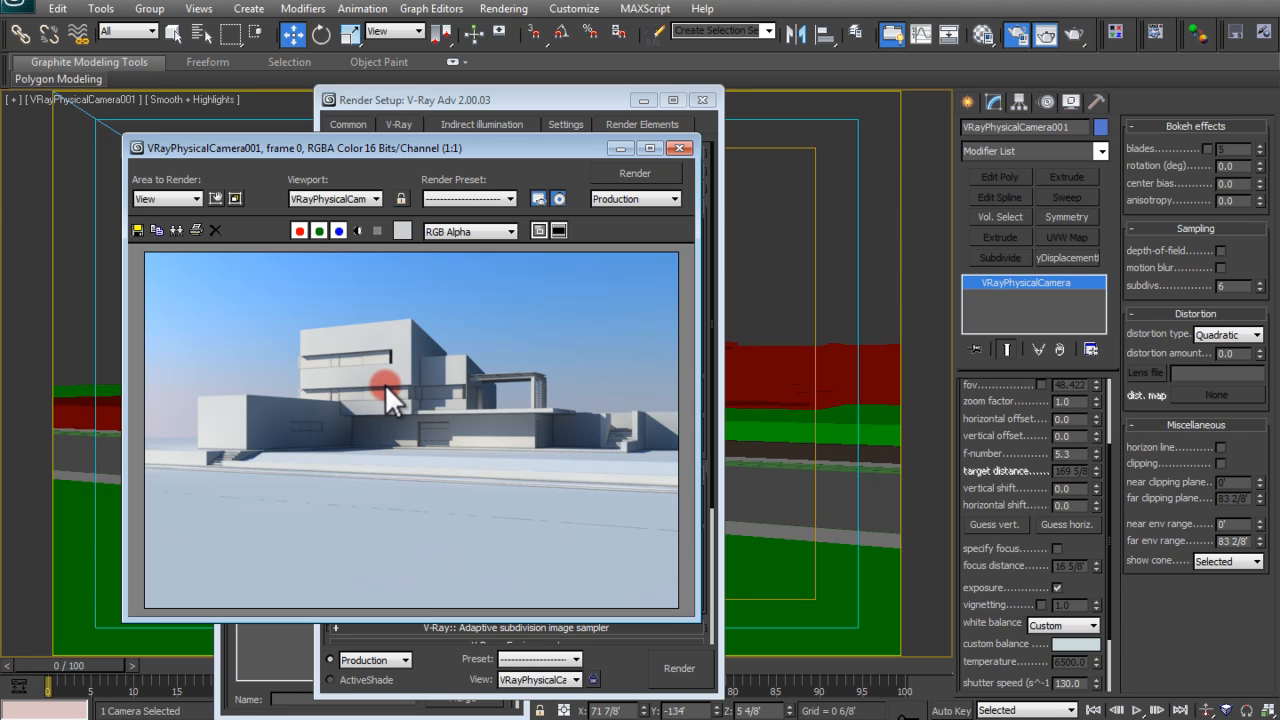
Review the VRaySky sample slots and the override material's sample slot alongside the Render Setup and the rendered image
left_click(453, 107)
left_click(985, 30)
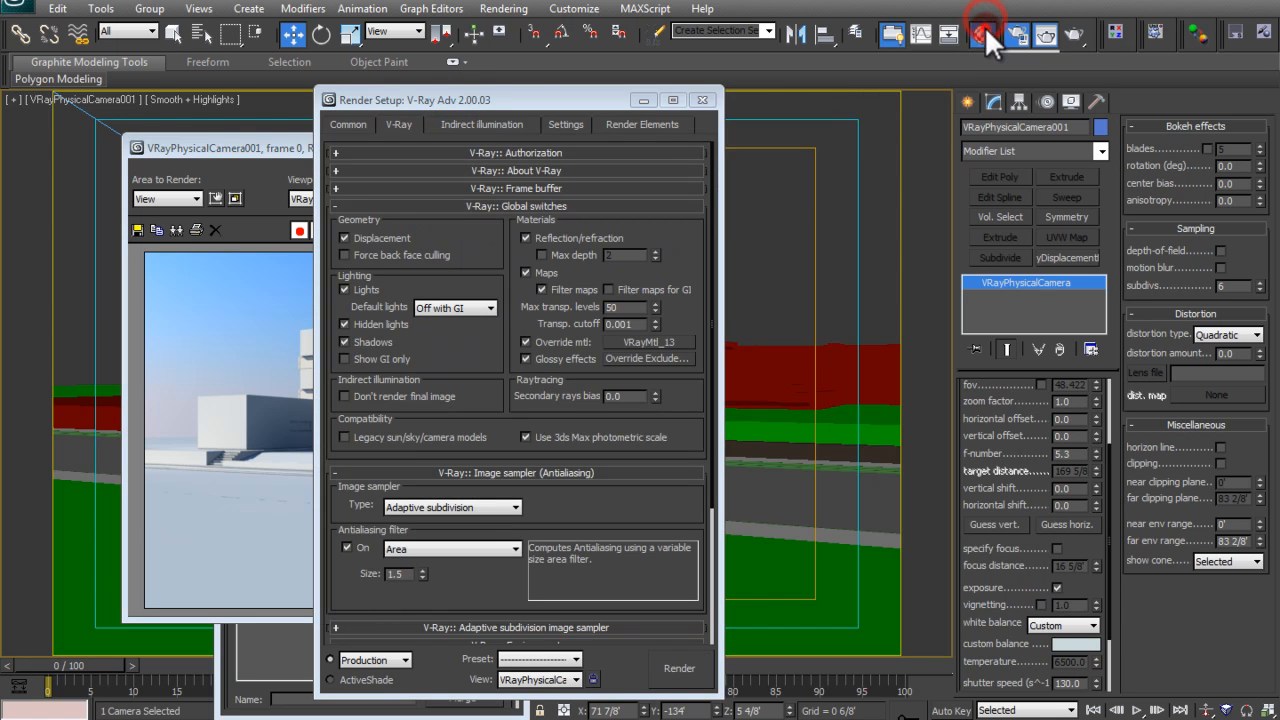
left_click(740, 184)
left_click(775, 182)
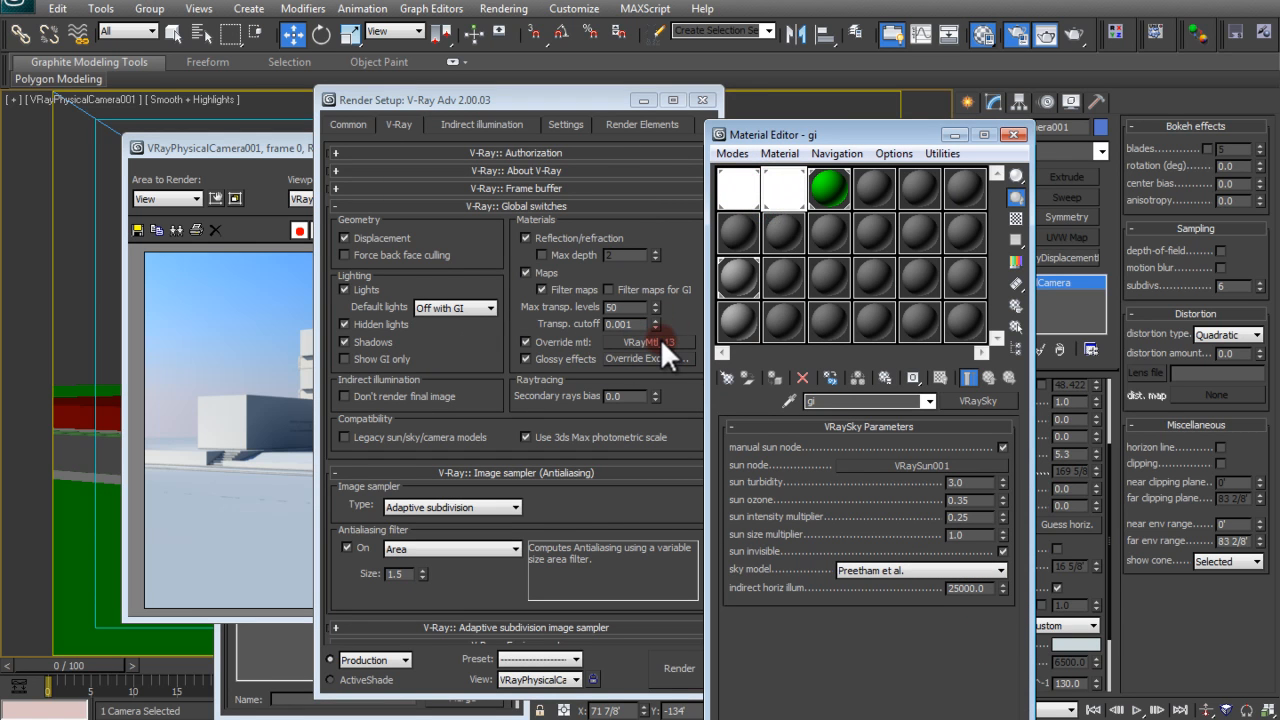
mouse_move(660, 338)
left_mouse_down()
mouse_move(732, 309)
mouse_move(748, 278)
left_mouse_up()
left_click(285, 427)
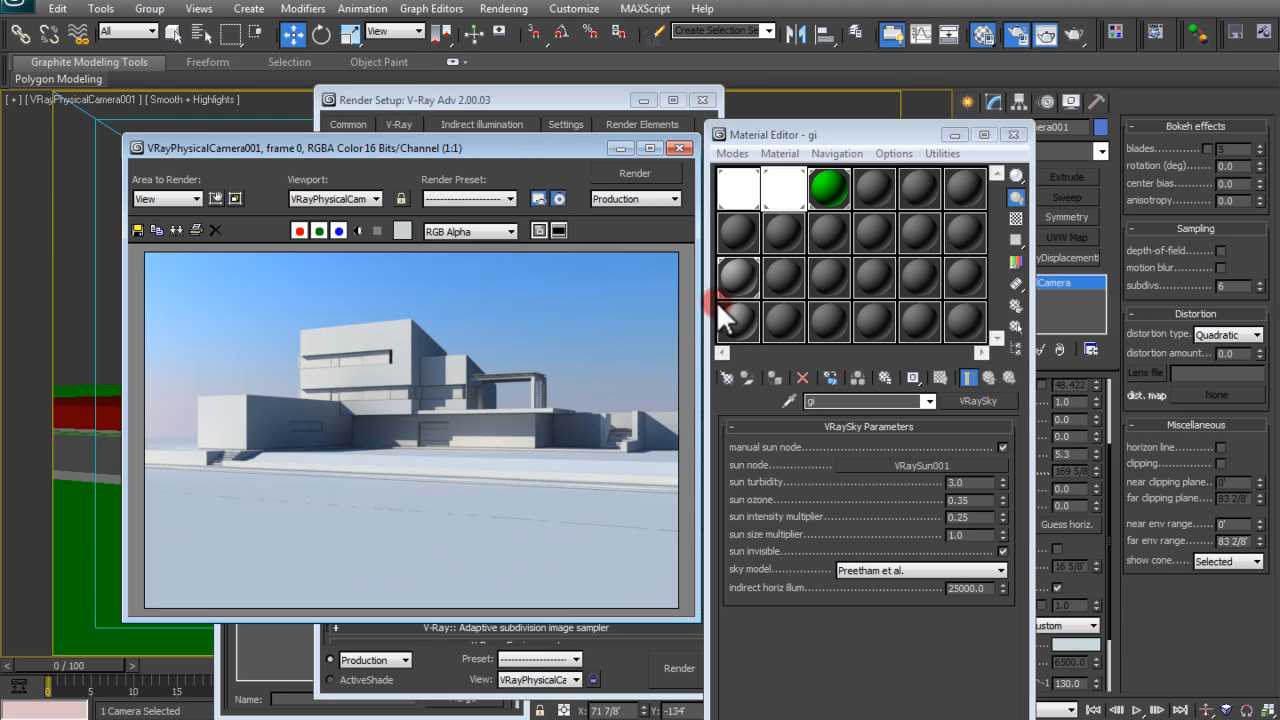
left_click_drag(720, 287, 740, 279)
Turn off the override material in the global switches and render the camera view with the original scene materials
left_click_drag(574, 93, 645, 92)
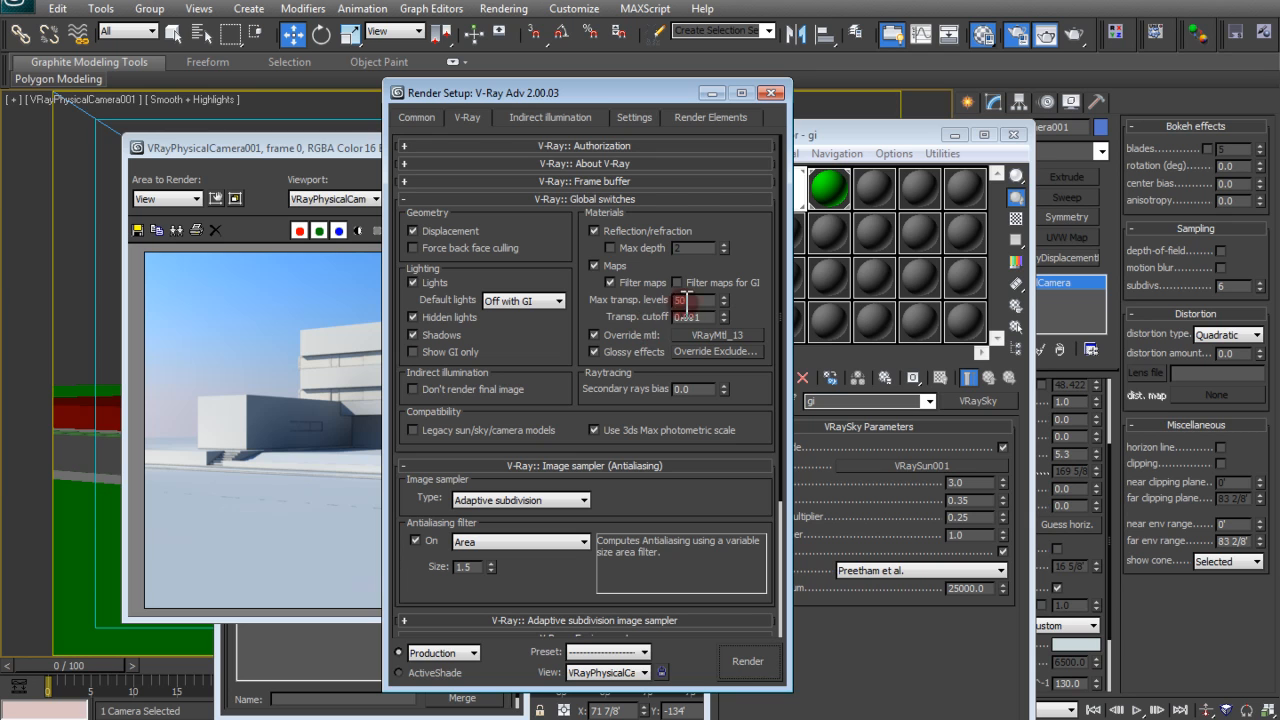
left_click(625, 334)
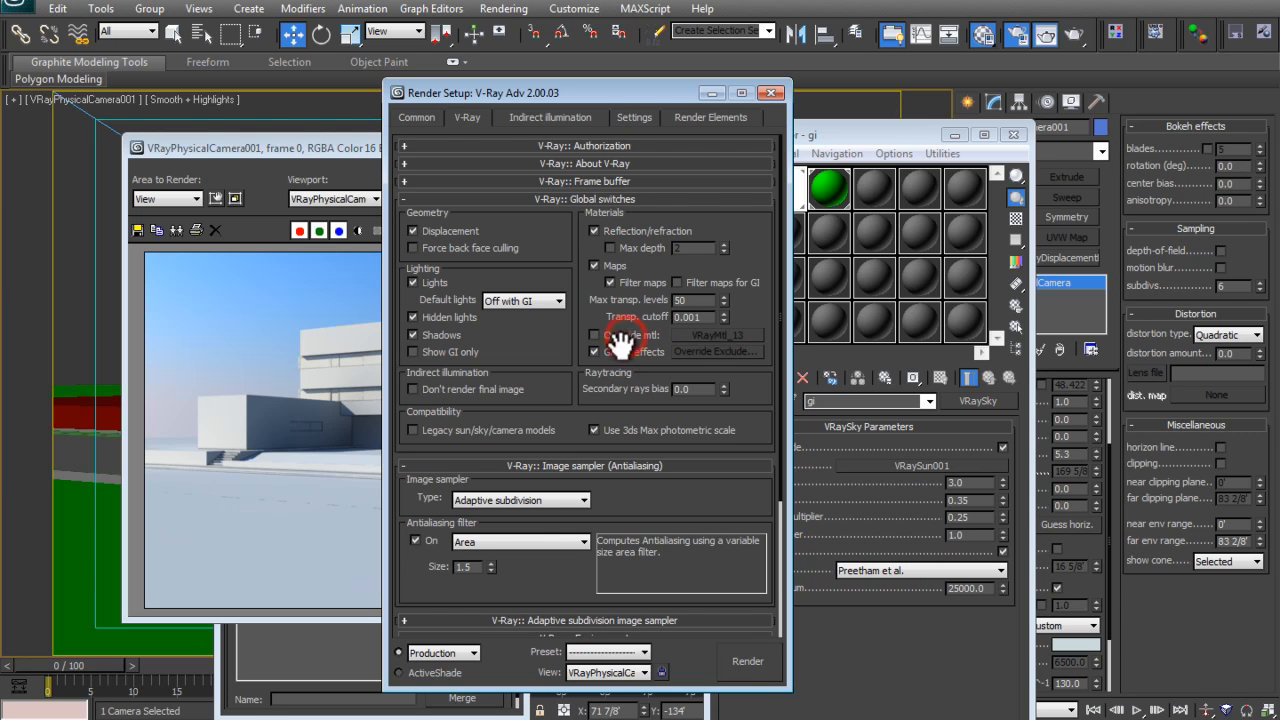
left_click(748, 661)
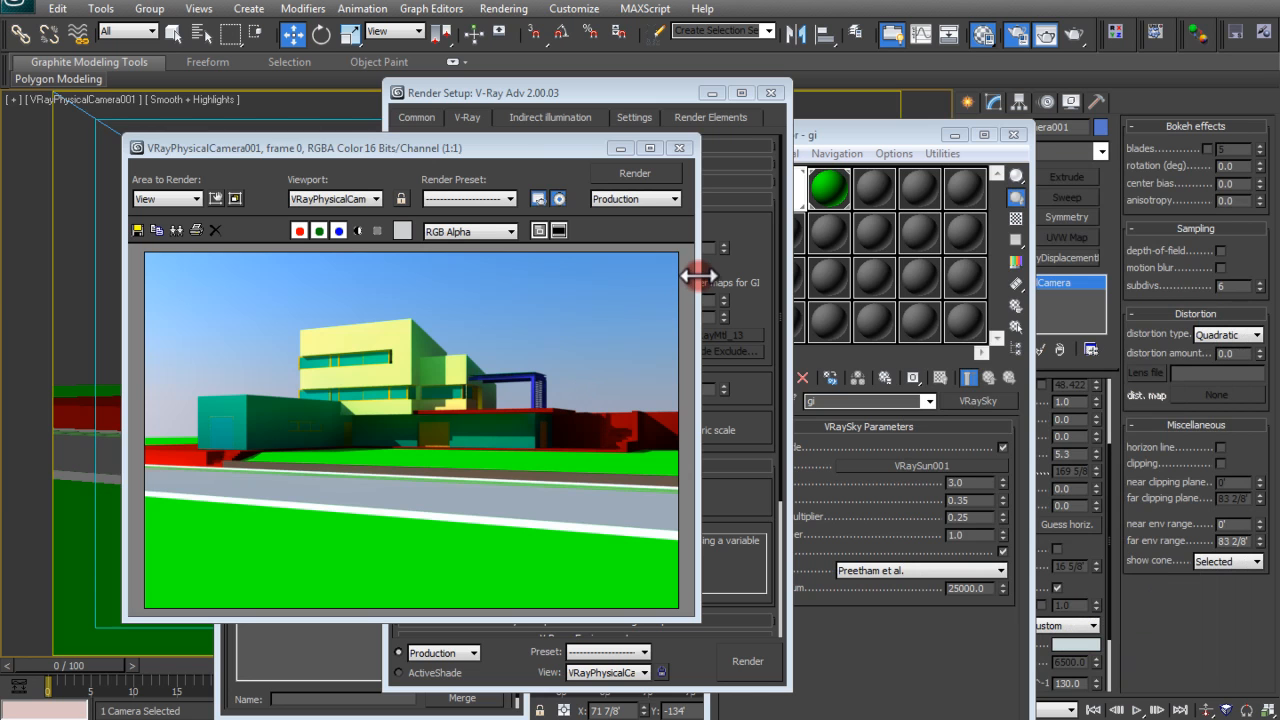
left_click_drag(519, 142, 845, 134)
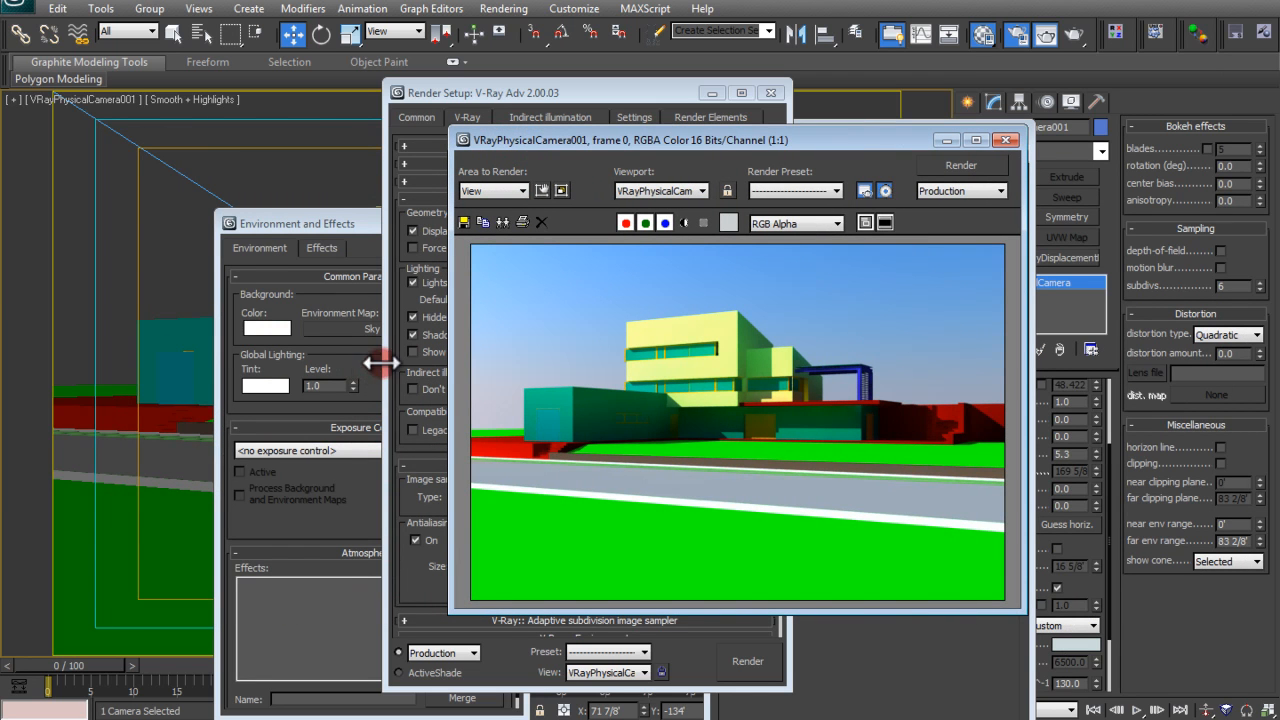
left_click_drag(901, 136, 881, 140)
Close the rendered frame, Environment and Effects, Render Setup and V-Ray messages windows, leaving only the Material Editor open
left_click(977, 142)
left_click_drag(354, 222, 350, 228)
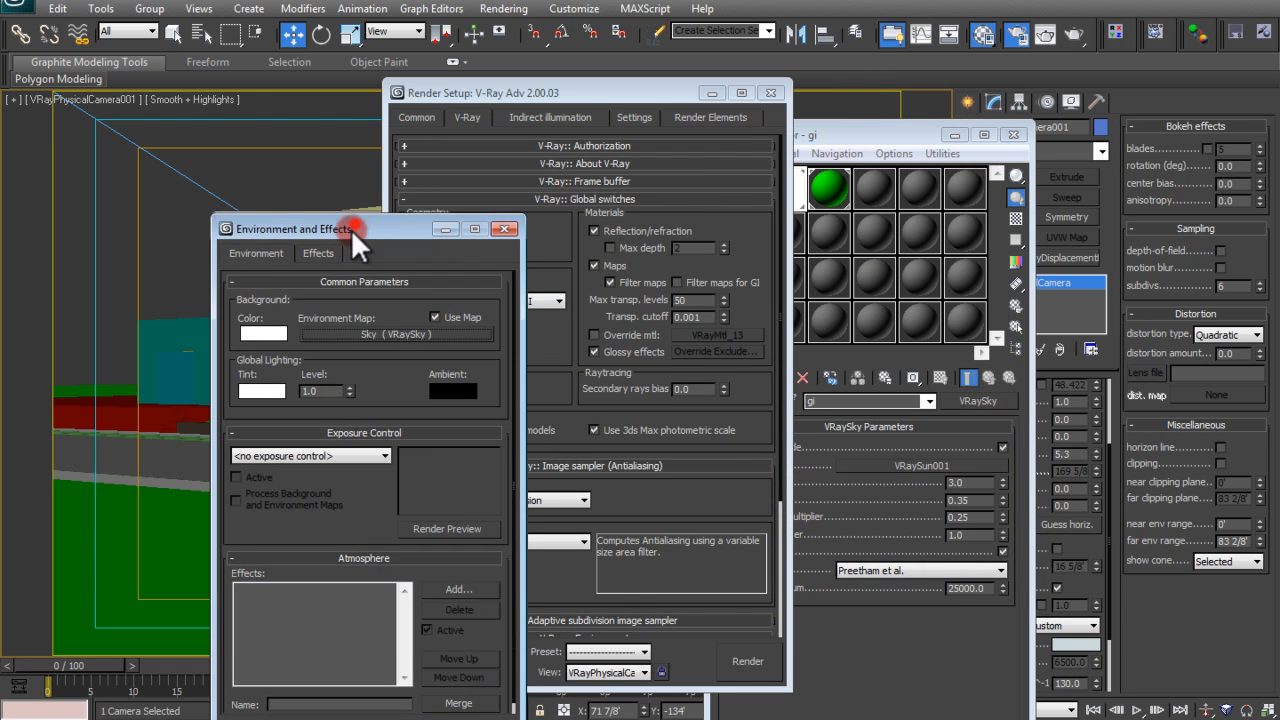
left_click(961, 135)
left_click(506, 230)
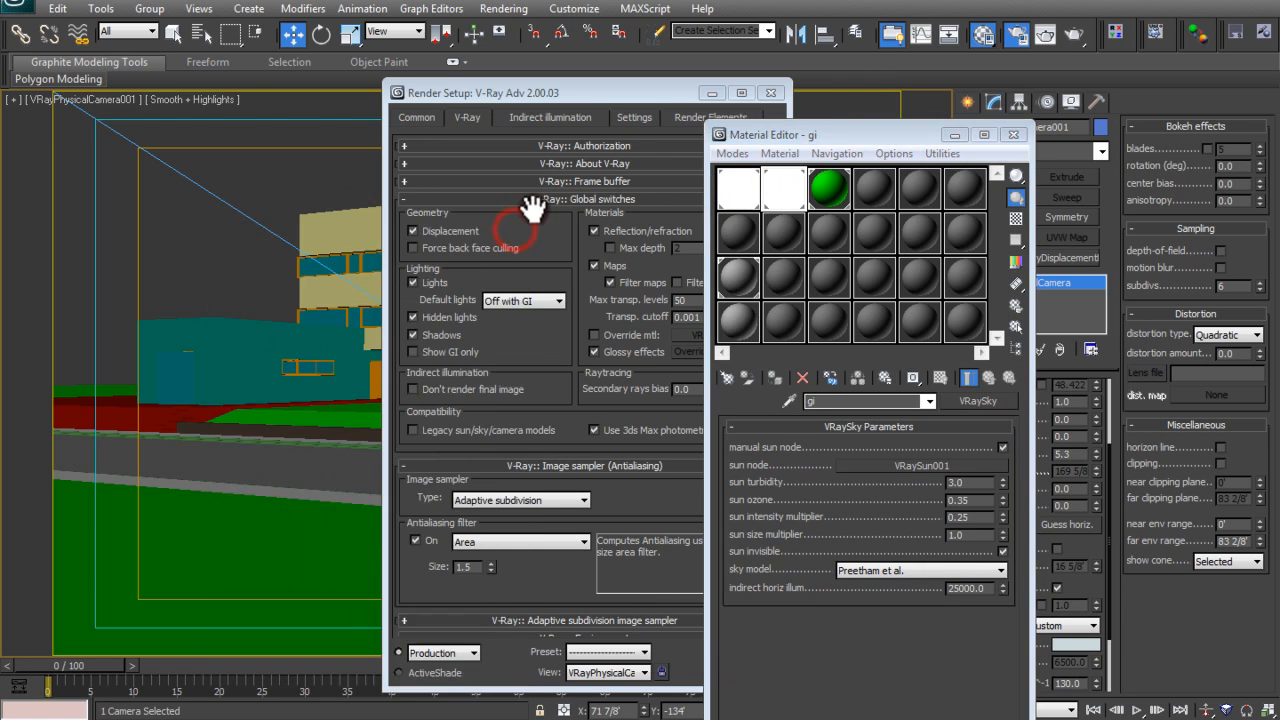
left_click(773, 88)
left_click(703, 116)
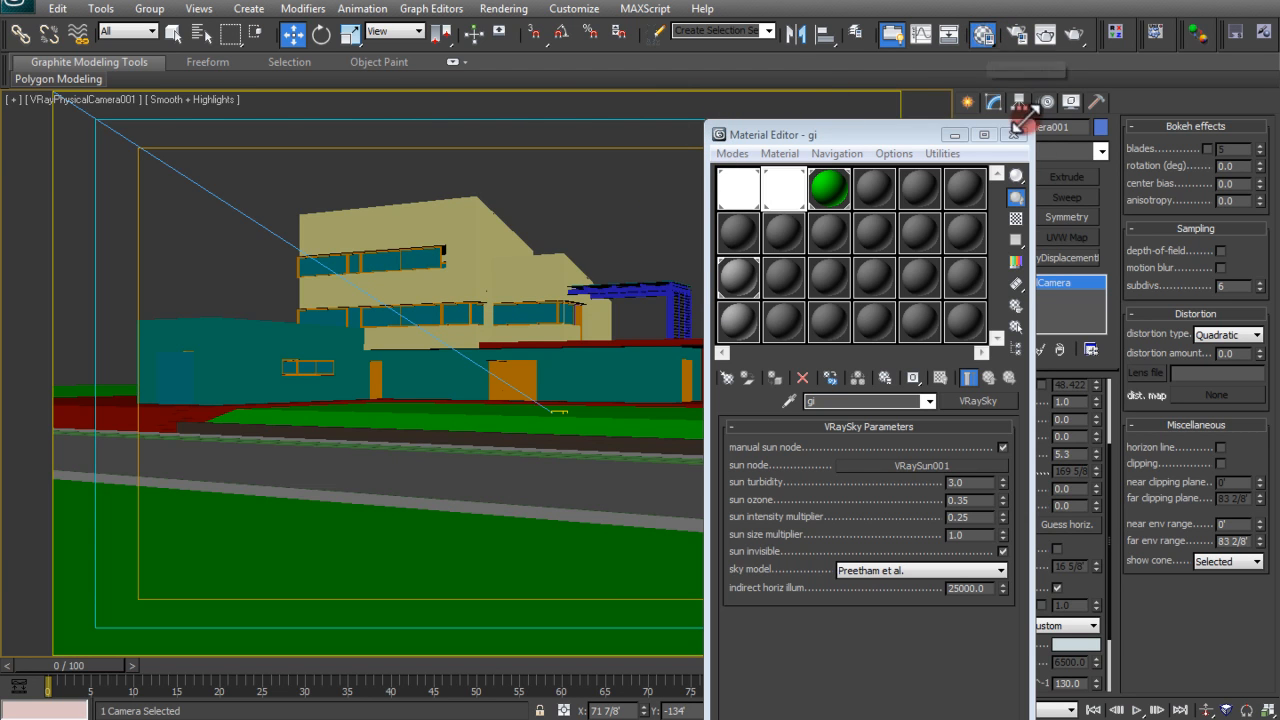
left_click(1013, 134)
left_click(981, 38)
left_click_drag(852, 138, 872, 121)
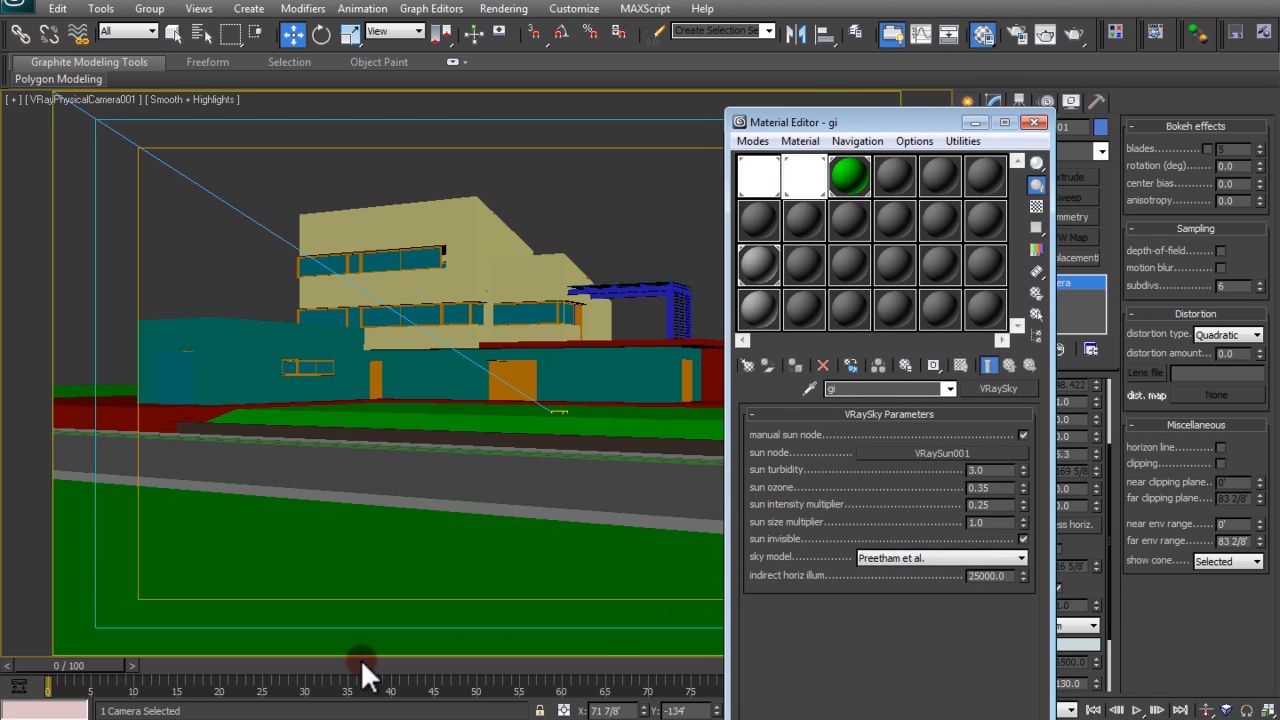
Switch to the IIT Exterior walktrhough folder in Windows Explorer and preview the 2-Lighting_Cameras and 3-Textures images
left_click(277, 719)
left_click(755, 544)
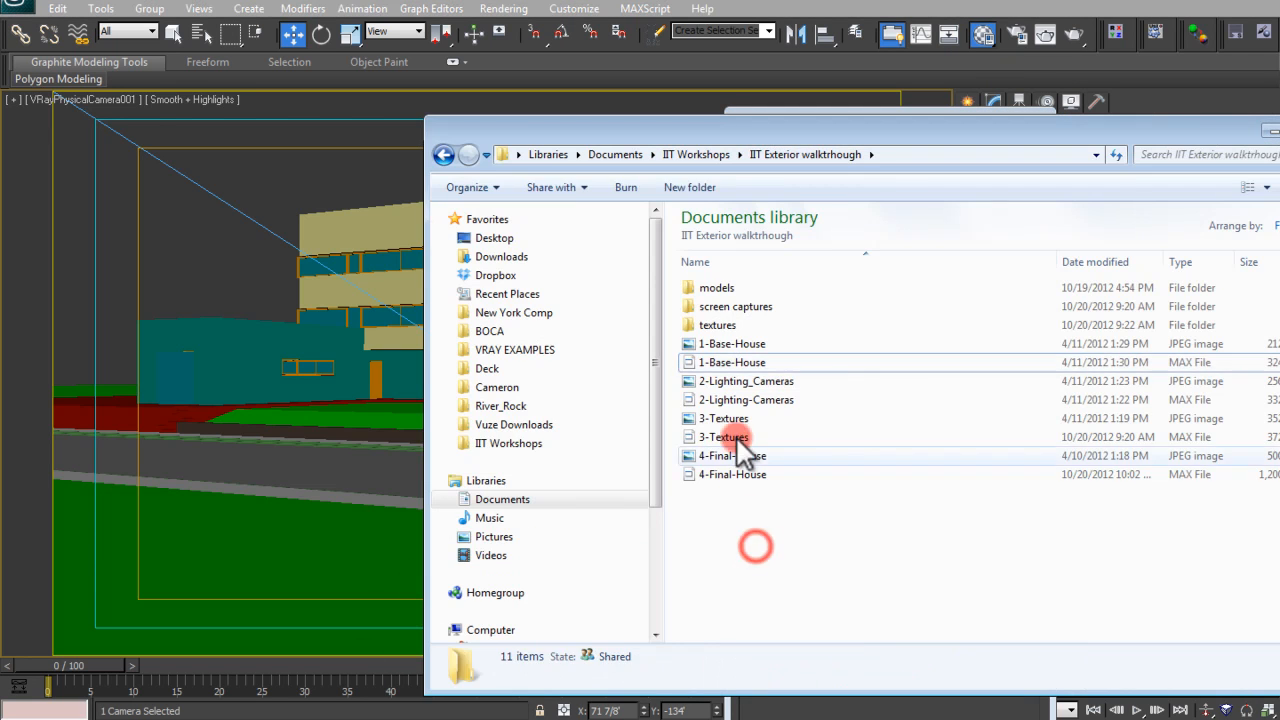
double_click(751, 383)
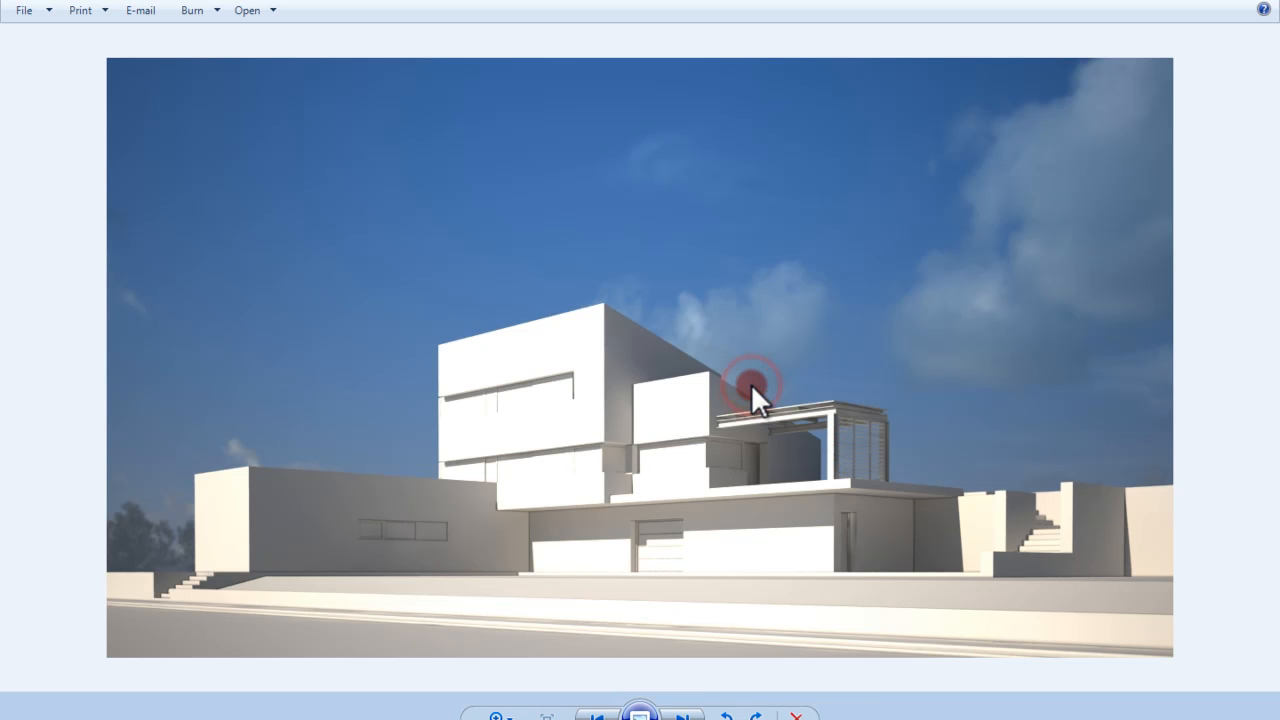
left_click(1279, 2)
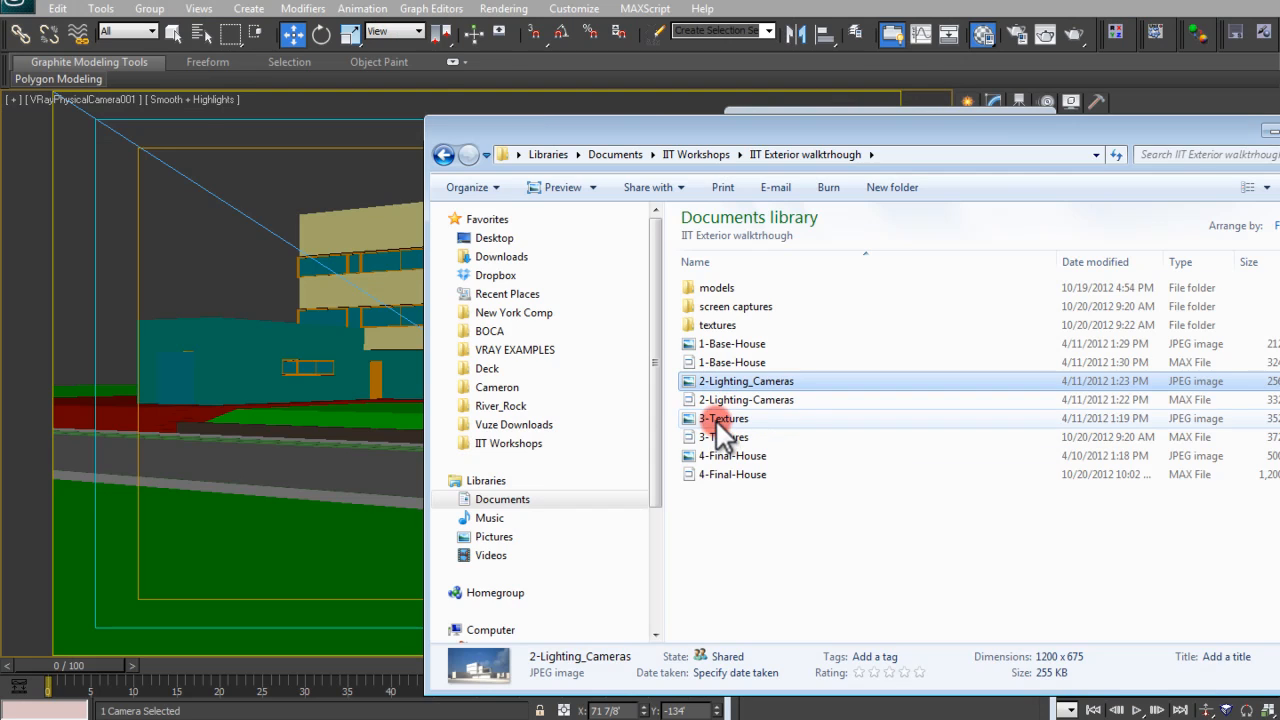
double_click(715, 419)
left_click(1279, 2)
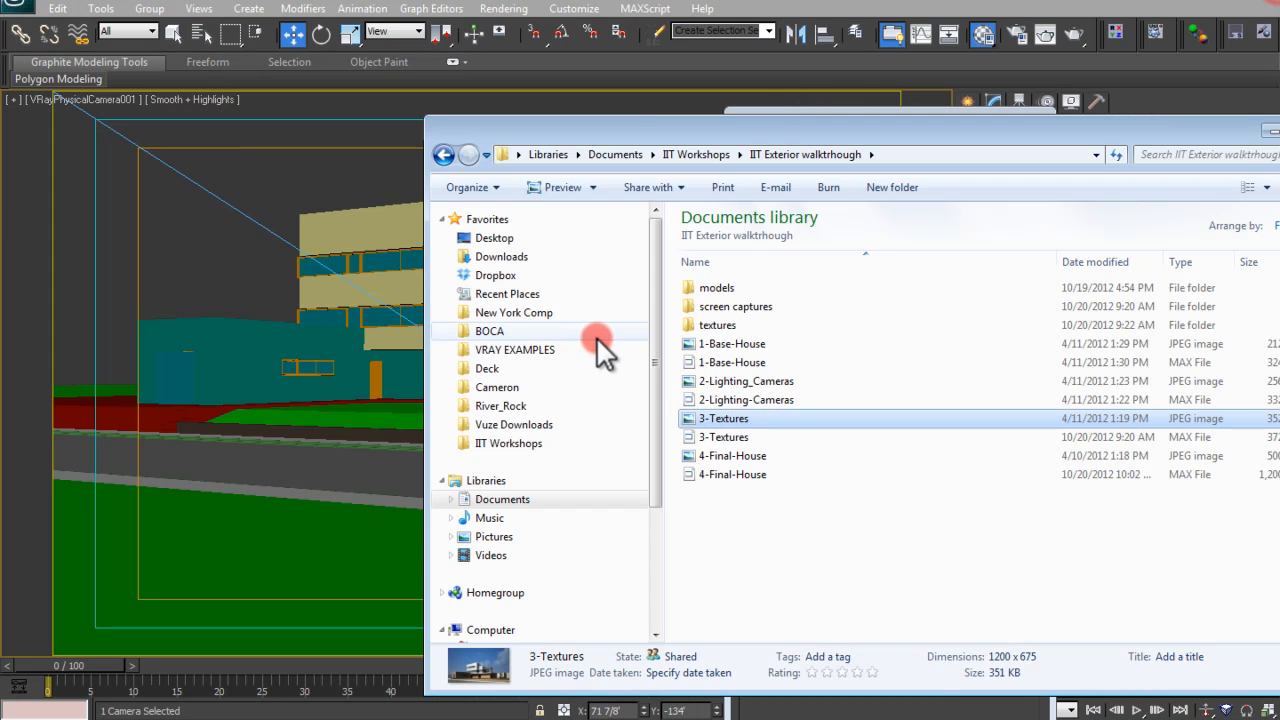
Open the 2-Lighting-Cameras MAX file in 3ds Max without saving changes to the current scene
left_click(740, 400)
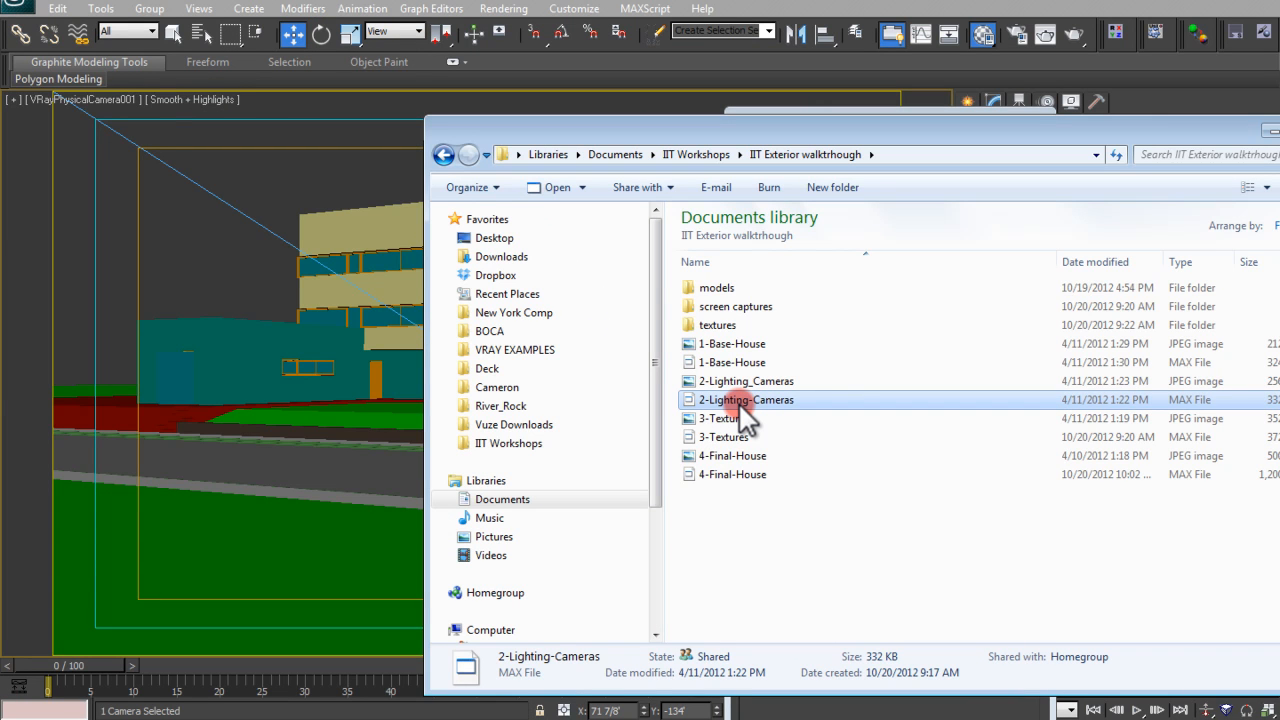
left_click_drag(738, 402, 388, 172)
left_click(422, 183)
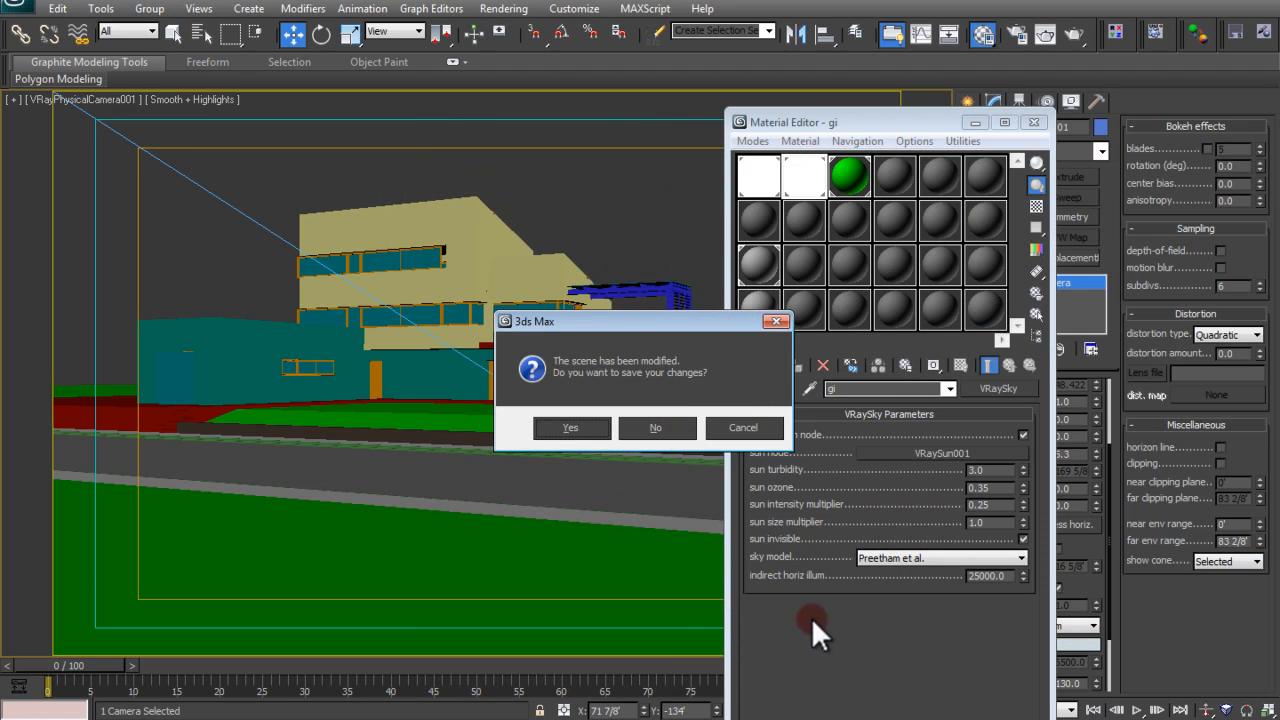
left_click(657, 428)
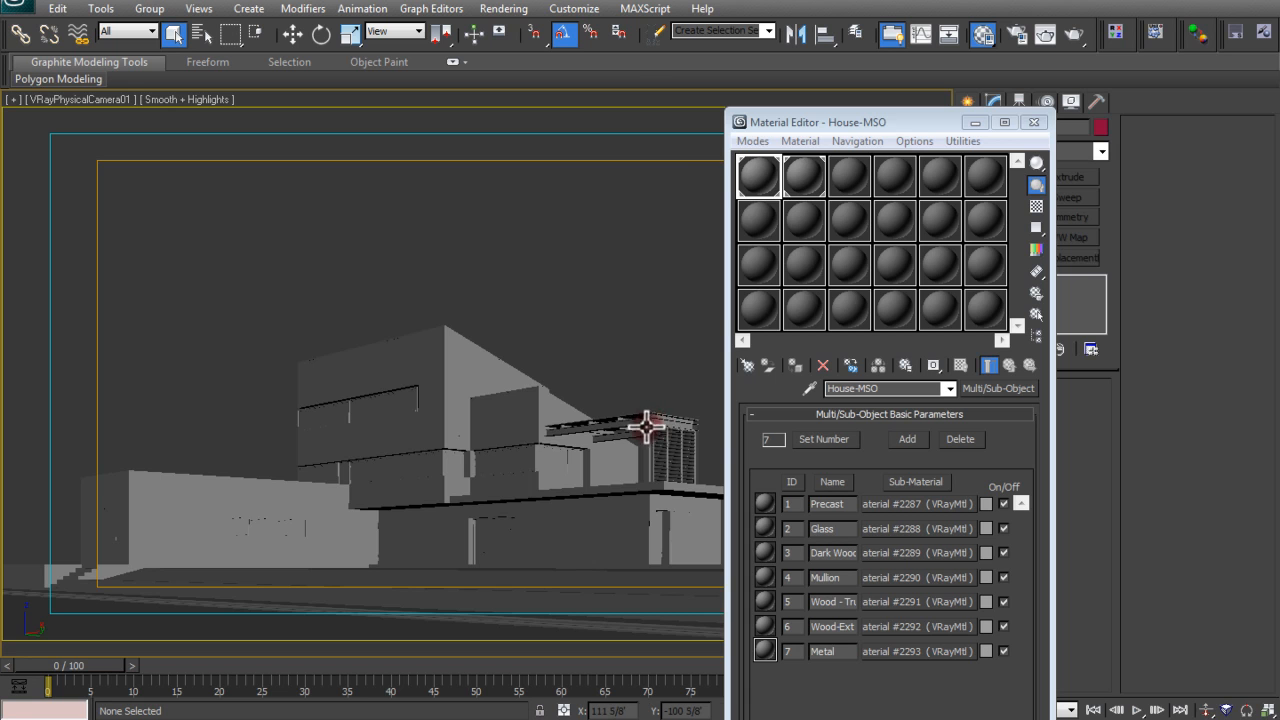
left_click(788, 178)
left_click(759, 178)
left_click(17, 8)
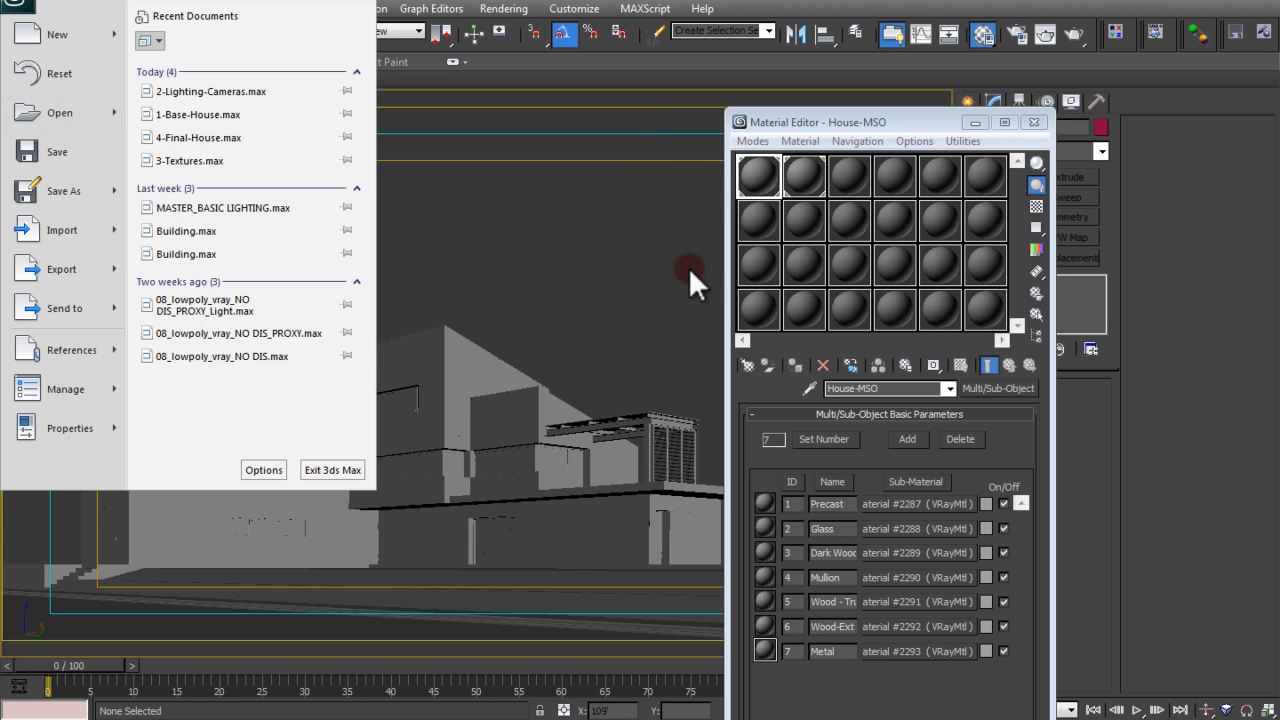
left_click(634, 257)
Activate the House-MSO sample slot and pick the material from the house's upper wall in the camera view
left_click(756, 220)
left_click(759, 178)
left_click(800, 174)
left_click(768, 178)
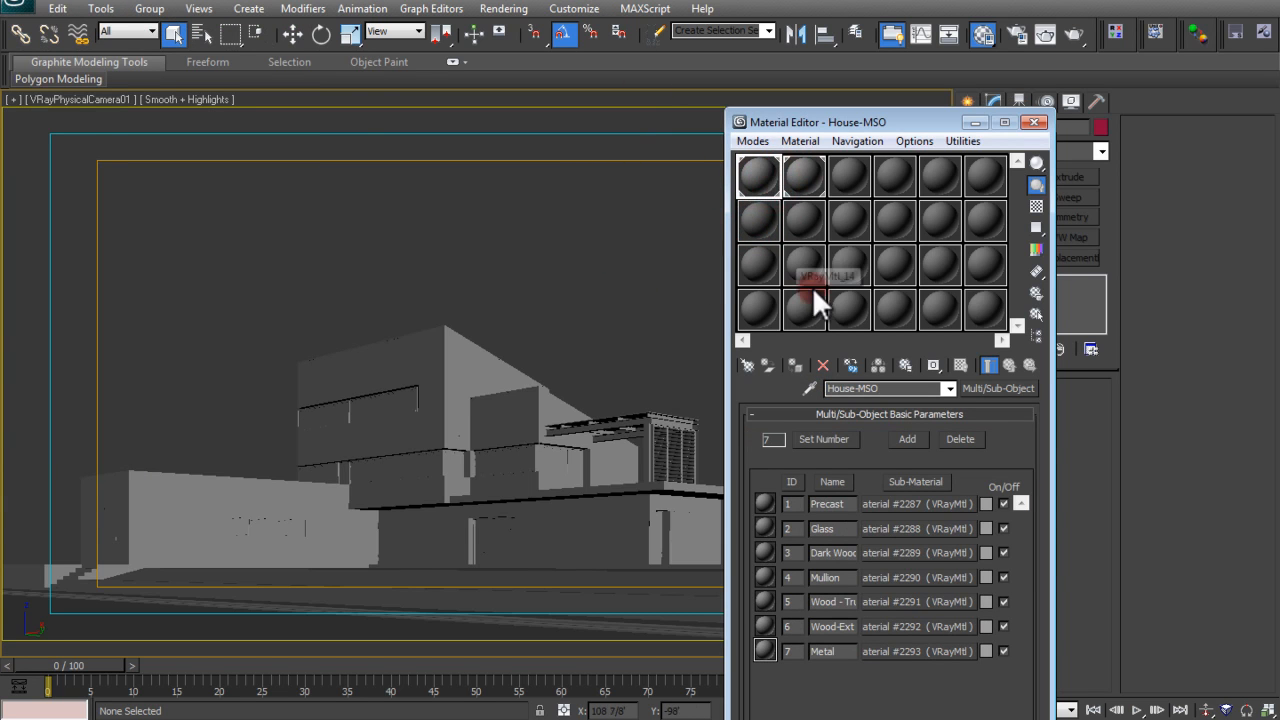
left_click(810, 389)
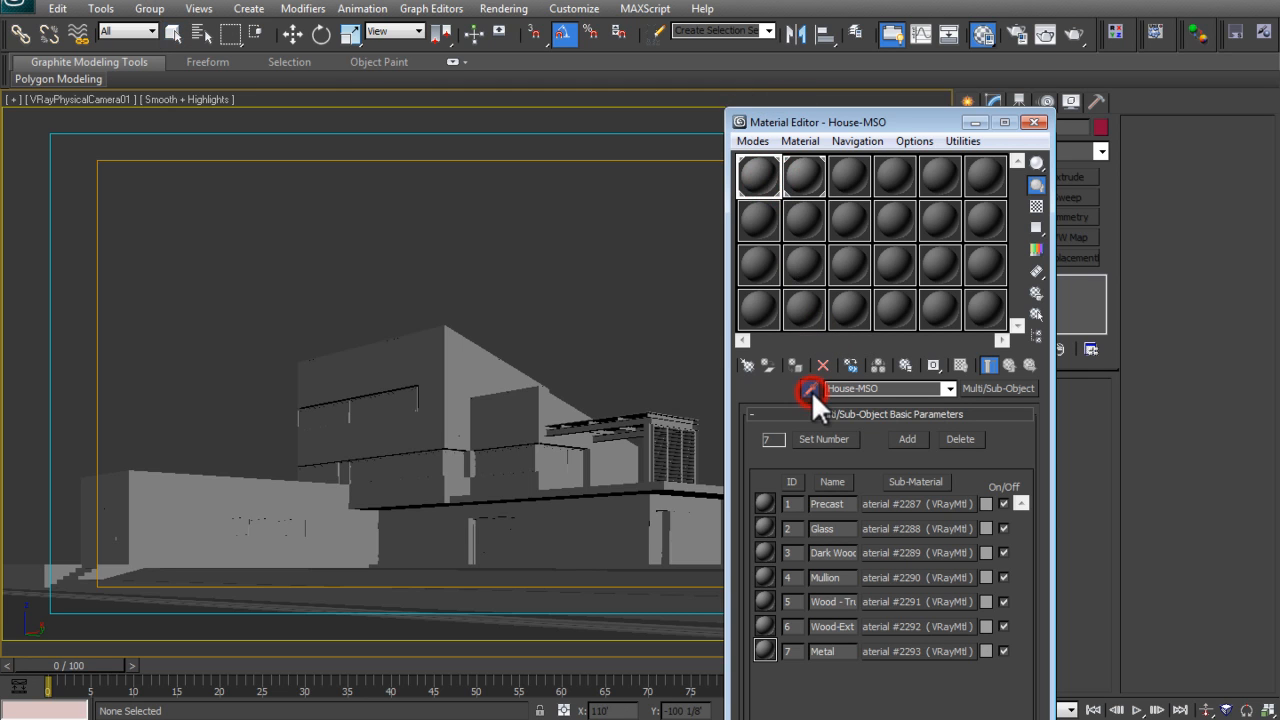
left_click(416, 366)
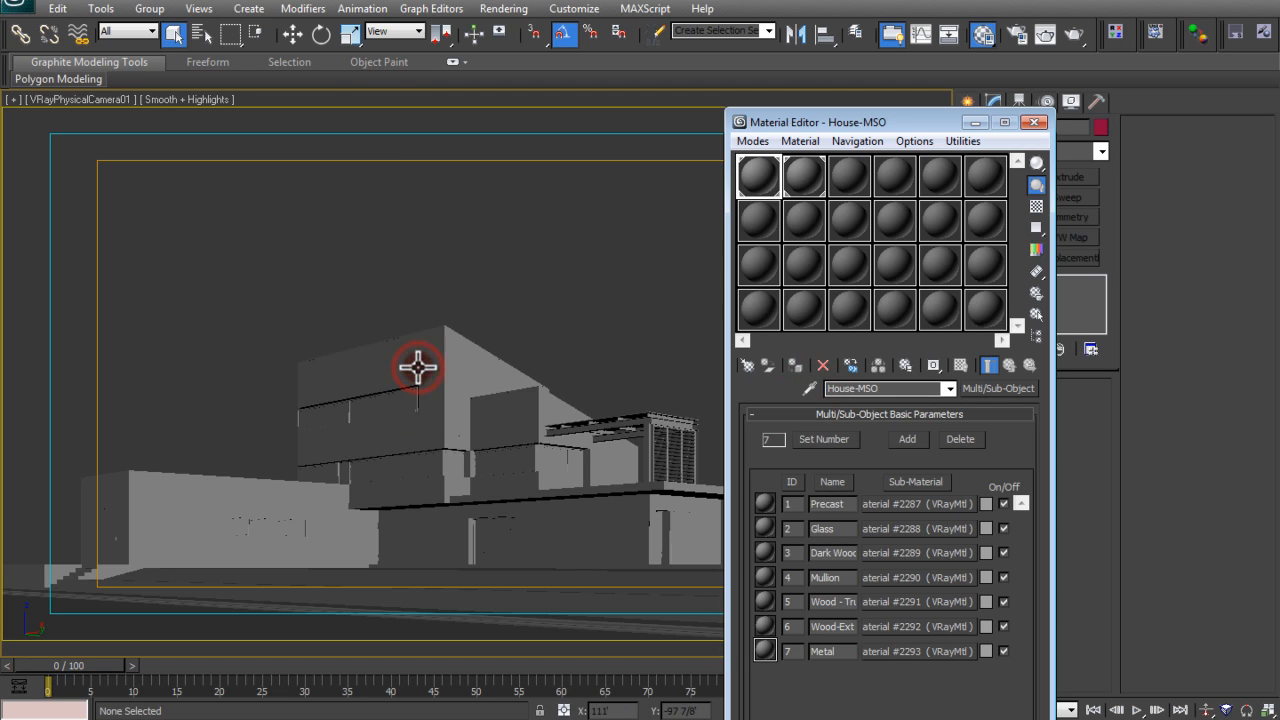
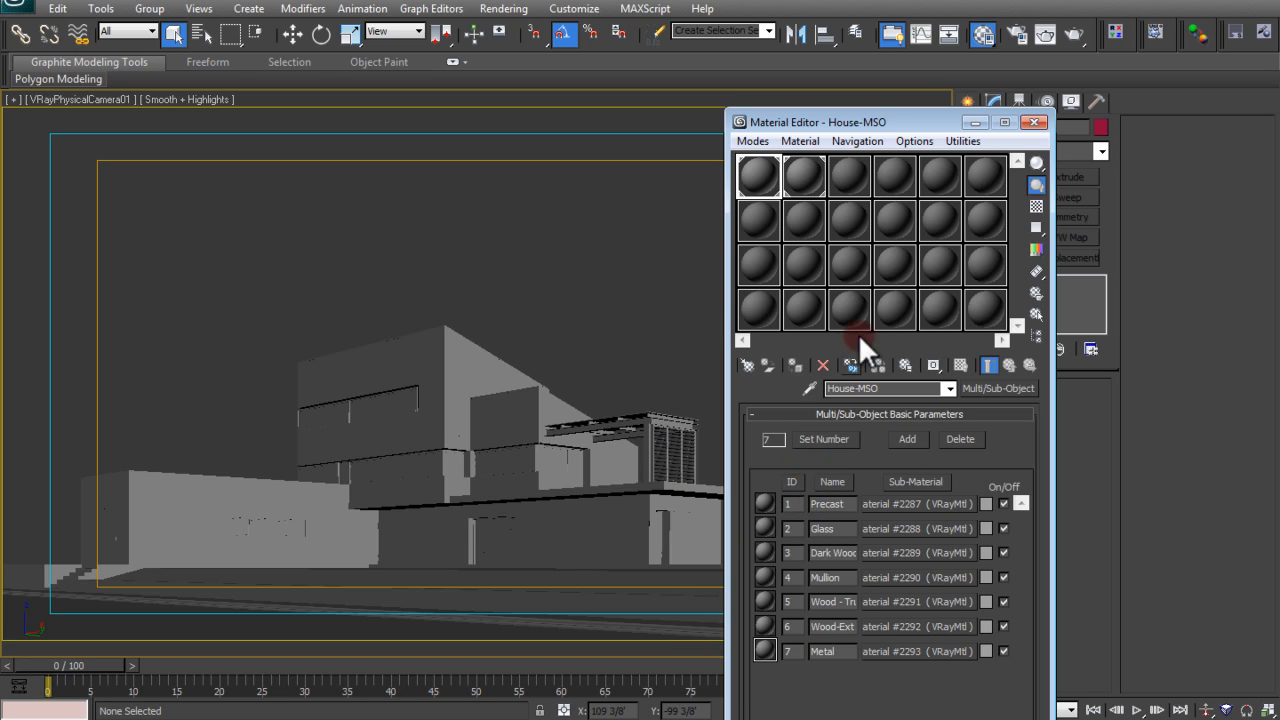
Move the Material Editor clear of the house and compare the House-MSO and Site-MSO sample slots
left_click_drag(865, 116, 893, 107)
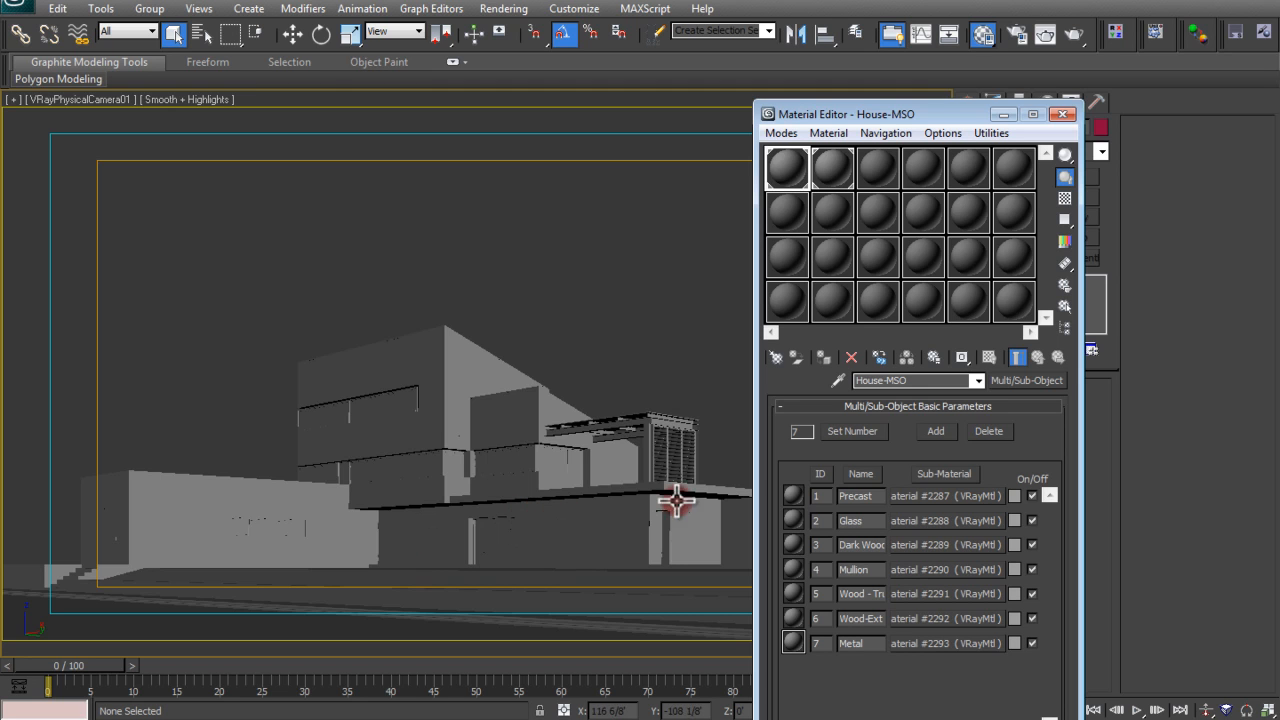
left_click(822, 168)
left_click(786, 170)
left_click(820, 170)
left_click(786, 170)
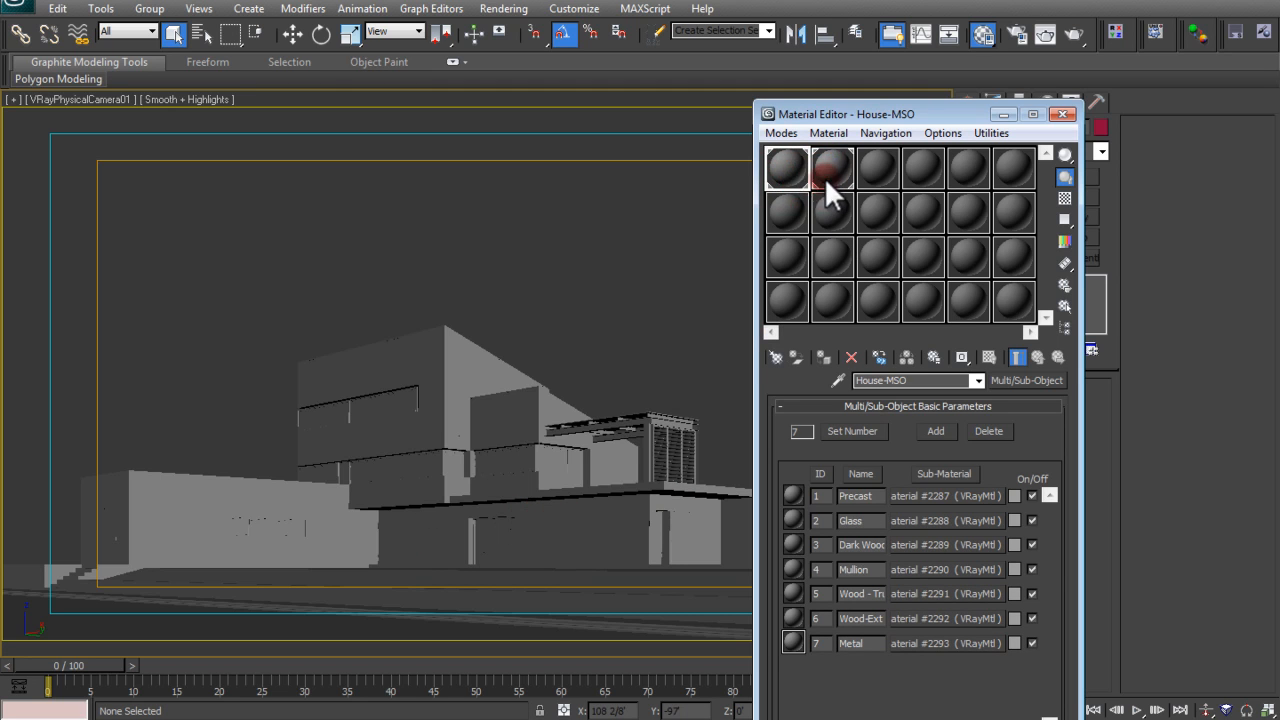
left_click(820, 170)
left_click(786, 170)
left_click(822, 169)
left_click(799, 167)
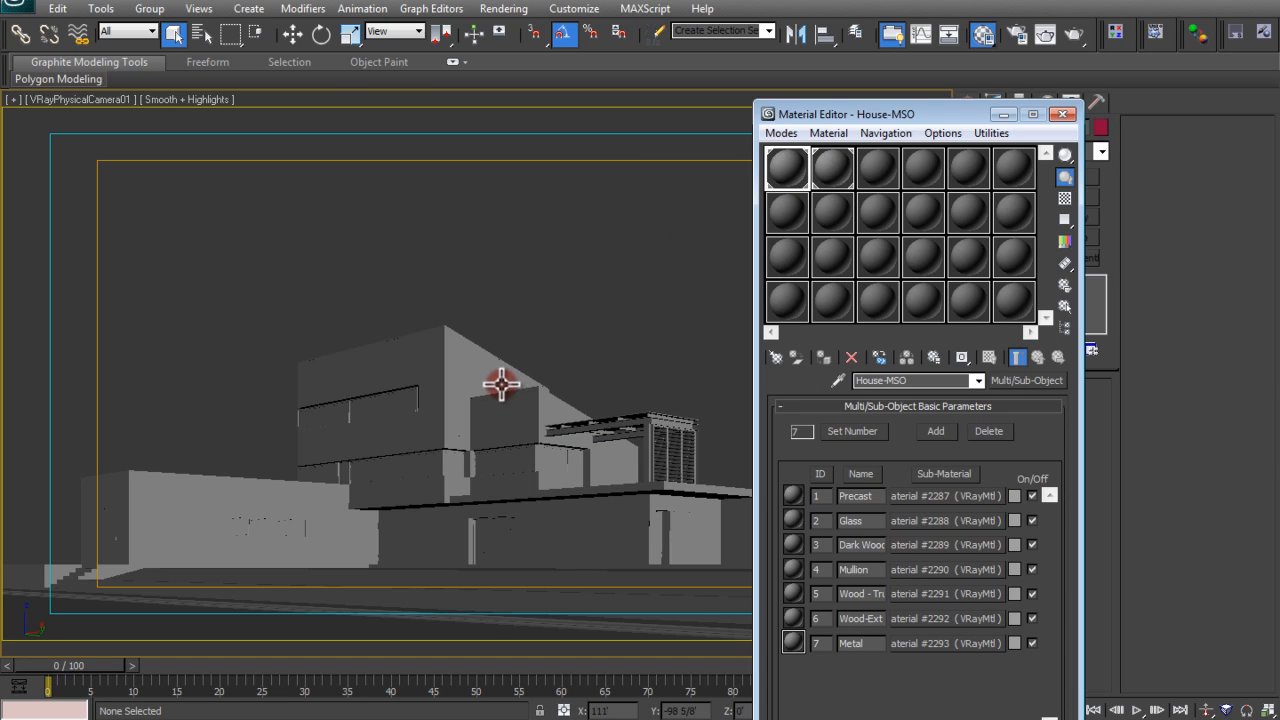
Activate the Site-MSO slot, sample the material from the ground in the camera view, and make House-MSO active again
left_click(794, 157)
left_click(831, 163)
left_click(838, 380)
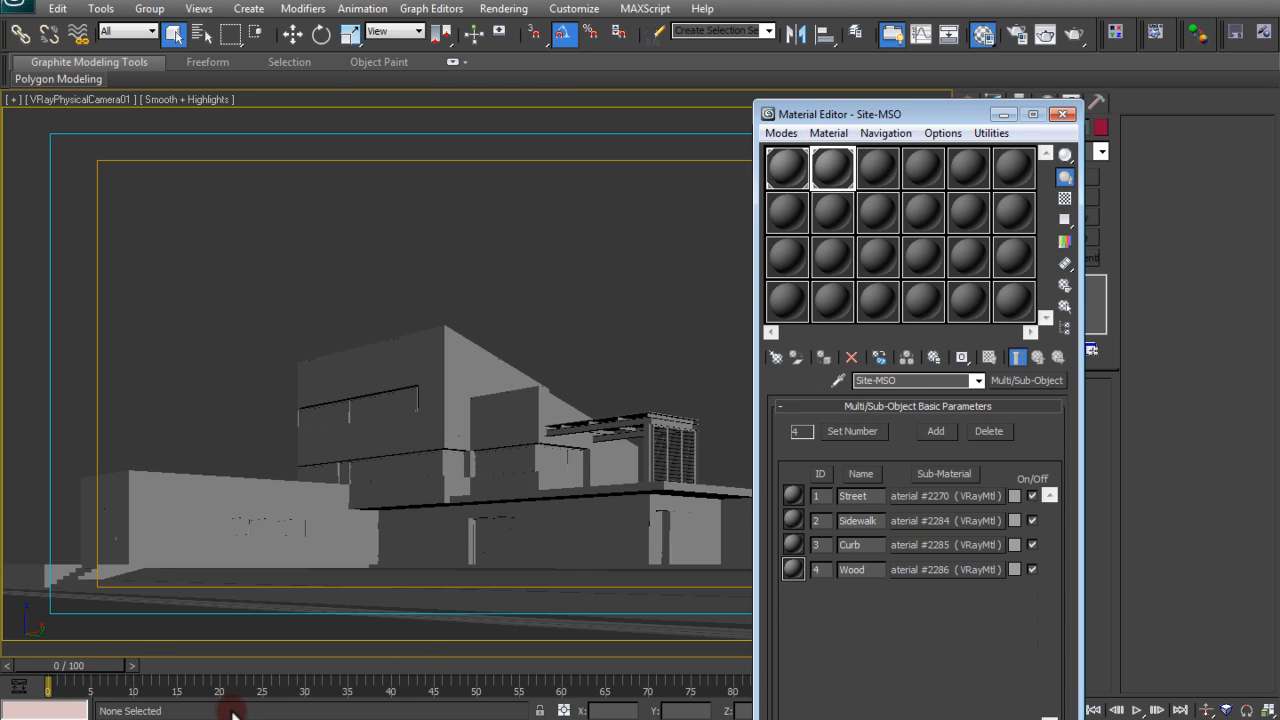
left_click(144, 602)
left_click(195, 558)
left_click(494, 366)
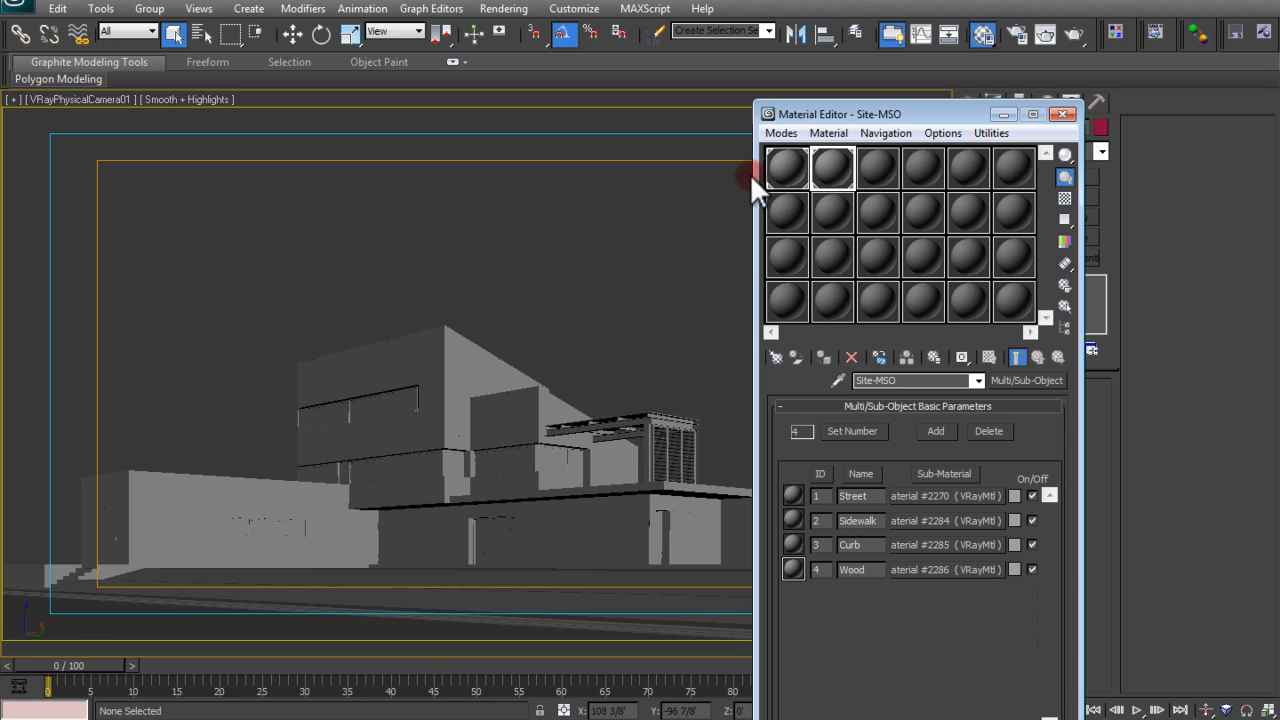
left_click(775, 168)
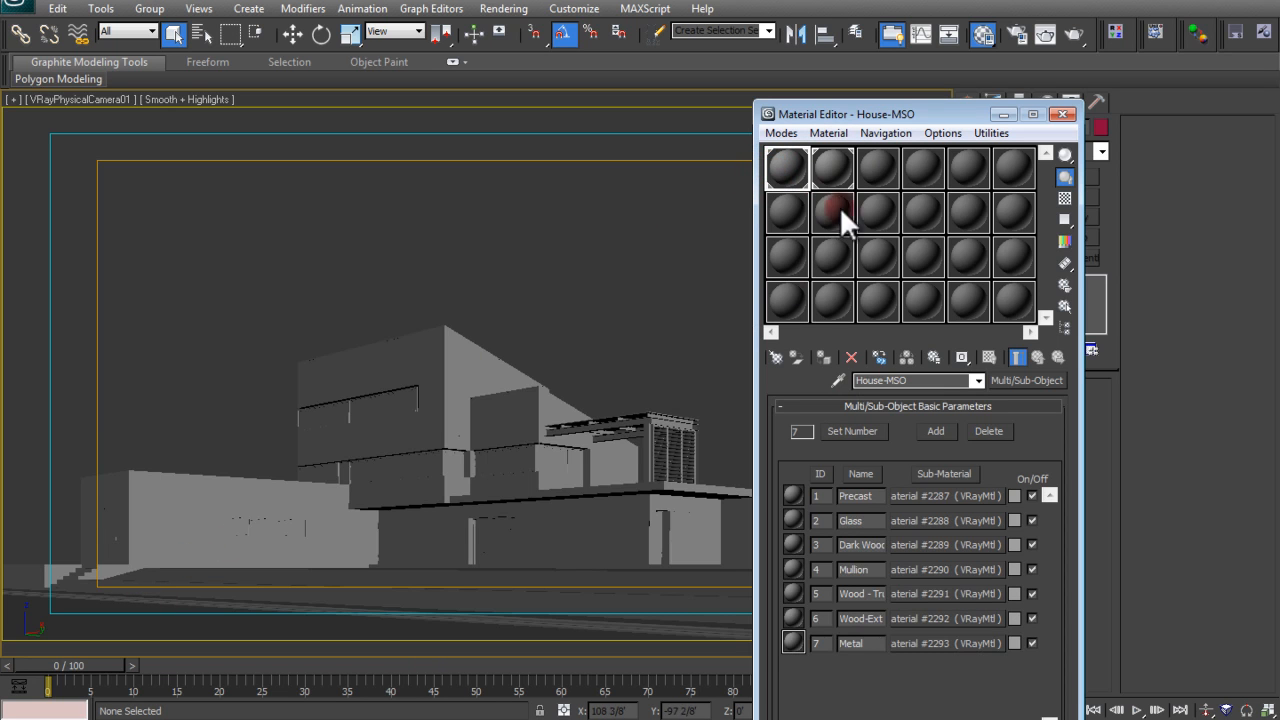
left_click(905, 521)
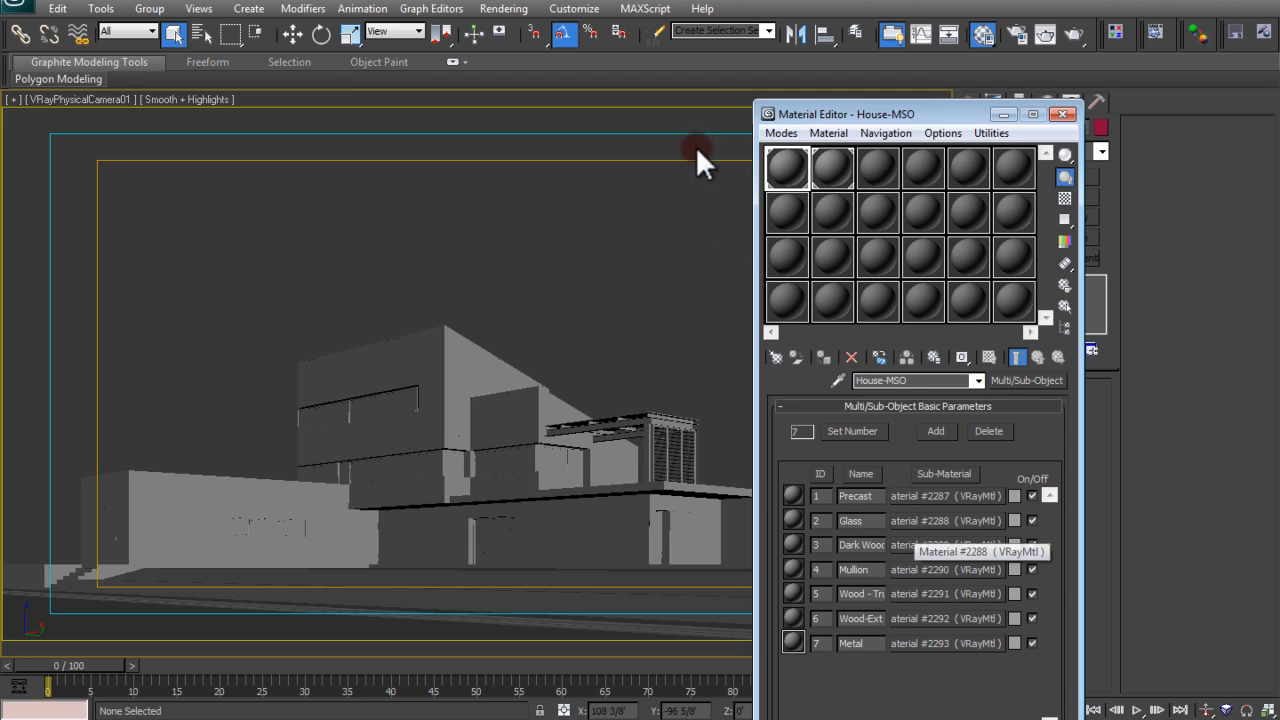
left_click(830, 167)
left_click(784, 167)
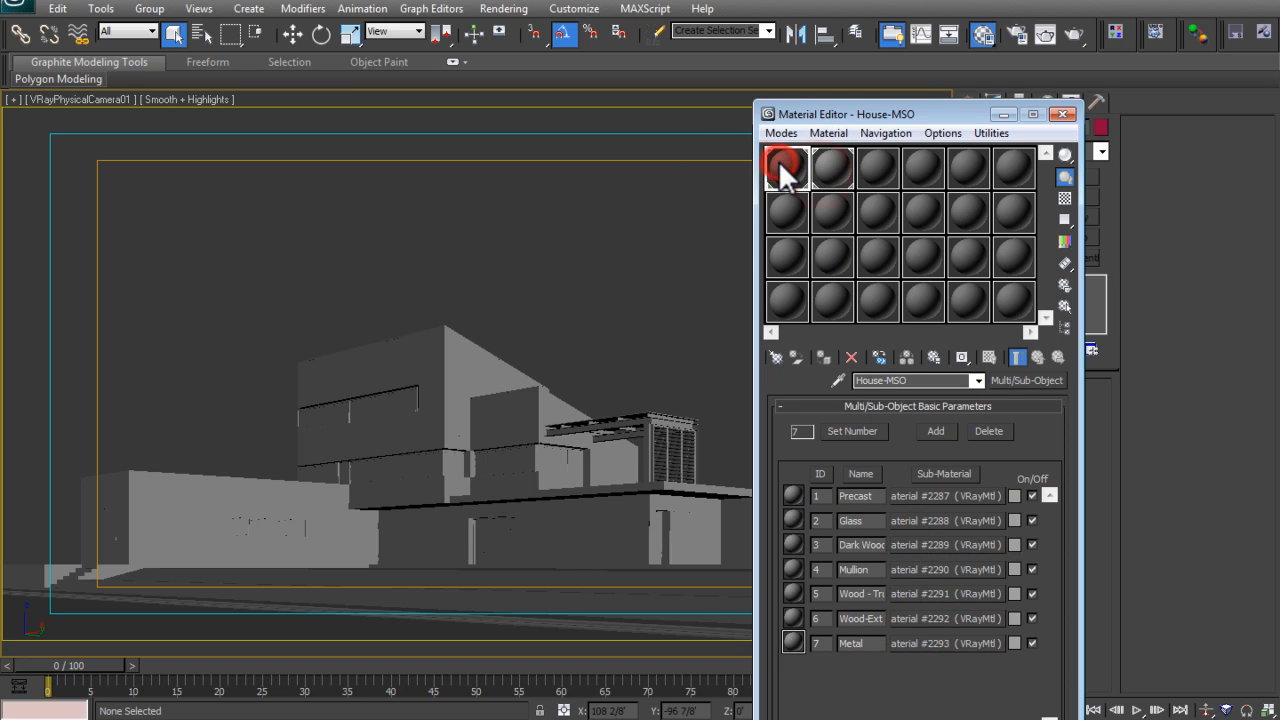
Open the Glass sub-material of House-MSO and clear its diffuse map
left_click(930, 519)
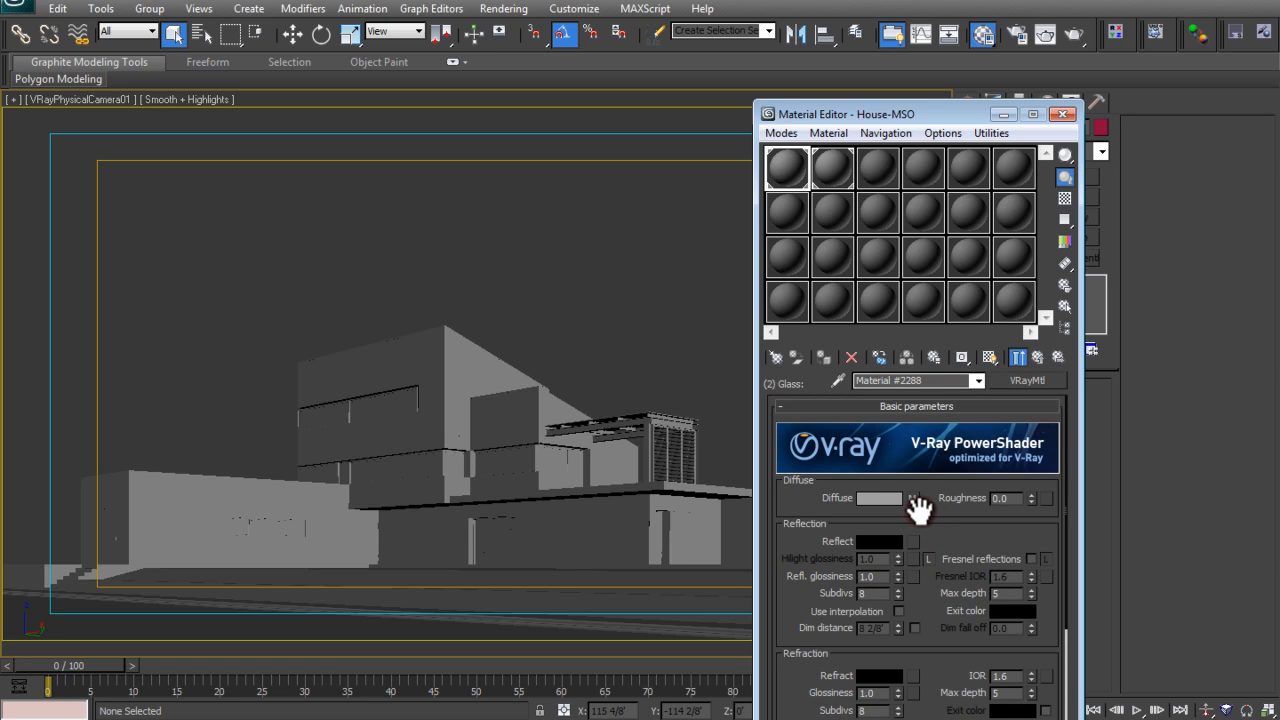
left_click(912, 498)
right_click(912, 497)
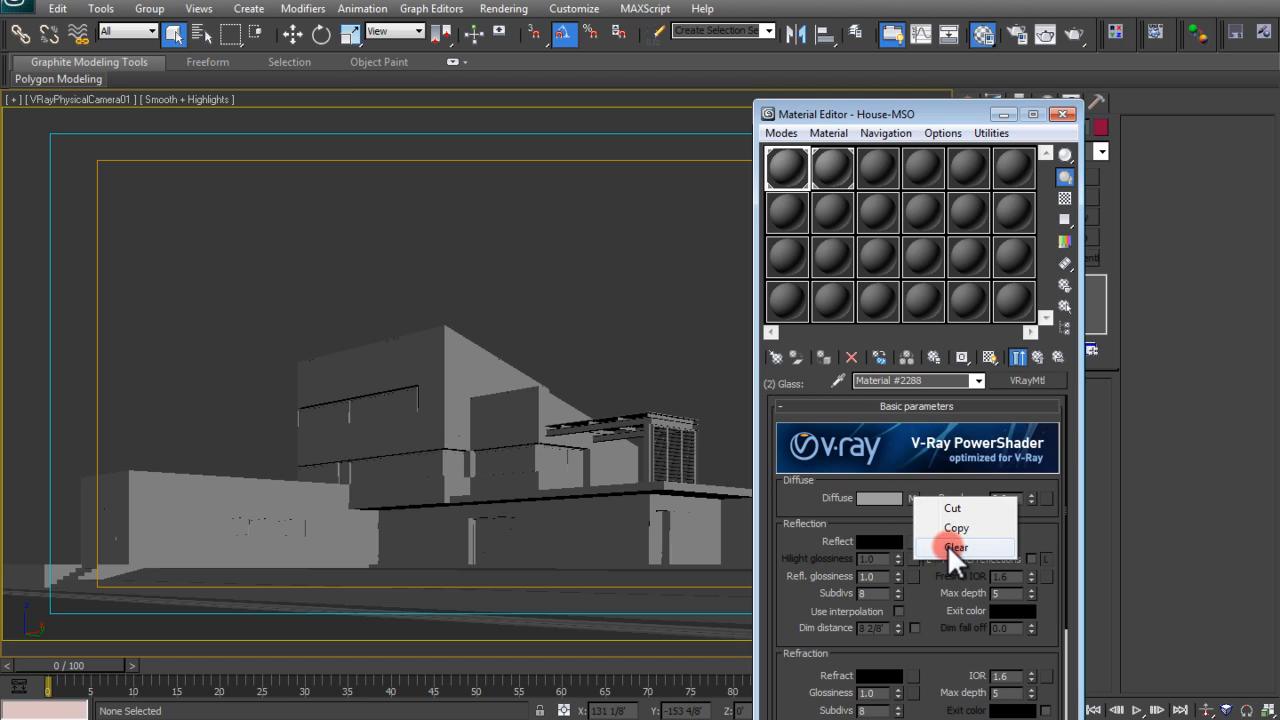
left_click(891, 479)
right_click(914, 499)
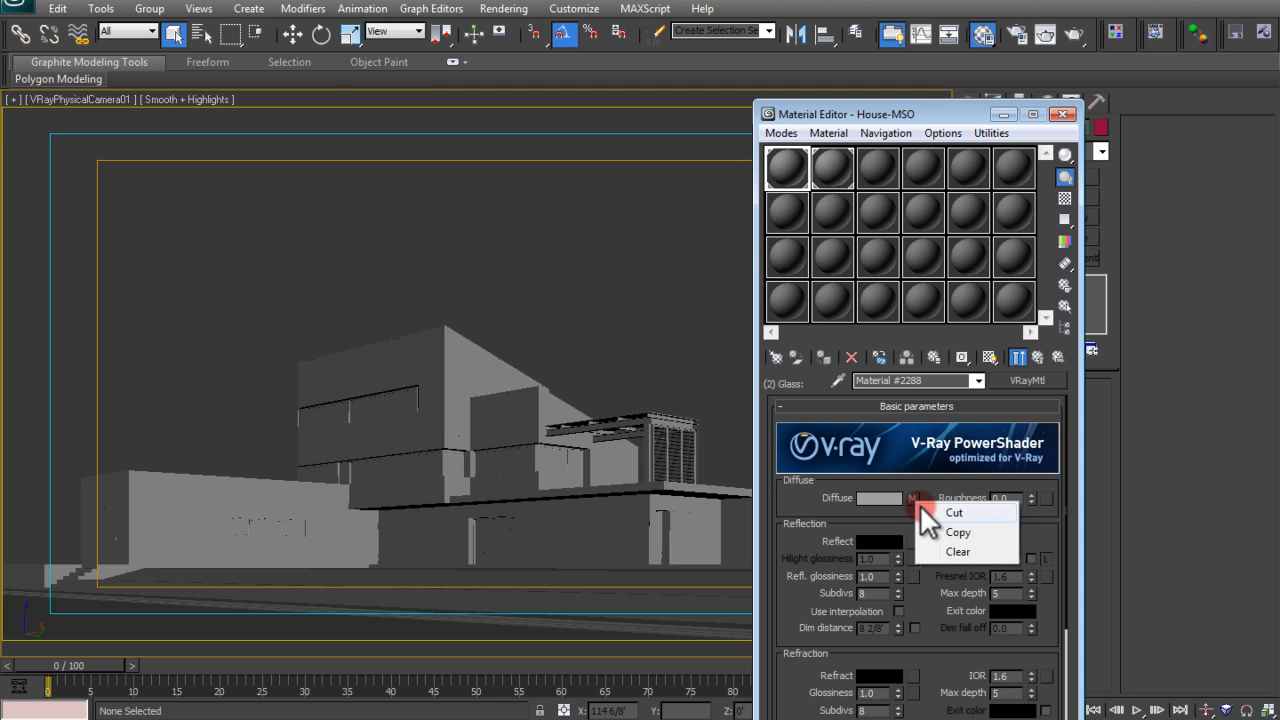
left_click(947, 549)
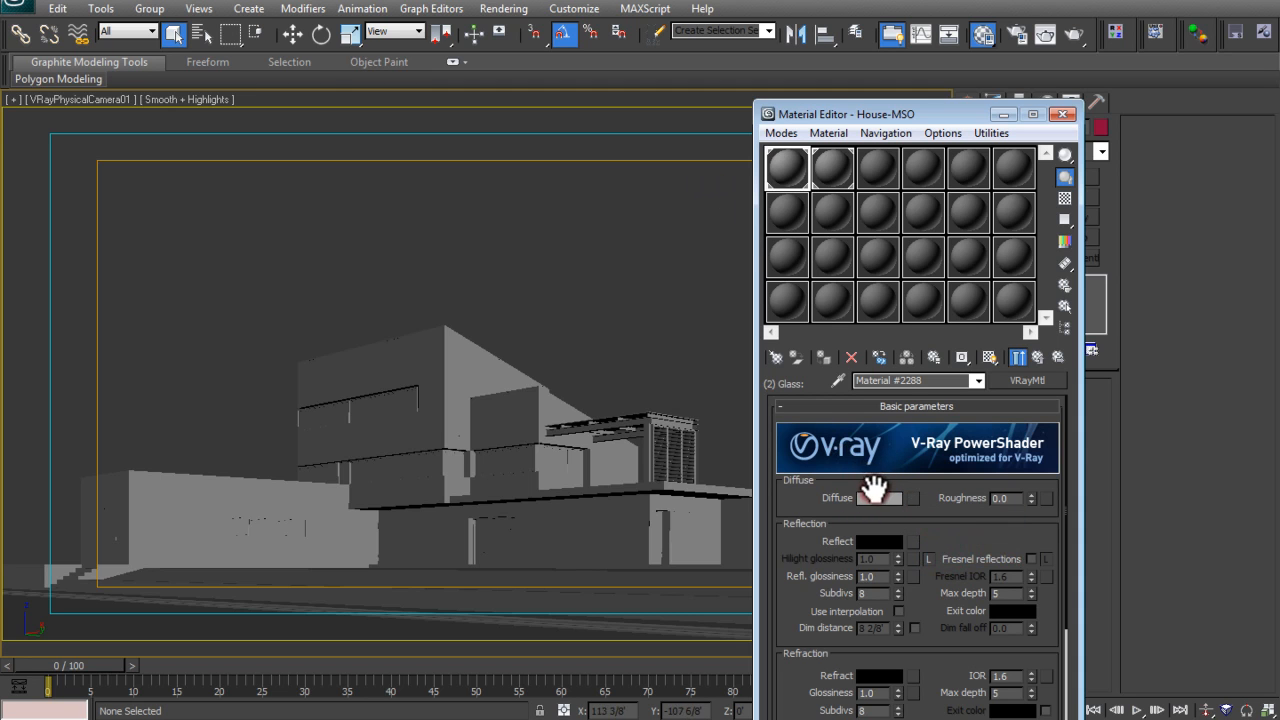
Set the Glass sub-material's diffuse color to black with a value of 0
left_click(875, 498)
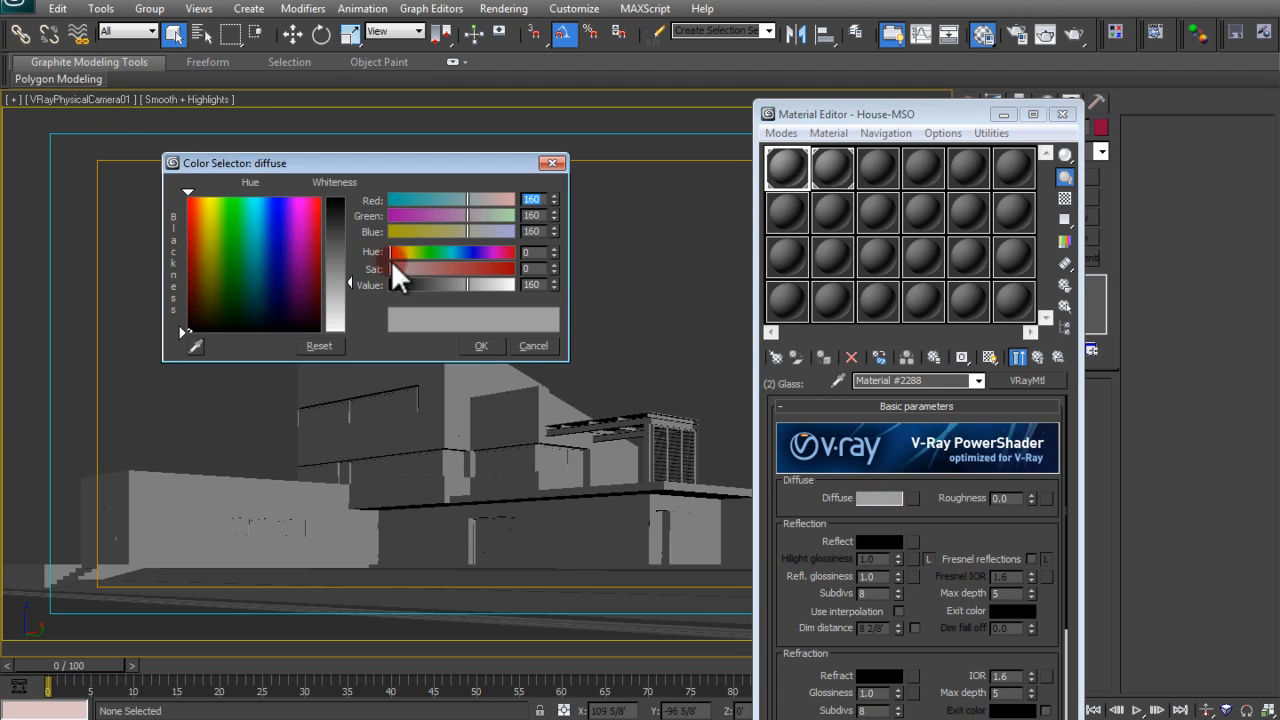
left_click_drag(403, 284, 389, 284)
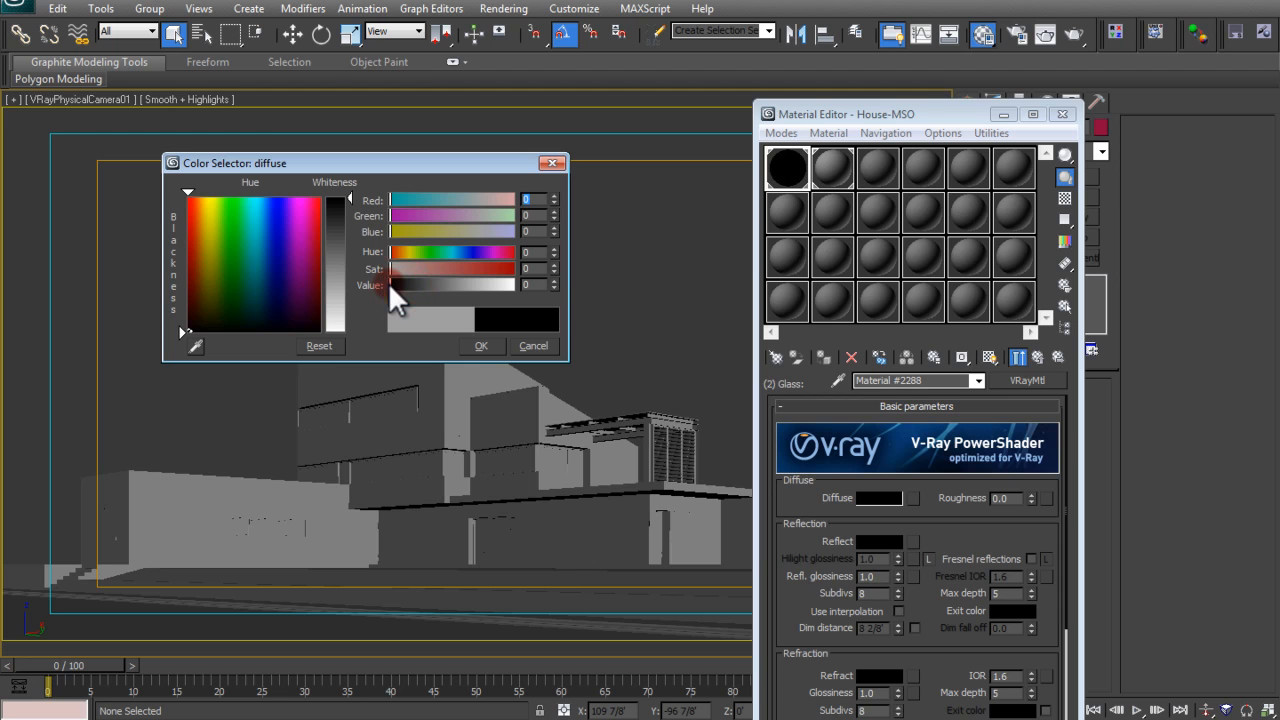
left_click(479, 344)
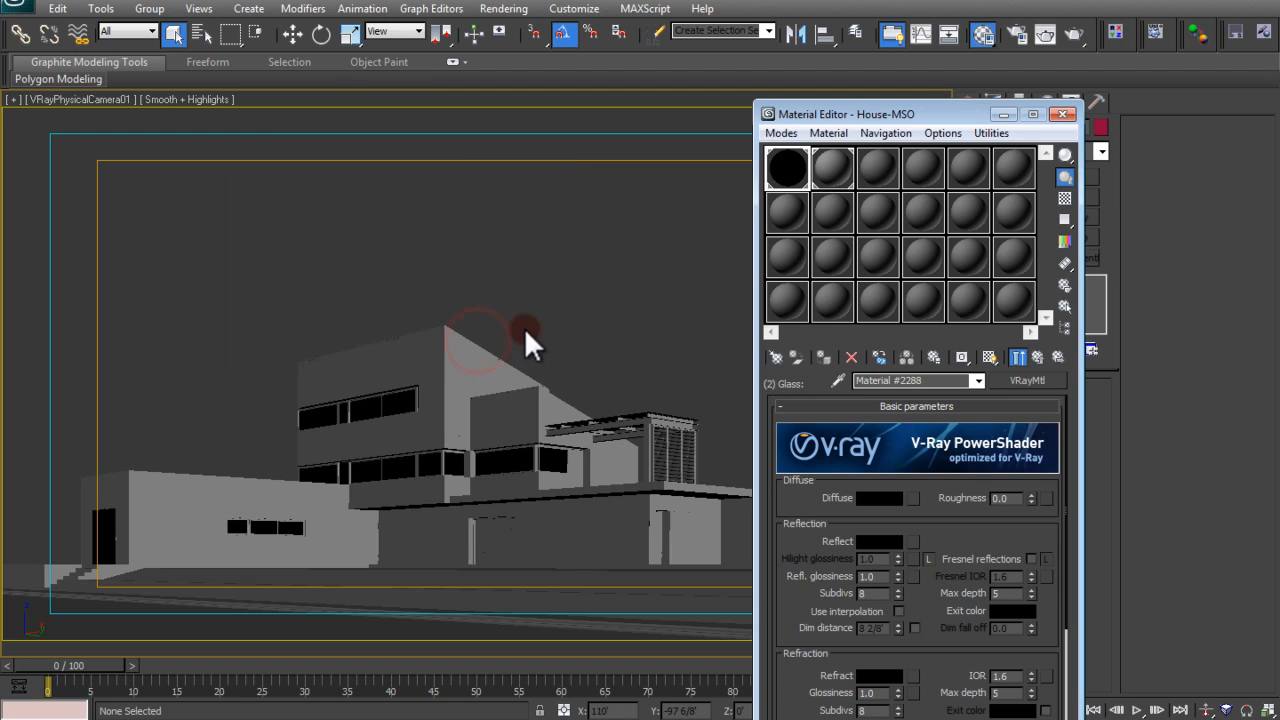
left_click_drag(836, 592, 834, 569)
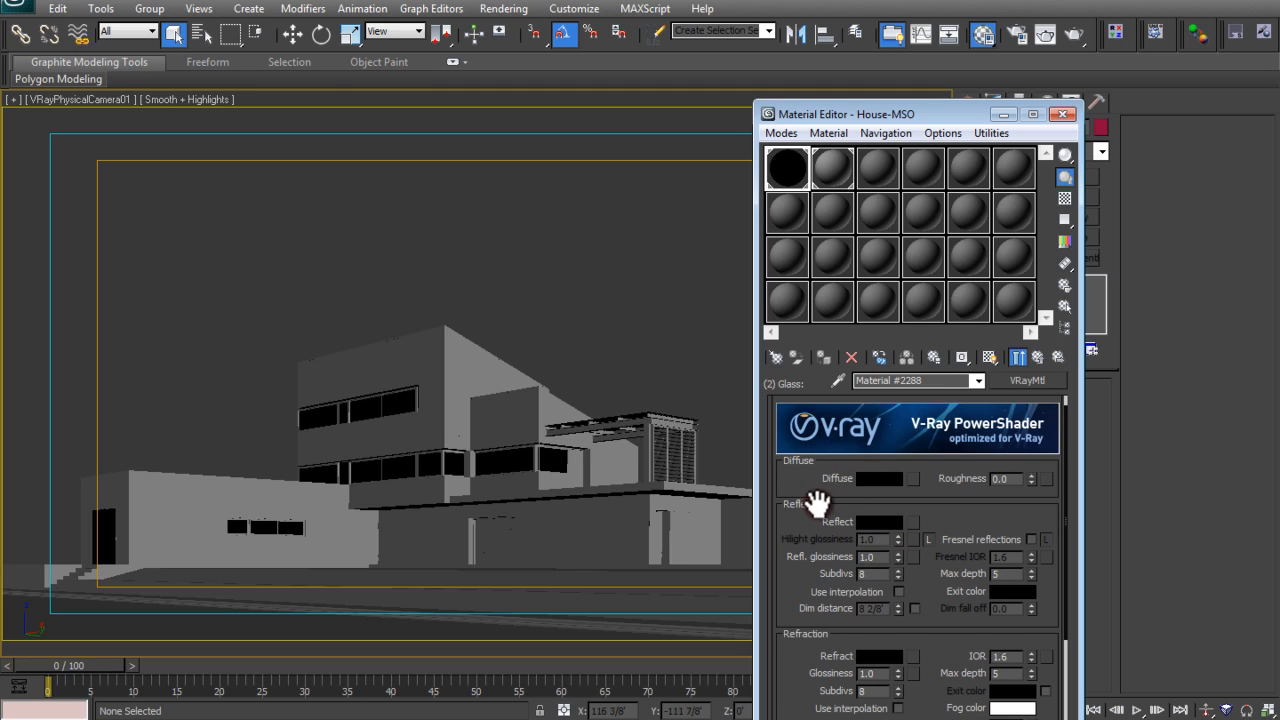
left_click_drag(818, 508, 815, 513)
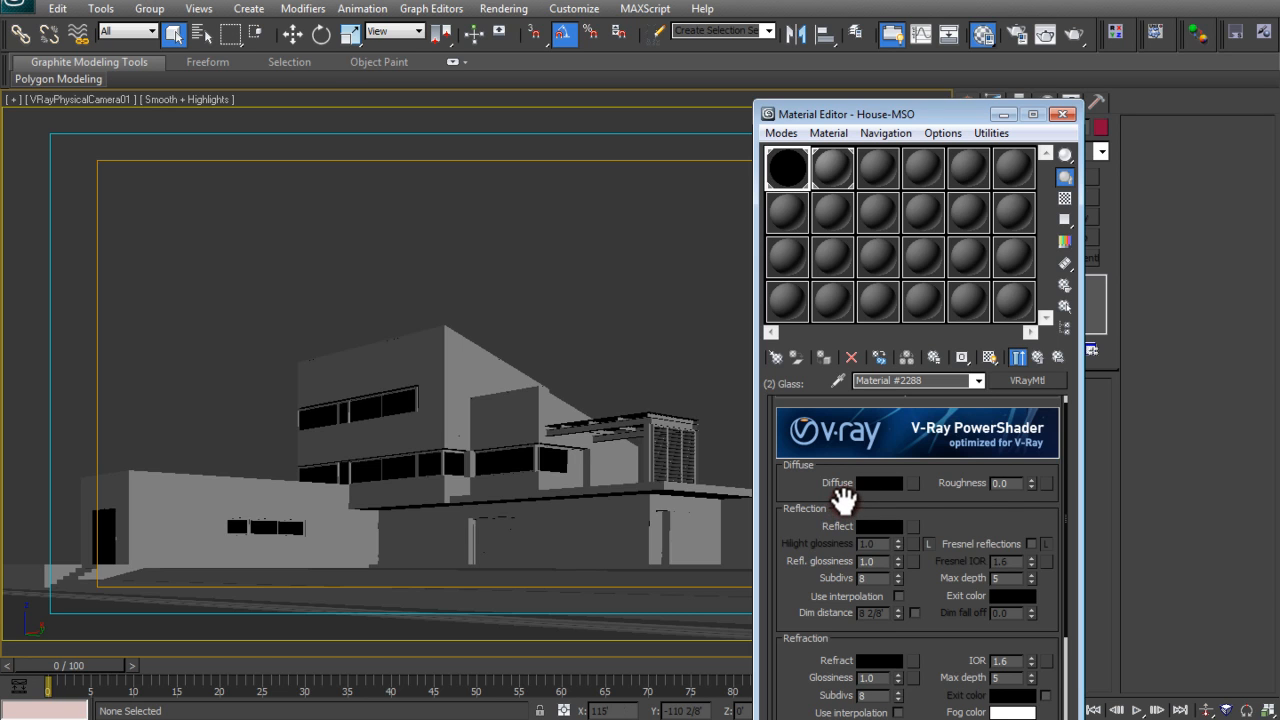
left_click_drag(843, 500, 847, 540)
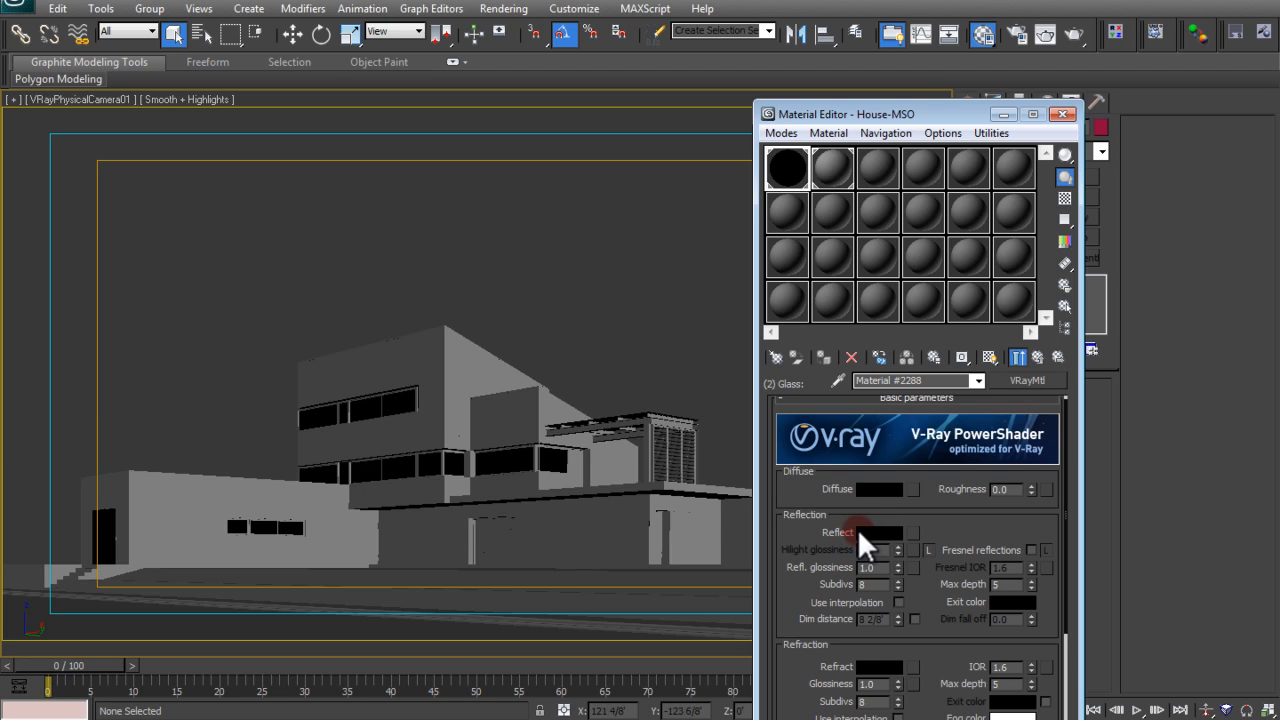
Return to the House-MSO parent, reopen its Glass sub-material and set the reflection color's value to 120
left_click(977, 381)
left_click(966, 396)
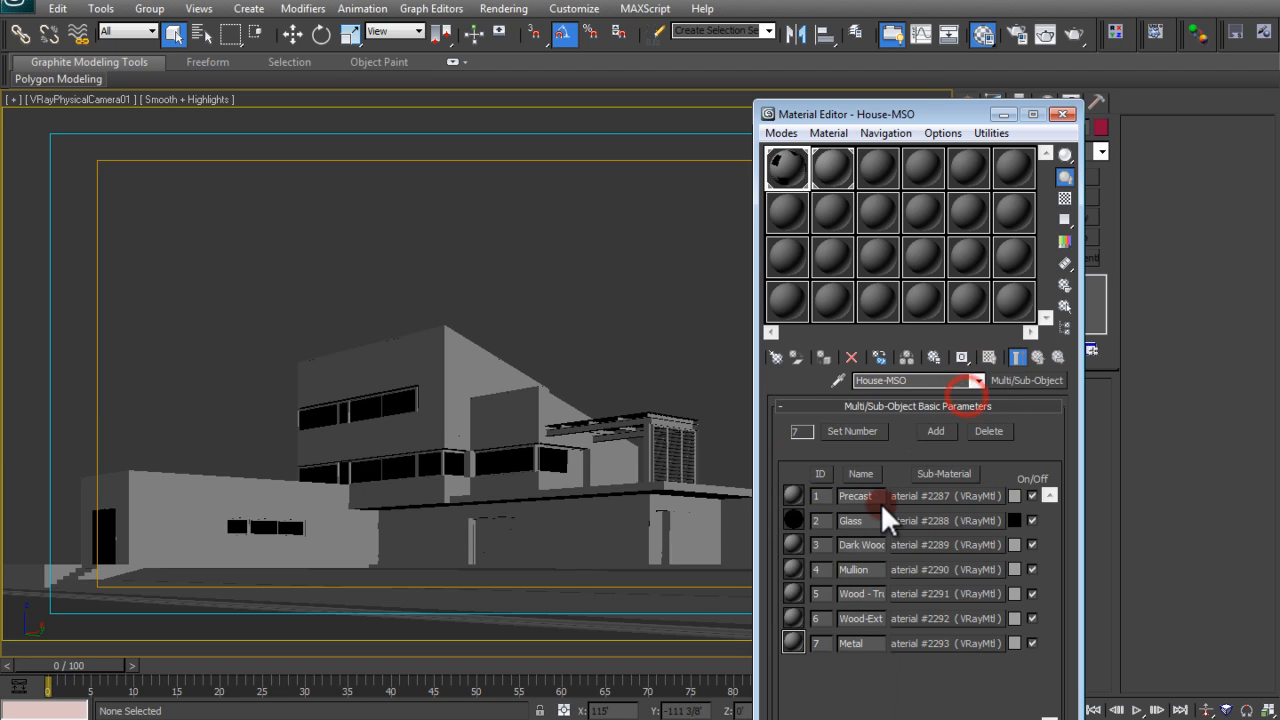
left_click(916, 520)
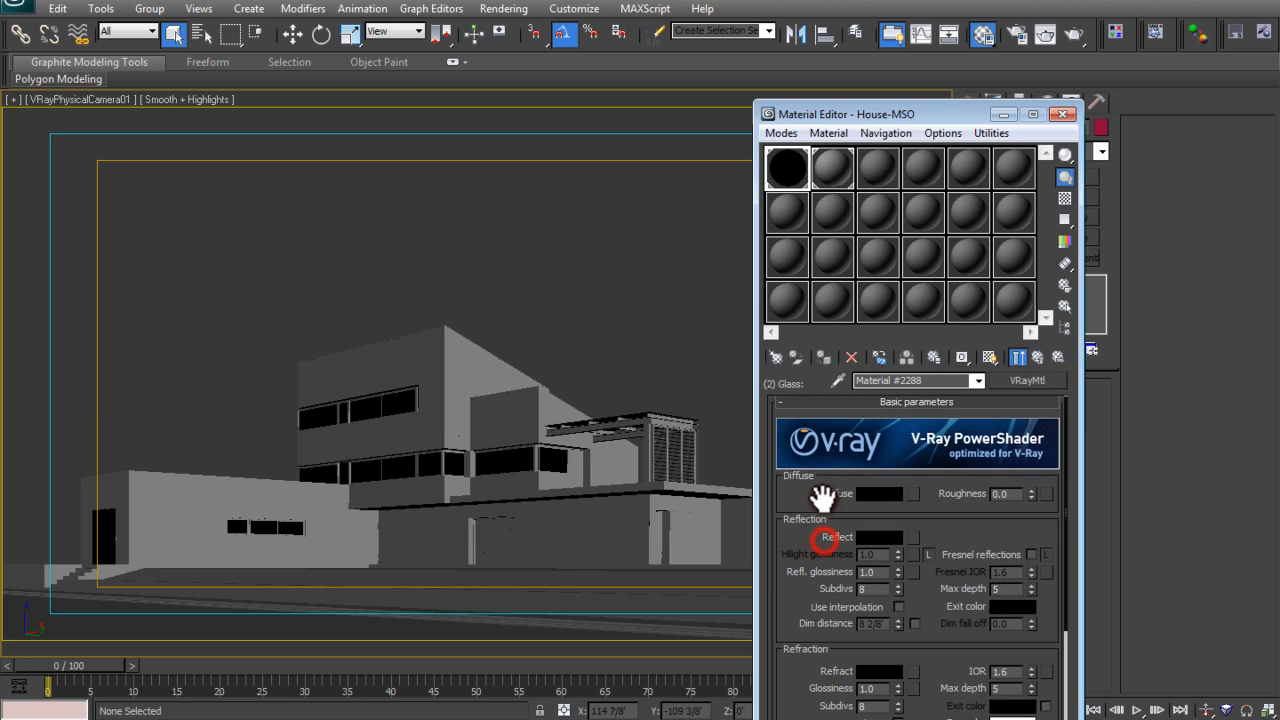
left_click(862, 536)
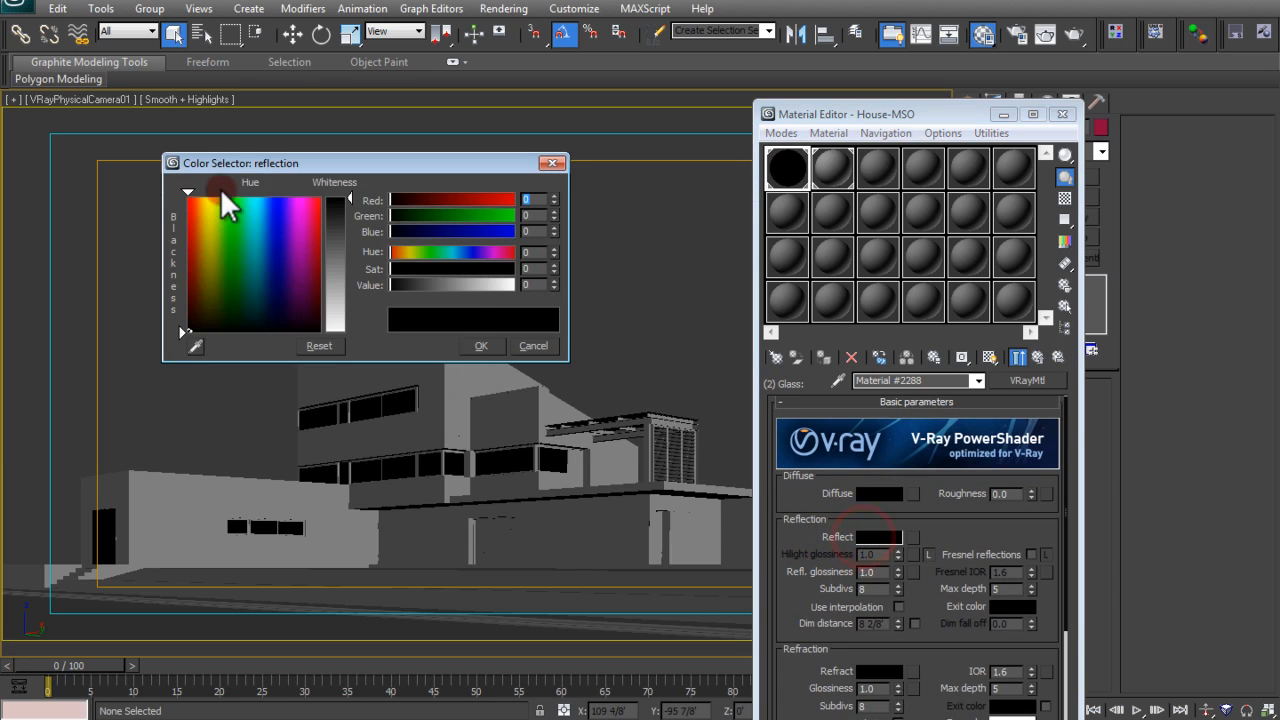
left_click_drag(449, 285, 368, 296)
left_click_drag(539, 285, 465, 284)
type("2")
key("BackSpace")
type("120")
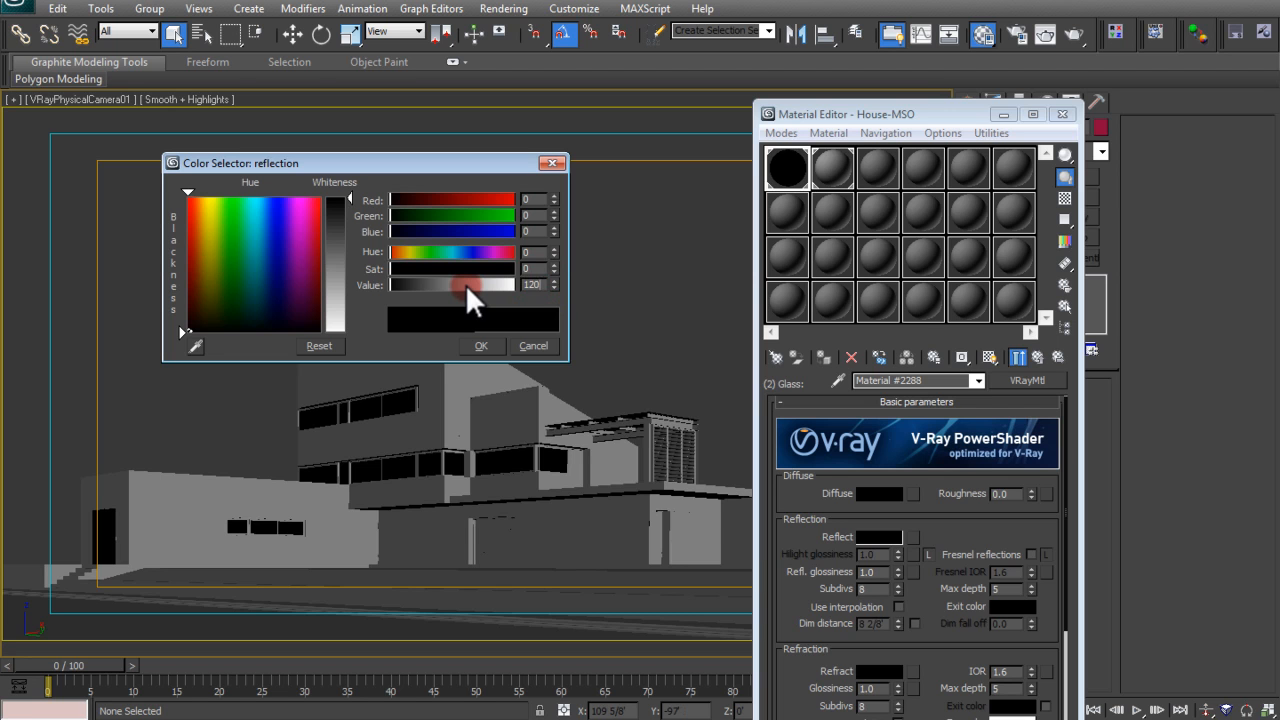
key("Return")
left_click(476, 340)
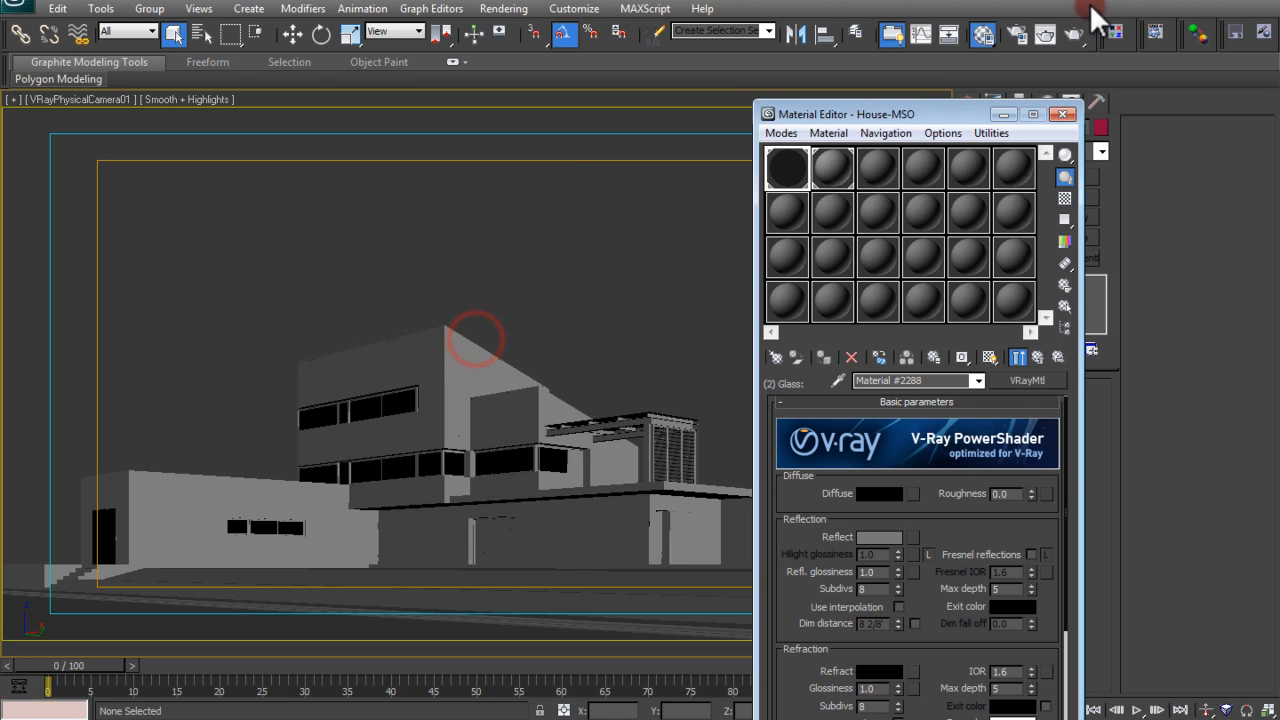
Test-render the camera view, then close the Color corrections window and the V-Ray frame buffer
left_click(1075, 24)
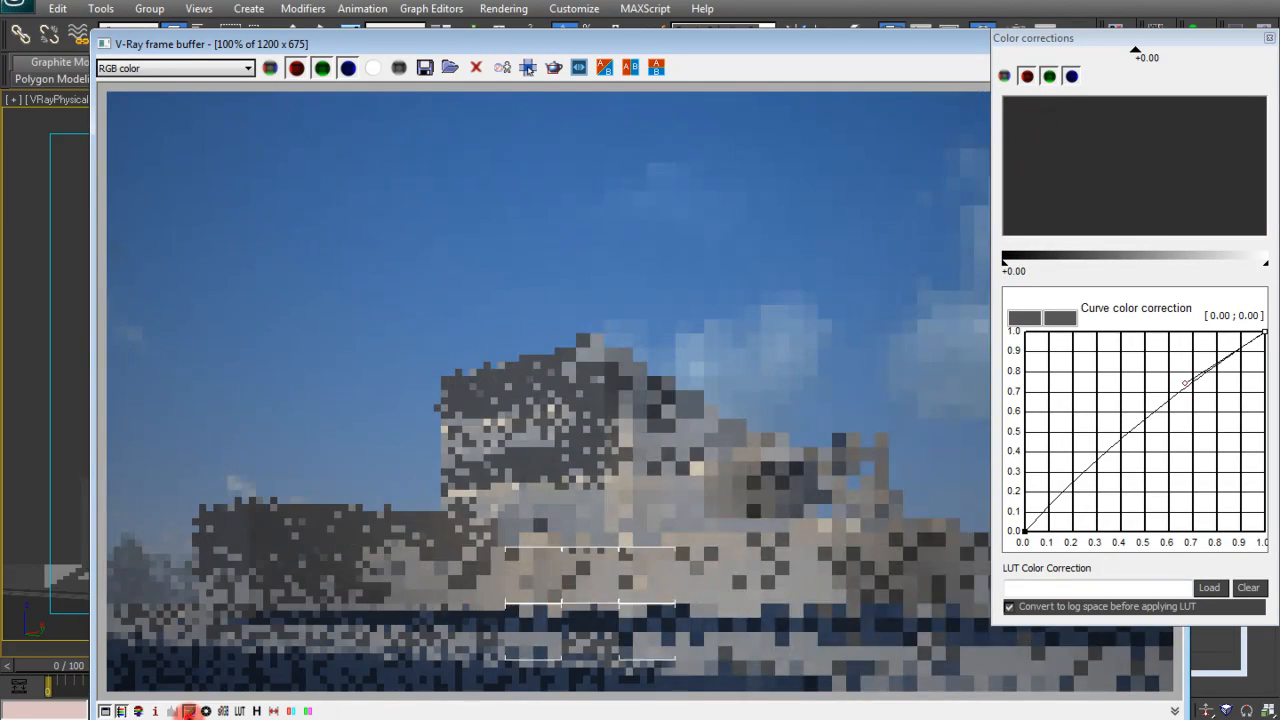
left_click(189, 711)
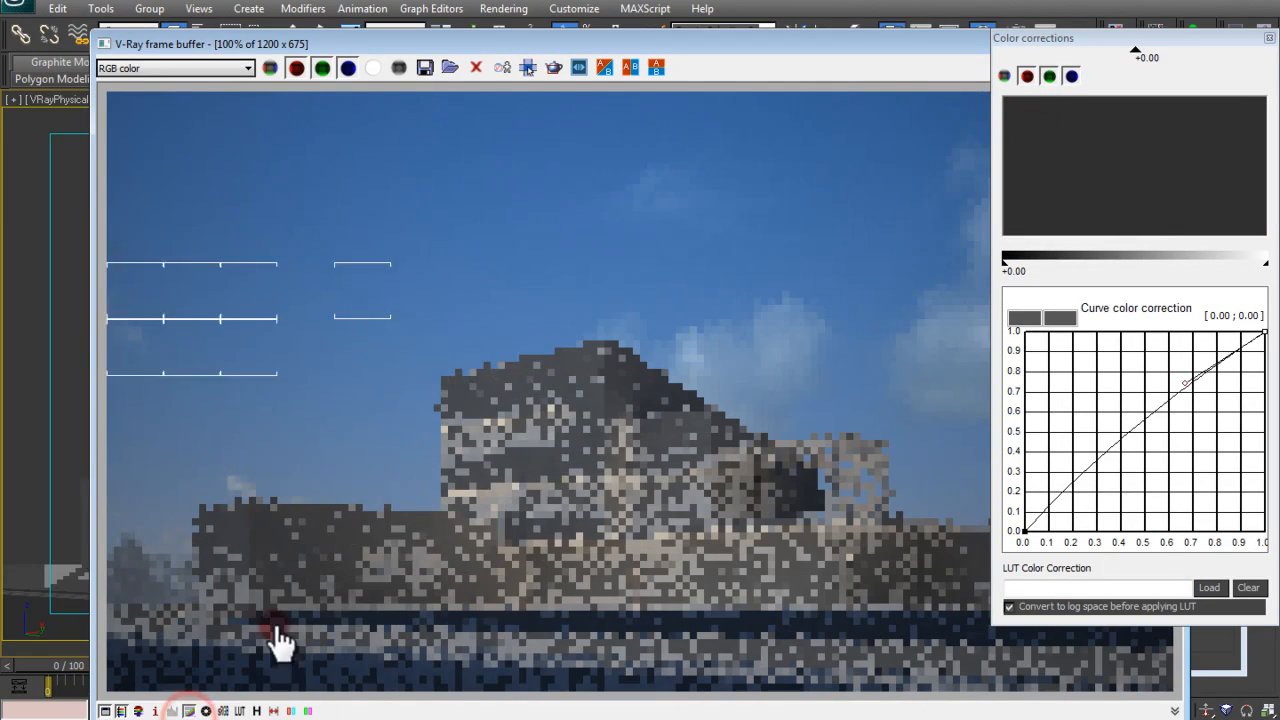
left_click(1267, 52)
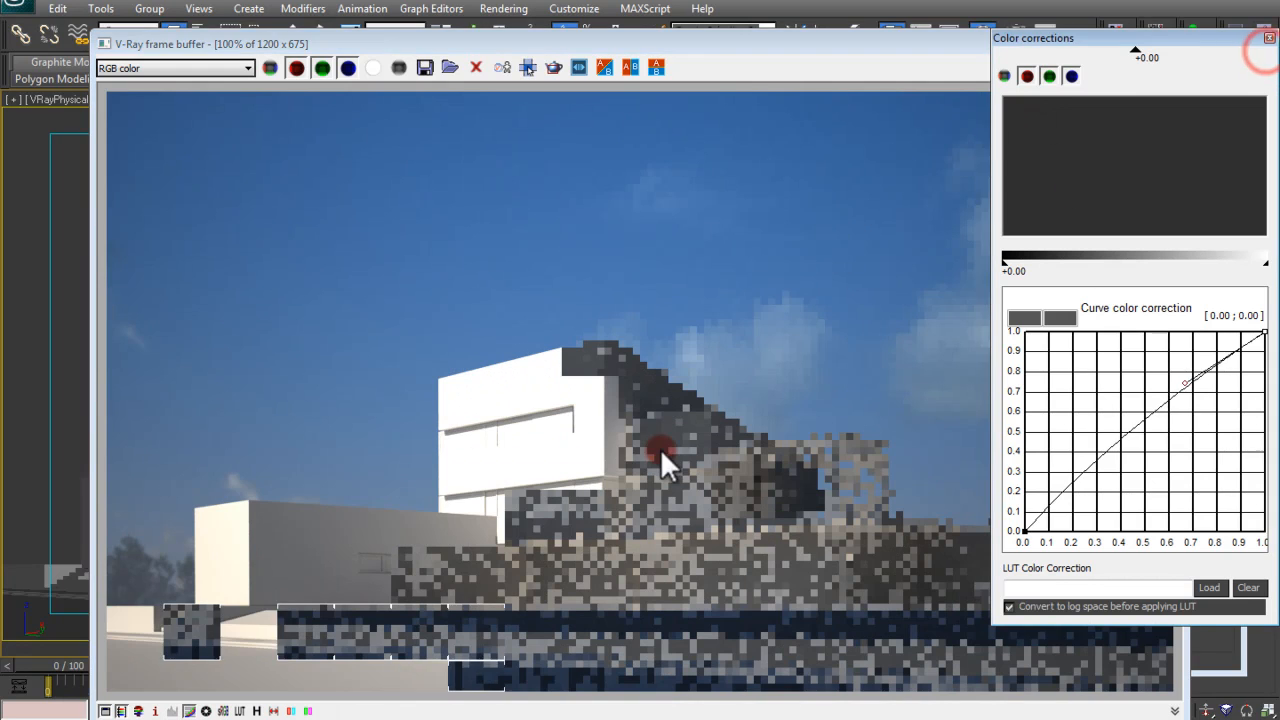
scroll(660, 449, "up", 1)
scroll(662, 446, "down", 1)
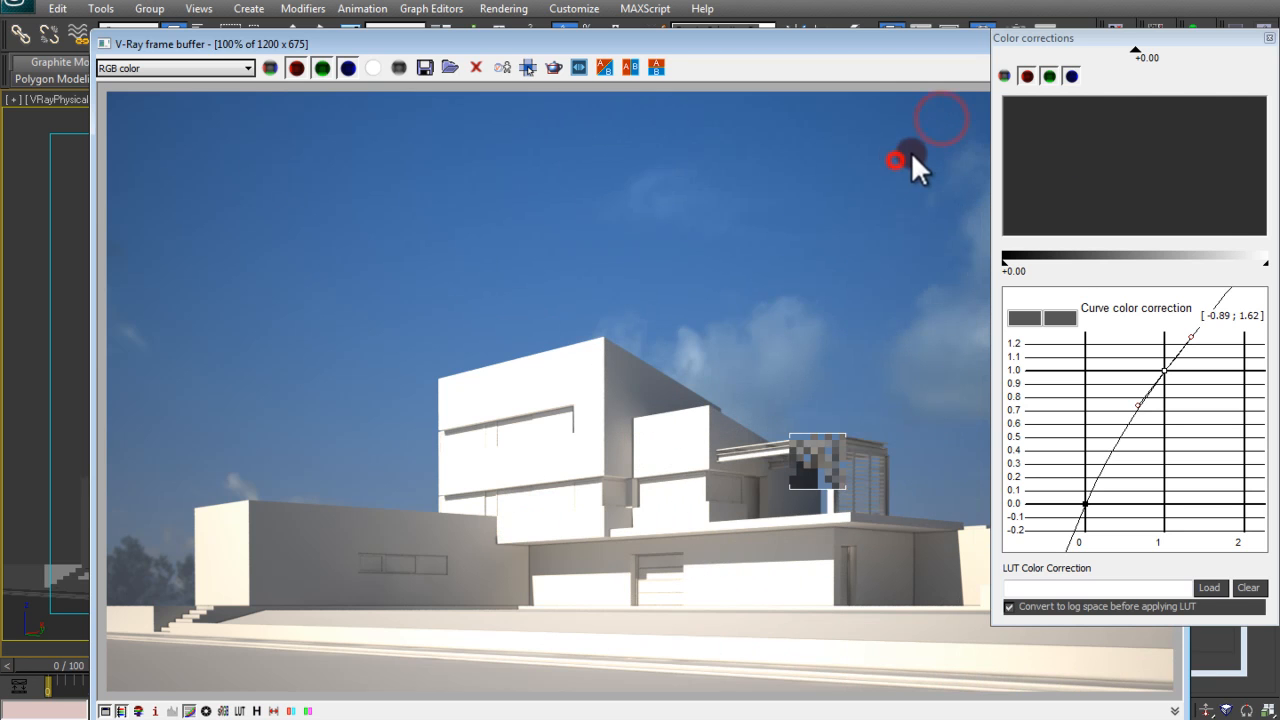
left_click(1269, 38)
left_click(1167, 44)
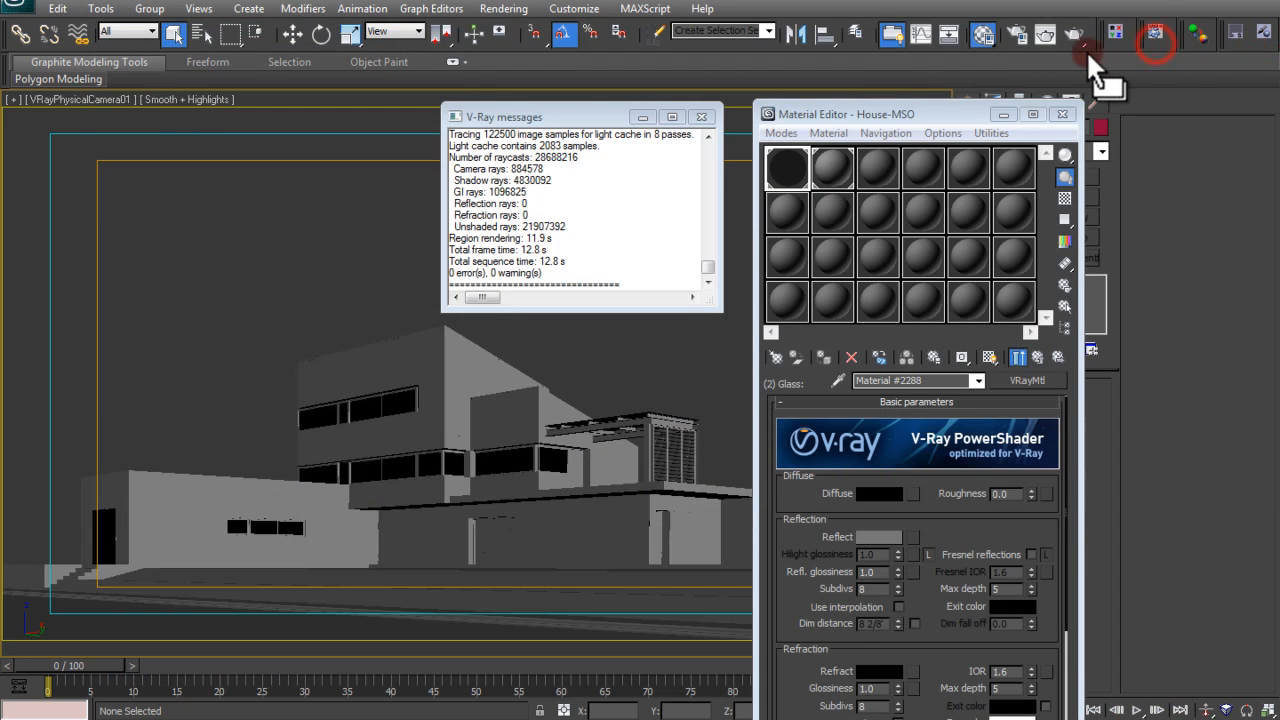
Turn off Override mtl in the V-Ray Global switches, render the camera view again and close the frame buffer
left_click(1015, 45)
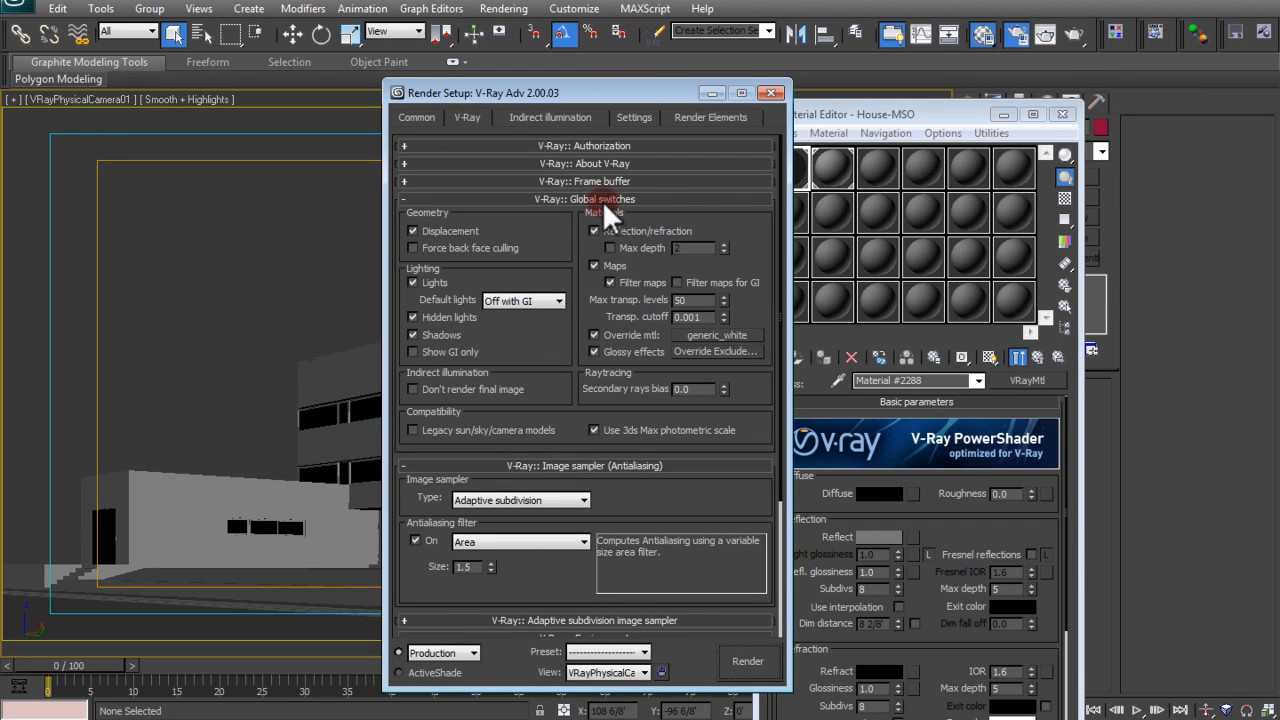
left_click(617, 334)
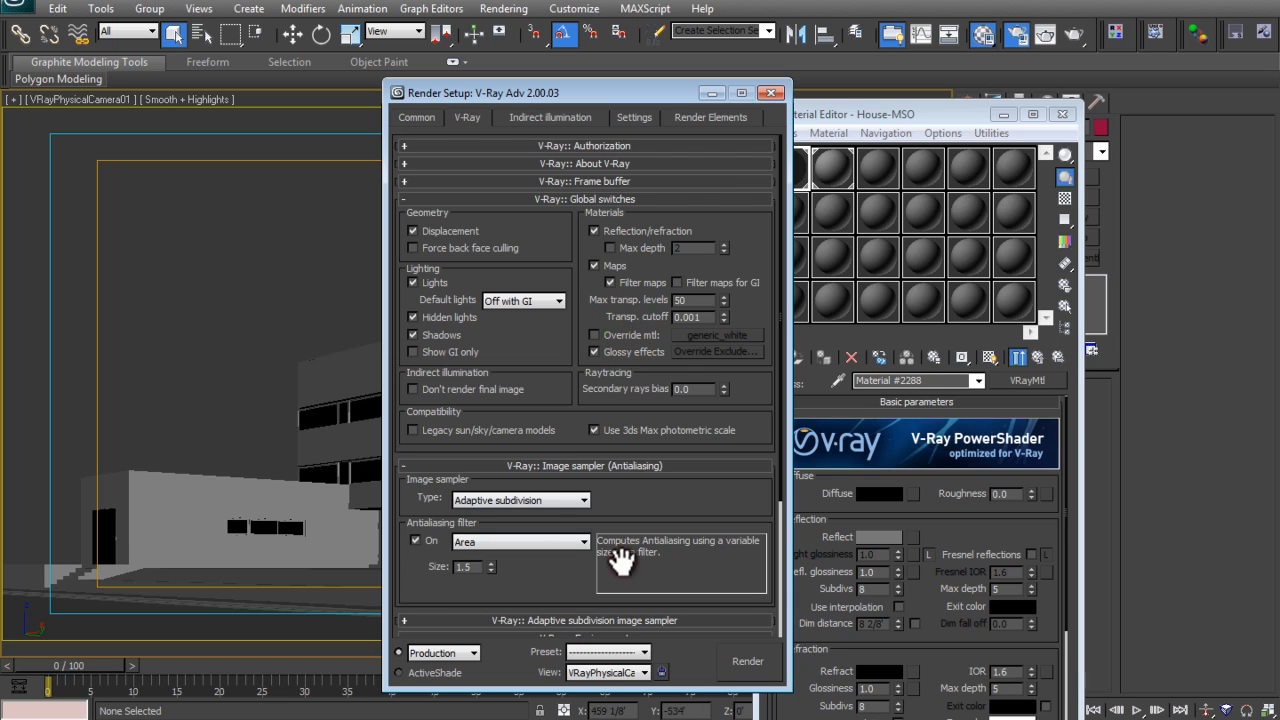
left_click(746, 660)
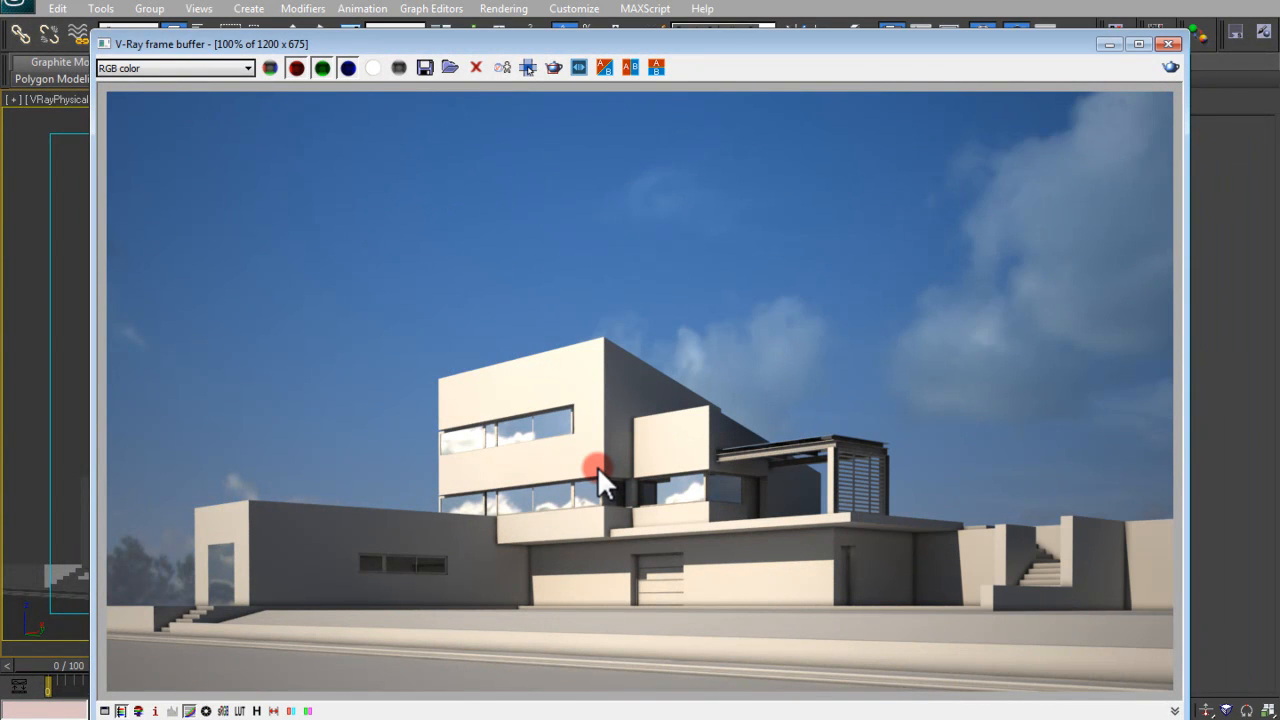
left_click(1169, 43)
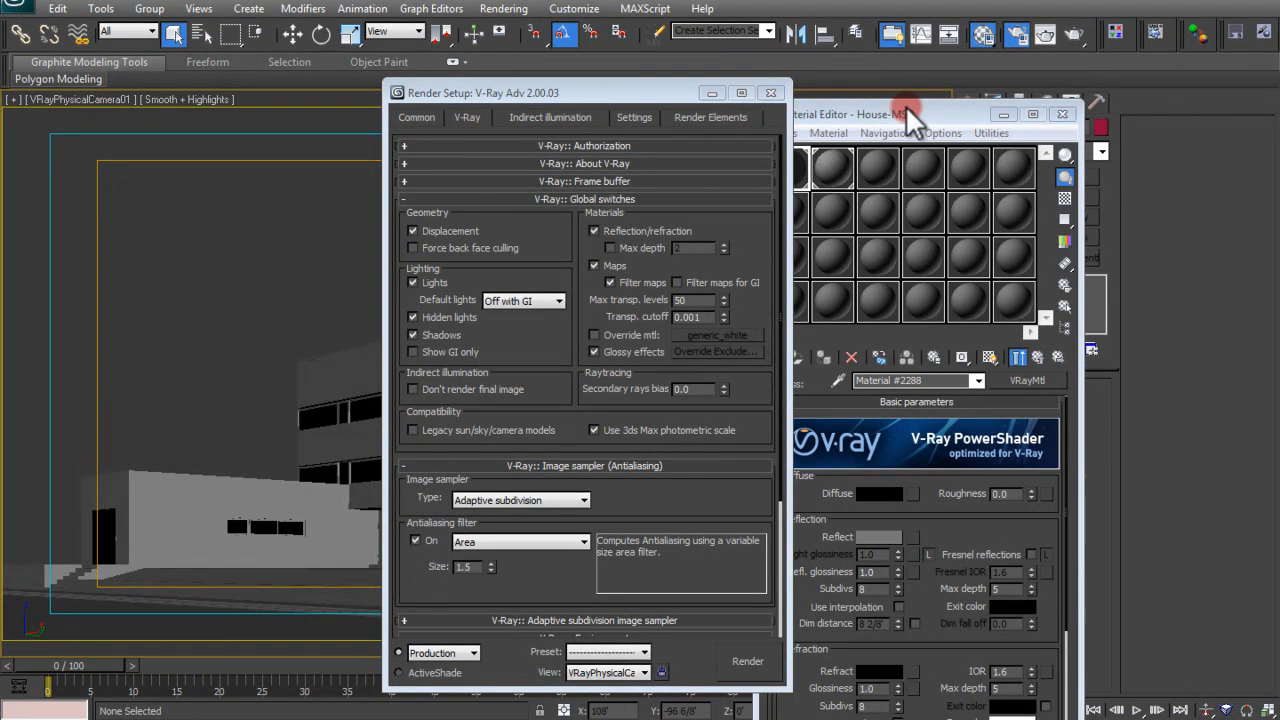
Assign a VRayColor map to the Opacity slot in the Glass sub-material's Maps rollout
left_click_drag(905, 105, 912, 86)
left_click_drag(820, 535, 825, 415)
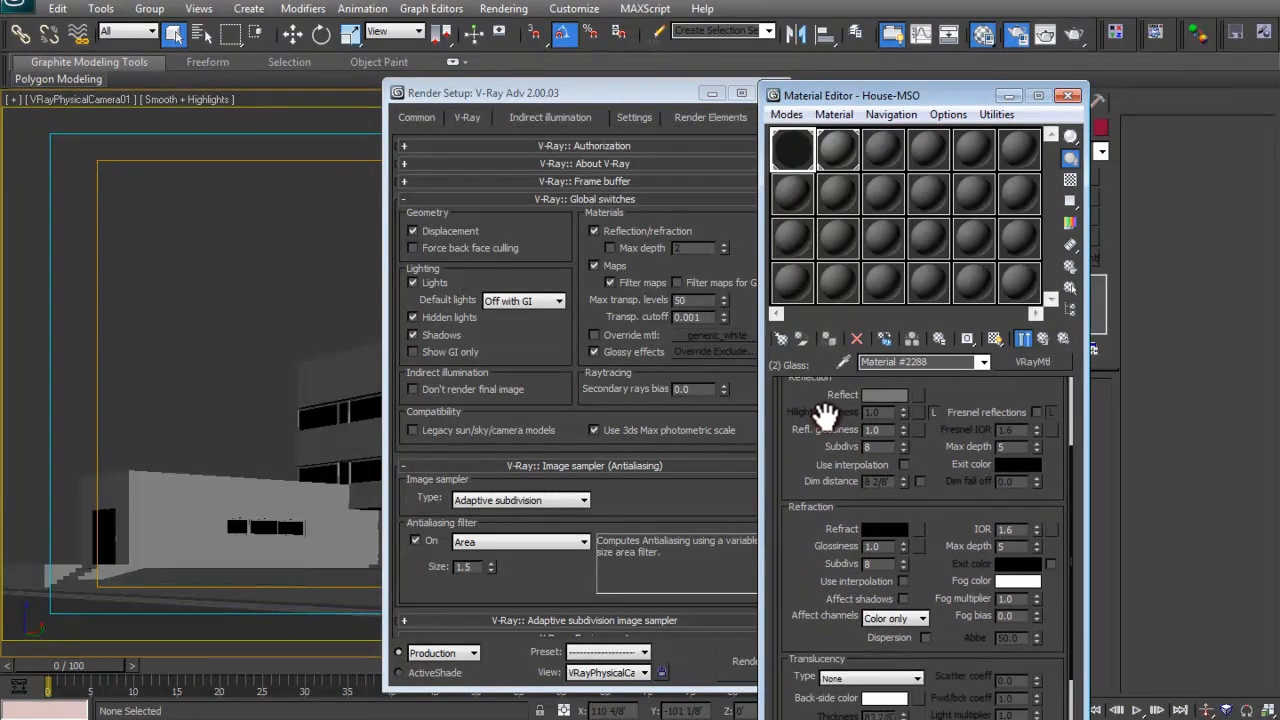
left_click_drag(821, 564, 817, 495)
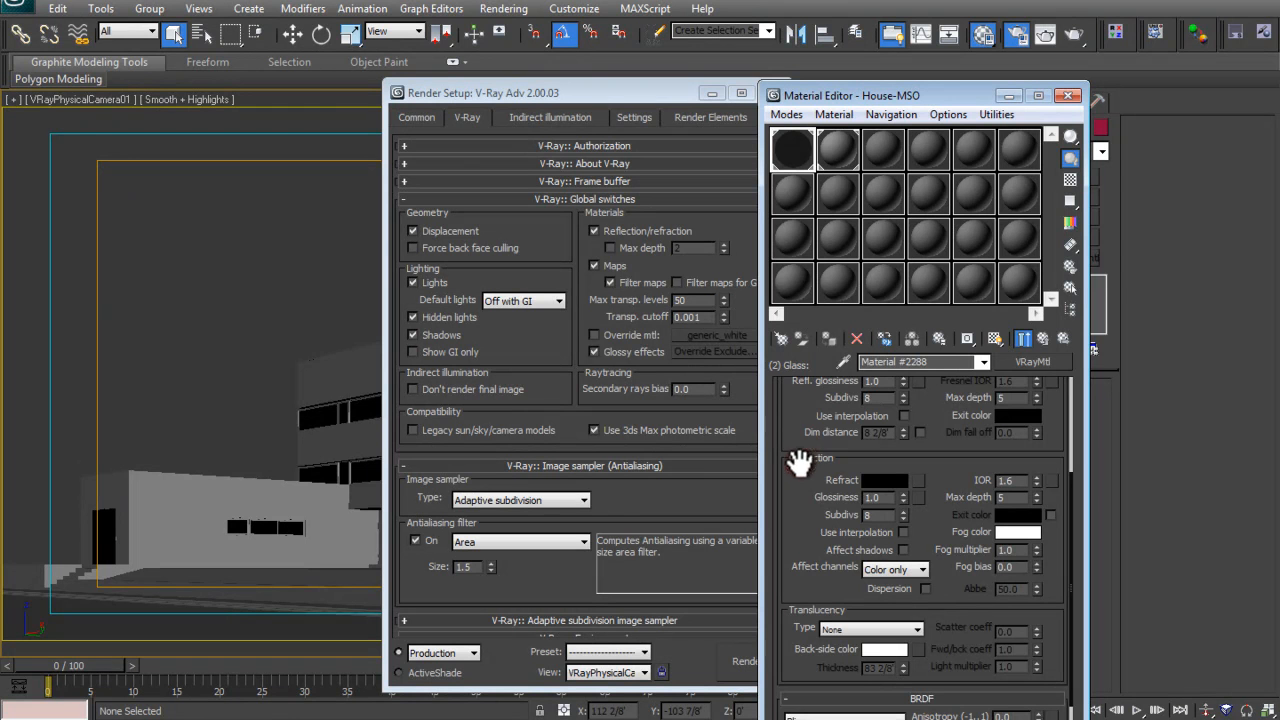
left_click_drag(810, 556, 838, 350)
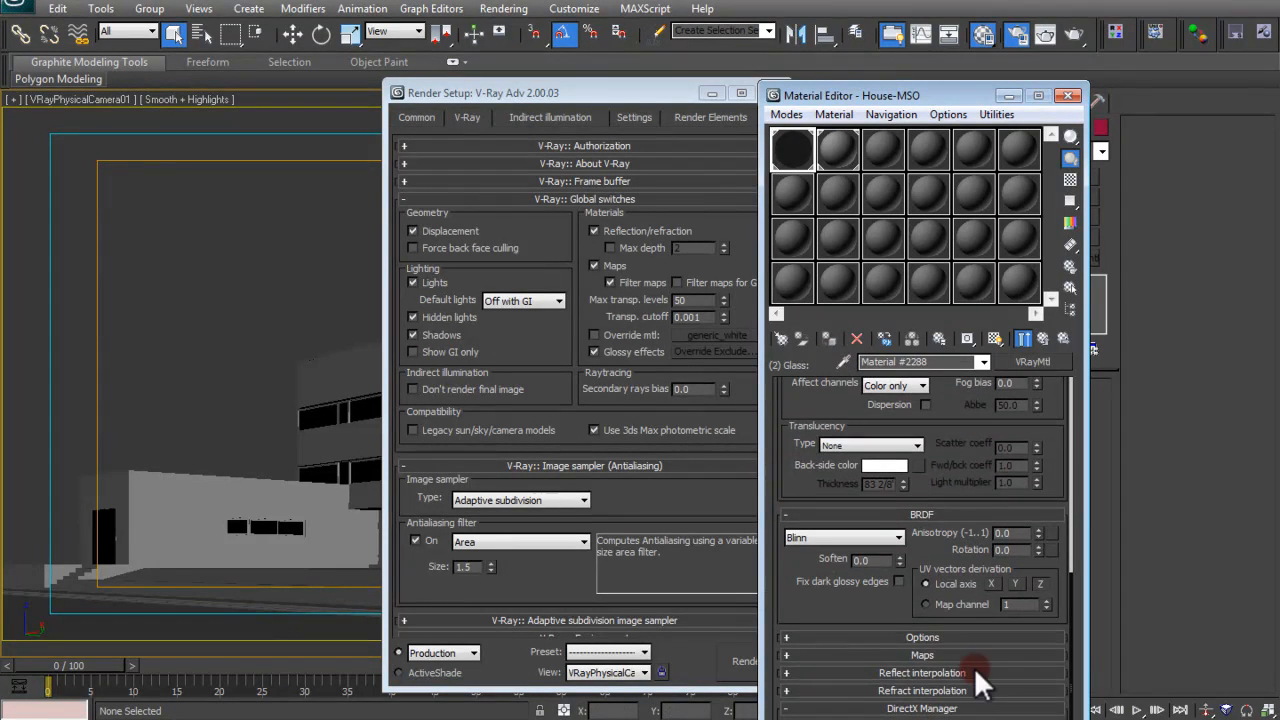
left_click_drag(819, 413, 825, 355)
left_click(900, 657)
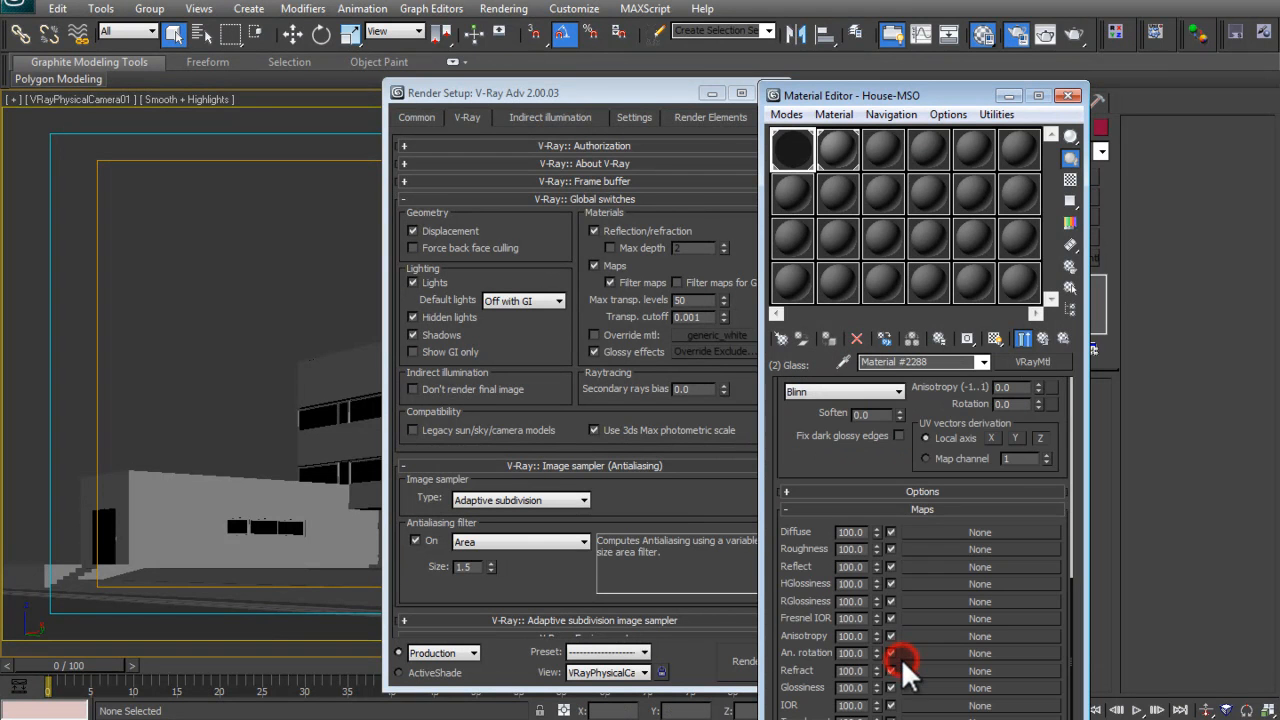
left_click_drag(805, 460, 805, 378)
left_click(935, 696)
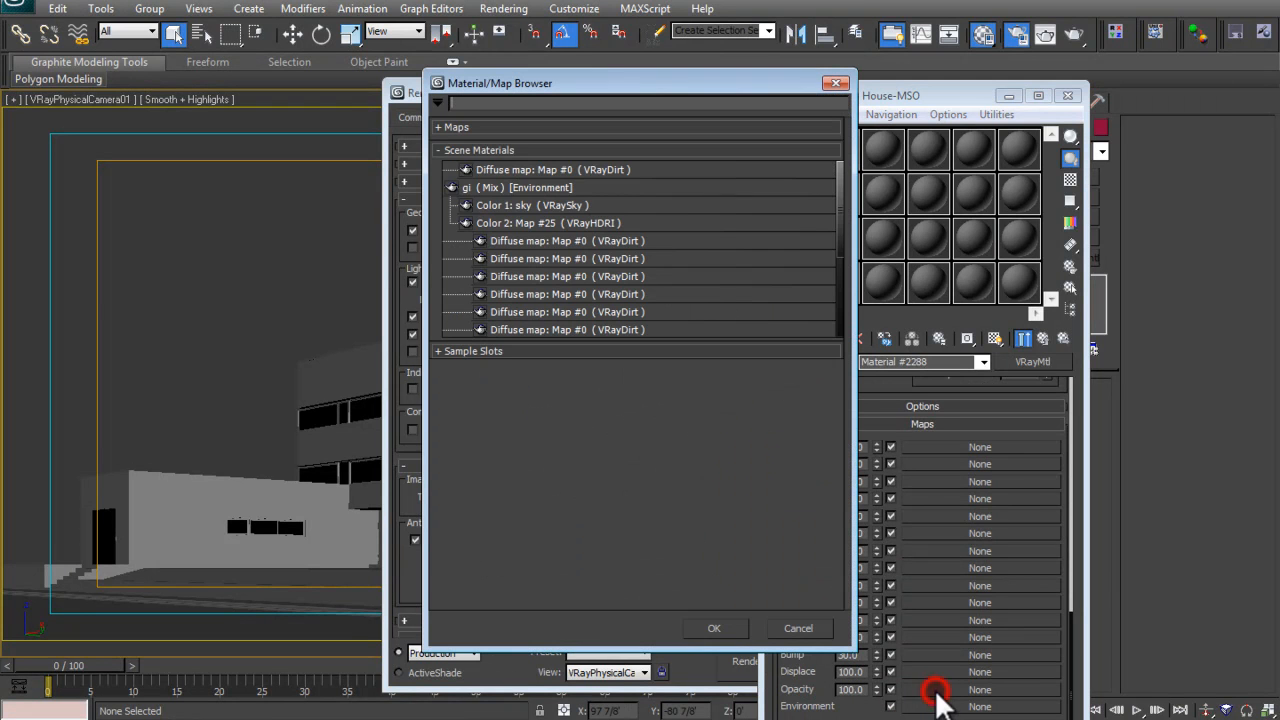
left_click(713, 628)
type("RAYC")
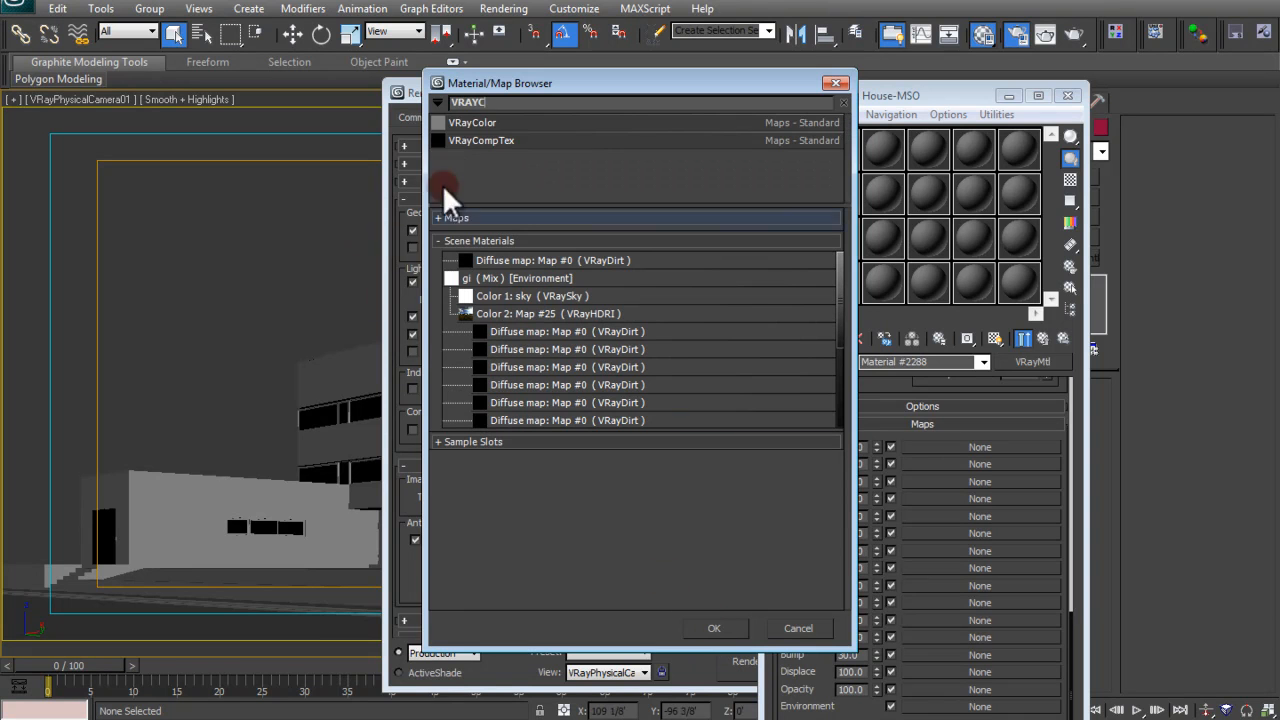
double_click(475, 123)
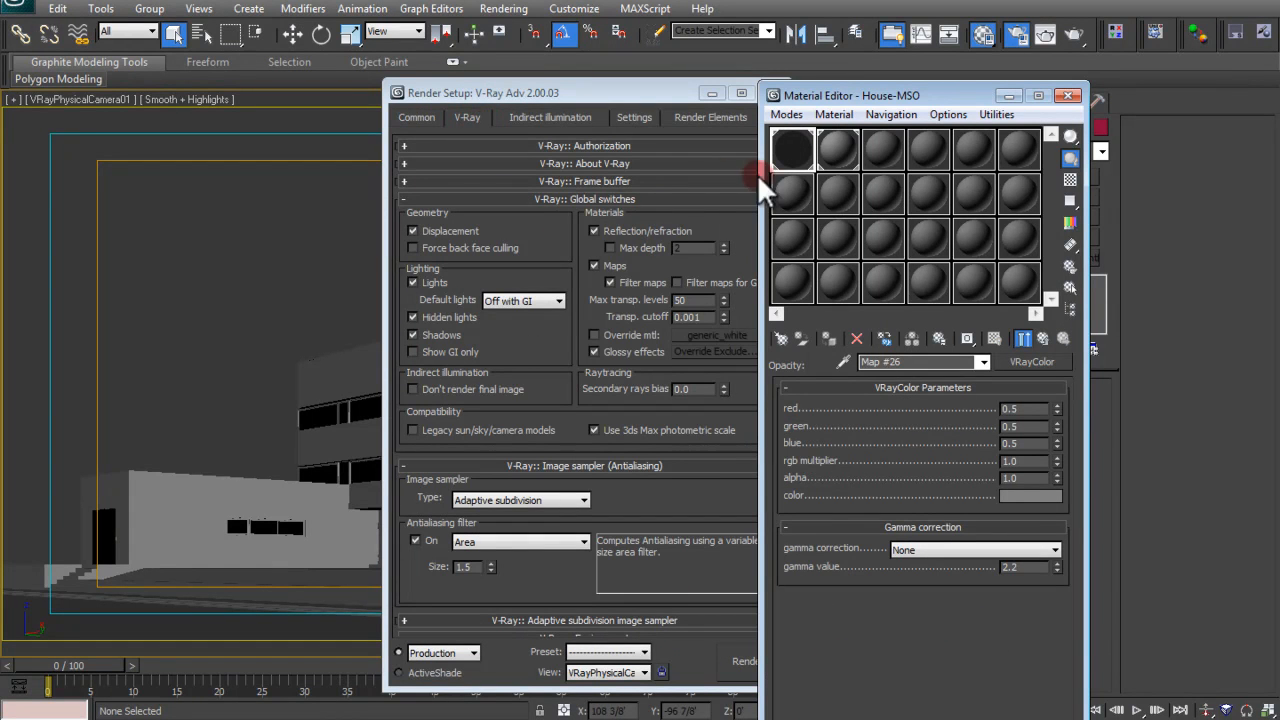
Set the VRayColor opacity map's color to grey with a value of 180
left_click(1046, 496)
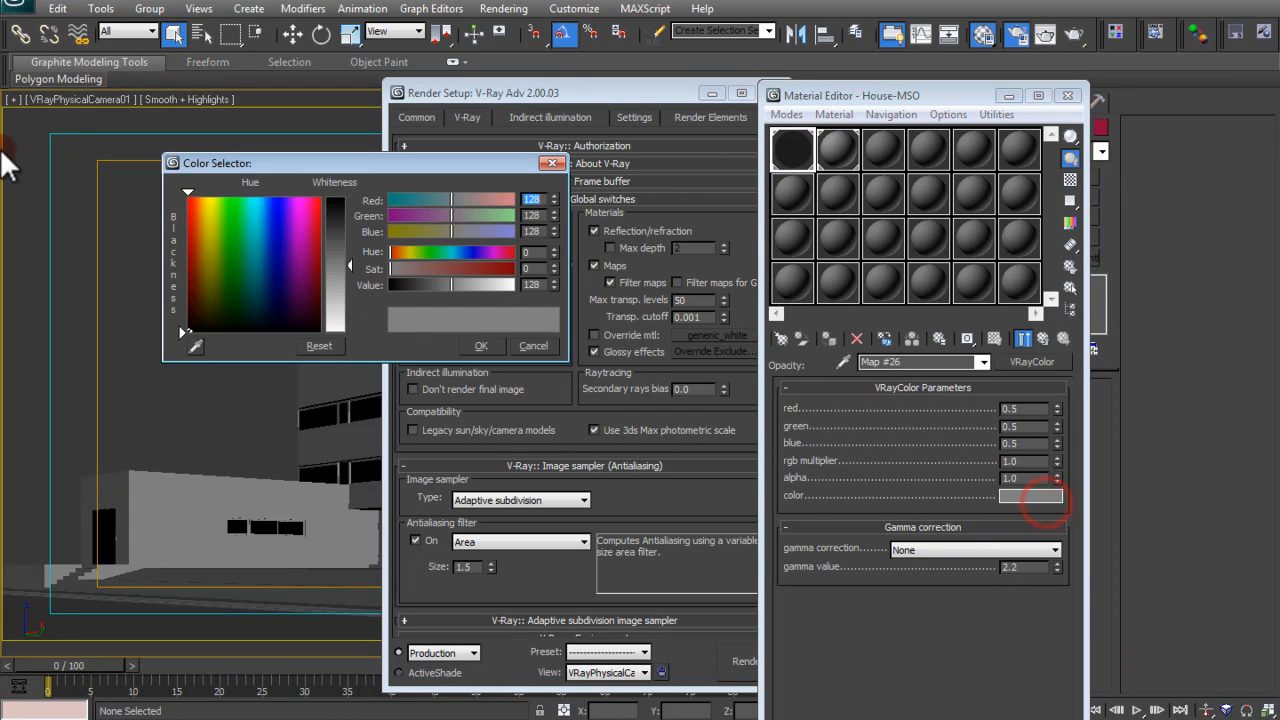
left_click_drag(403, 285, 496, 290)
left_click(542, 285)
type("18")
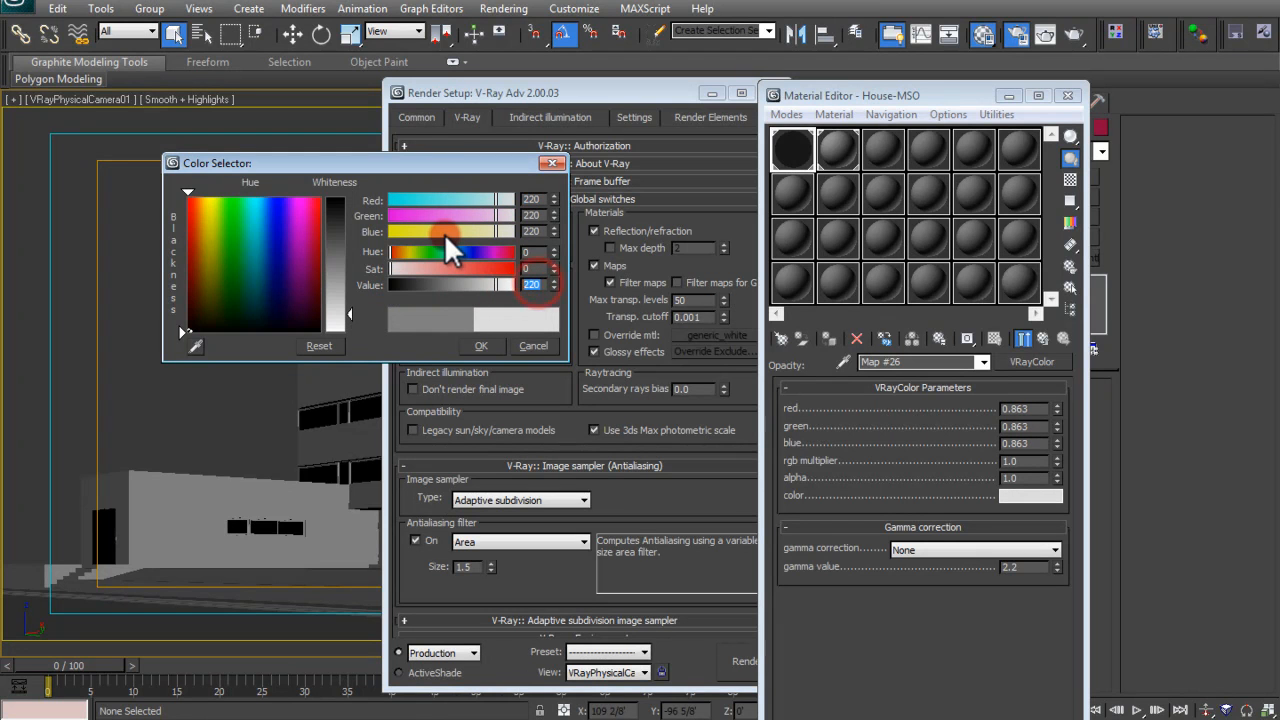
type("0")
key("Return")
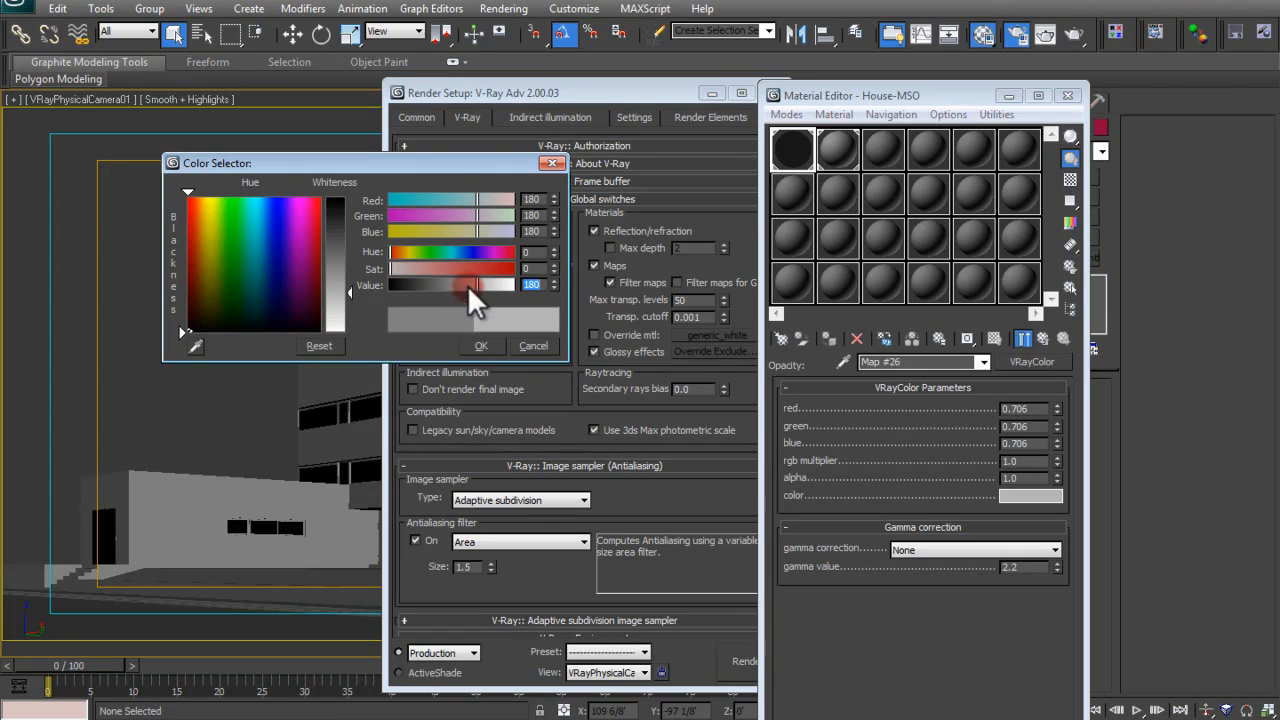
left_click(481, 342)
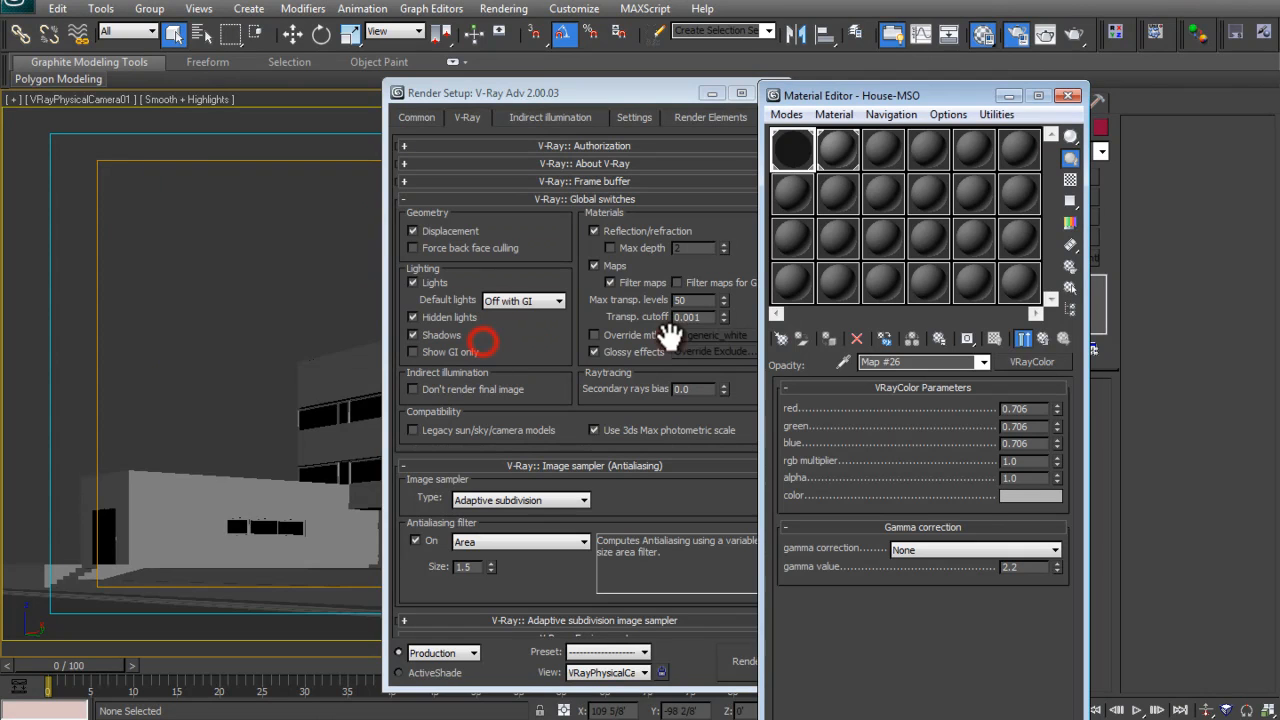
Test-render the camera view, examine the window transparency up close, then close the frame buffer and cancel the render
left_click(1074, 35)
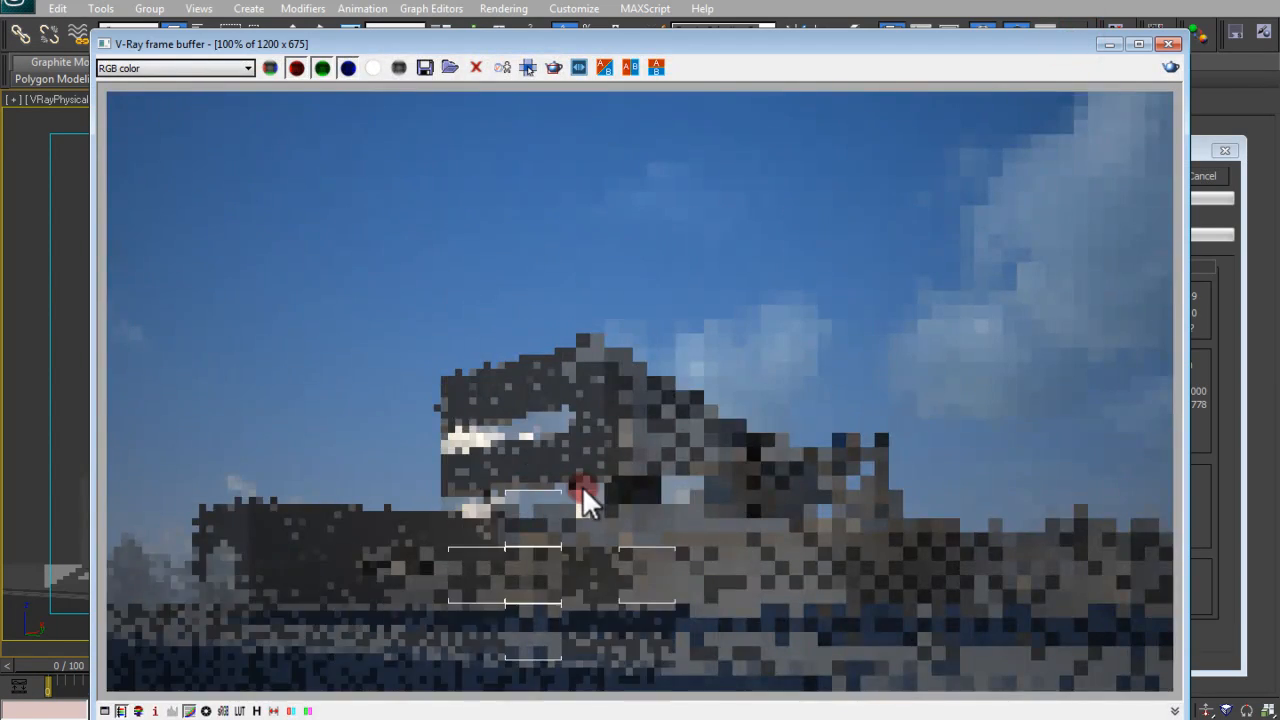
scroll(582, 486, "up", 1)
middle_click_drag(563, 473, 517, 443)
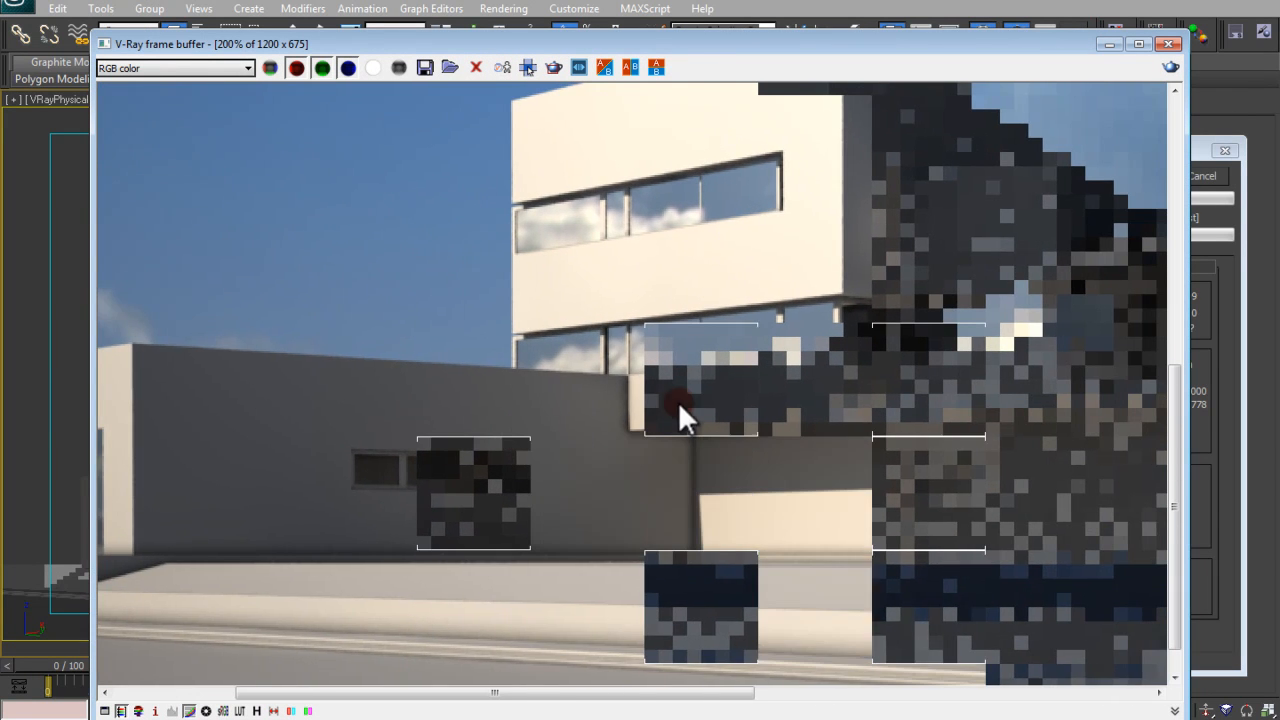
middle_click_drag(669, 402, 582, 408)
middle_click_drag(756, 425, 748, 329)
scroll(748, 329, "down", 1)
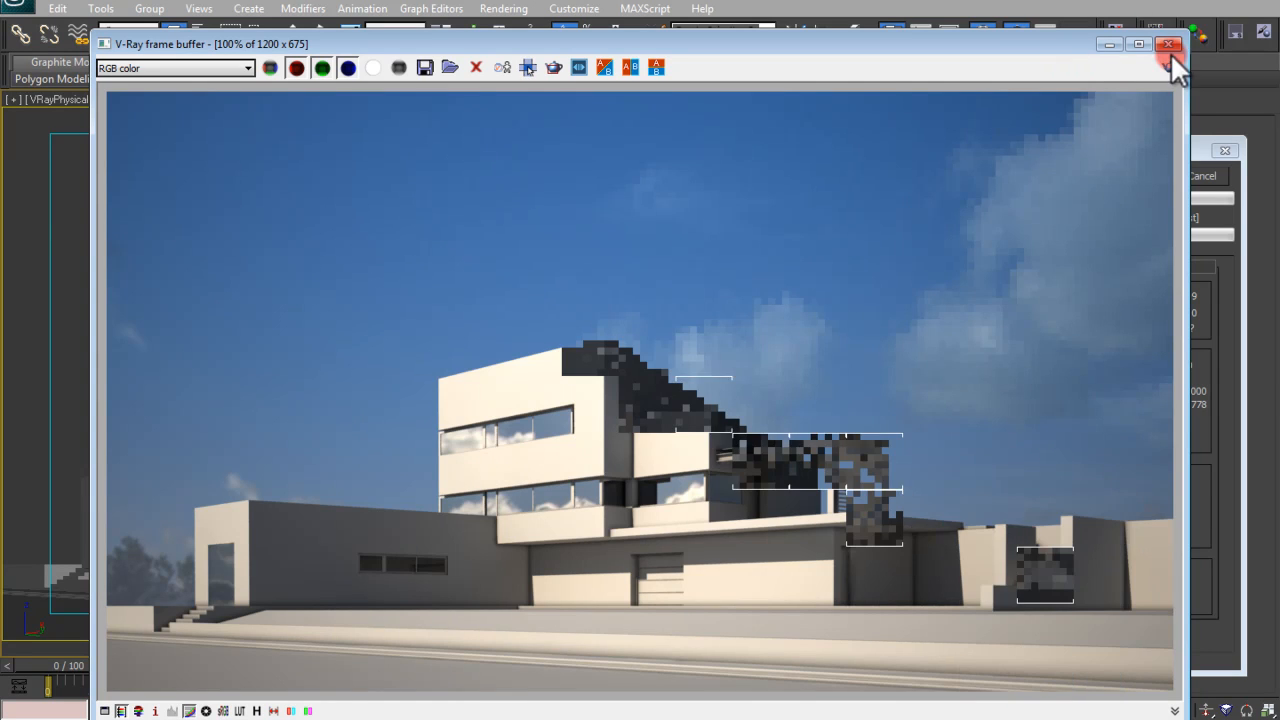
left_click(1168, 45)
left_click(1203, 175)
Set the VRayColor opacity map's color value to 100
left_click(1016, 494)
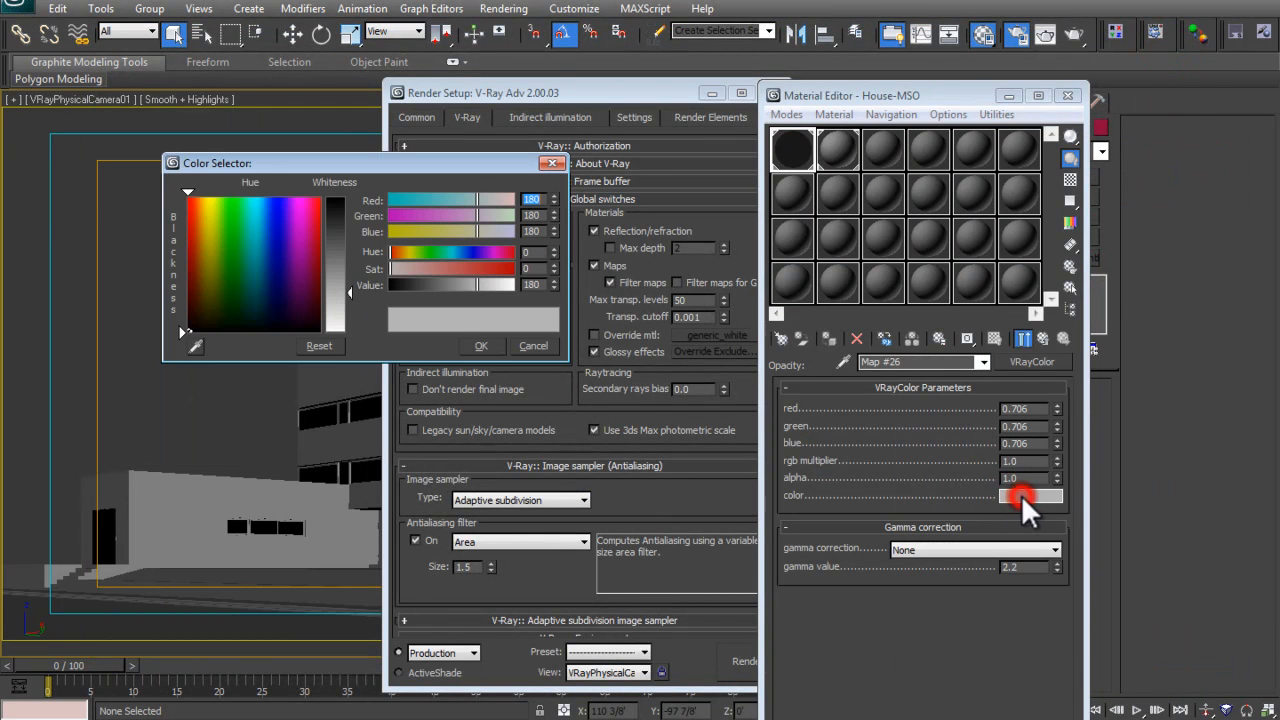
double_click(536, 285)
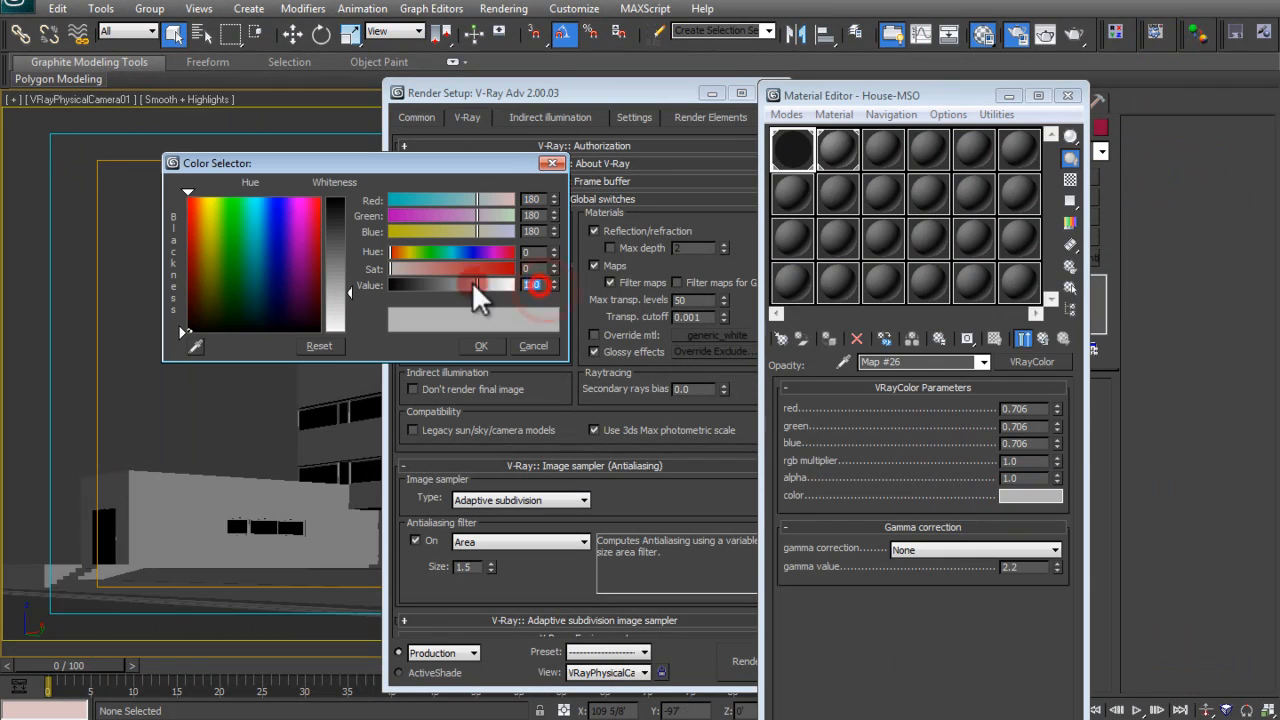
type("100")
key("Return")
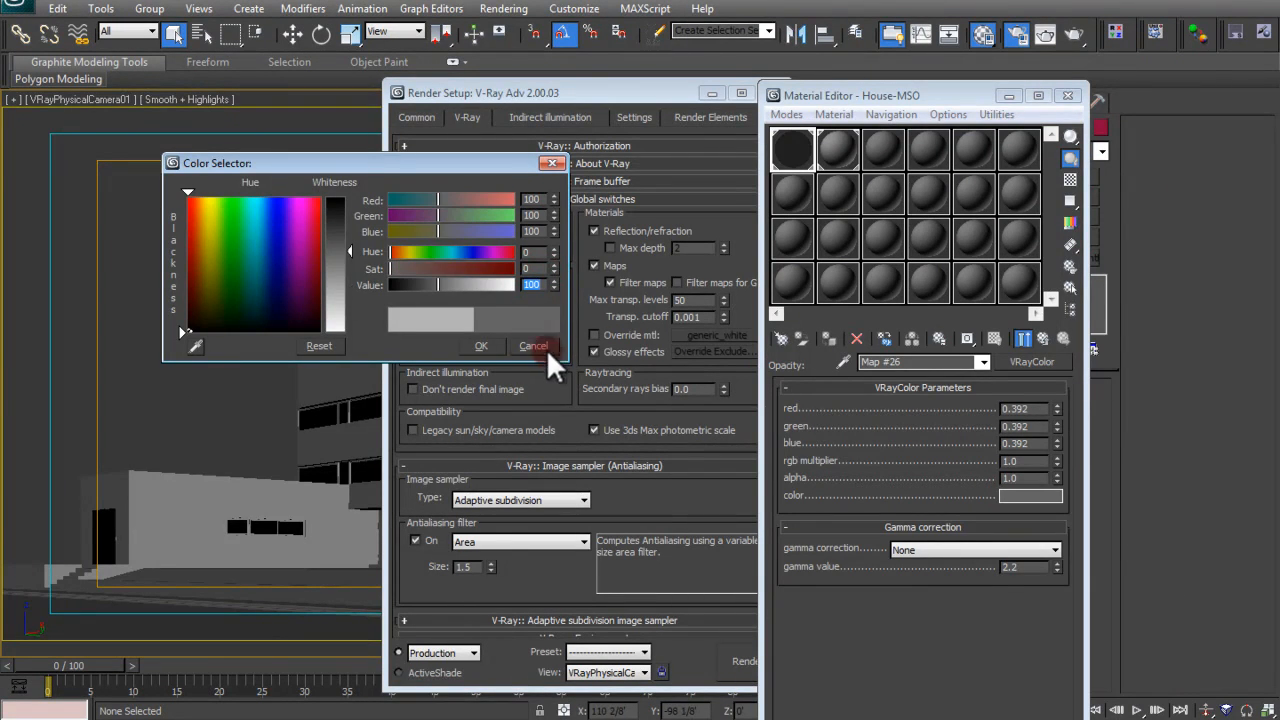
left_click(490, 345)
Render the camera view again, inspect the glass transparency and reflections across the house, and close the frame buffer
left_click(740, 662)
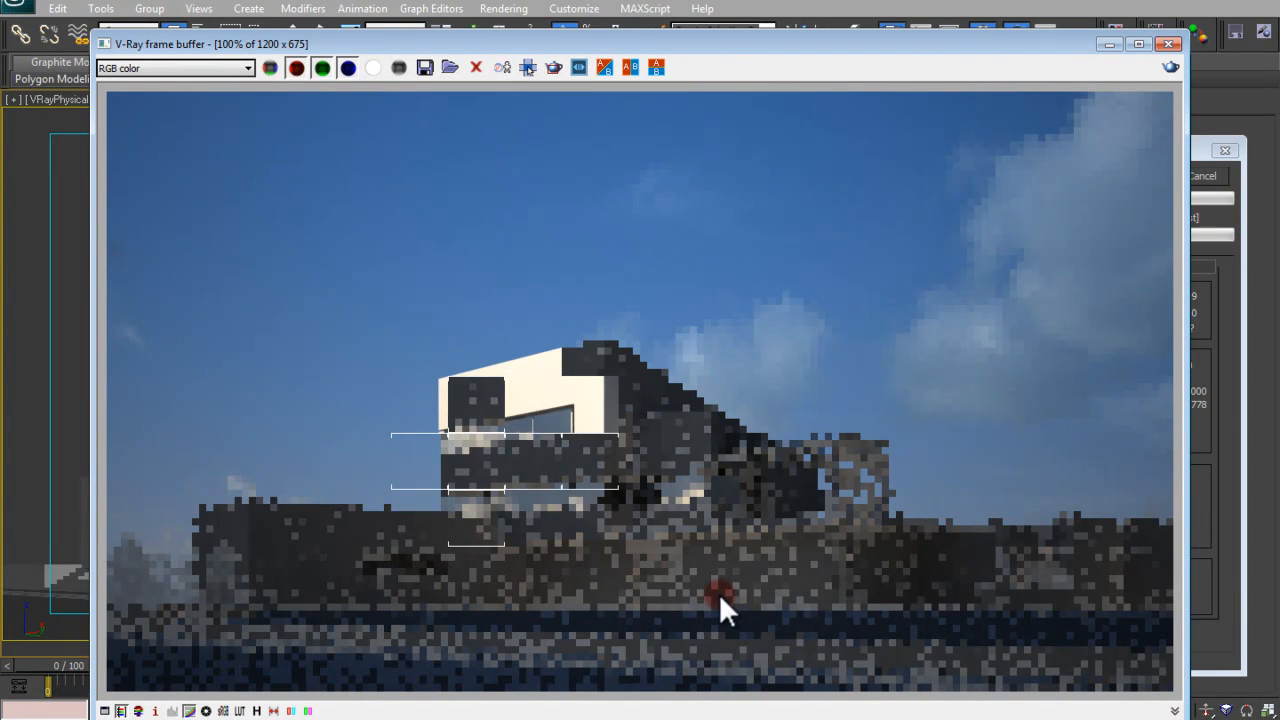
scroll(471, 537, "up", 2)
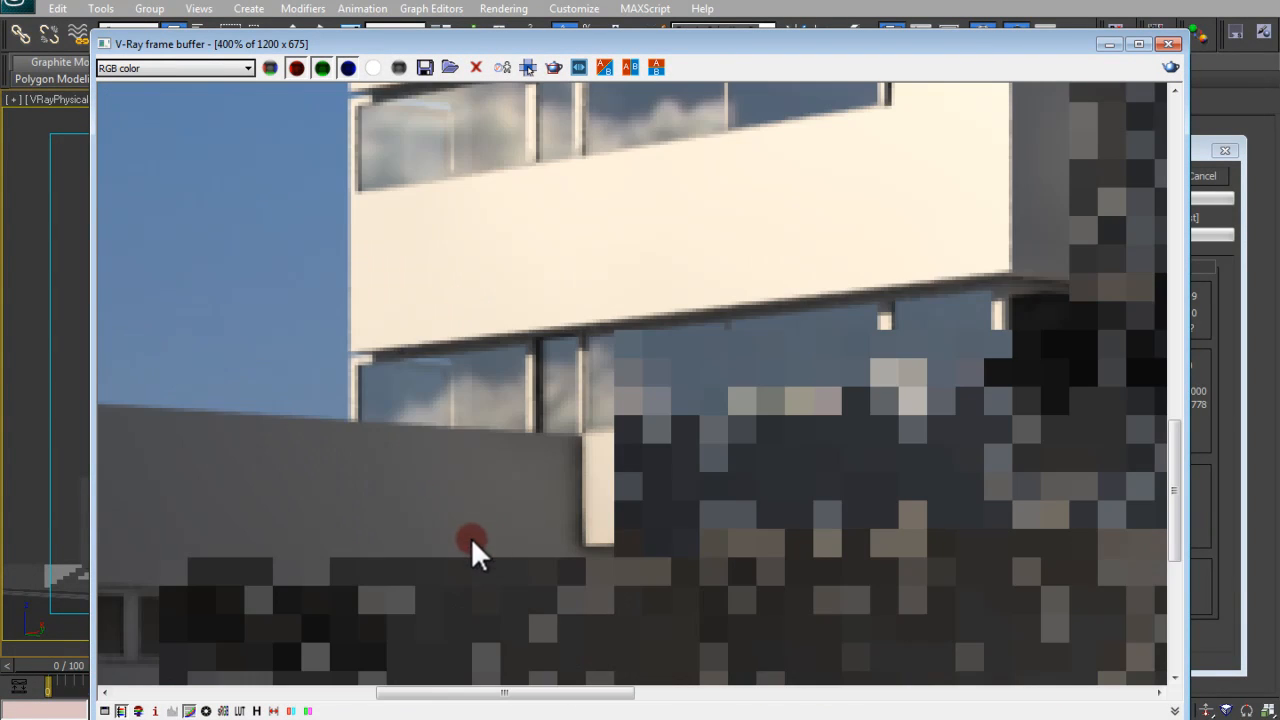
scroll(643, 423, "down", 2)
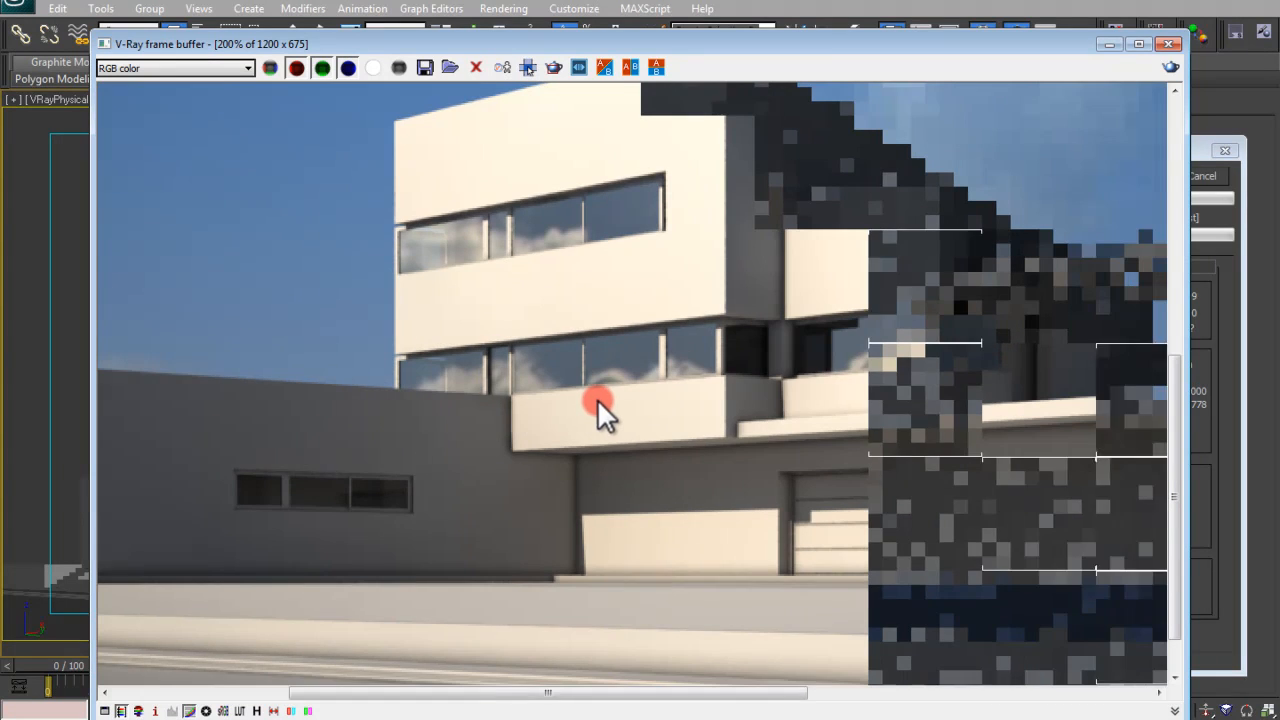
middle_click_drag(597, 398, 583, 398)
middle_click_drag(941, 349, 601, 332)
scroll(601, 332, "down", 1)
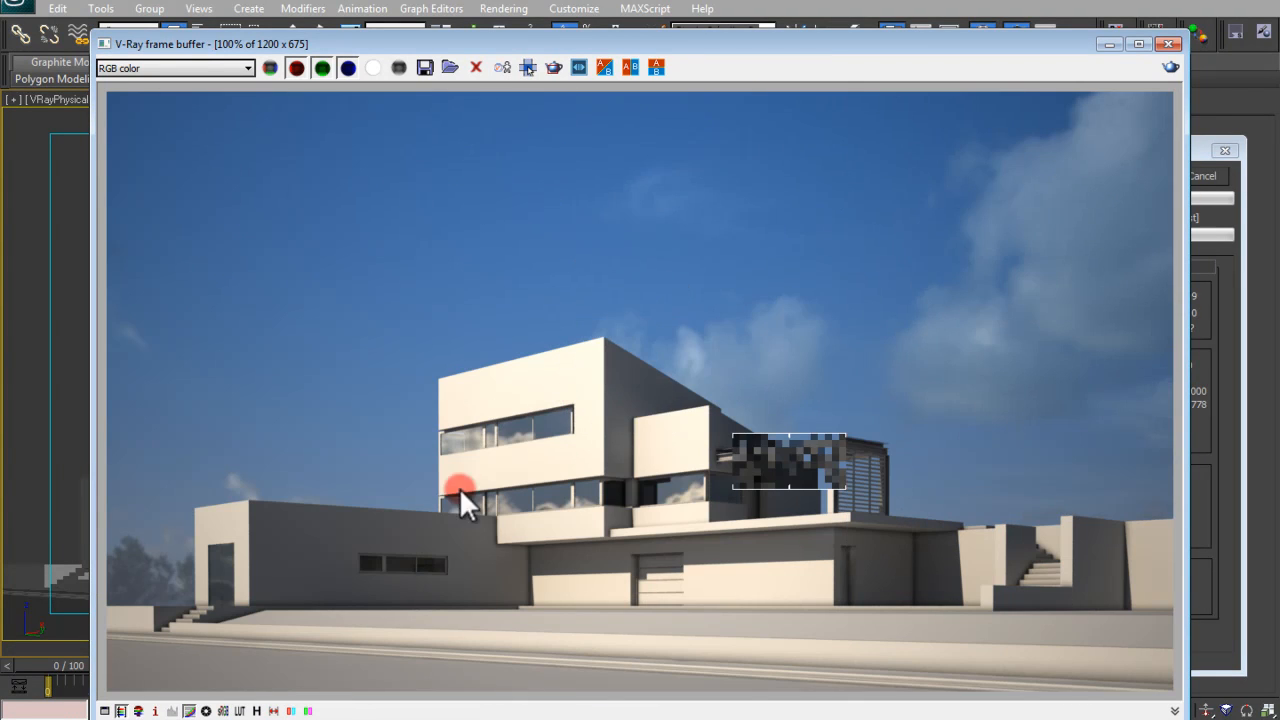
scroll(397, 538, "up", 1)
middle_click_drag(397, 538, 488, 436)
scroll(488, 436, "down", 1)
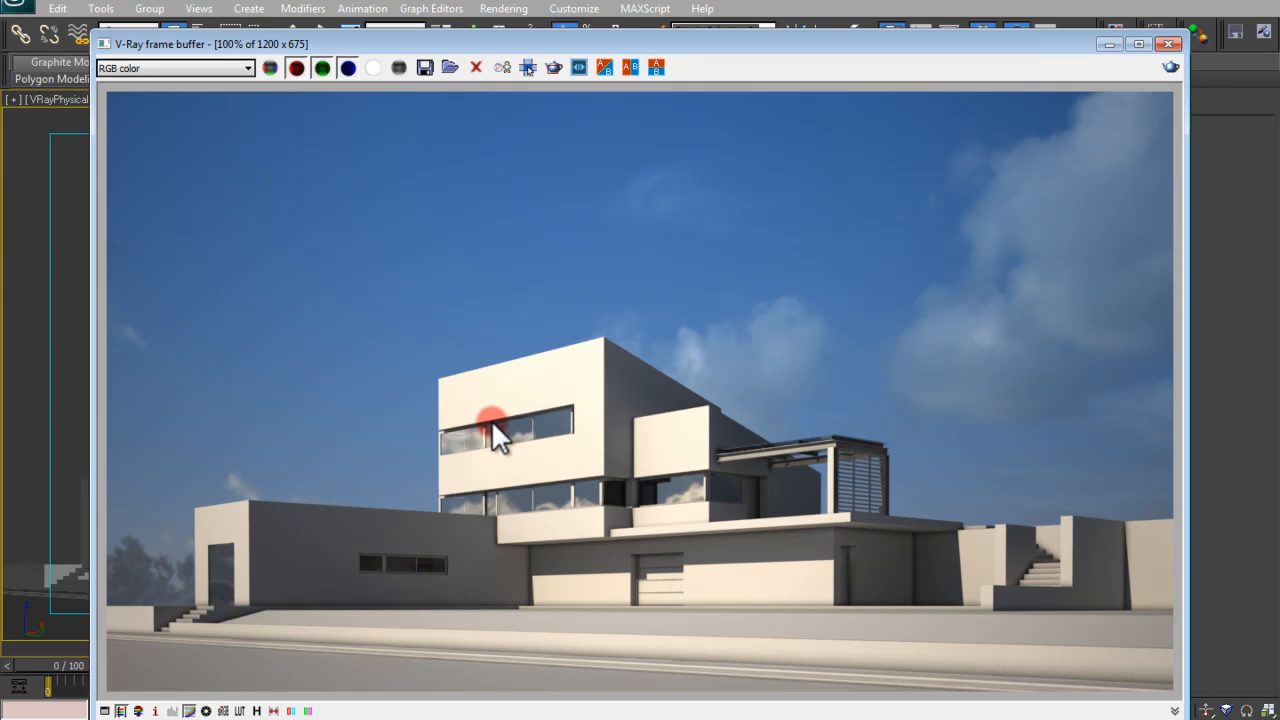
left_click(1168, 44)
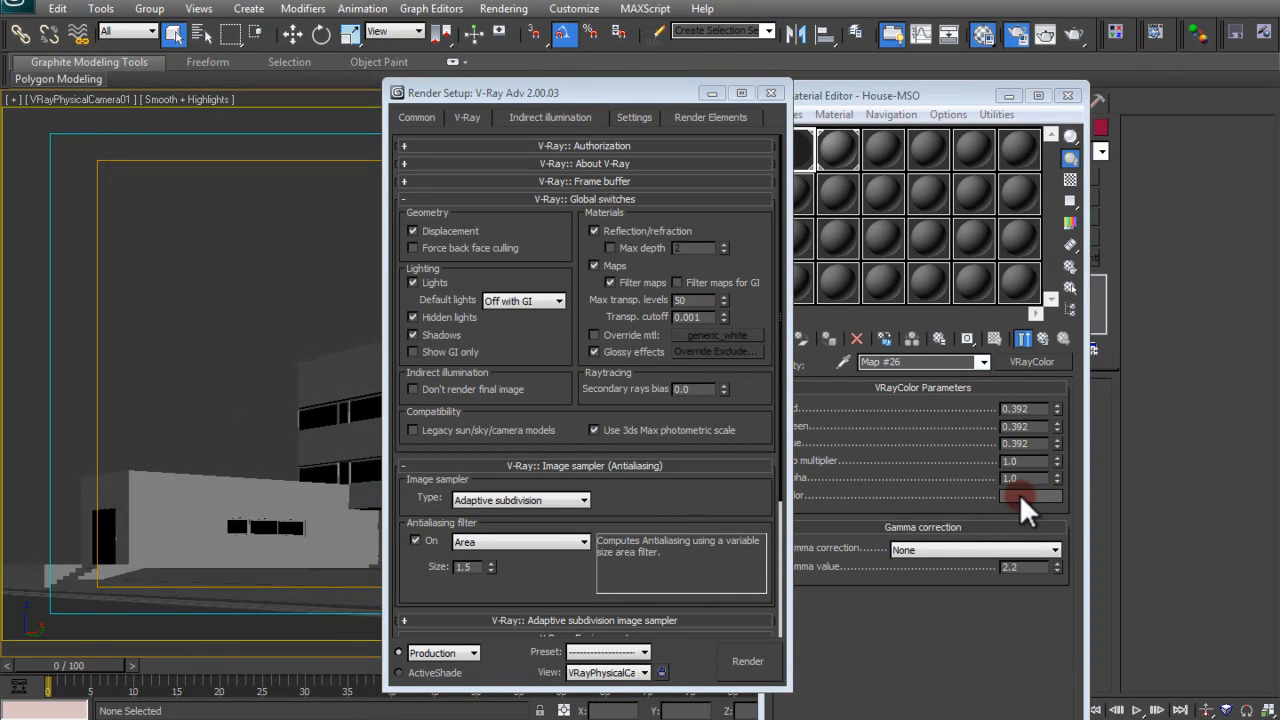
Return to the Glass sub-material and set its reflection color's value to 80
left_click(982, 365)
left_click(983, 362)
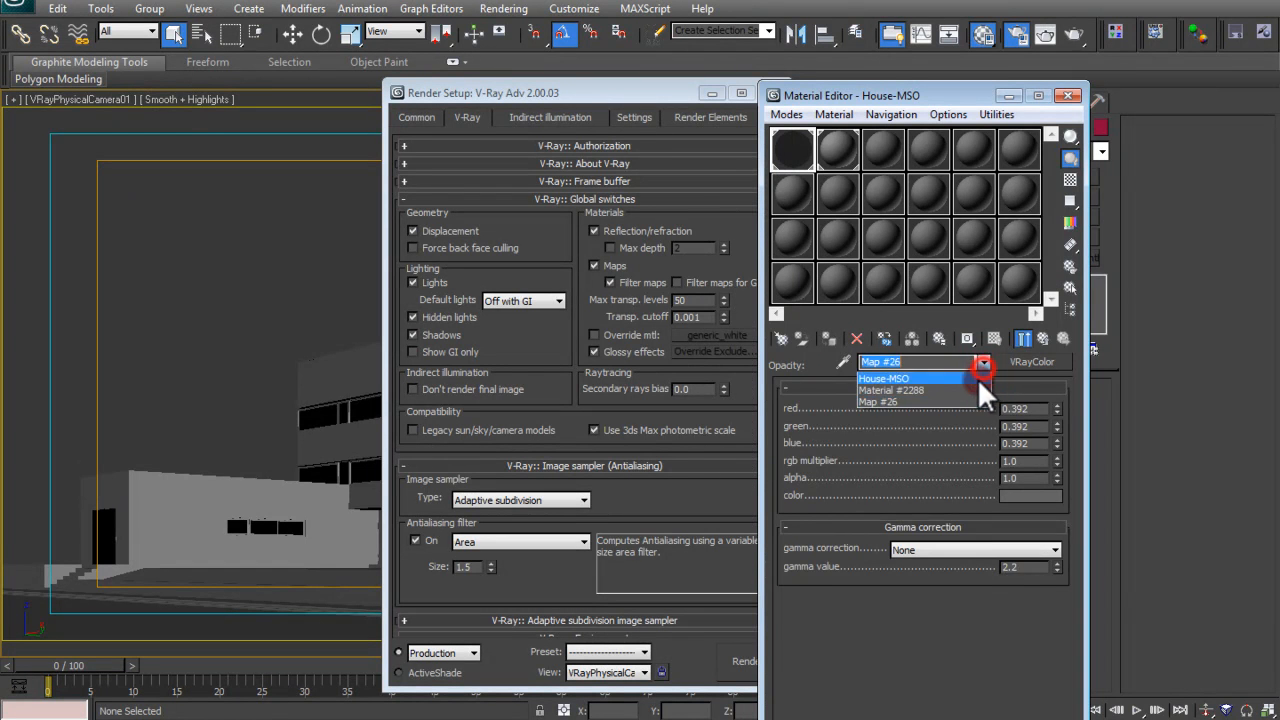
left_click(975, 384)
scroll(803, 455, "up", 5)
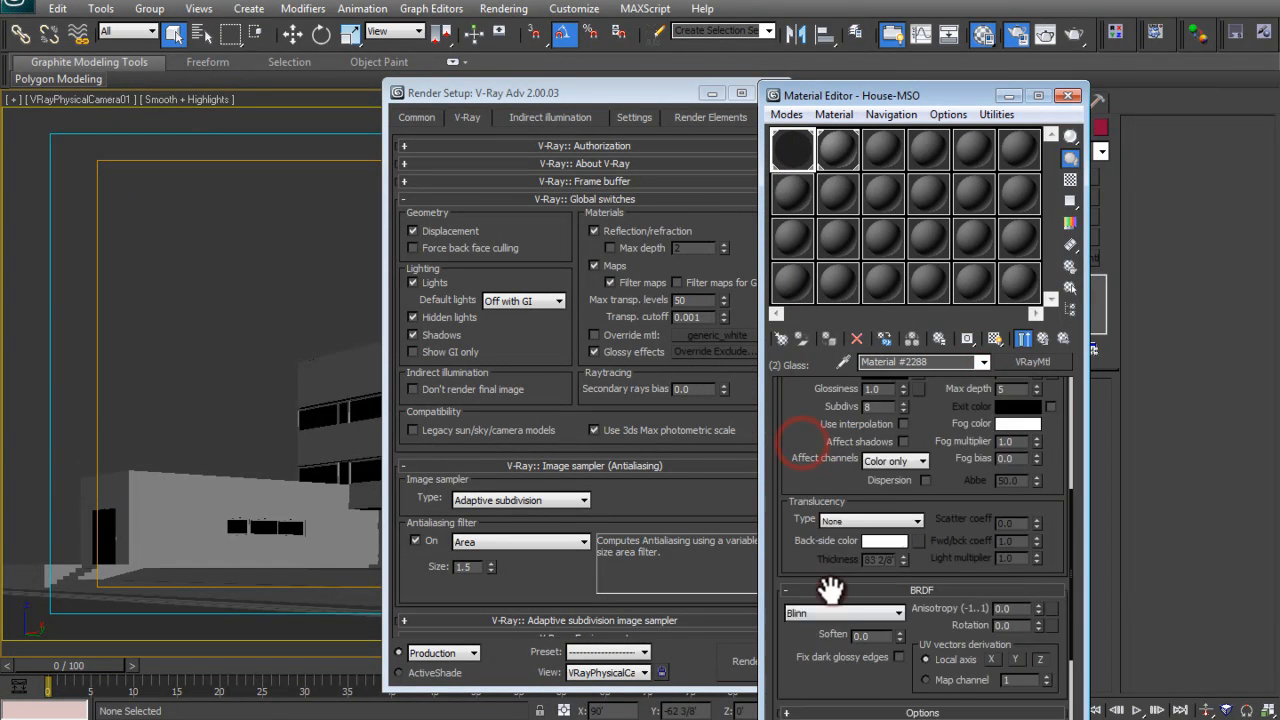
scroll(835, 548, "up", 4)
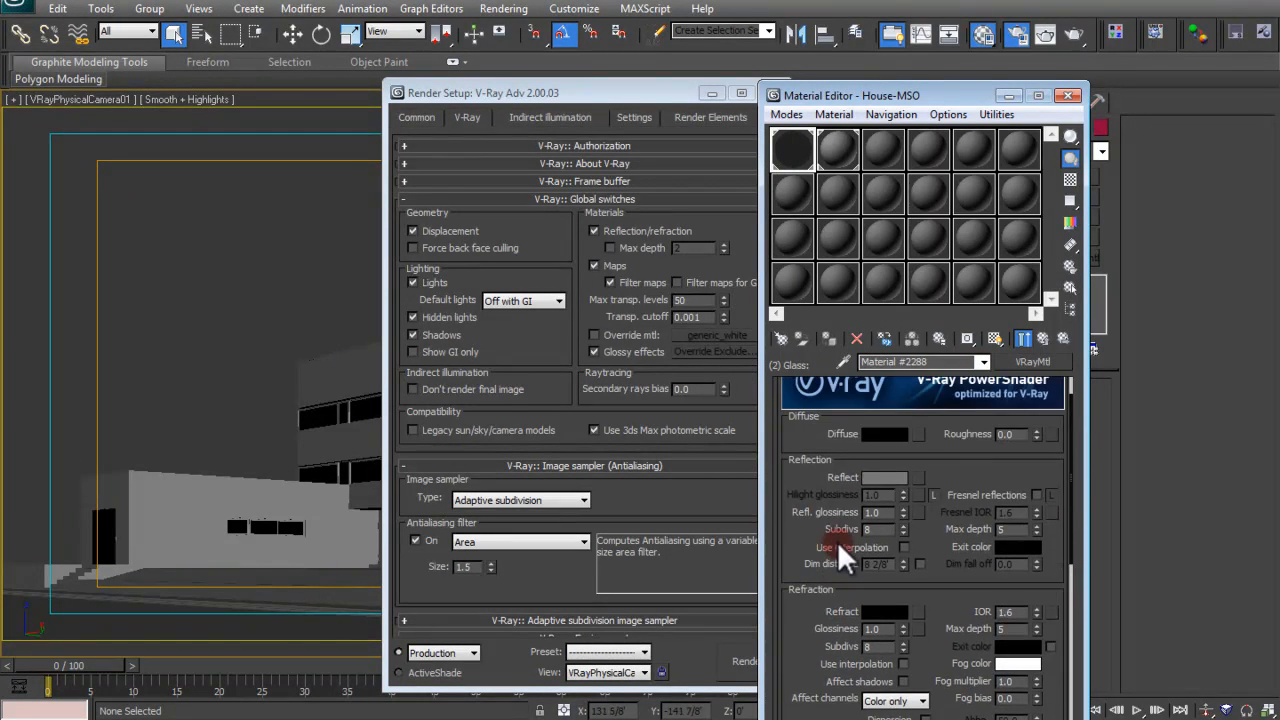
left_click(888, 477)
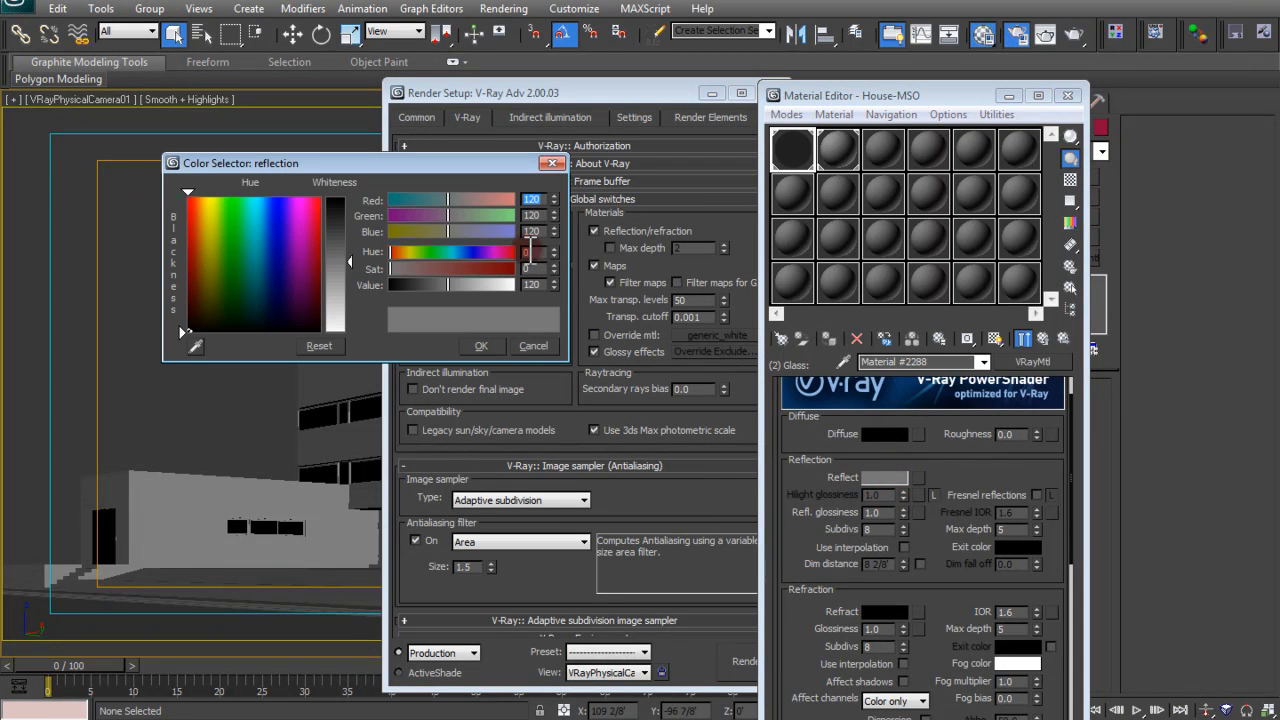
left_click(536, 285)
type("80")
key("Return")
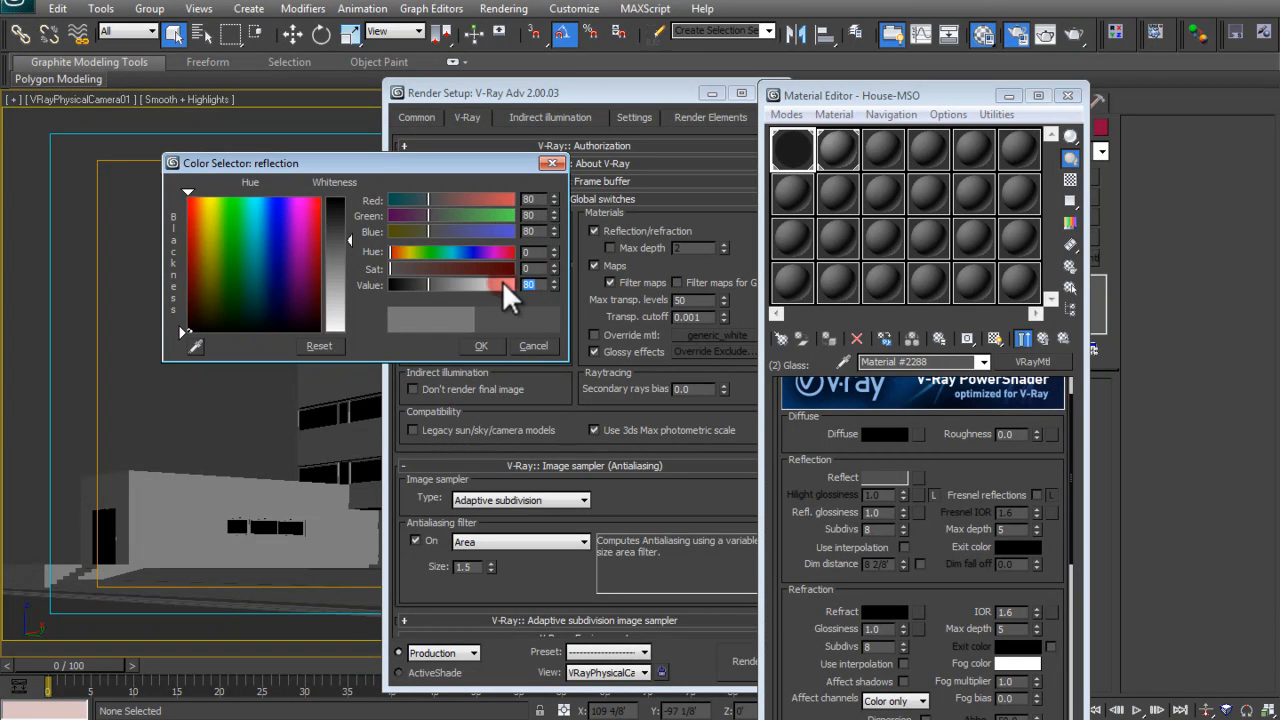
left_click(486, 347)
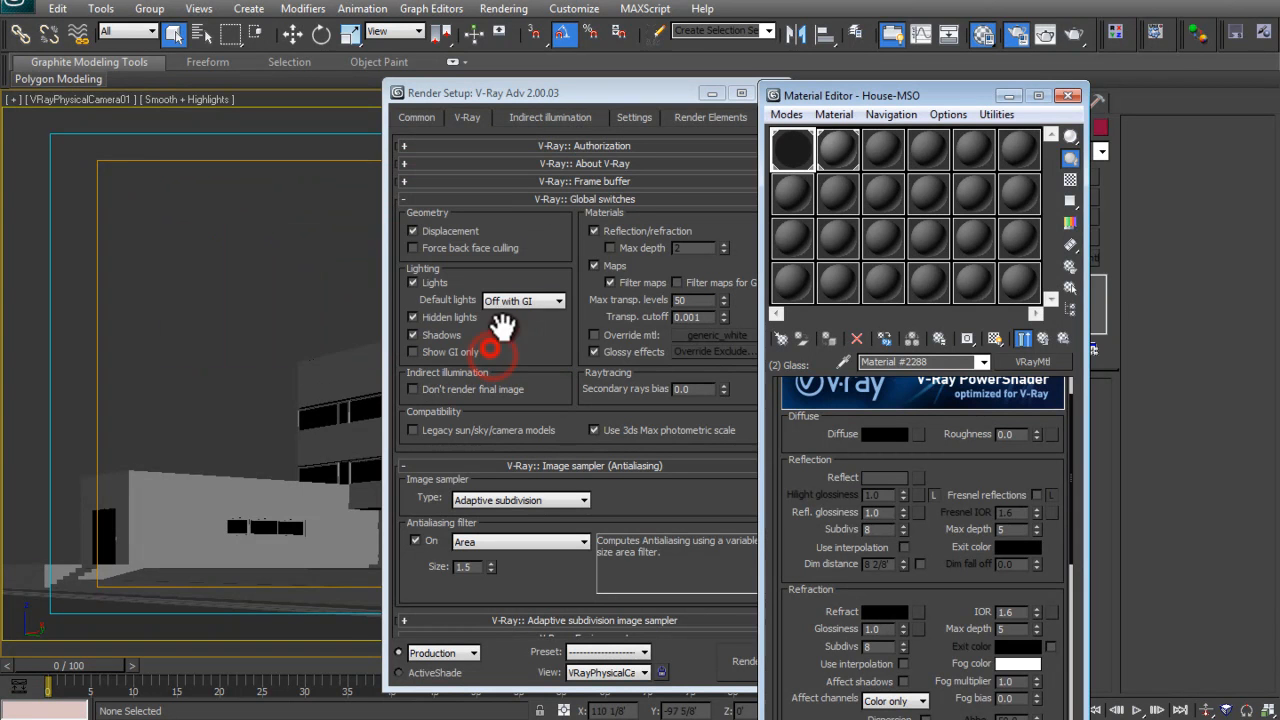
Re-render the camera view to examine the window reflections on both floors, then close the V-Ray frame buffer
left_click(1068, 40)
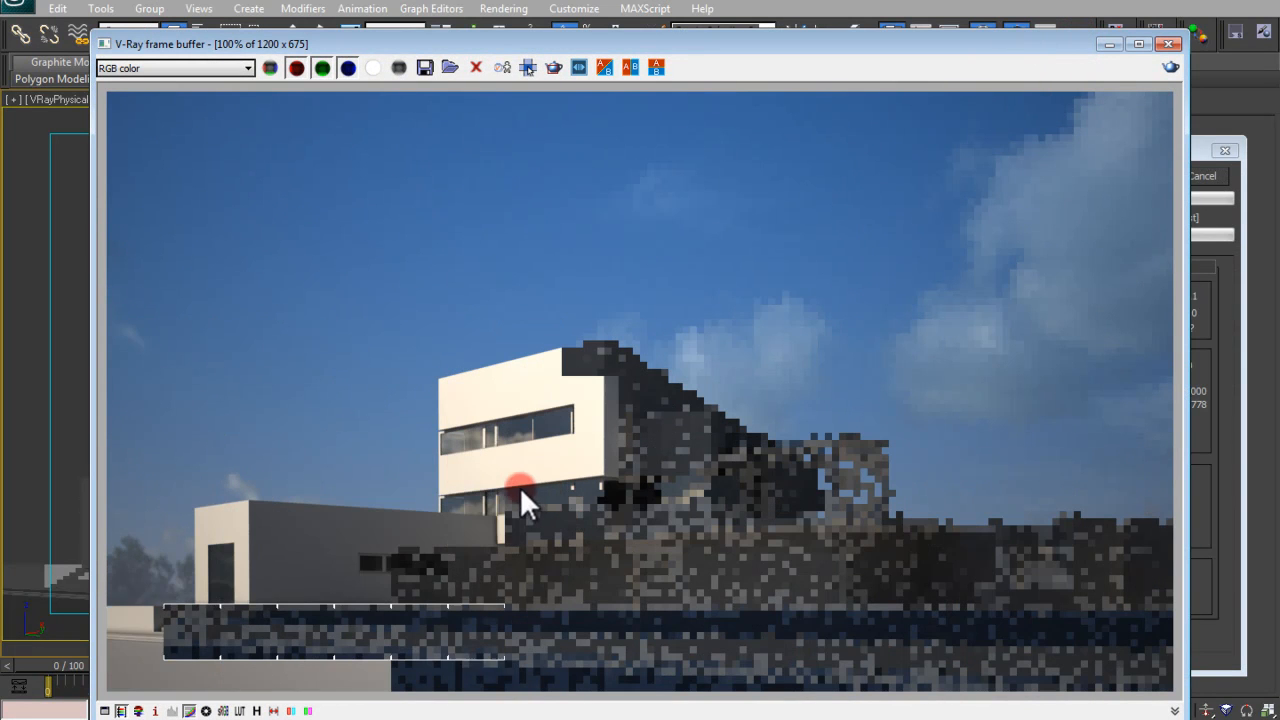
scroll(459, 420, "up", 3)
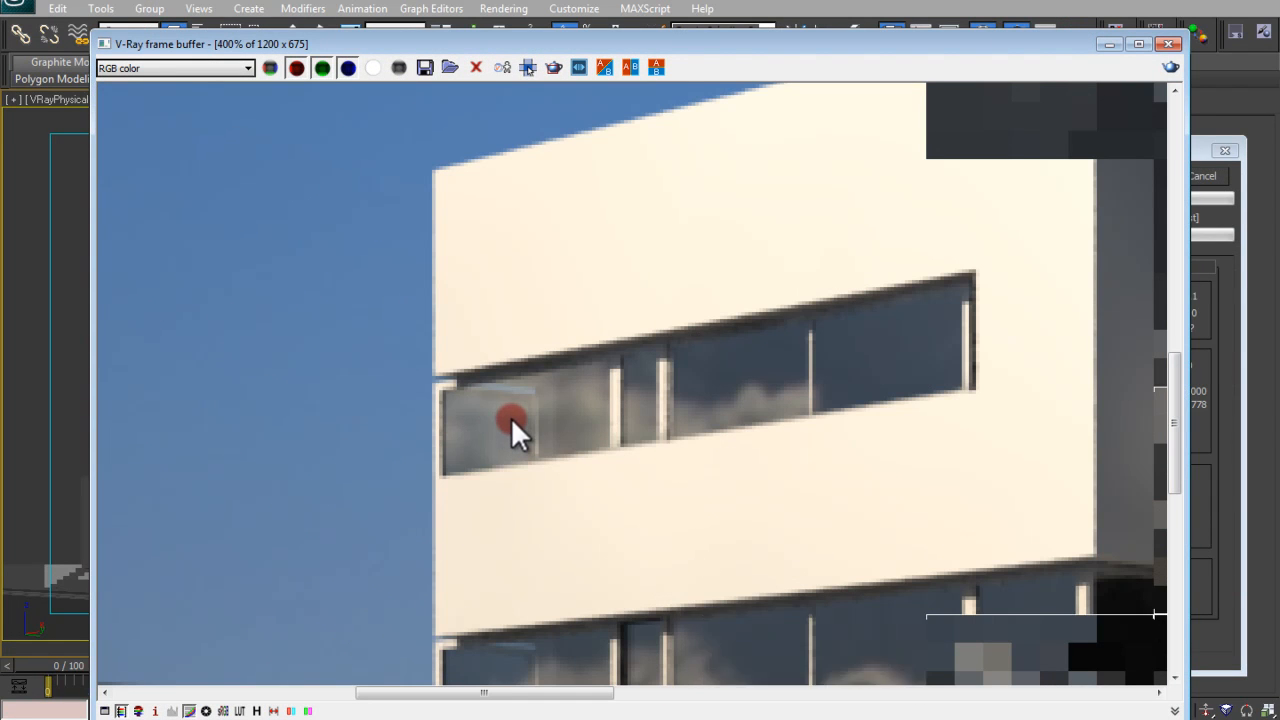
middle_click_drag(824, 582, 634, 367)
scroll(634, 367, "down", 1)
middle_click_drag(338, 458, 887, 357)
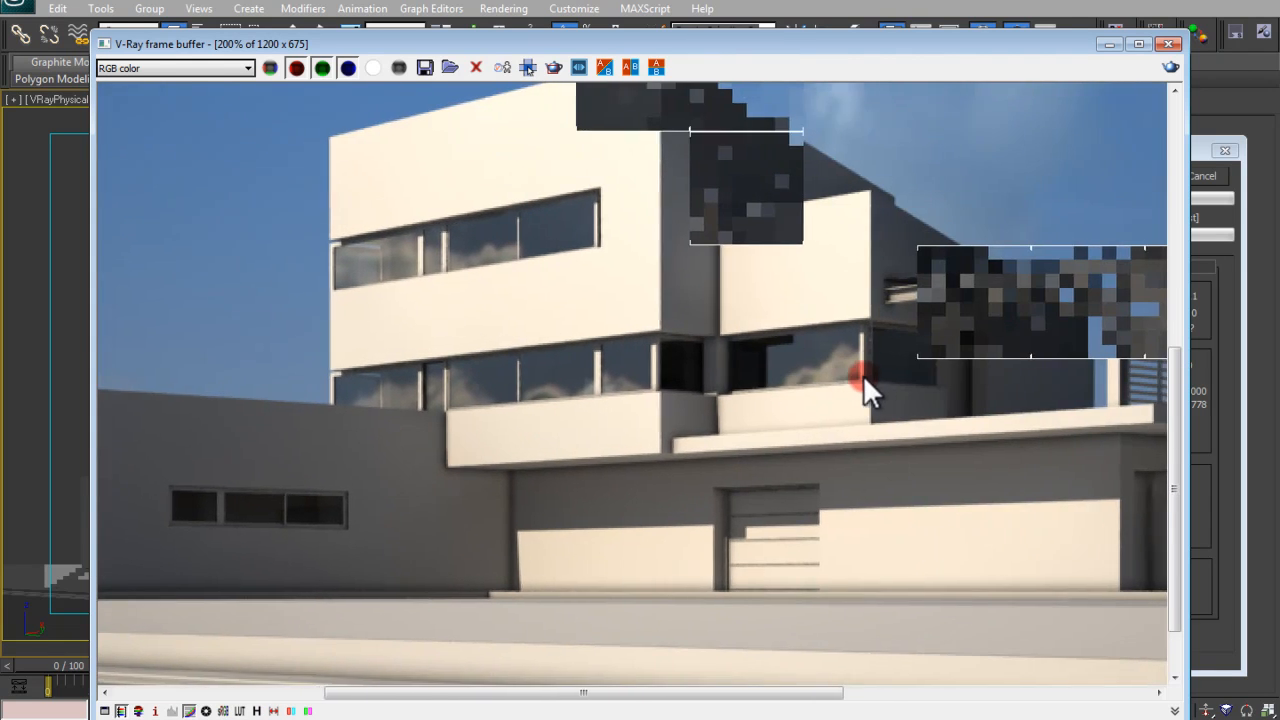
middle_click_drag(874, 374, 754, 366)
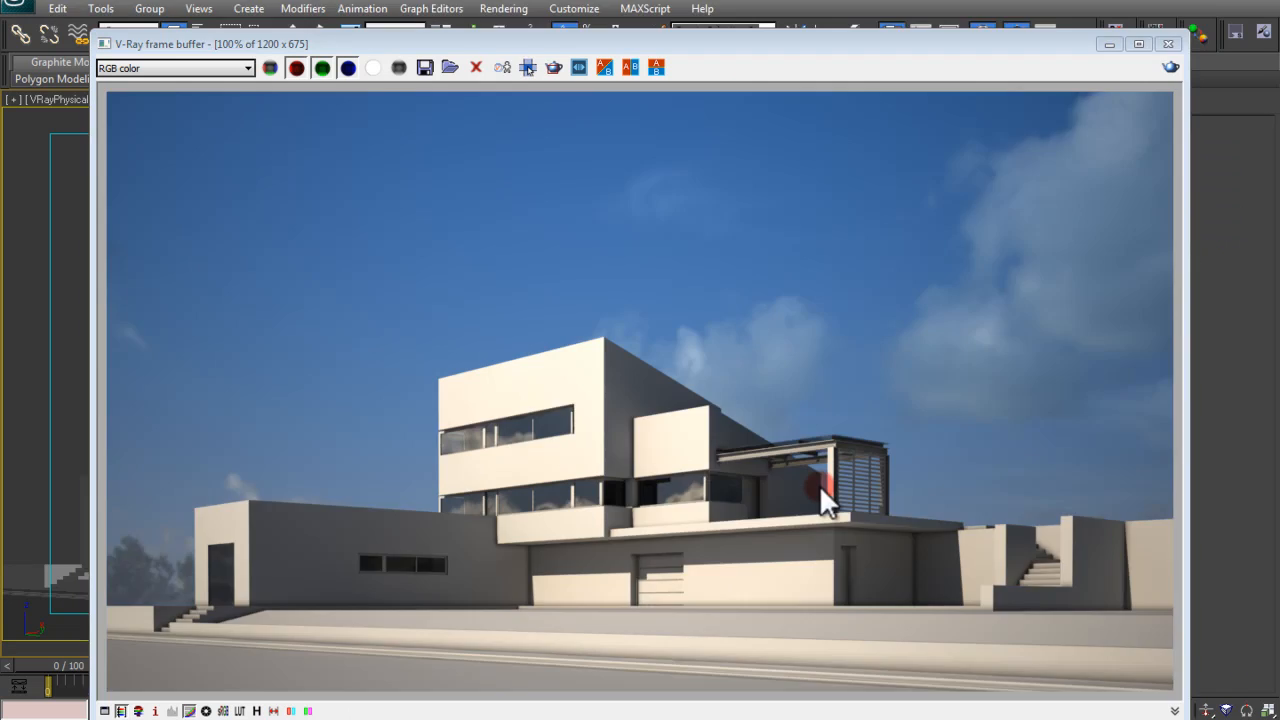
scroll(821, 485, "up", 1)
scroll(765, 483, "down", 1)
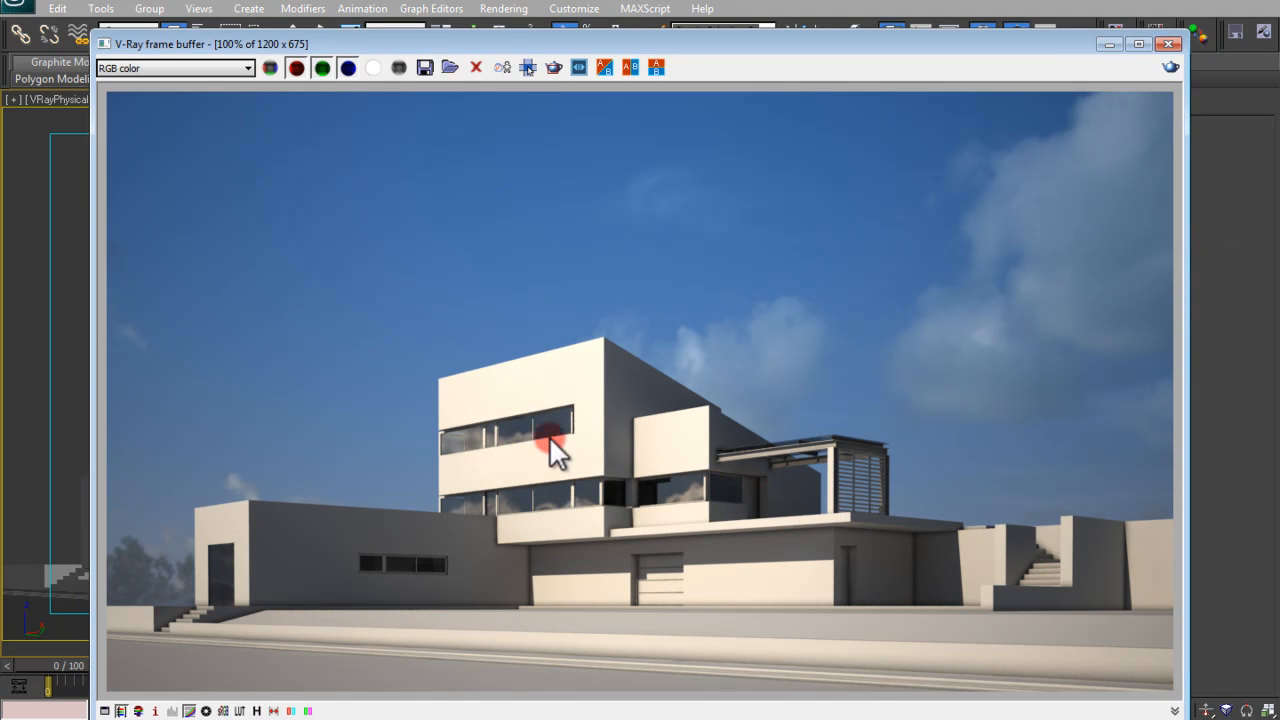
left_click(1166, 46)
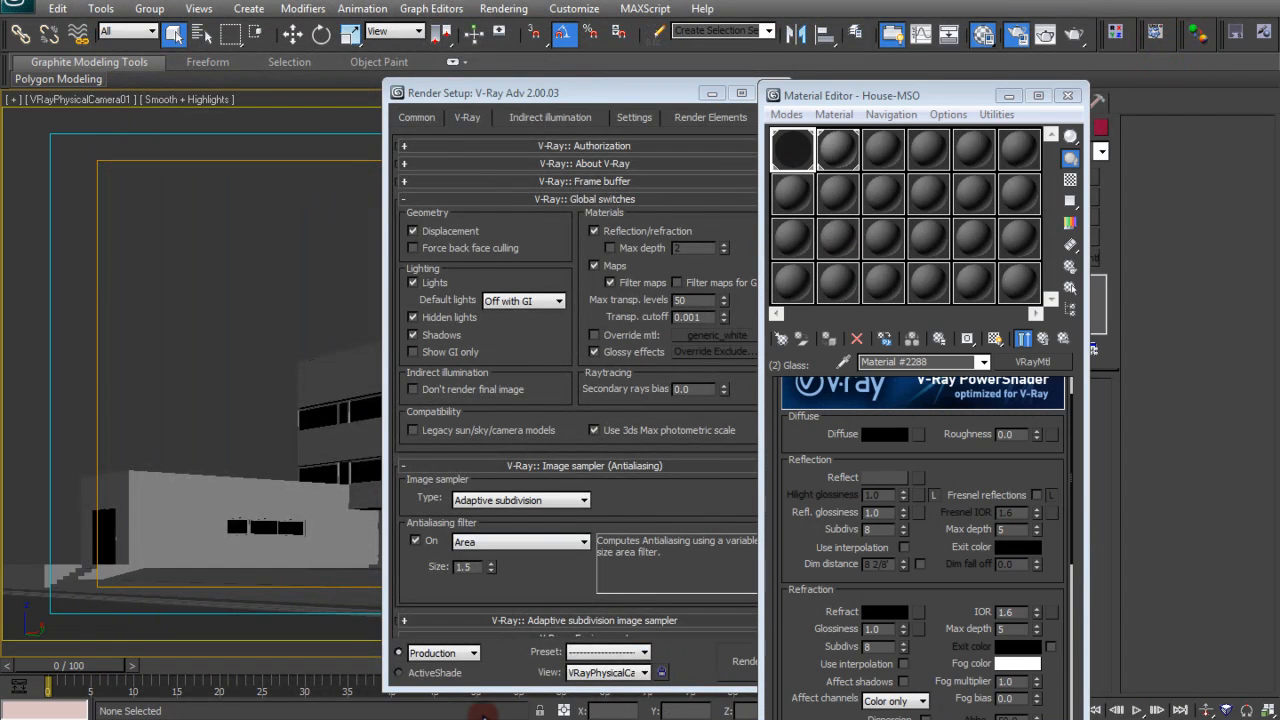
Return from the Glass sub-material to the House-MSO parent material and move the Render Setup dialog away from the house view
left_click(983, 362)
left_click(974, 380)
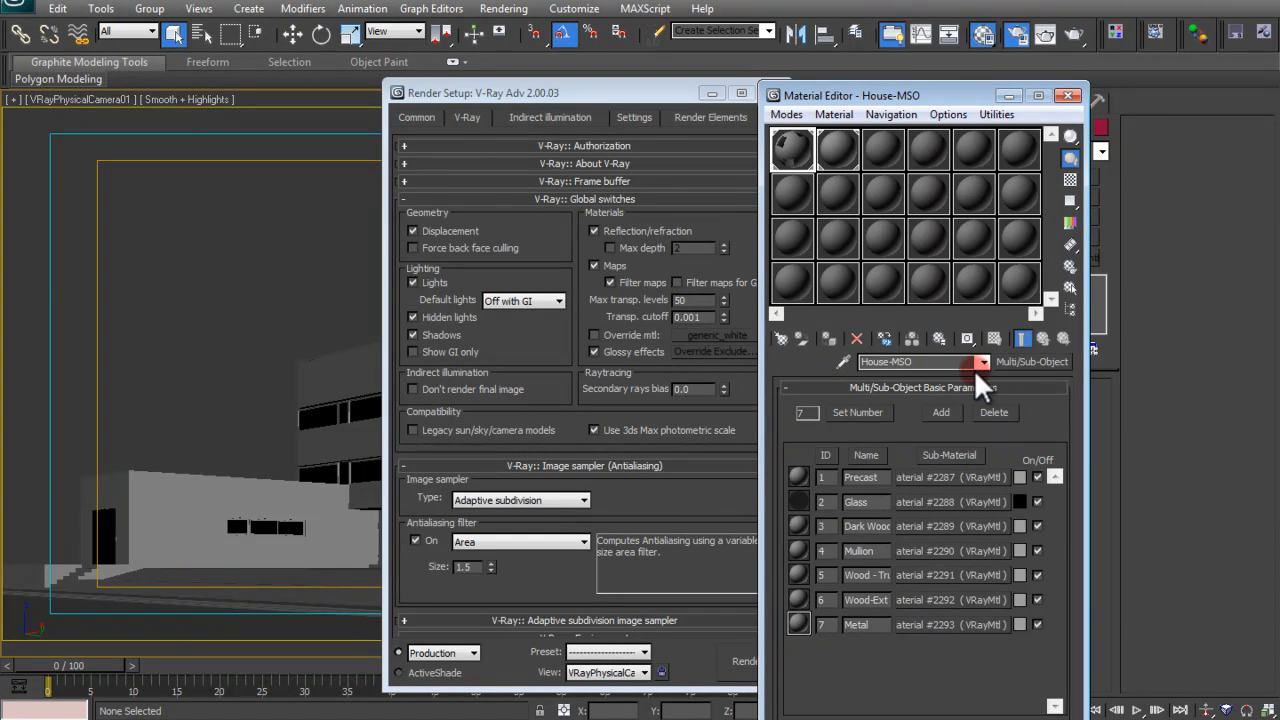
left_click(932, 502)
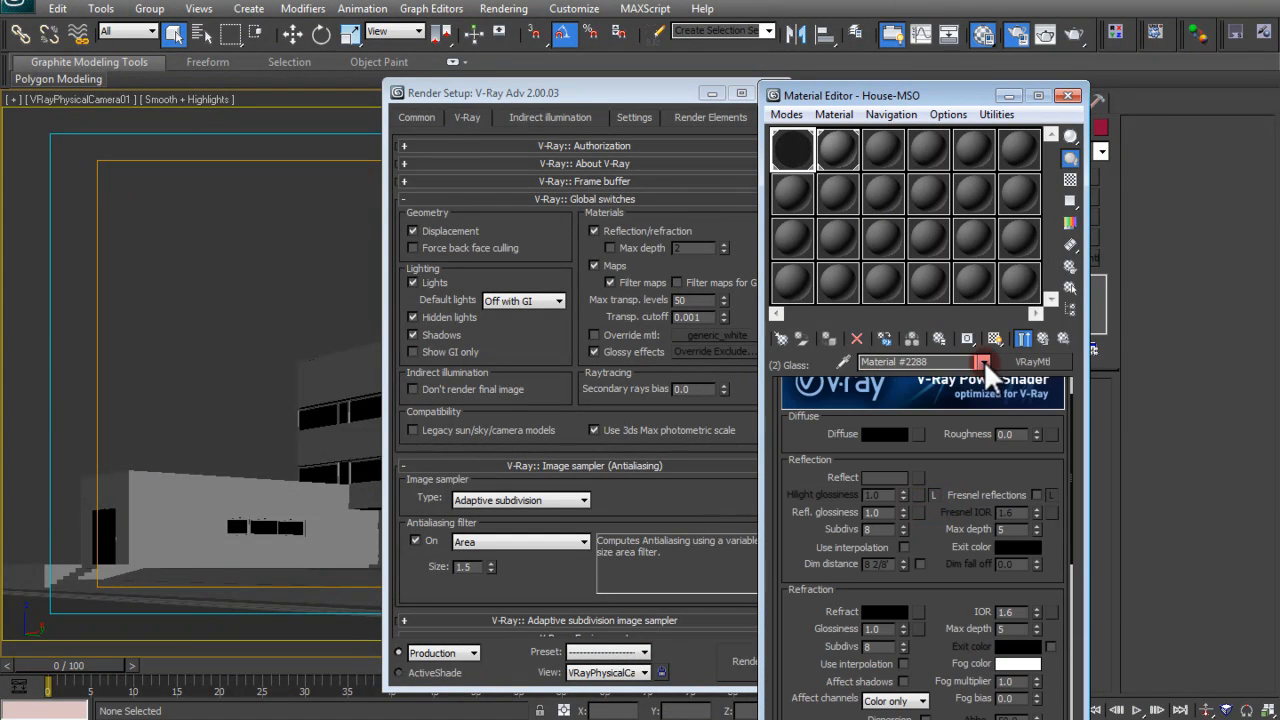
left_click(984, 361)
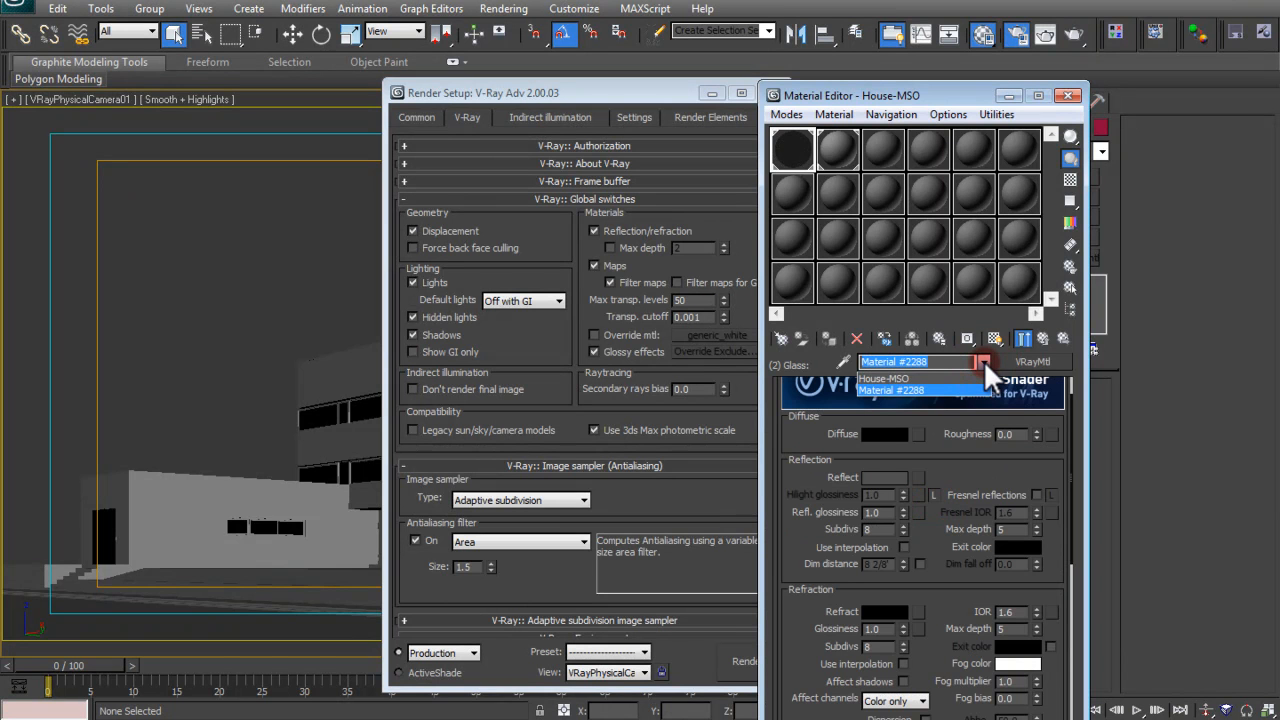
left_click(925, 376)
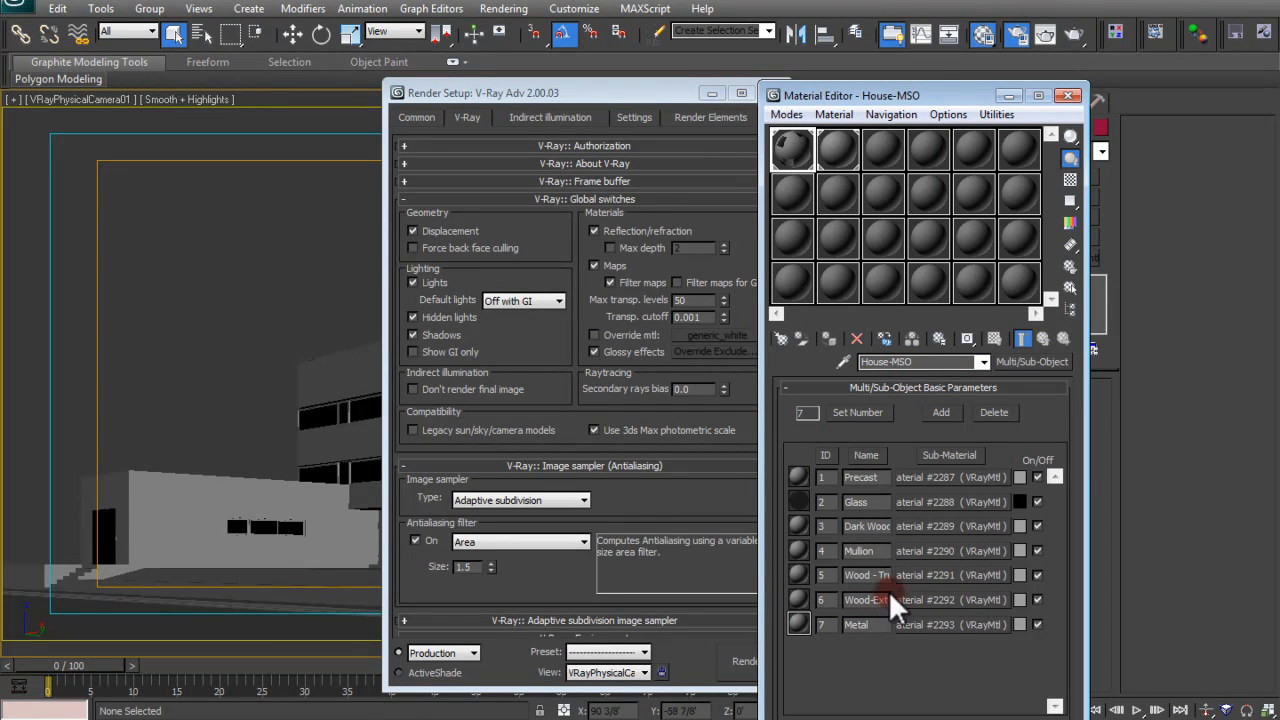
left_click_drag(655, 96, 325, 578)
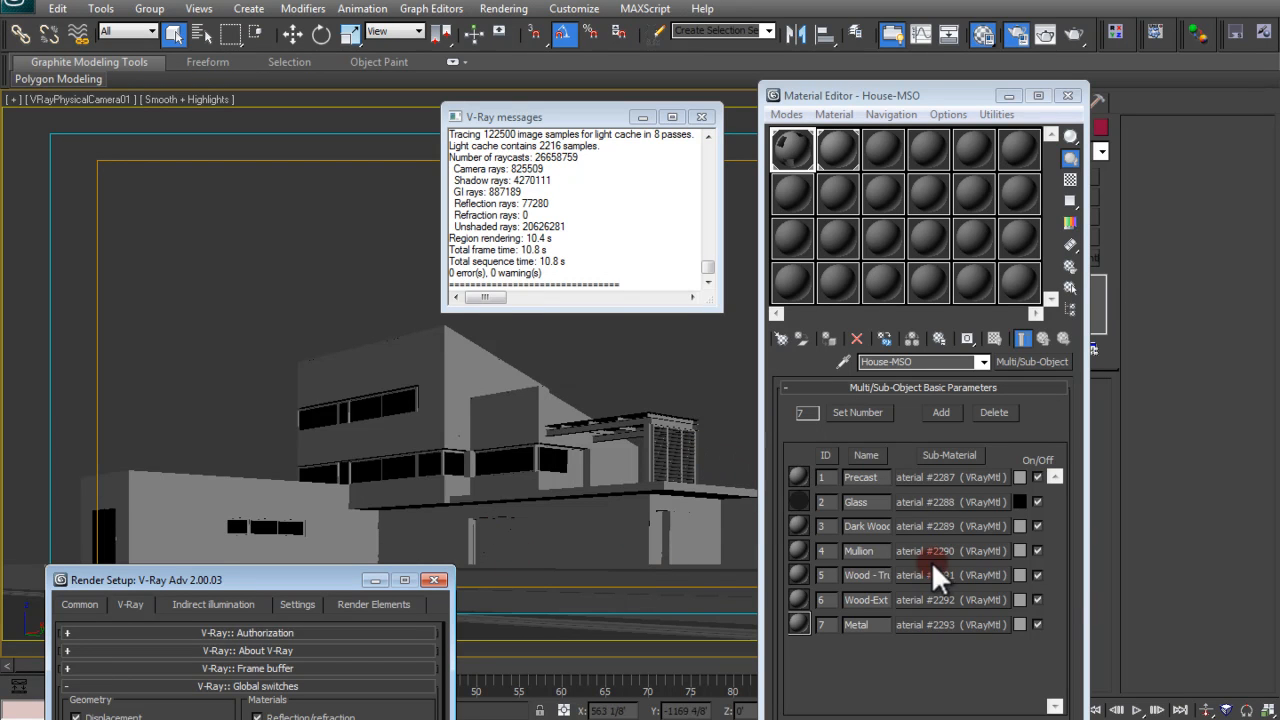
Open the Metal sub-material and clear the map assigned to its diffuse color
left_click(919, 623)
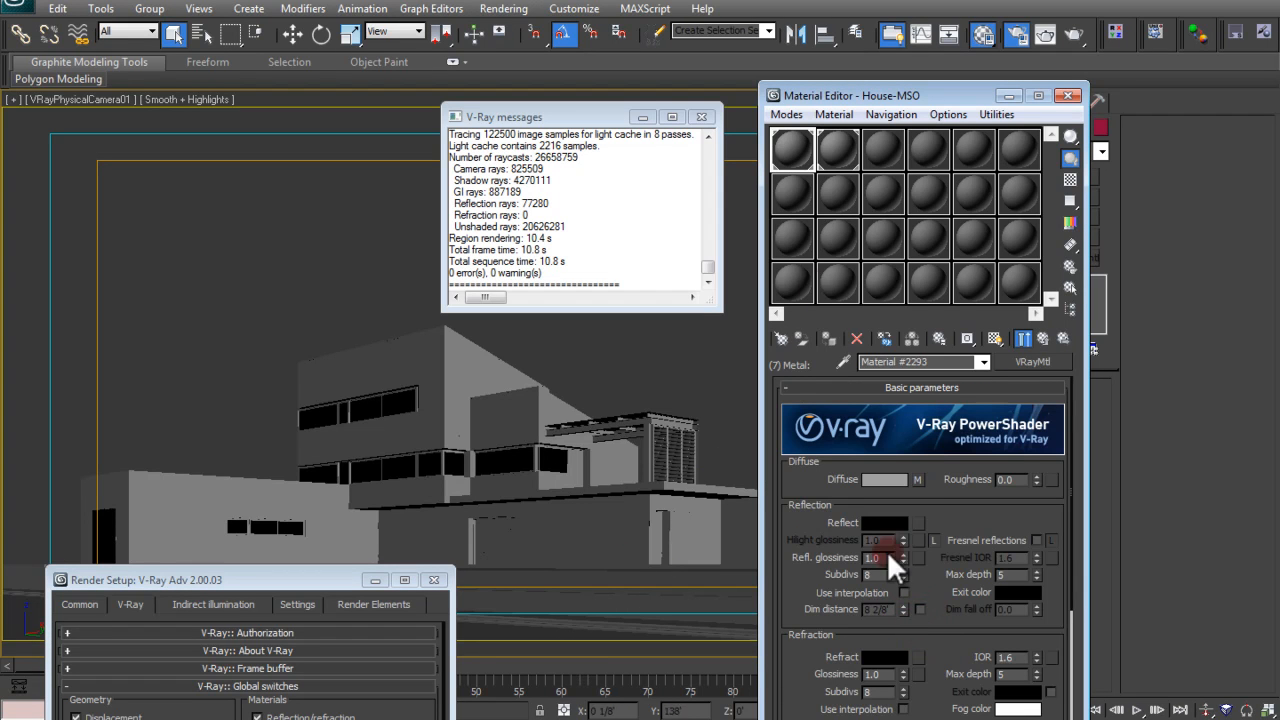
left_click(907, 477)
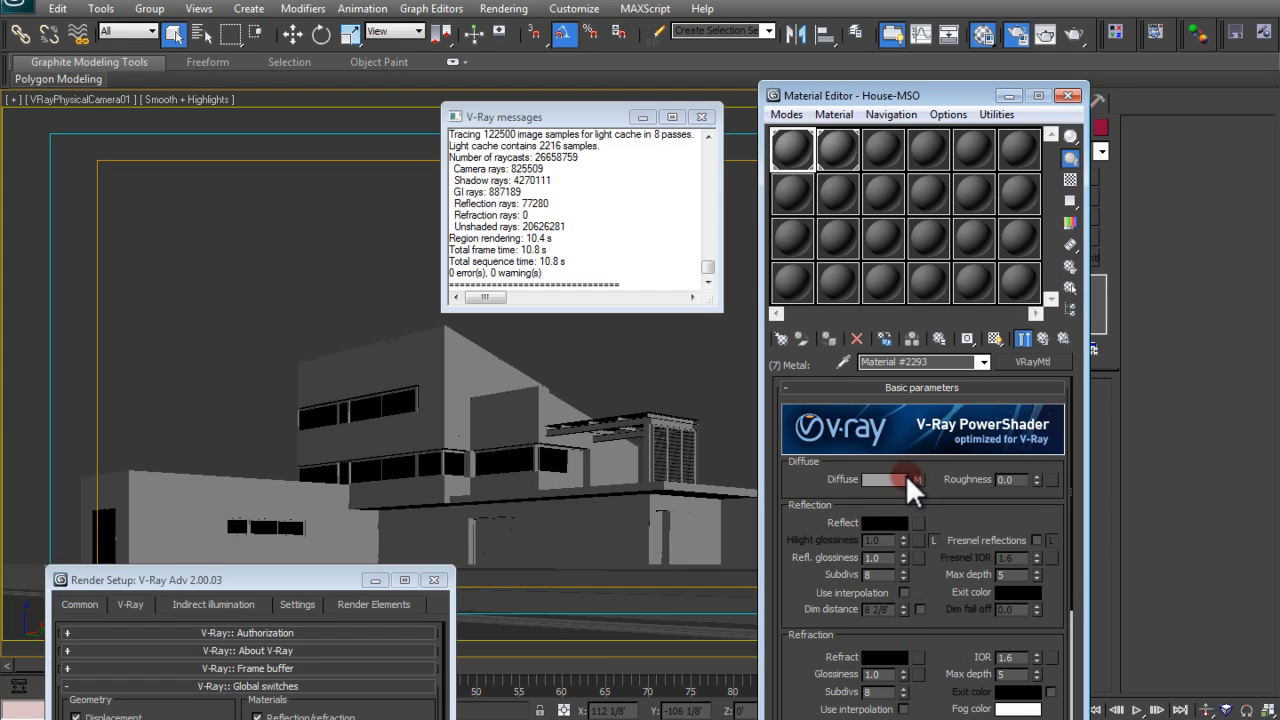
right_click(921, 476)
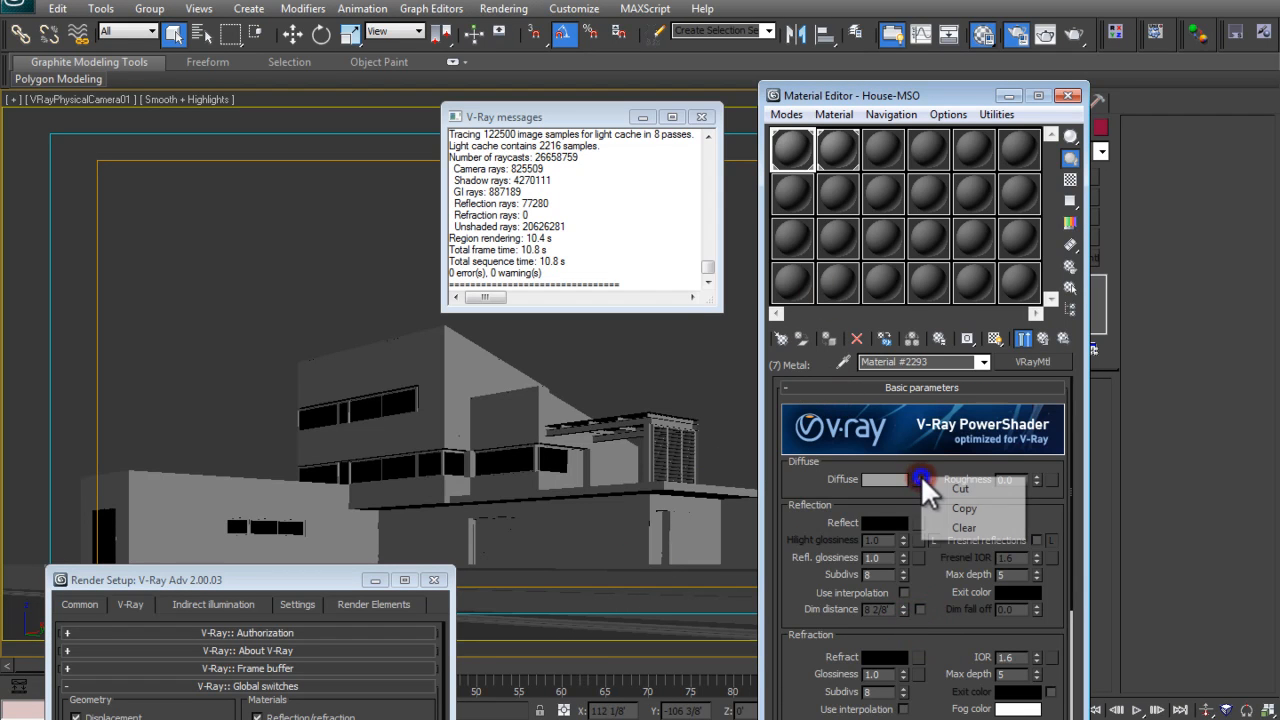
left_click(958, 524)
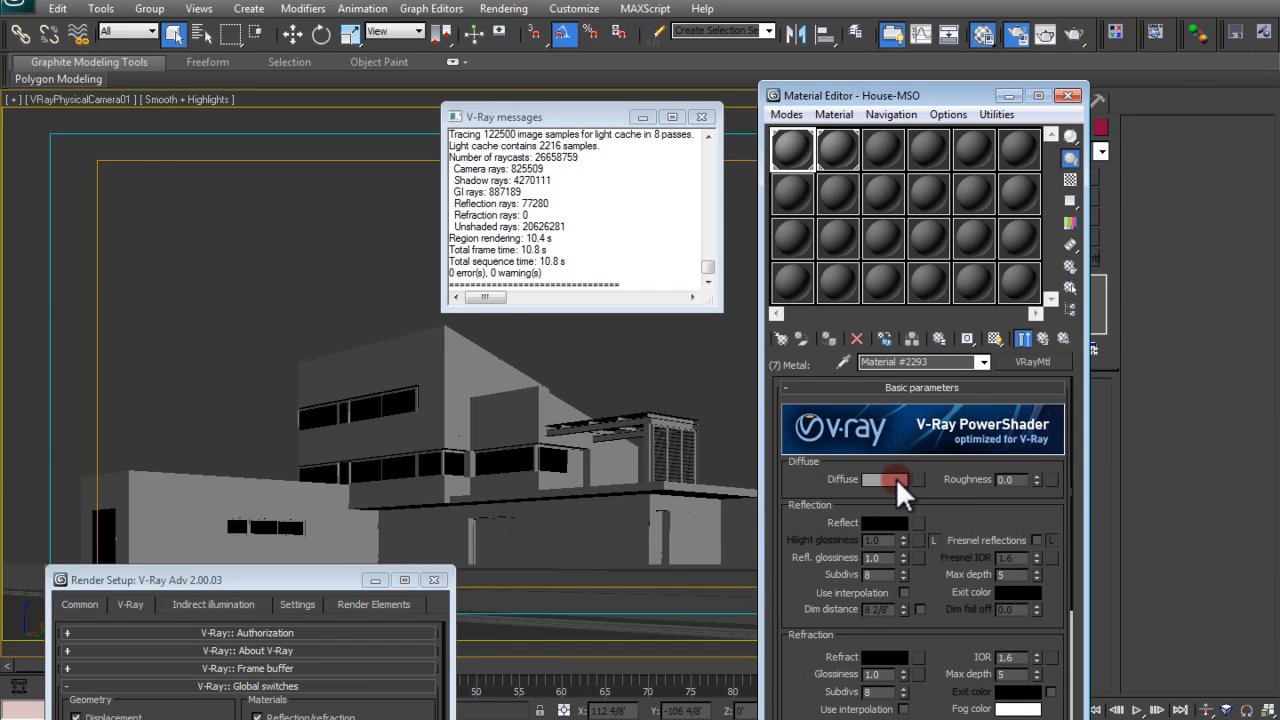
Set the Metal sub-material's diffuse color to bright cyan with red 55, green 221 and blue 223
left_click(889, 481)
left_click_drag(436, 201, 424, 199)
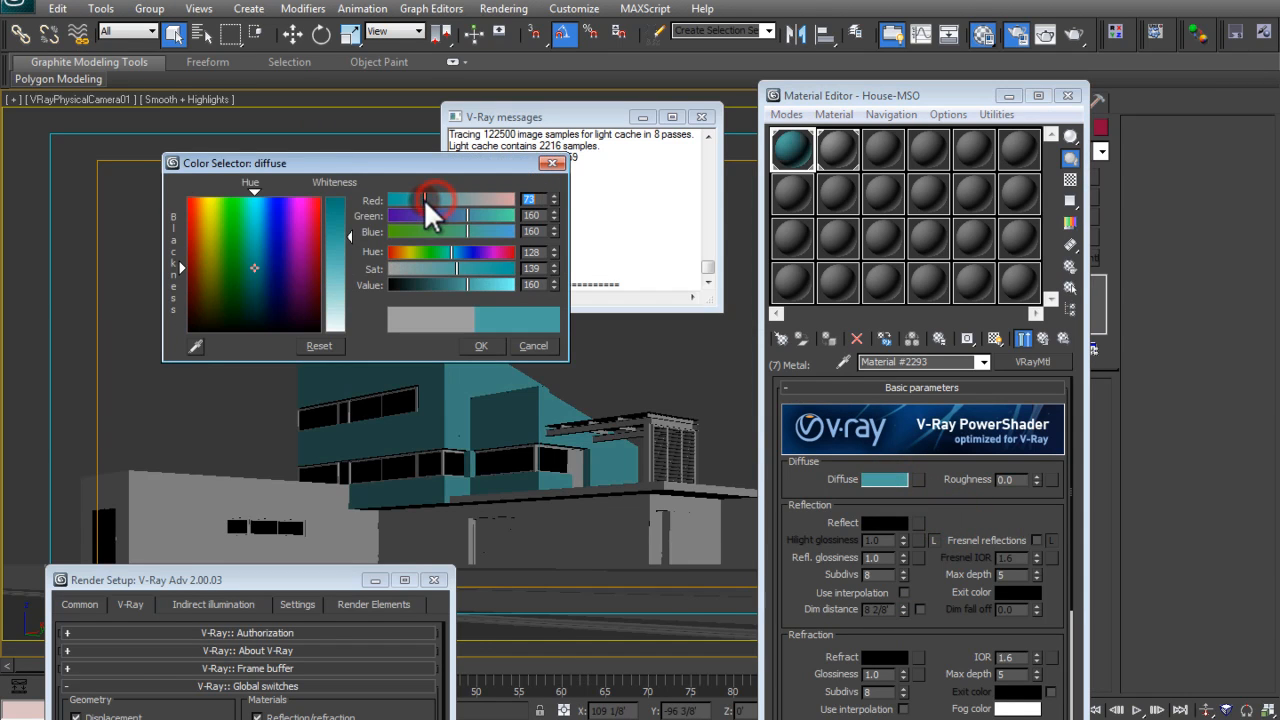
left_click_drag(466, 268, 483, 268)
left_click_drag(429, 166, 400, 96)
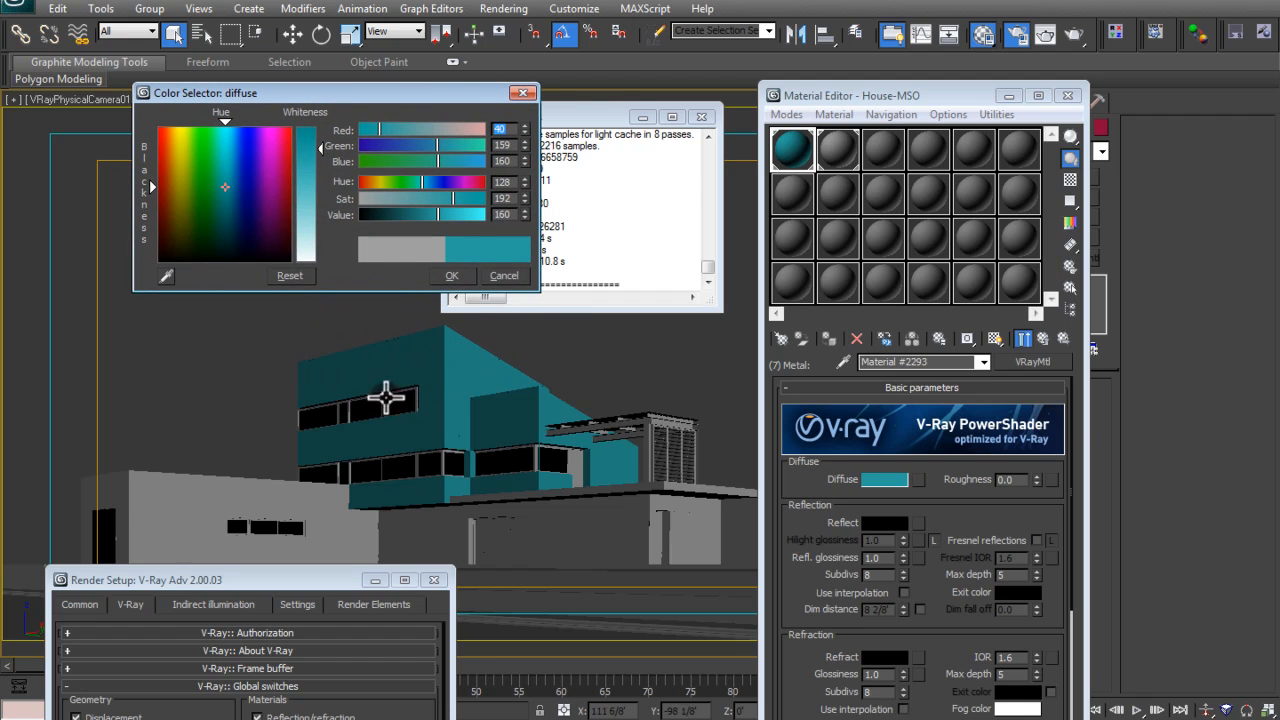
left_click_drag(471, 216, 465, 215)
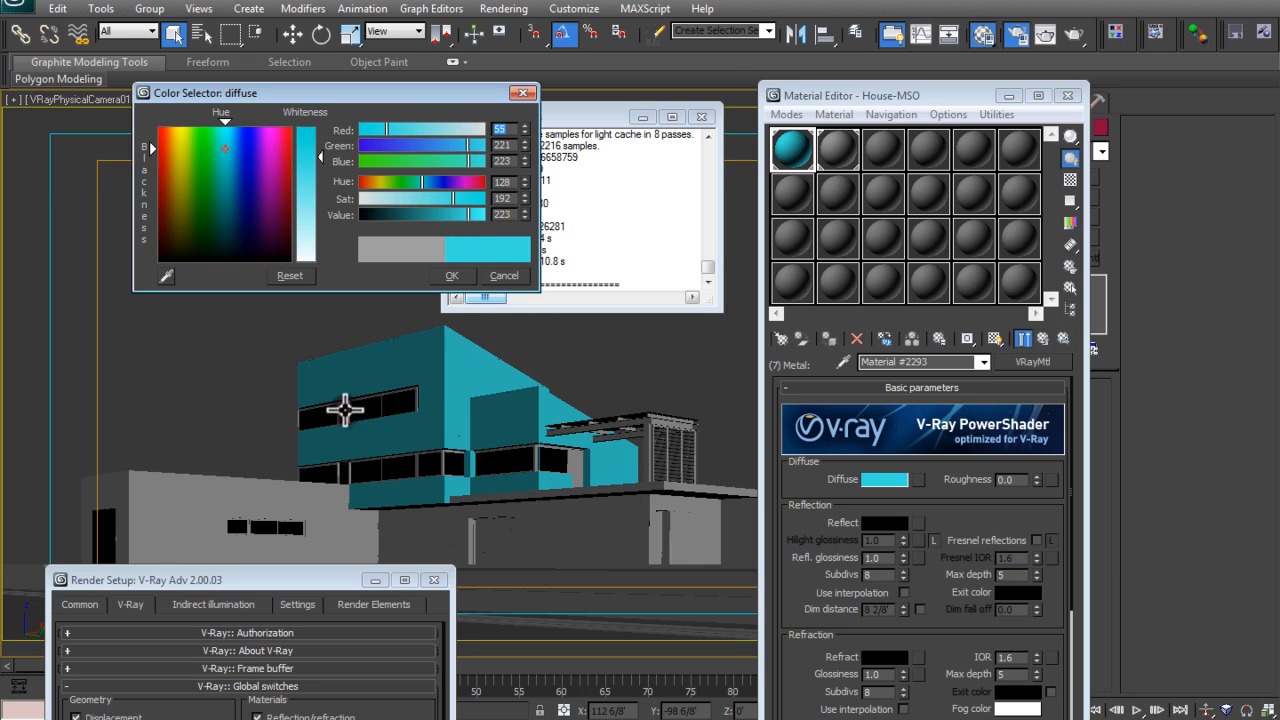
left_click(453, 275)
View the 3-Textures reference image from the IIT Exterior walktrhough folder to examine the upper cladding, then return to 3ds Max
key("super+e")
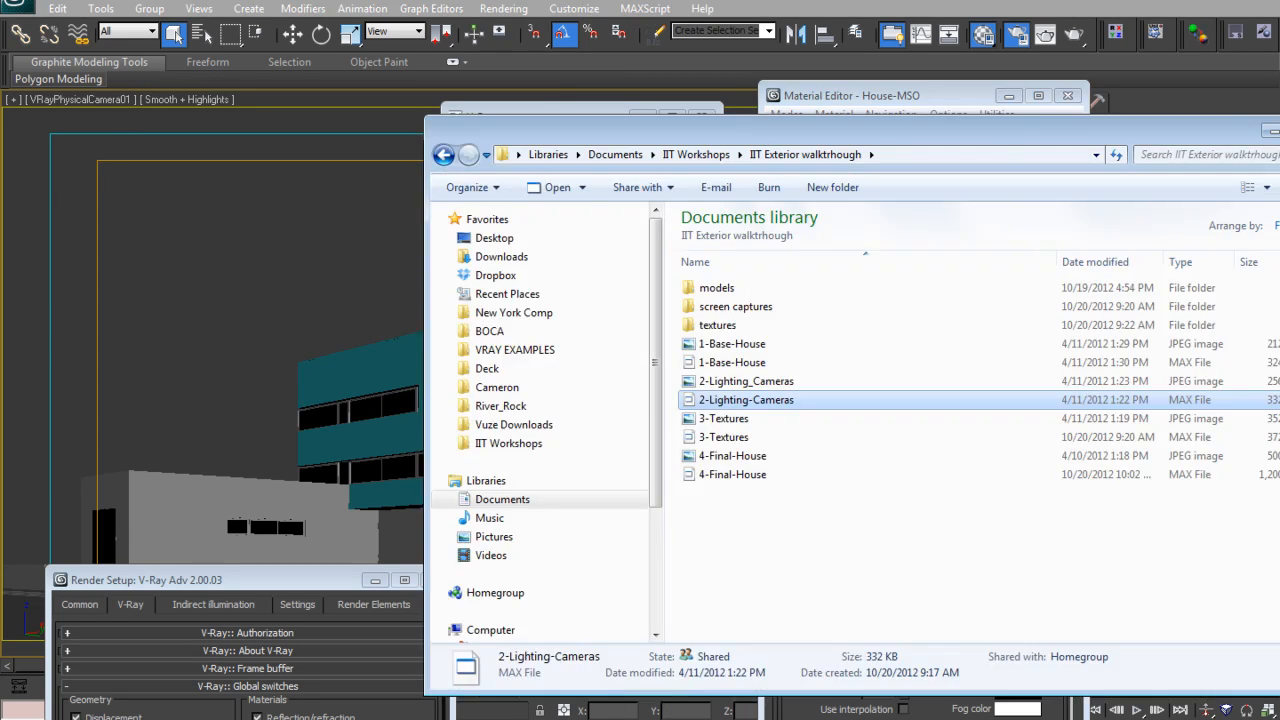
double_click(736, 418)
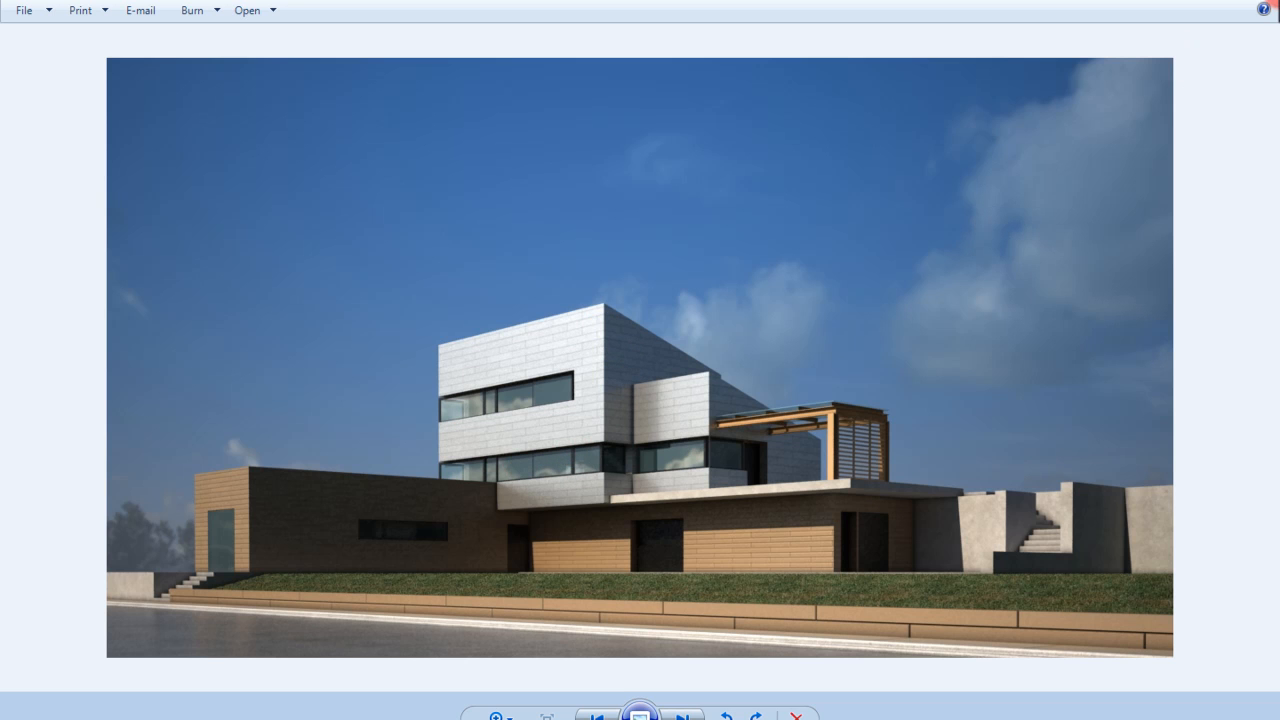
left_click(1270, 2)
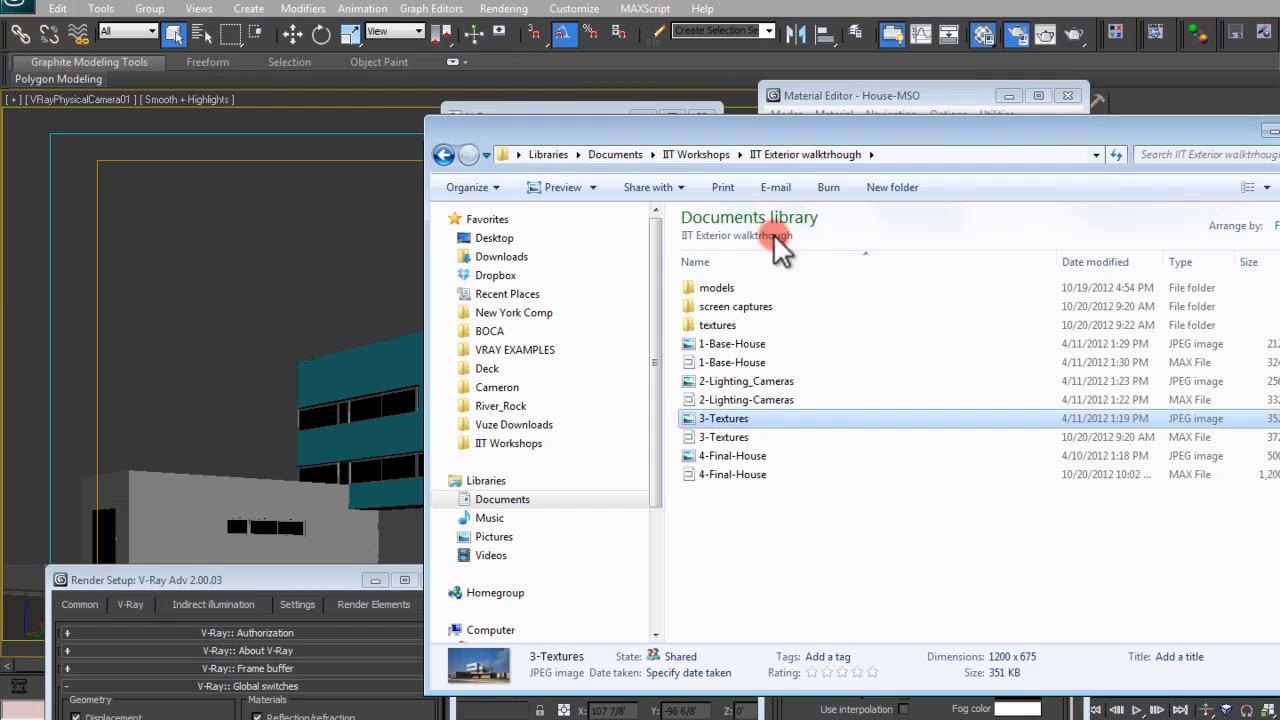
left_click(618, 108)
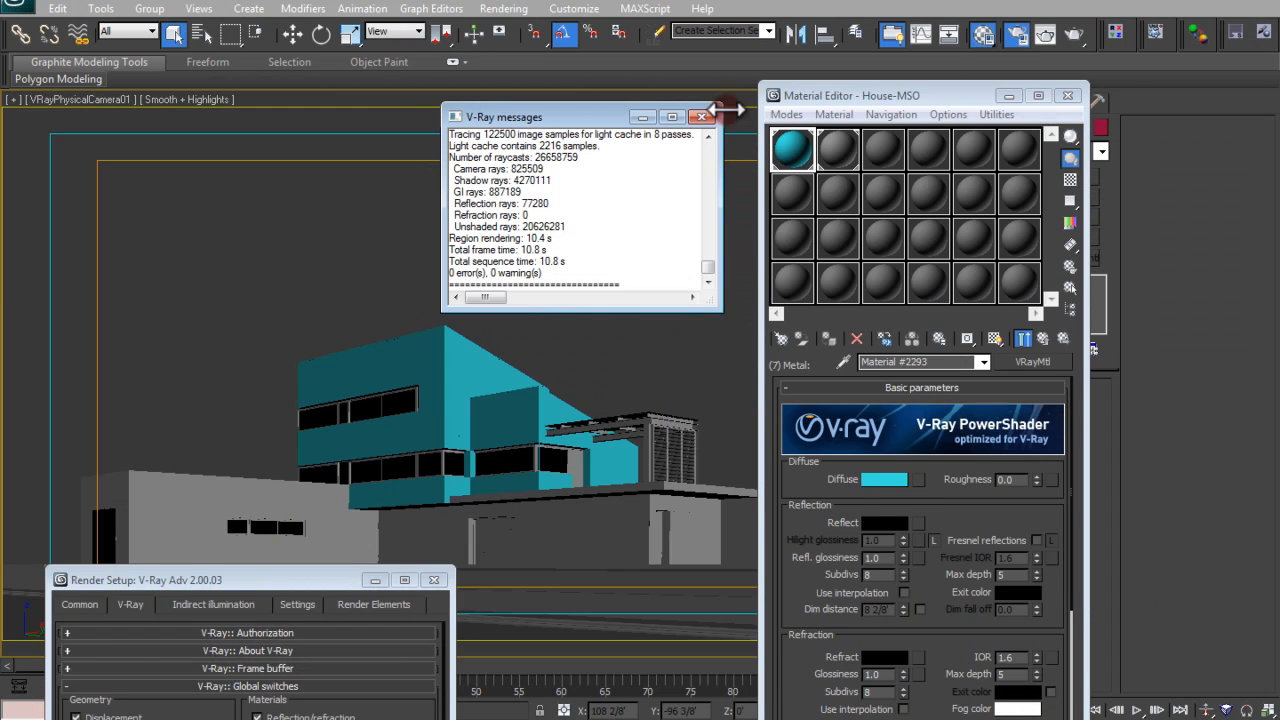
Change the Metal sub-material's diffuse color to a neutral grey
left_click(875, 479)
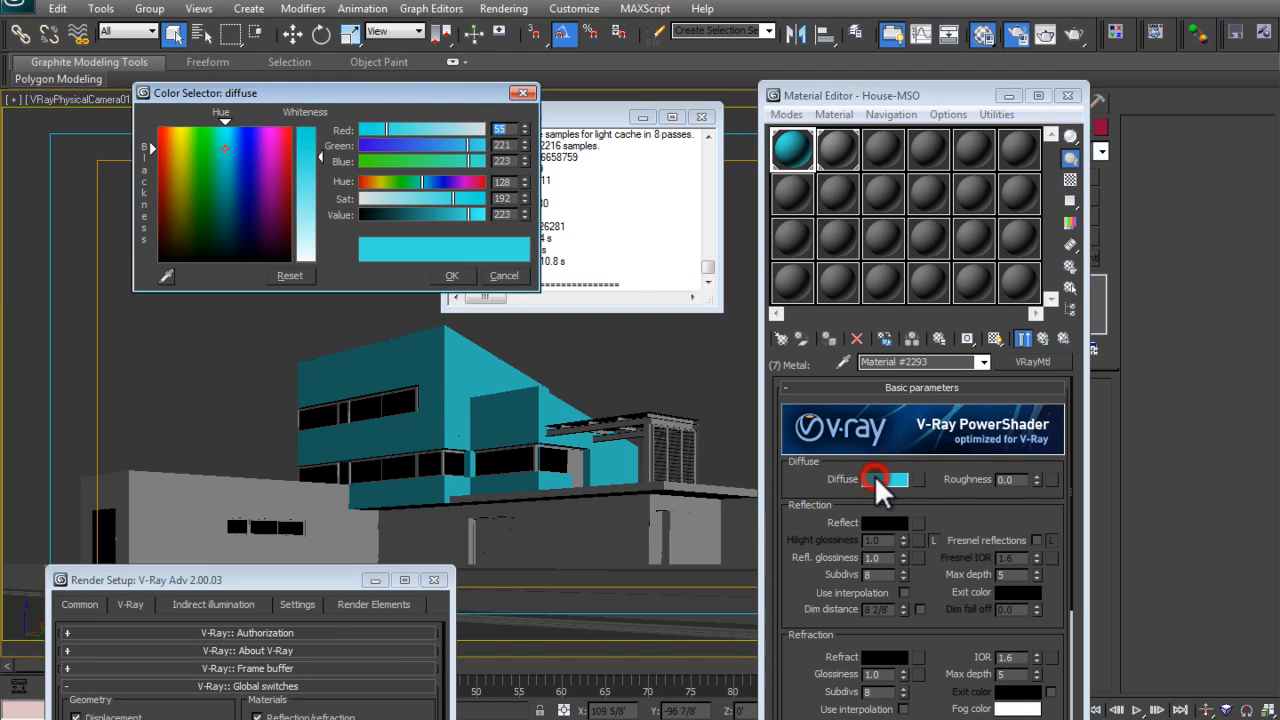
left_click_drag(421, 200, 333, 197)
left_click(428, 217)
left_click(456, 273)
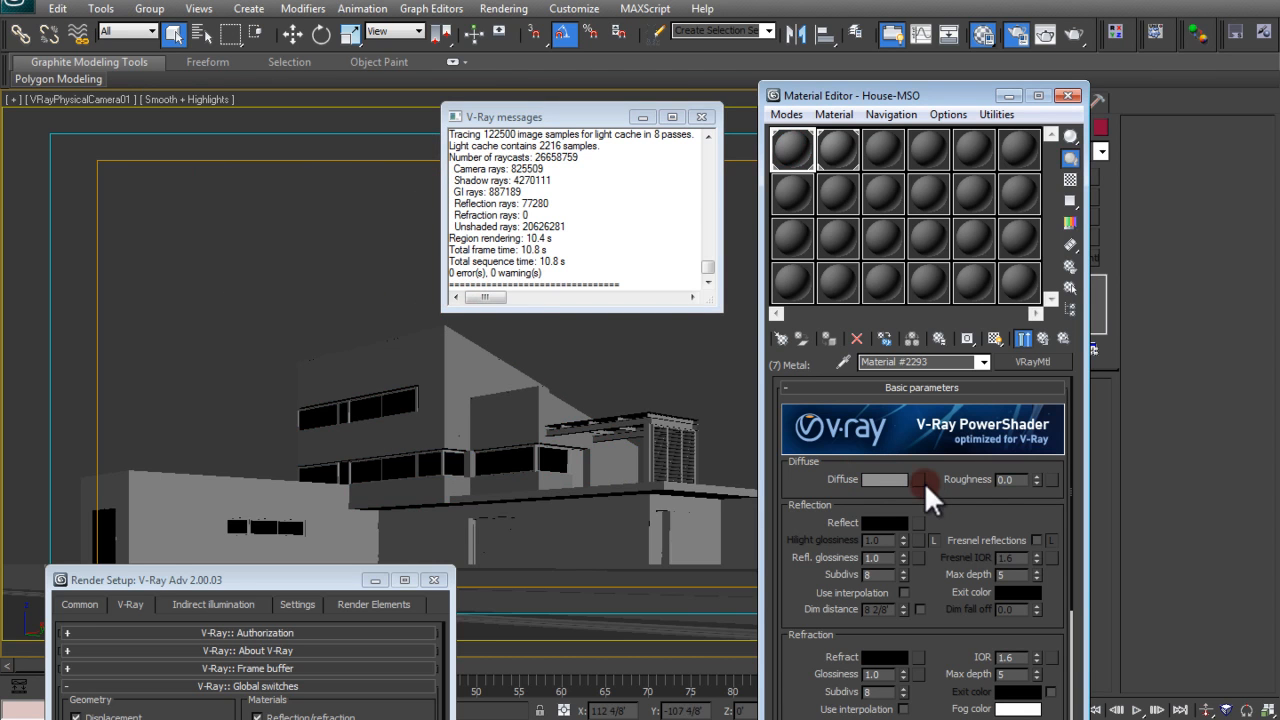
Find the Tiles map in the Material/Map Browser and assign it to the Metal sub-material's diffuse color
left_click(919, 480)
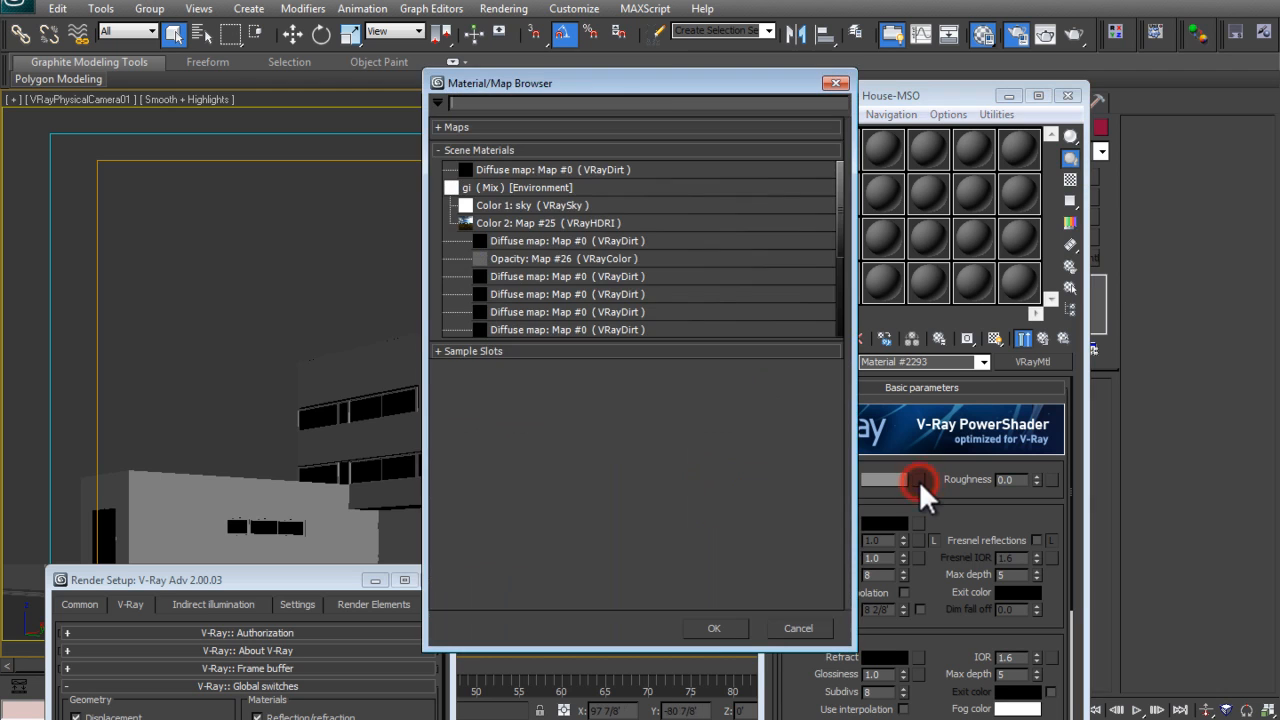
left_click_drag(656, 82, 520, 106)
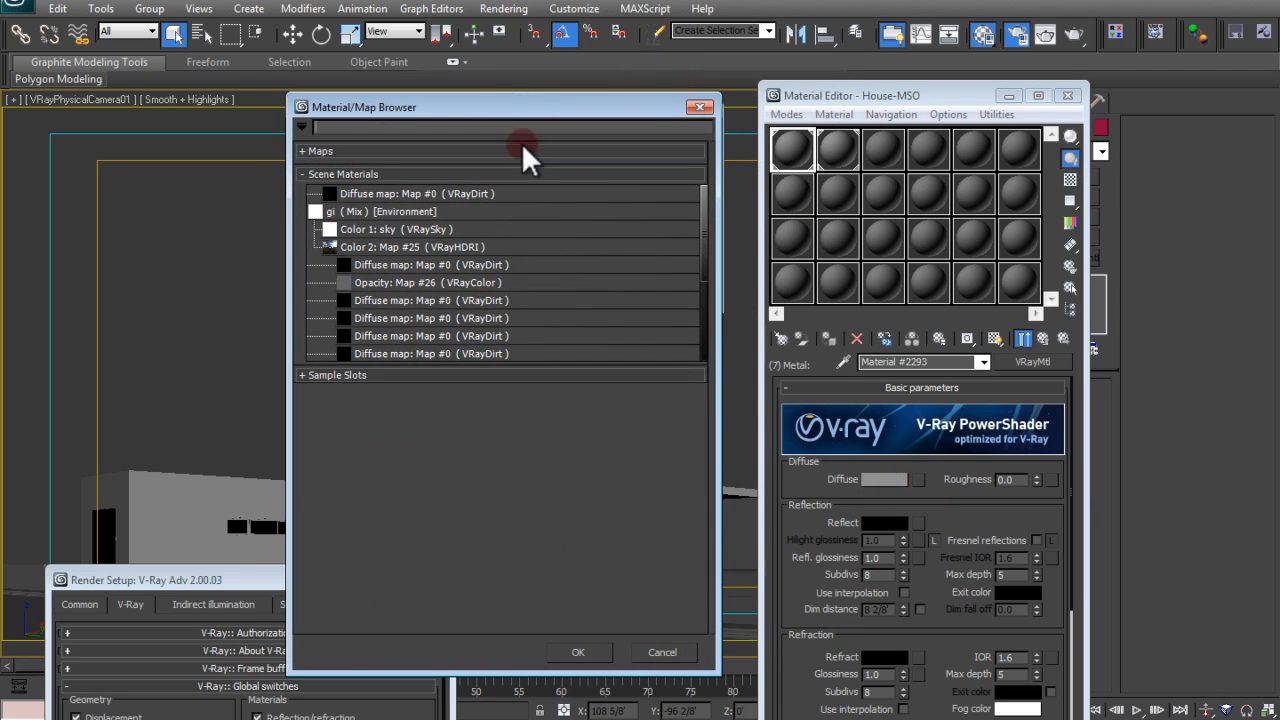
type("TILES")
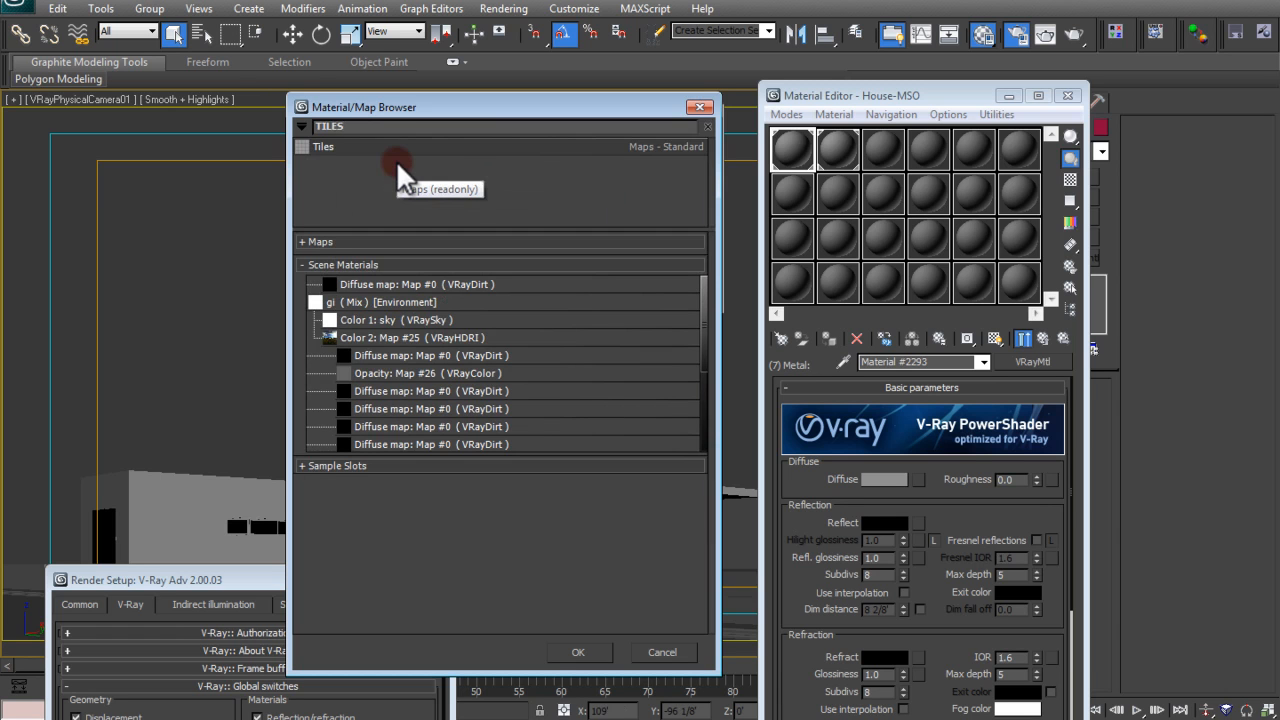
left_click(331, 143)
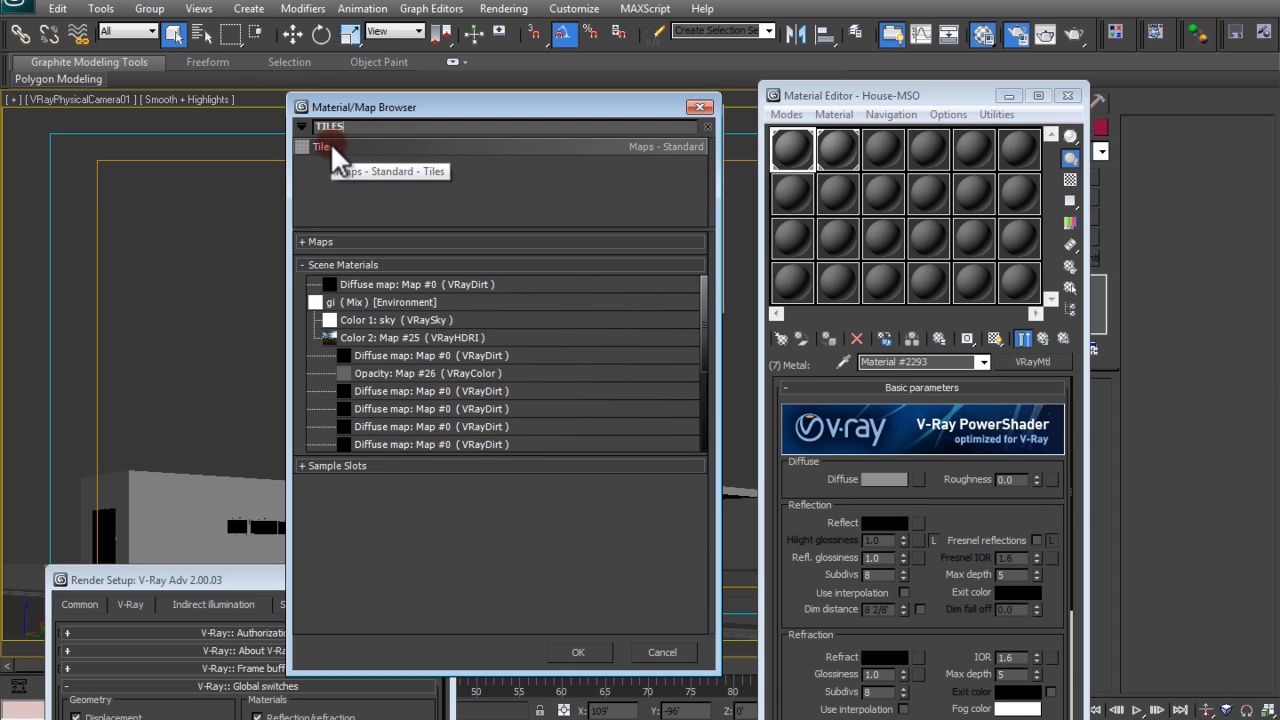
double_click(330, 142)
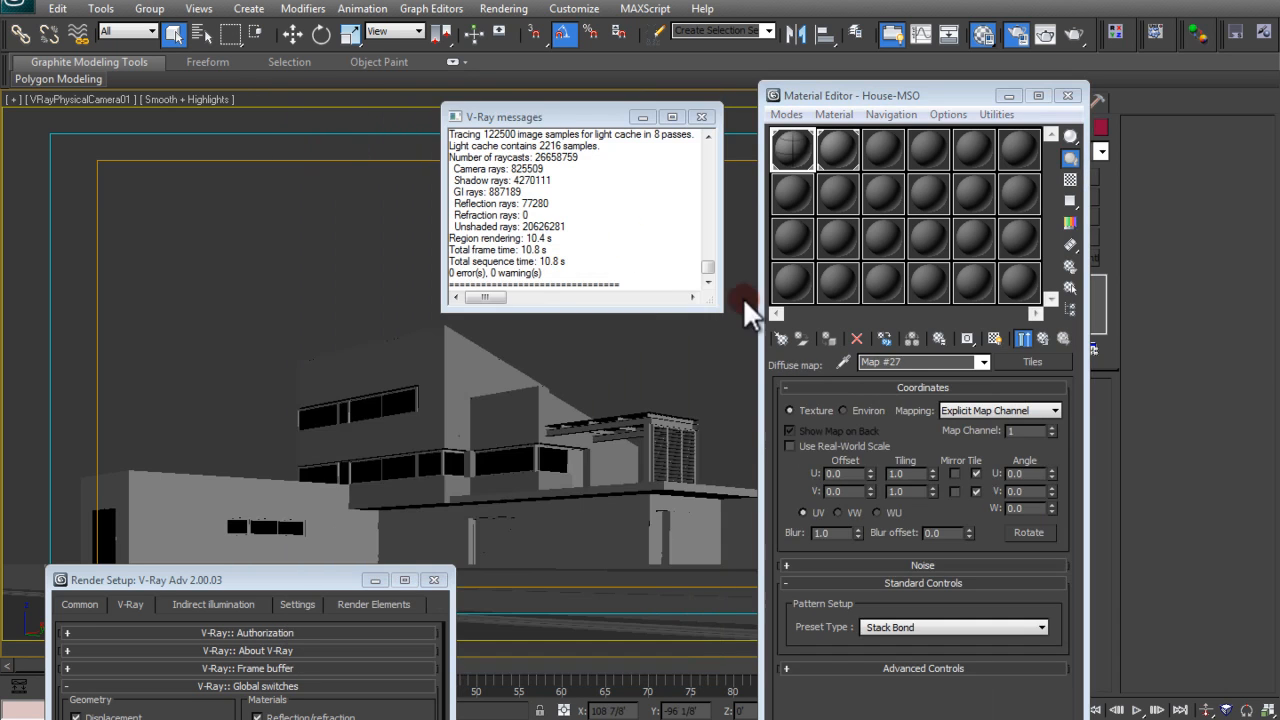
Move the V-Ray messages window off the house and display the Tiles map in the viewport
left_click_drag(608, 118, 116, 287)
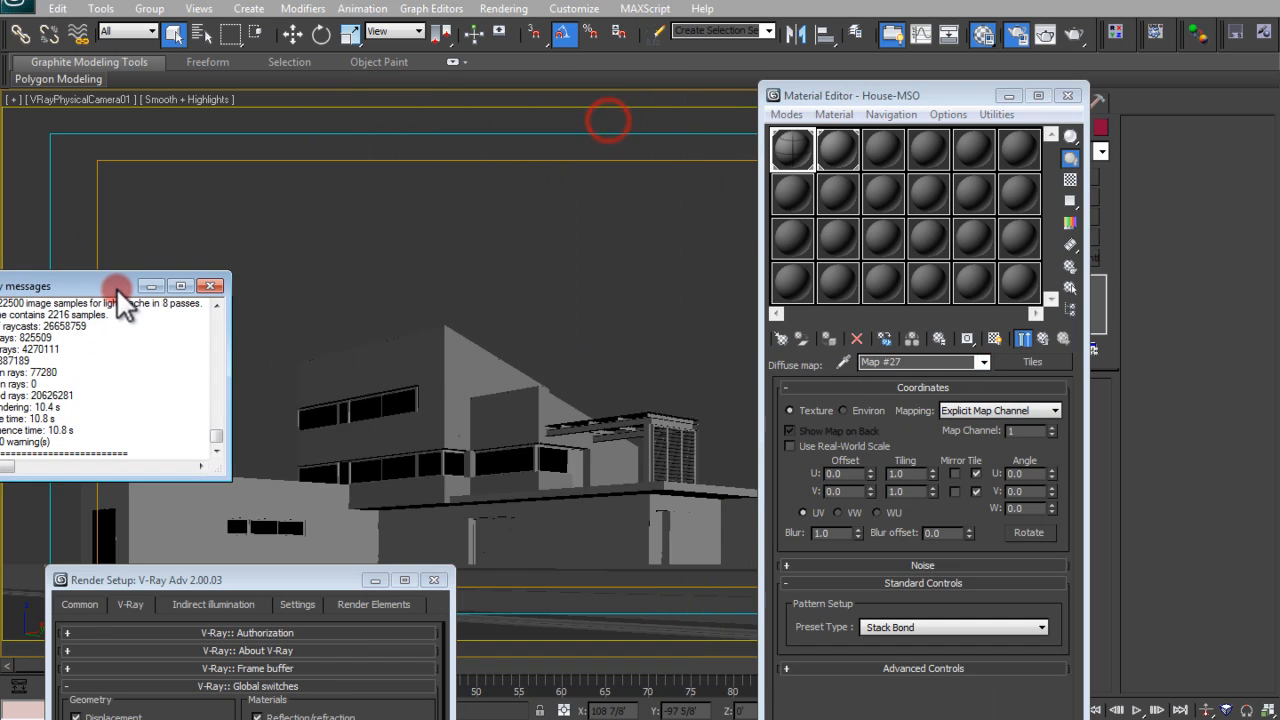
left_click(993, 339)
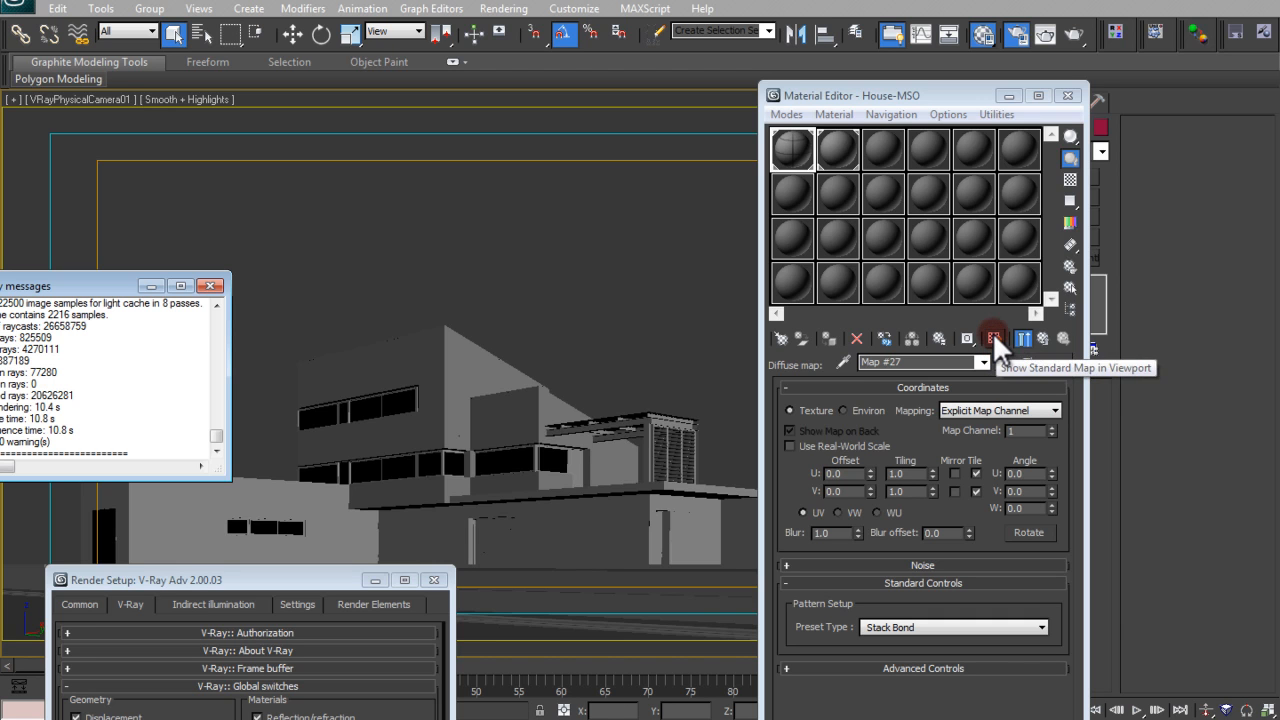
left_click(993, 334)
left_click(993, 335)
left_click(993, 335)
left_click(993, 335)
left_click(993, 335)
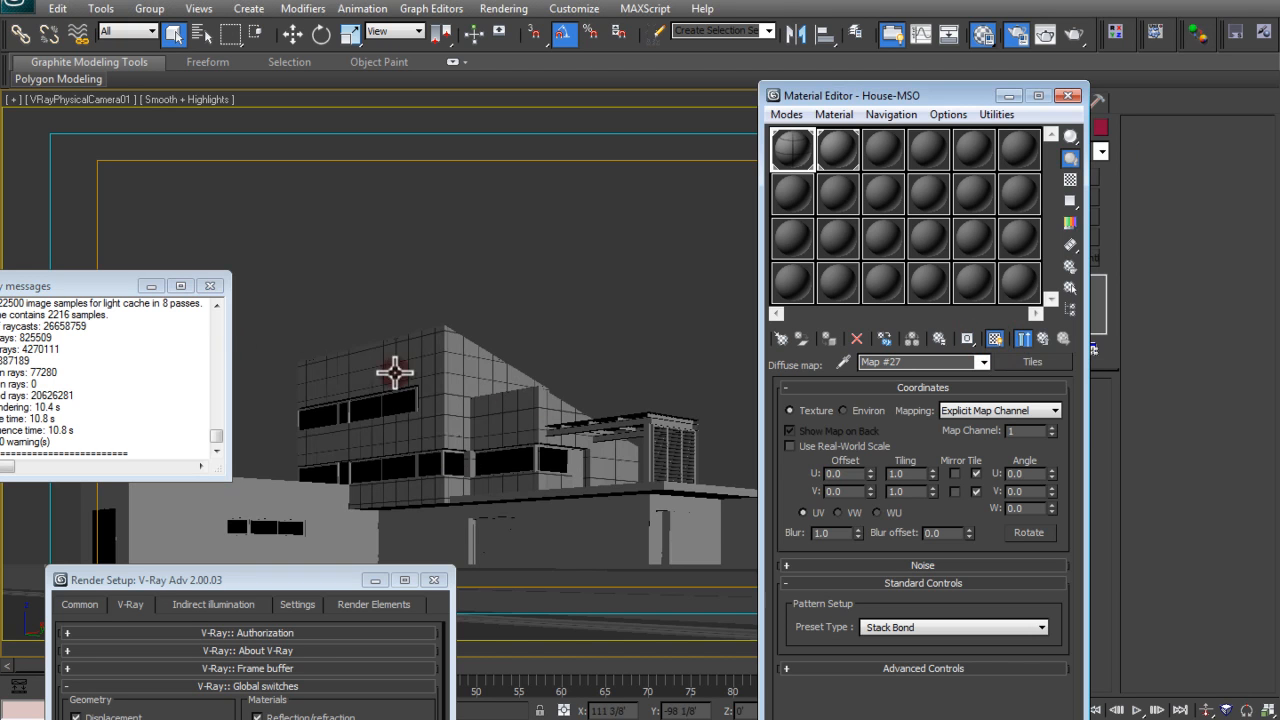
Select the house model in the camera view and review the Tiles map's coordinate settings
left_click_drag(858, 97, 835, 478)
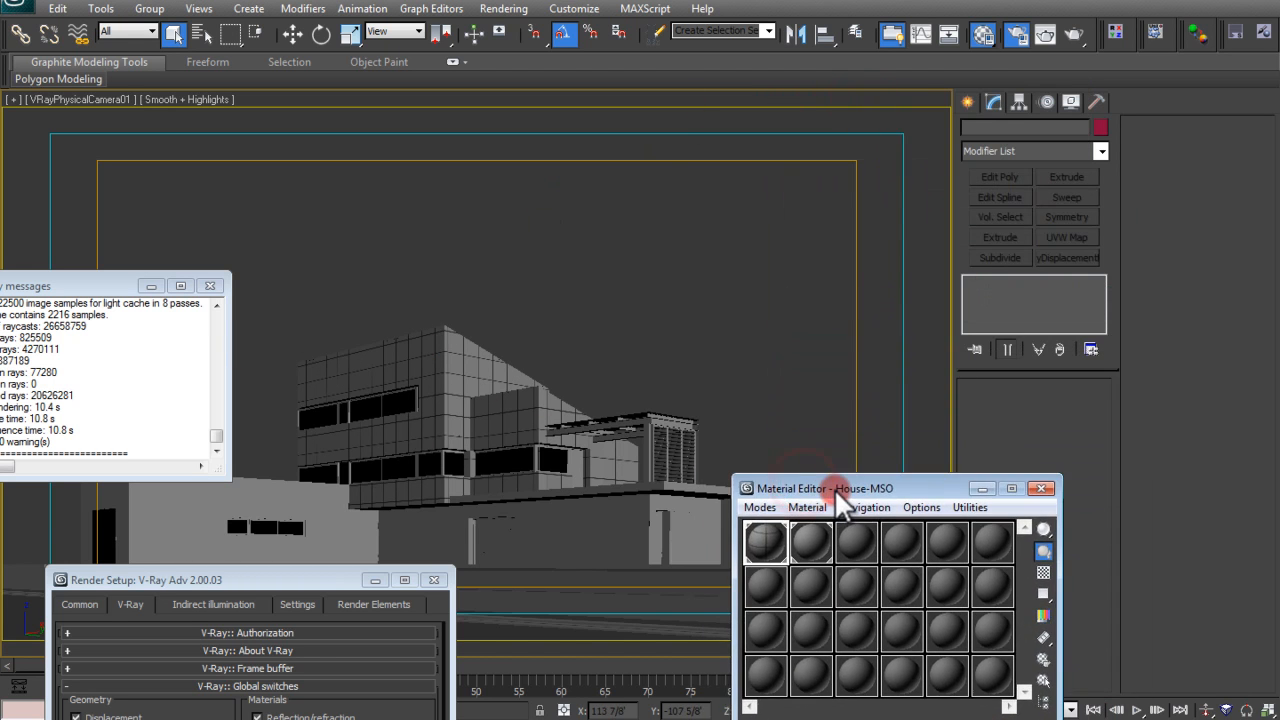
left_click(460, 352)
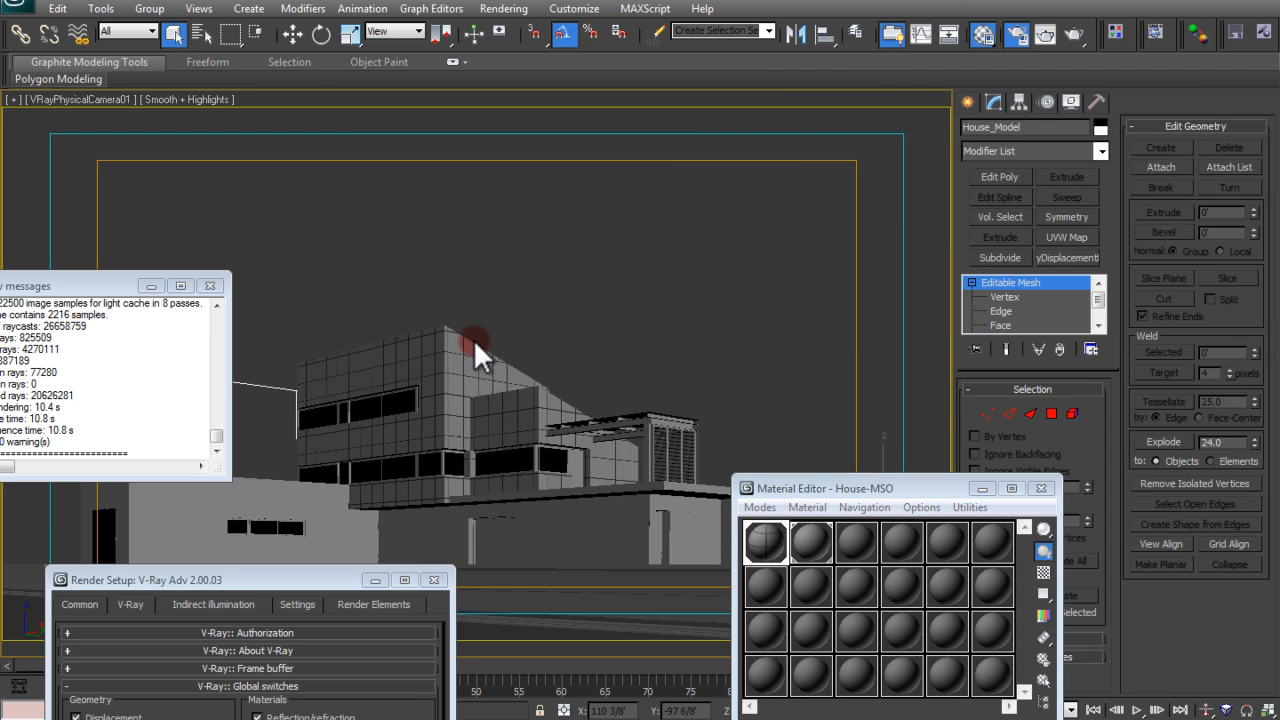
left_click_drag(922, 485, 1000, 307)
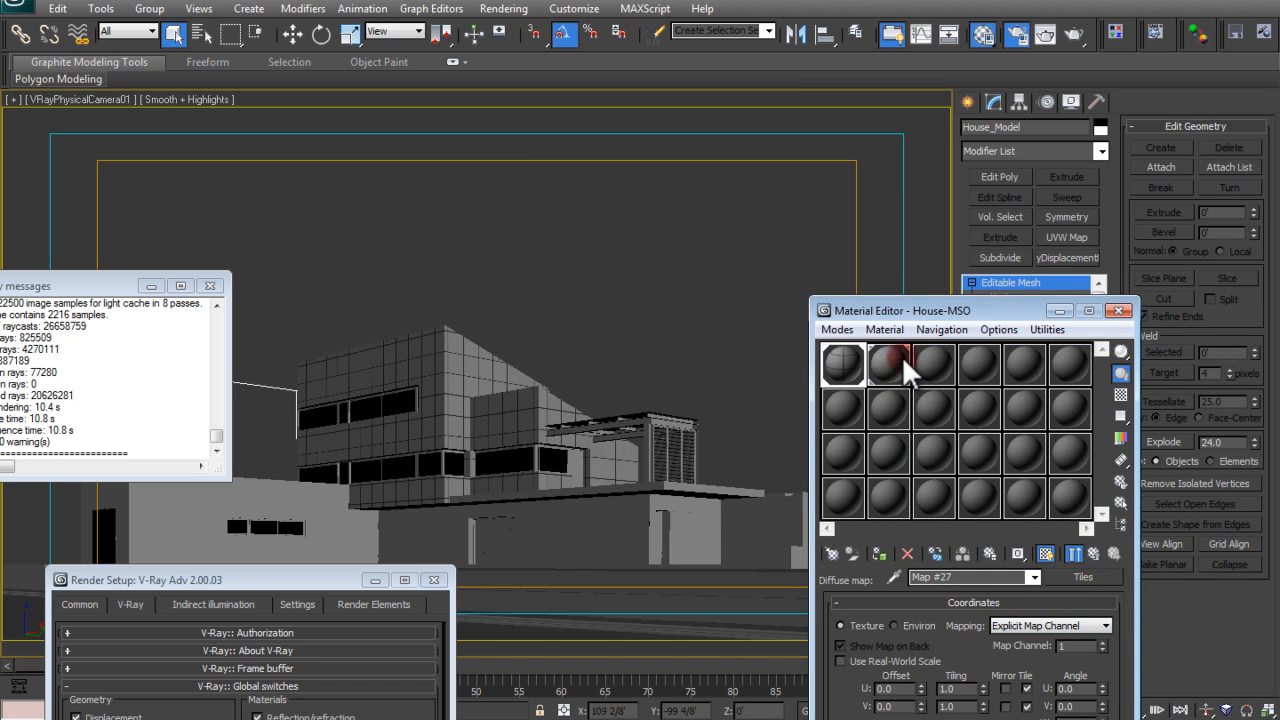
left_click_drag(922, 309, 955, 179)
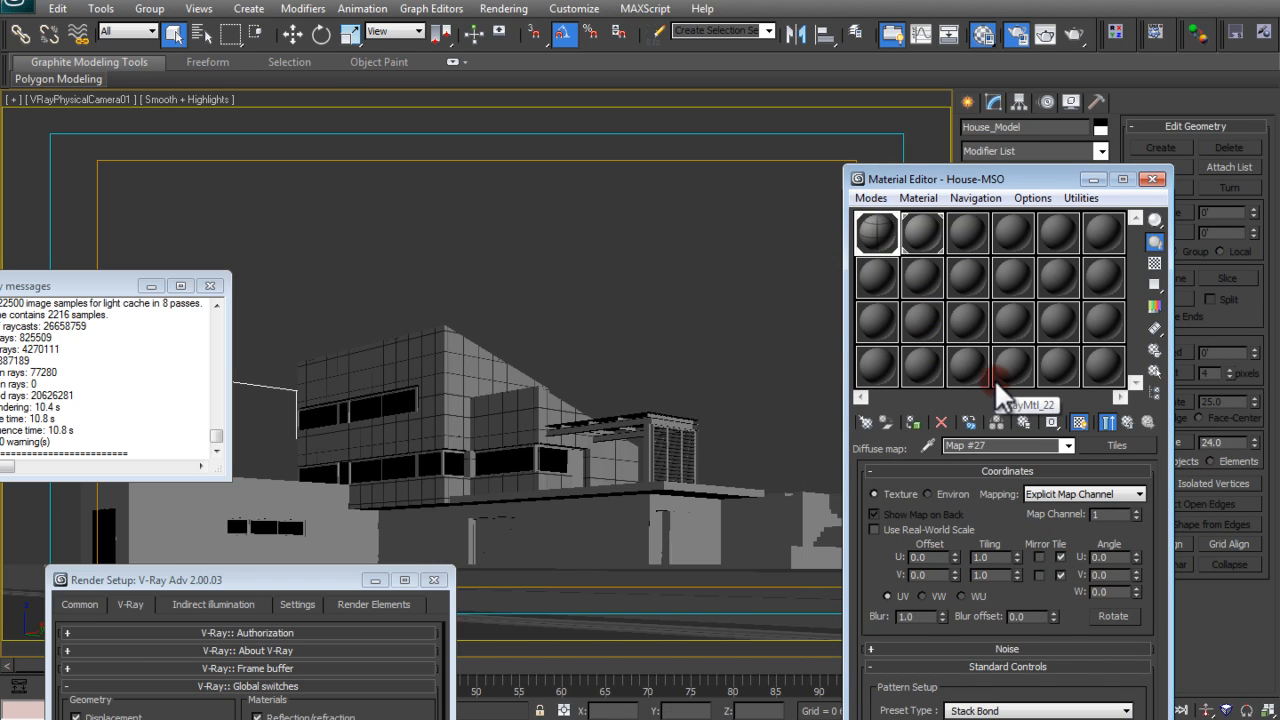
left_click_drag(928, 177, 818, 503)
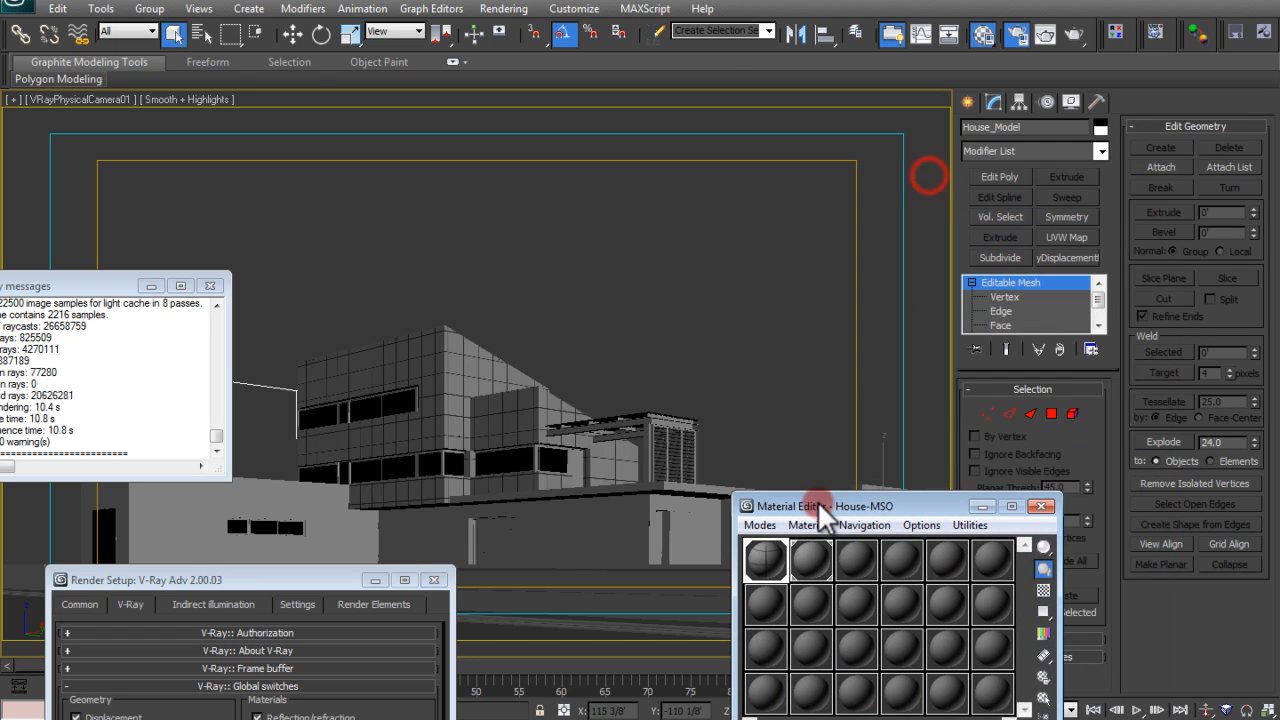
Add a UVW Map modifier to the house model and set its mapping type to Box
left_click(1000, 149)
left_click(627, 360)
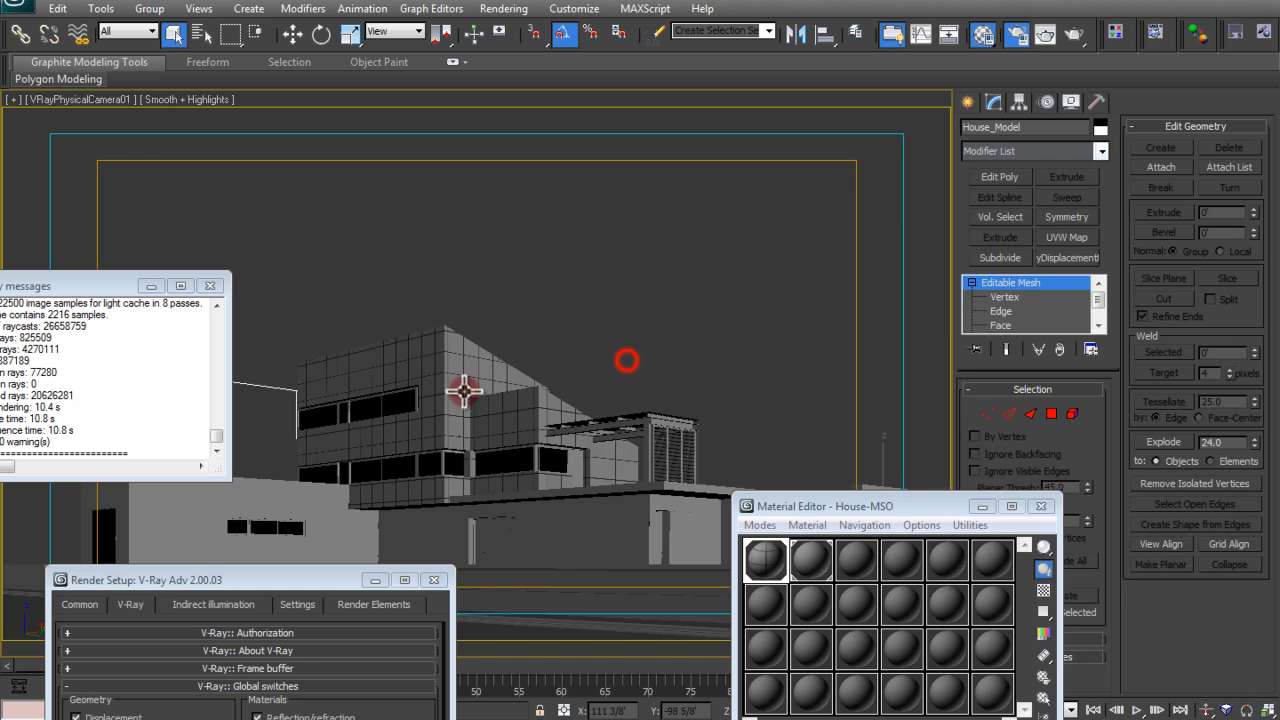
left_click(1023, 151)
left_click_drag(1100, 251, 1102, 574)
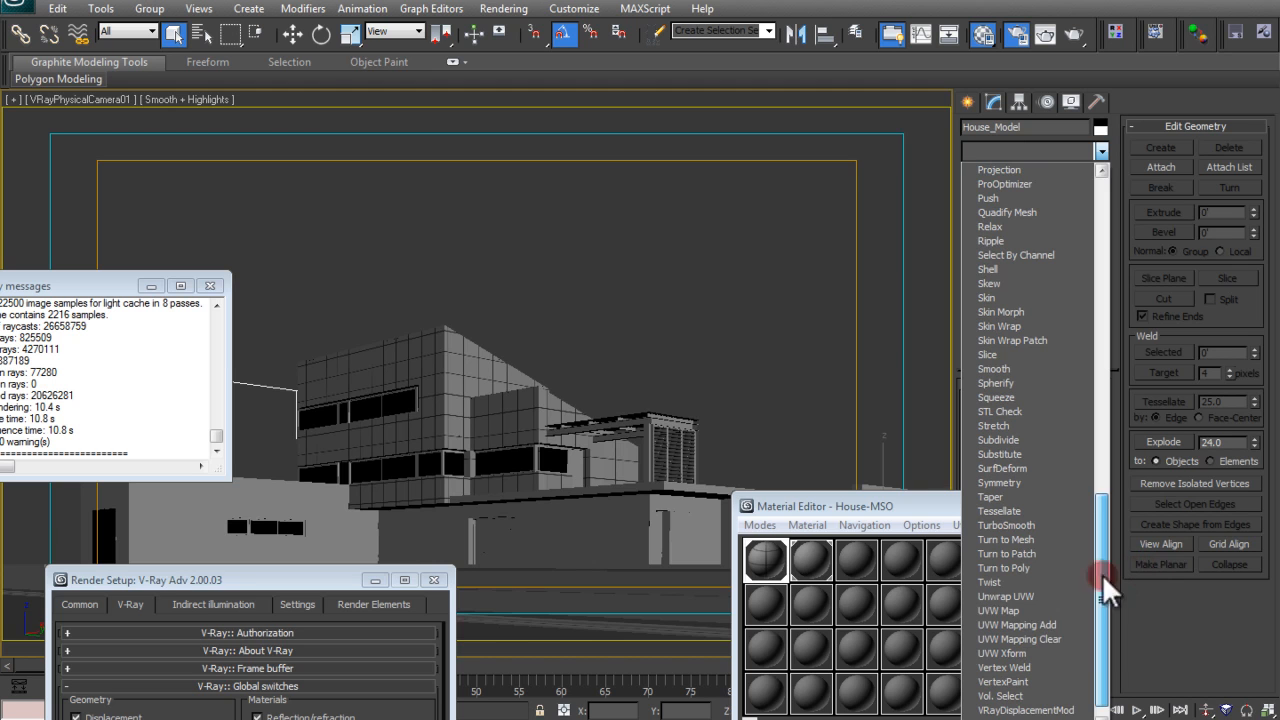
left_click(1038, 609)
left_click_drag(929, 505, 654, 624)
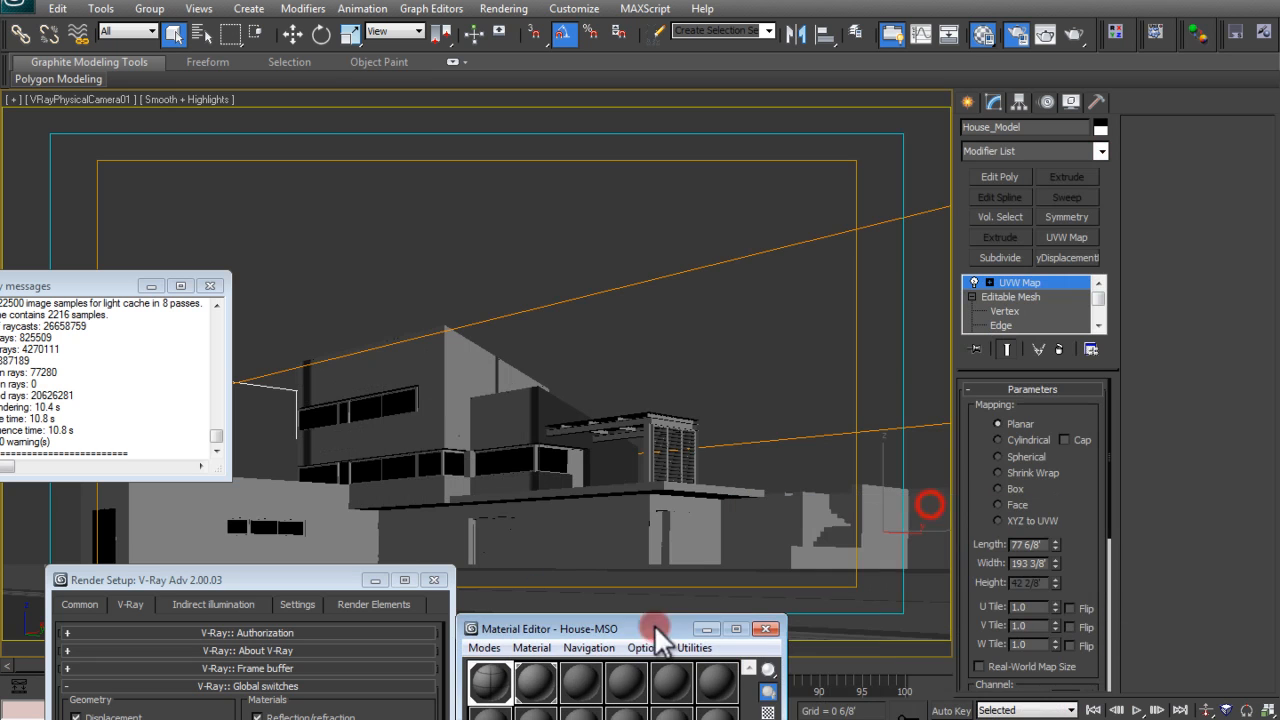
left_click(1019, 488)
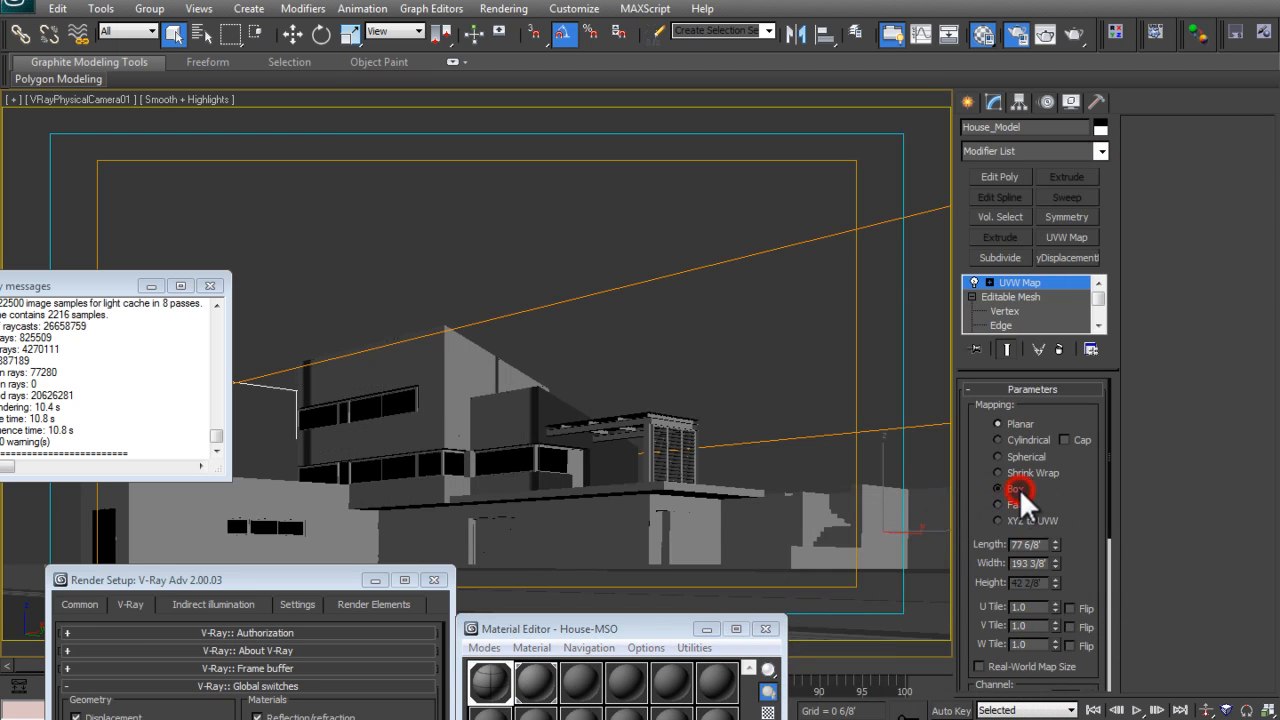
Set the length, width and height of the house's UVW Map box to 12' each
left_click(1024, 543)
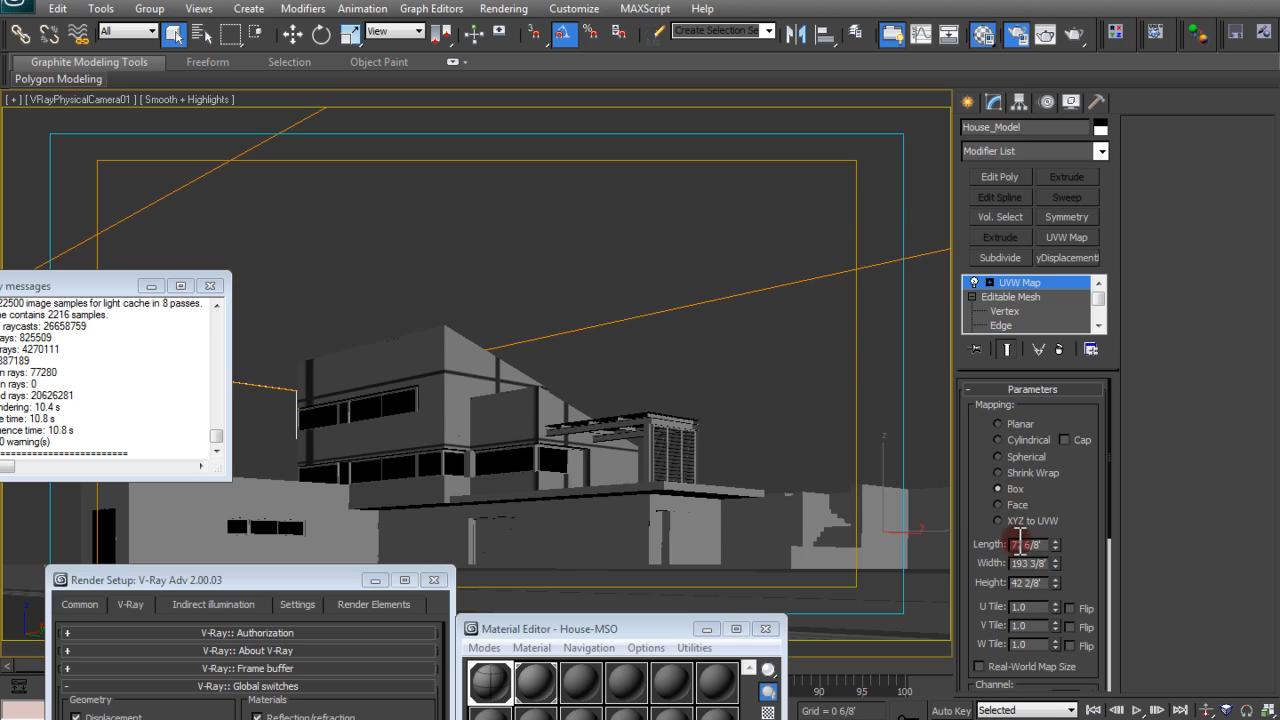
left_click(1036, 543)
left_click_drag(1047, 547, 965, 536)
type("12")
key("Tab")
type("12")
key("Tab")
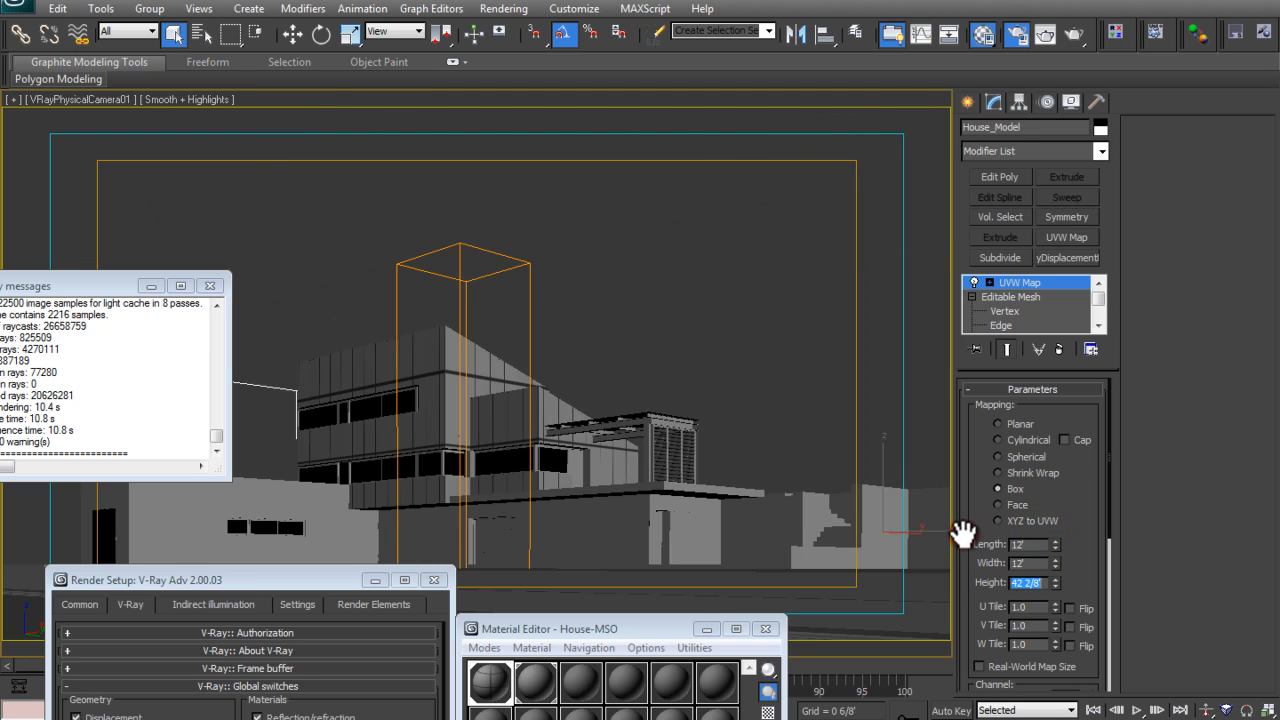
type("12")
key("Return")
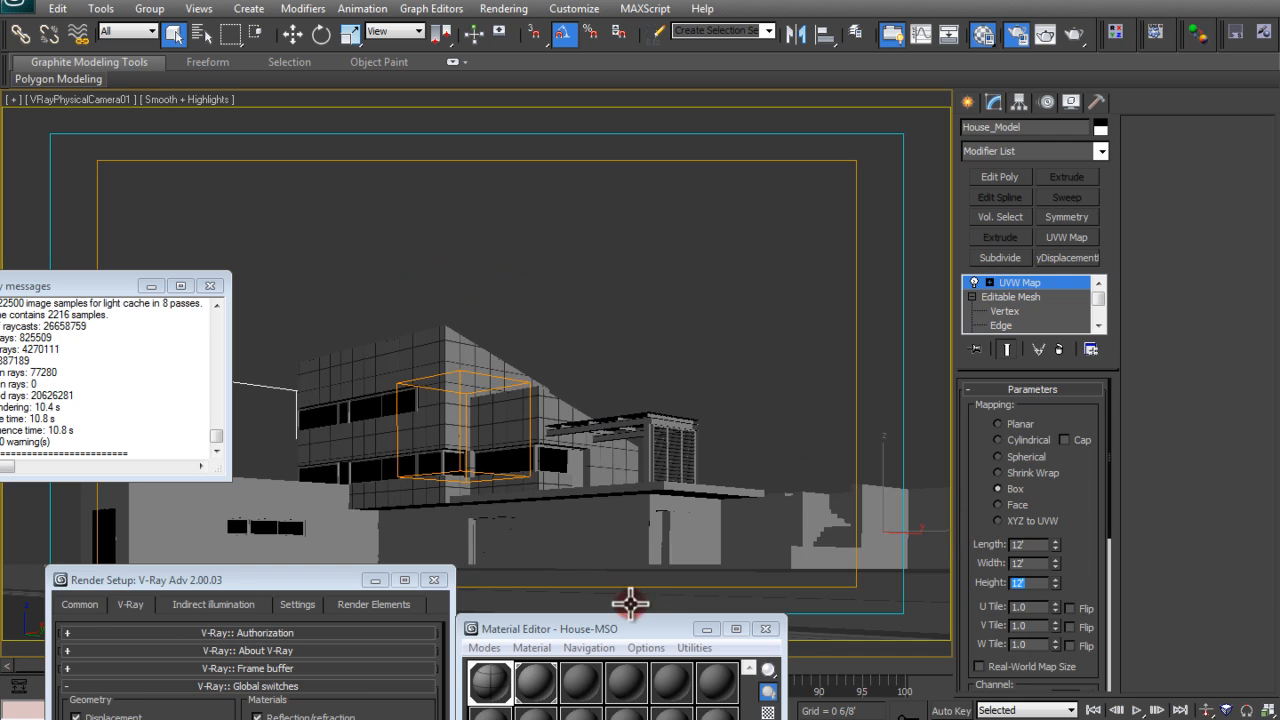
Move the Material Editor clear of the house and look through the Tiles map's standard and advanced controls
left_click_drag(606, 626, 776, 293)
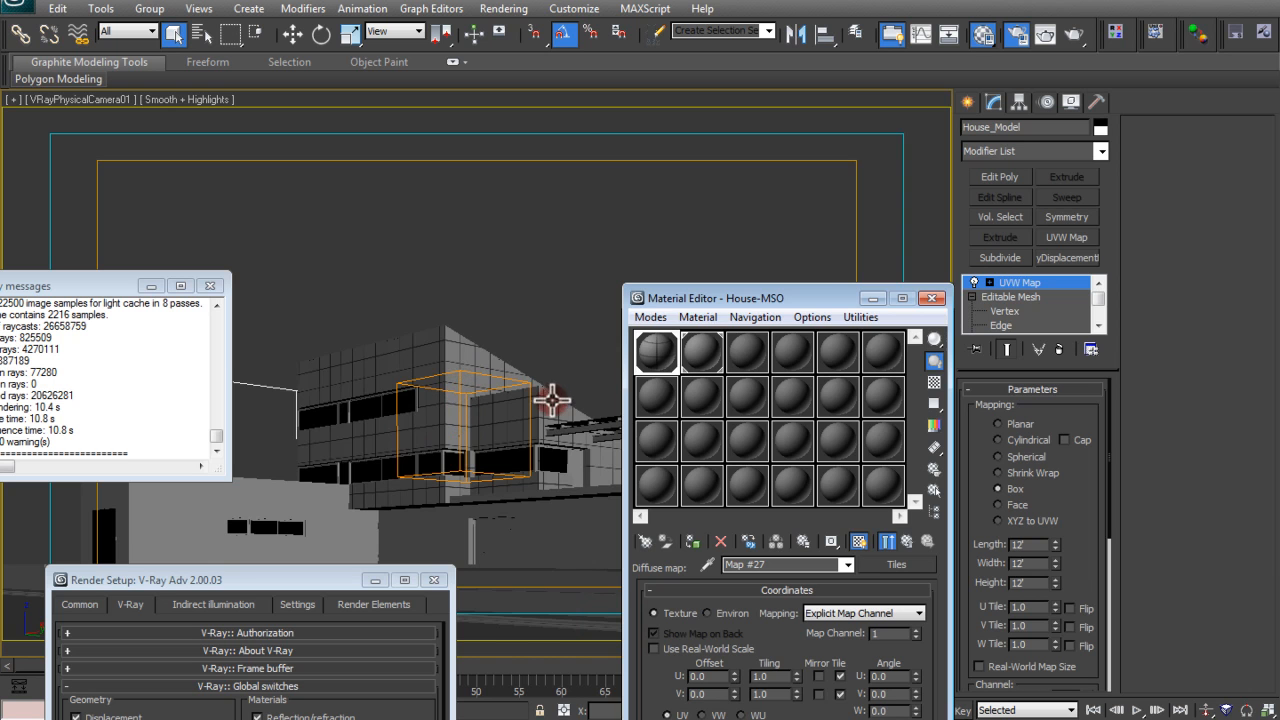
left_click(820, 277)
left_click_drag(819, 294, 912, 148)
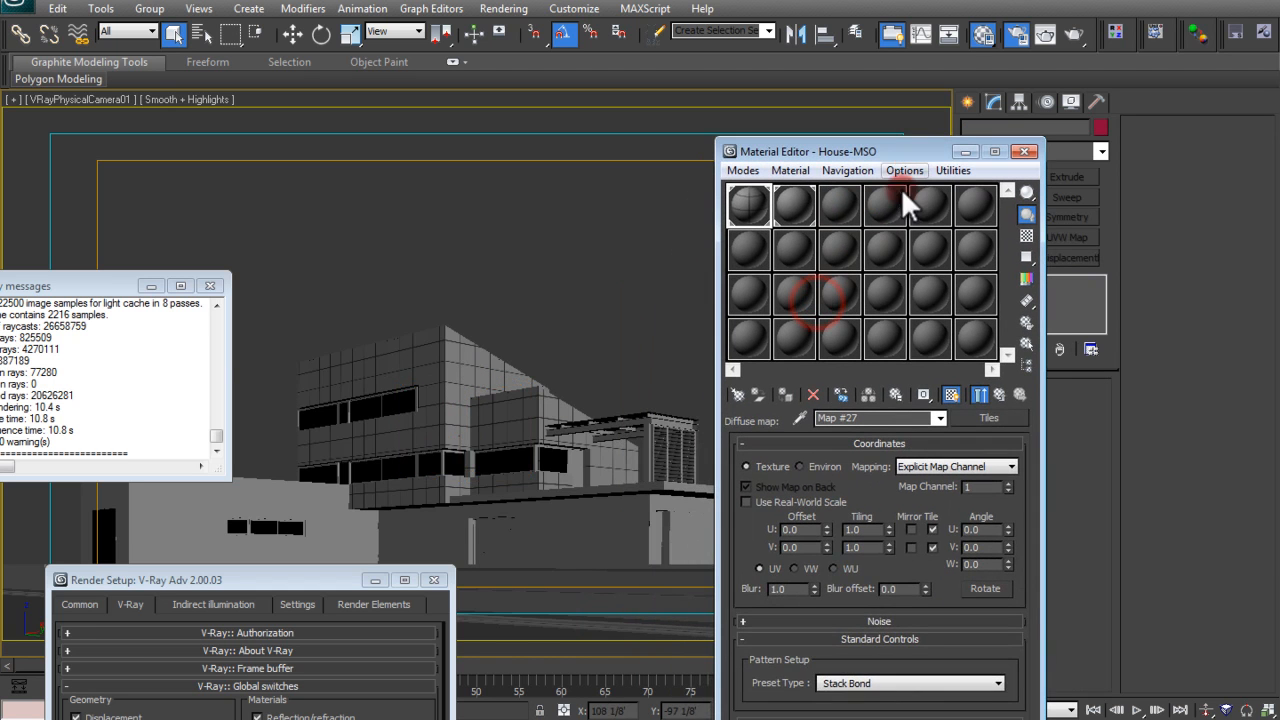
left_click(886, 636)
left_click(881, 636)
left_click_drag(760, 151, 795, 68)
left_click(915, 639)
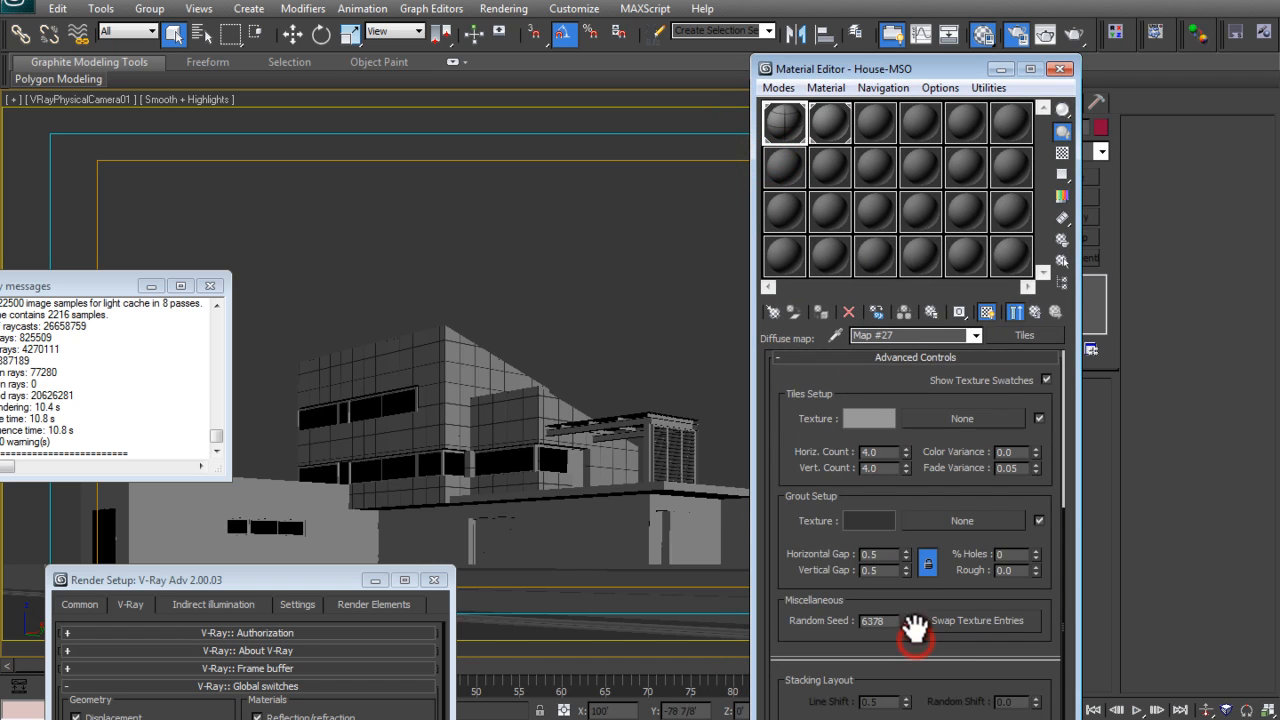
scroll(826, 450, "up", 3)
scroll(830, 578, "down", 1)
left_click(865, 478)
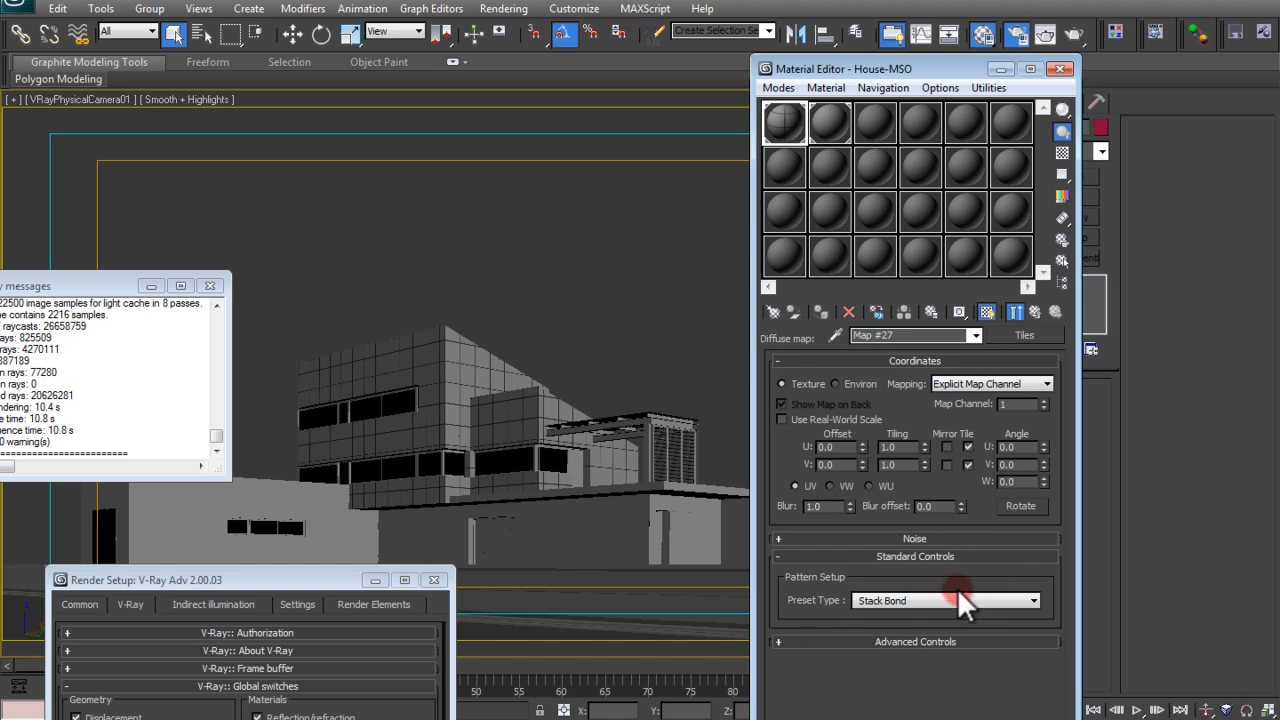
Try the Common Flemish Bond and 1/2 Running Bond tile presets, and set the pattern's preset type to Running Bond
left_click(903, 600)
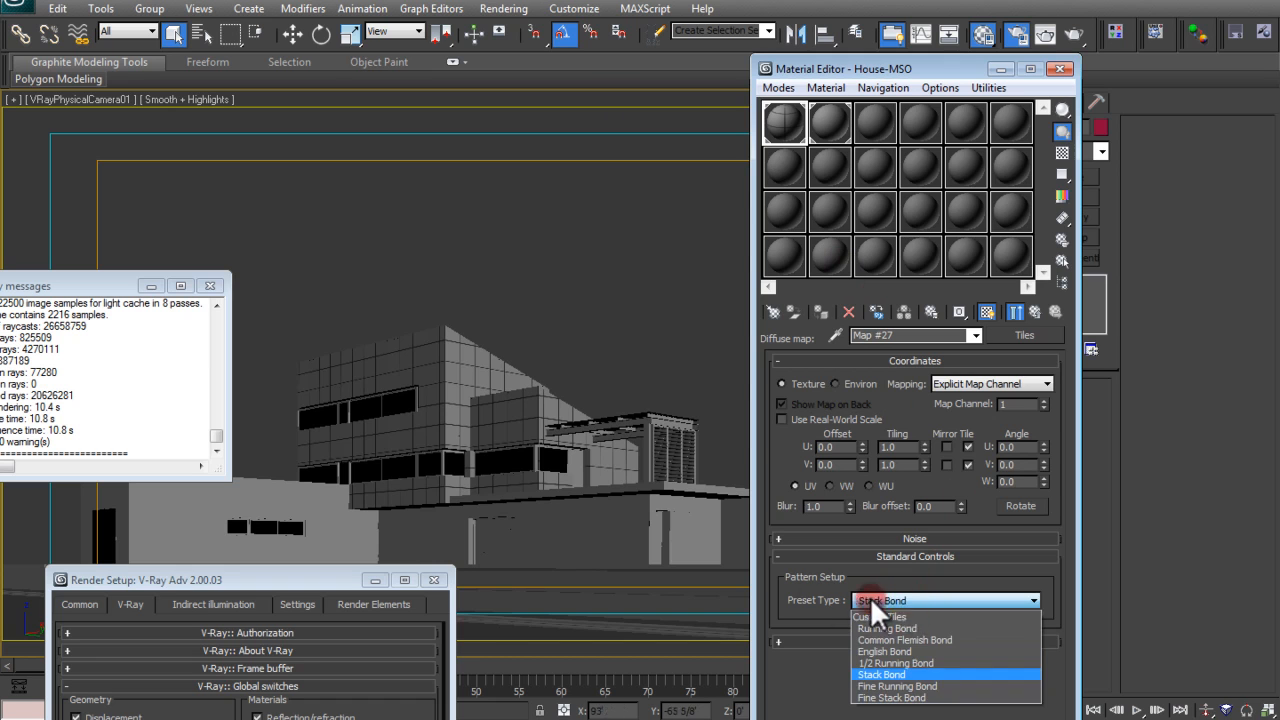
left_click(896, 597)
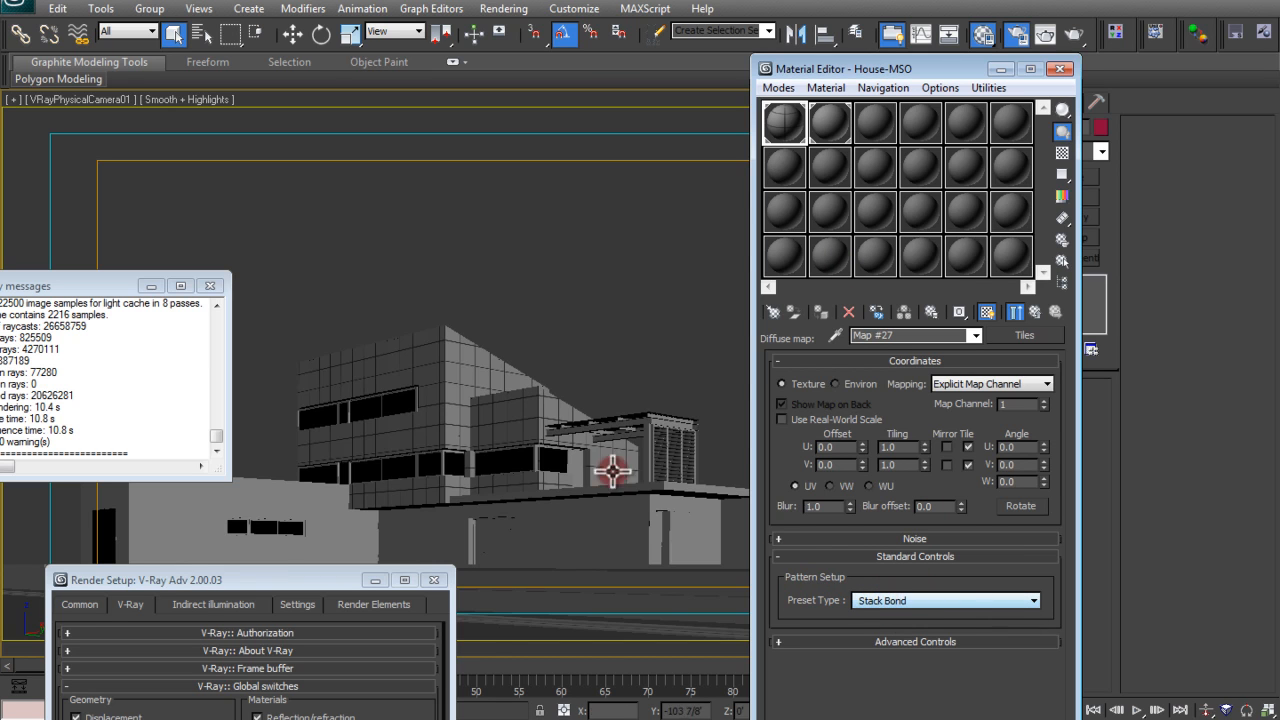
left_click(905, 600)
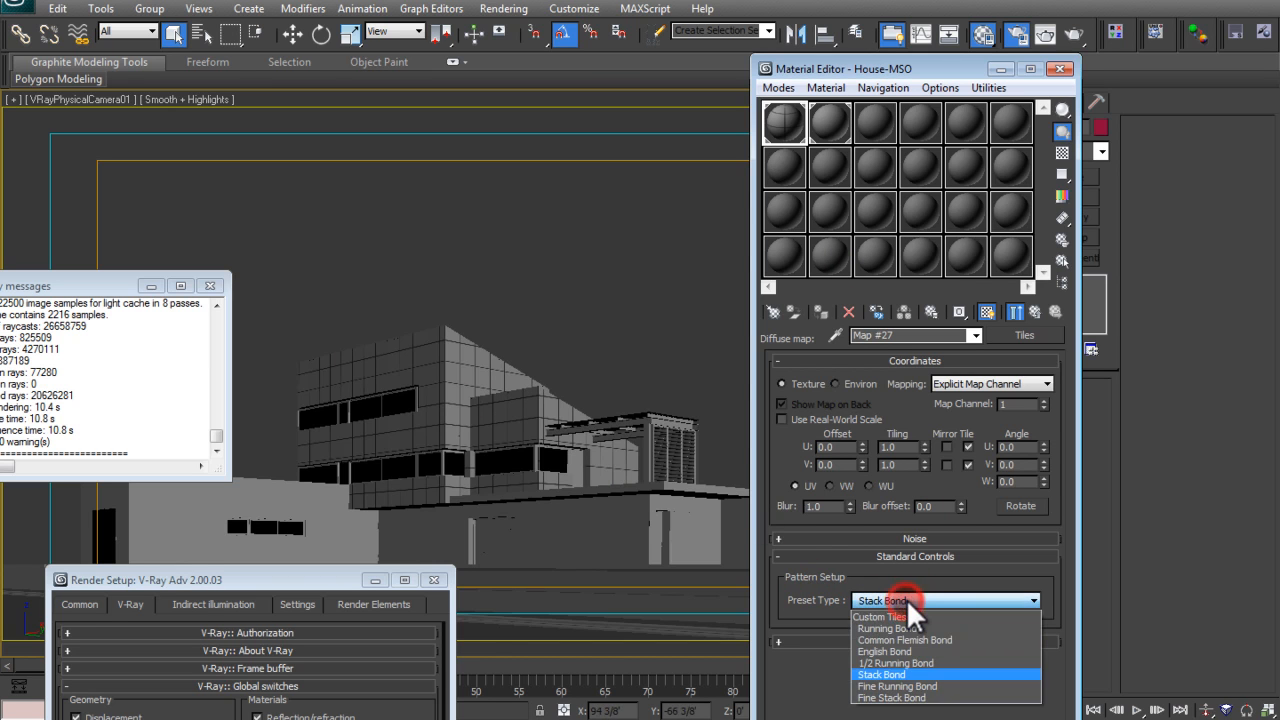
left_click(907, 623)
left_click(882, 600)
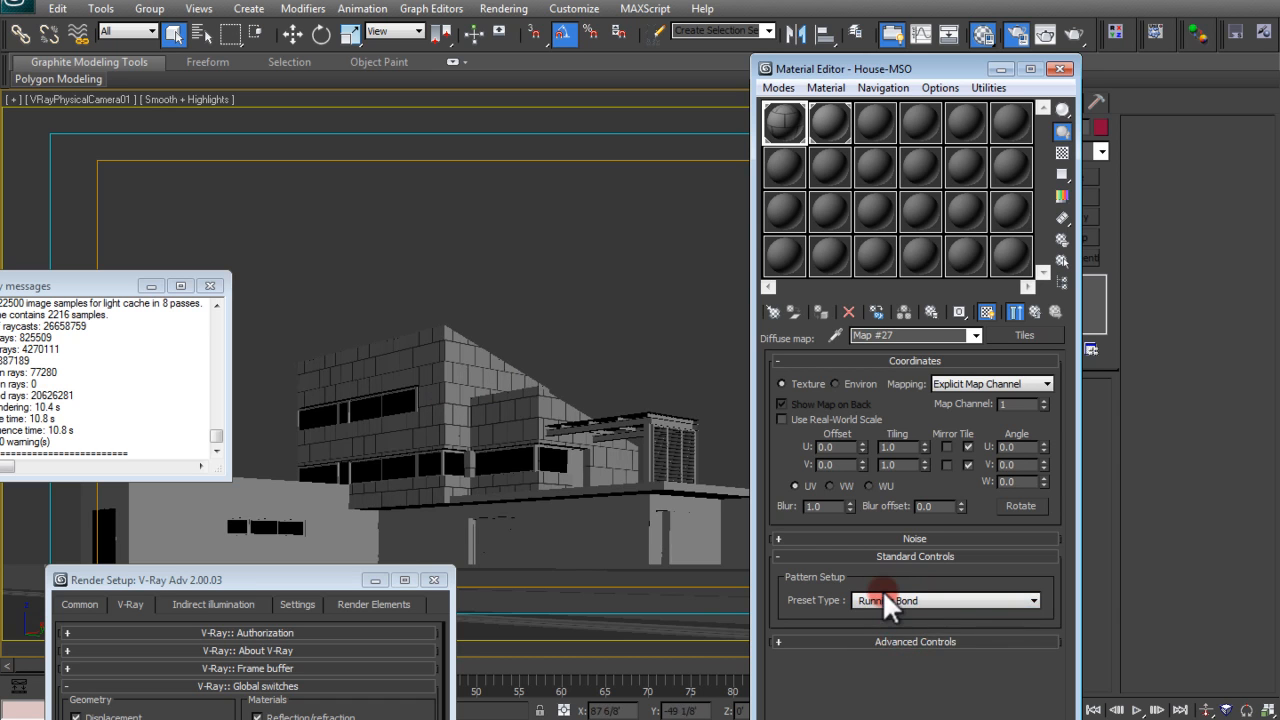
left_click(888, 636)
left_click(886, 600)
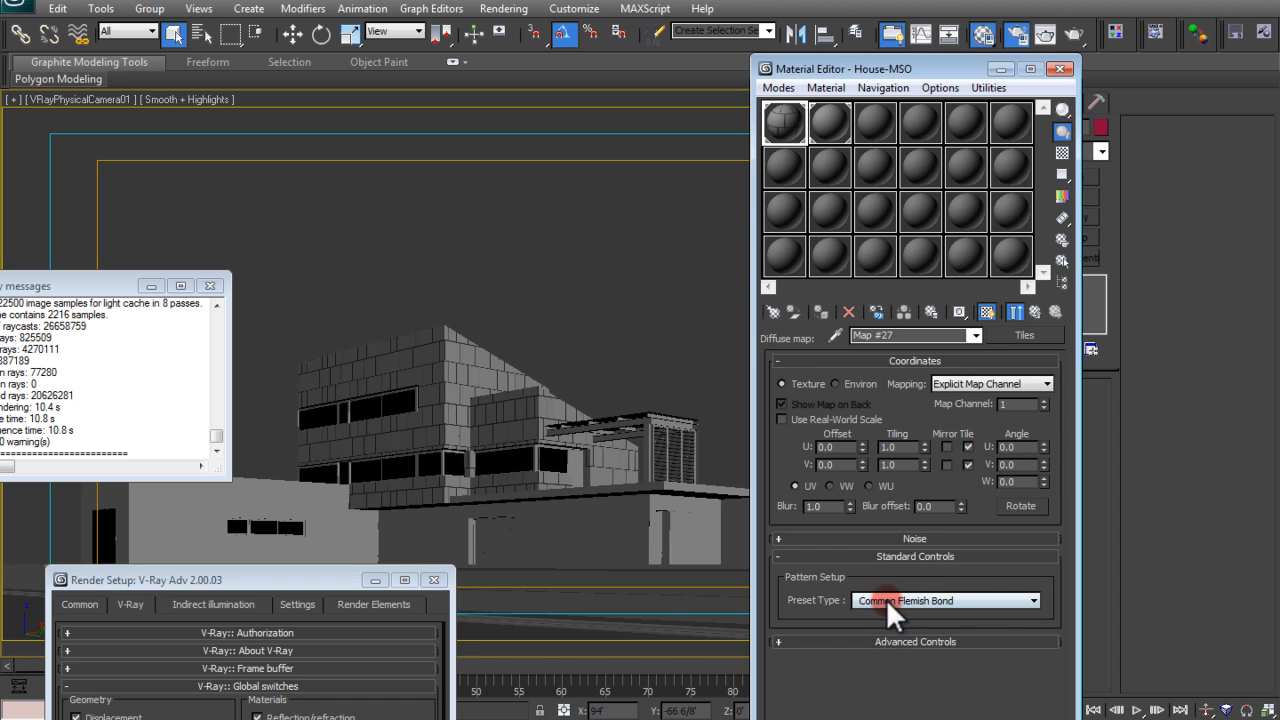
left_click(889, 659)
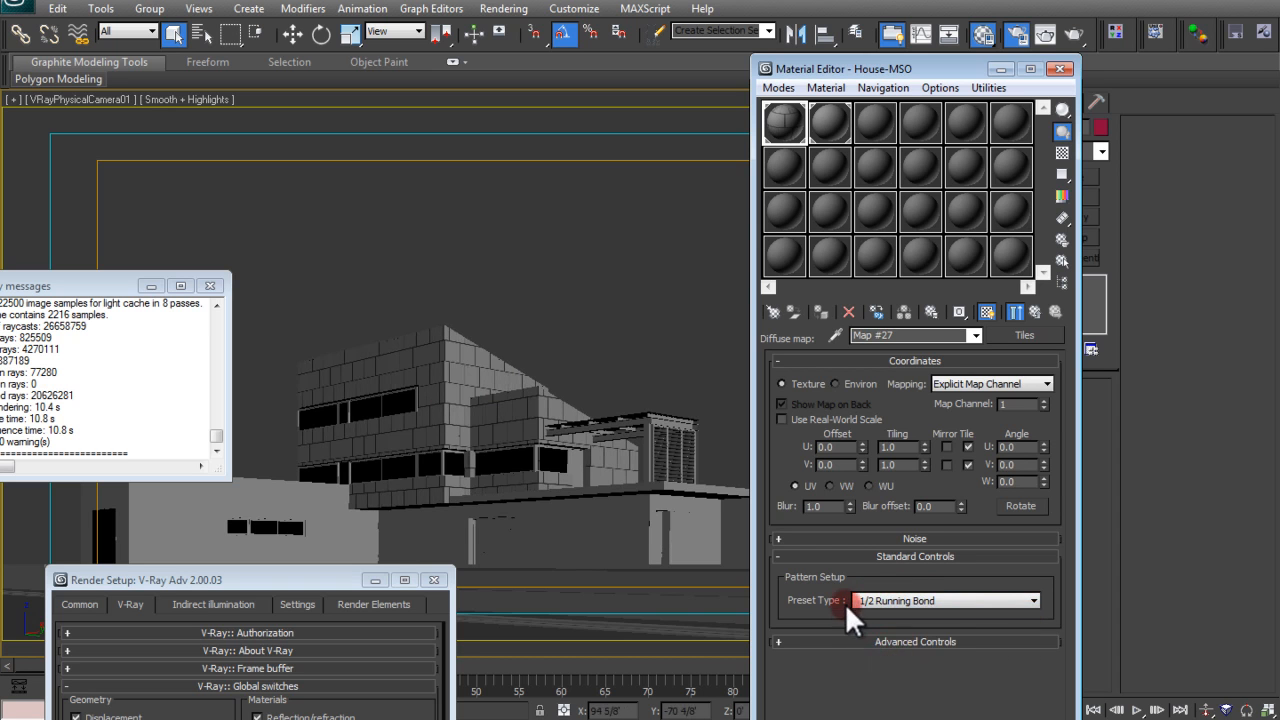
left_click(918, 600)
left_click(912, 626)
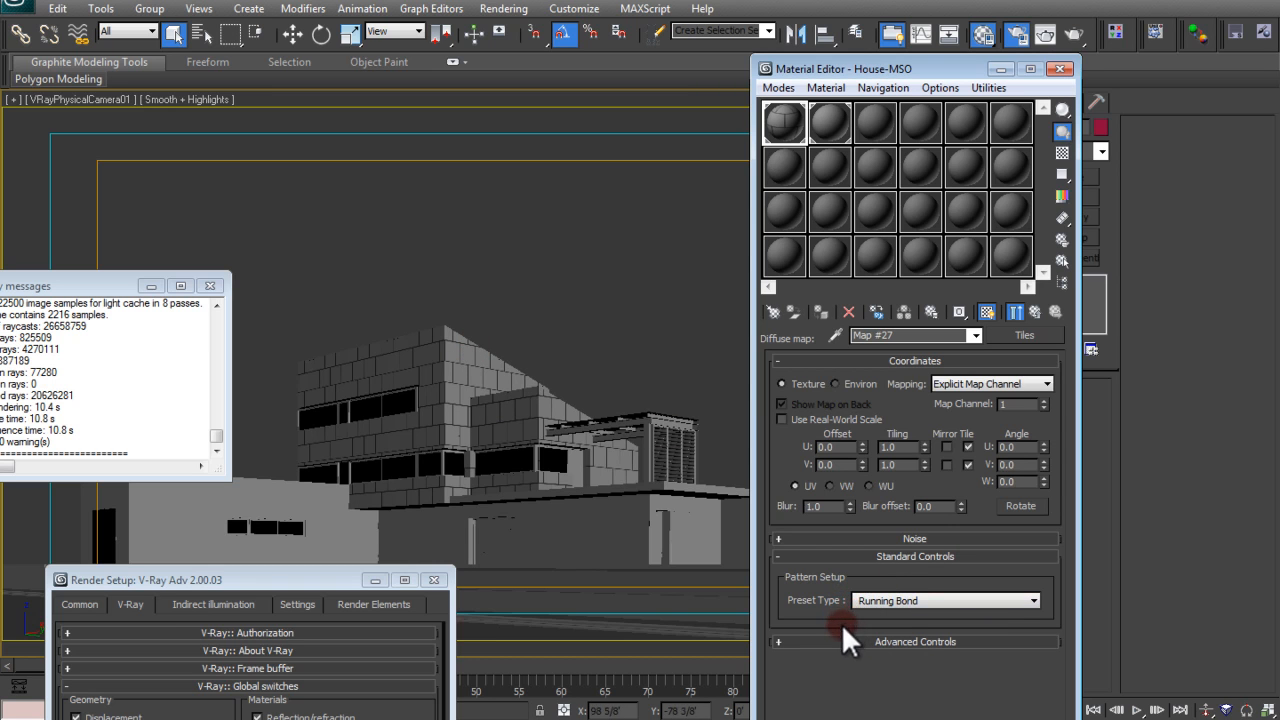
Open the Tiles map's advanced controls and set the tile texture color to a gray with value 135
left_click(865, 635)
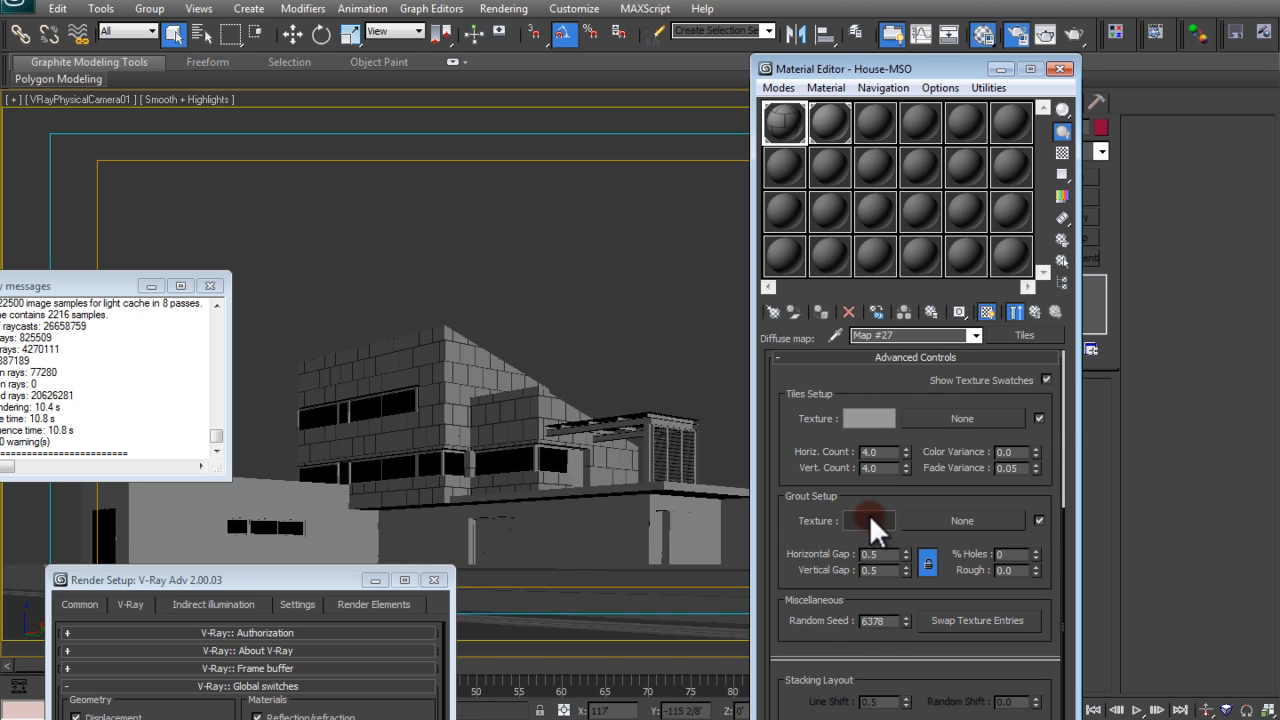
left_click(855, 424)
left_click_drag(828, 444, 818, 437)
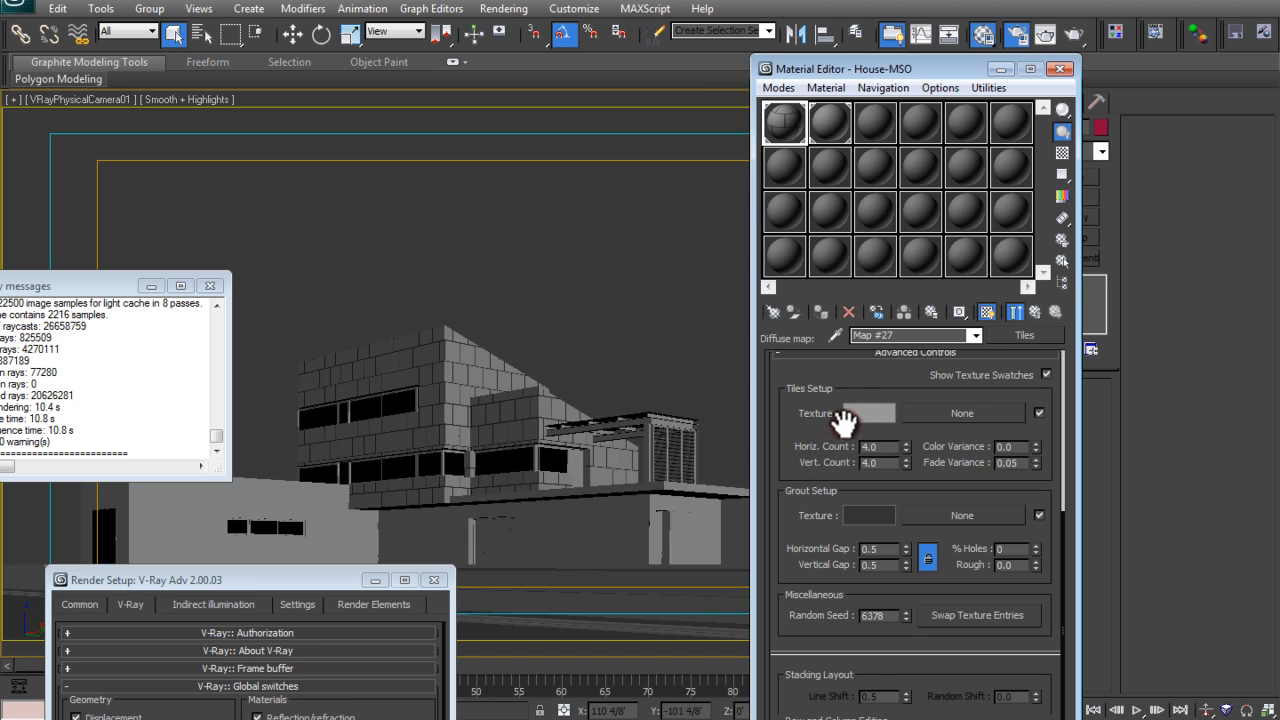
left_click(857, 412)
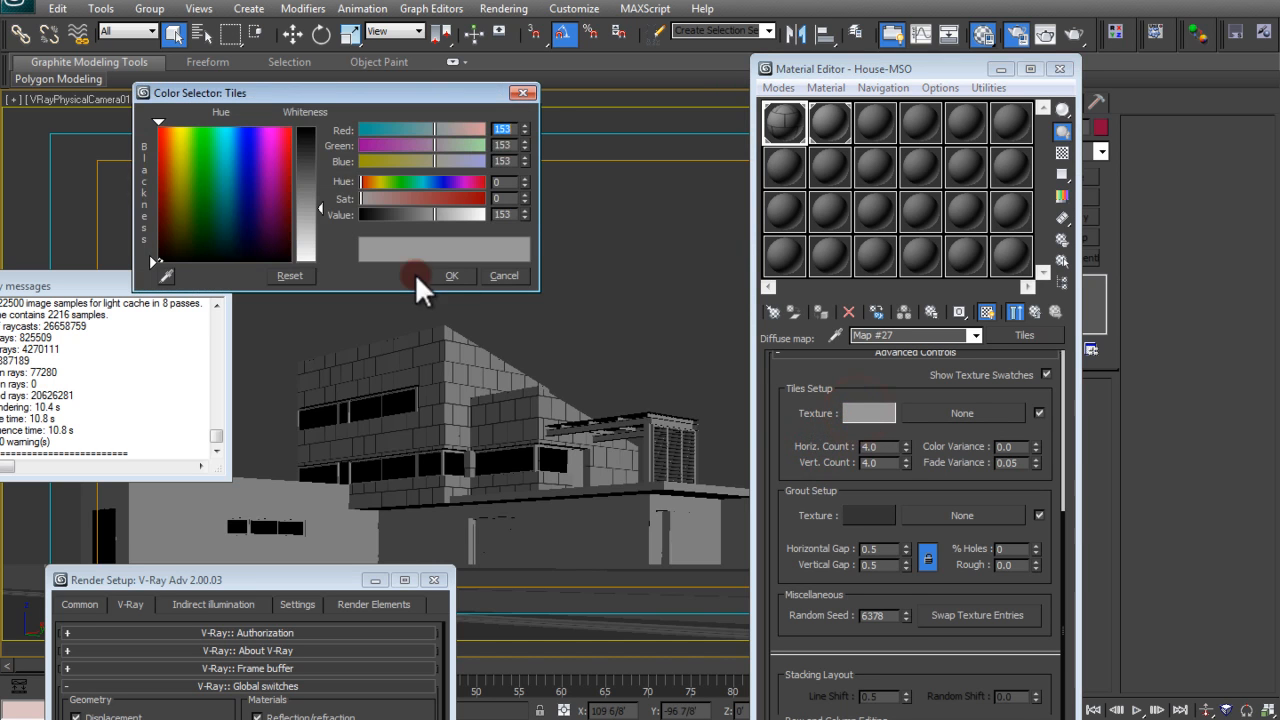
left_click_drag(439, 213, 425, 211)
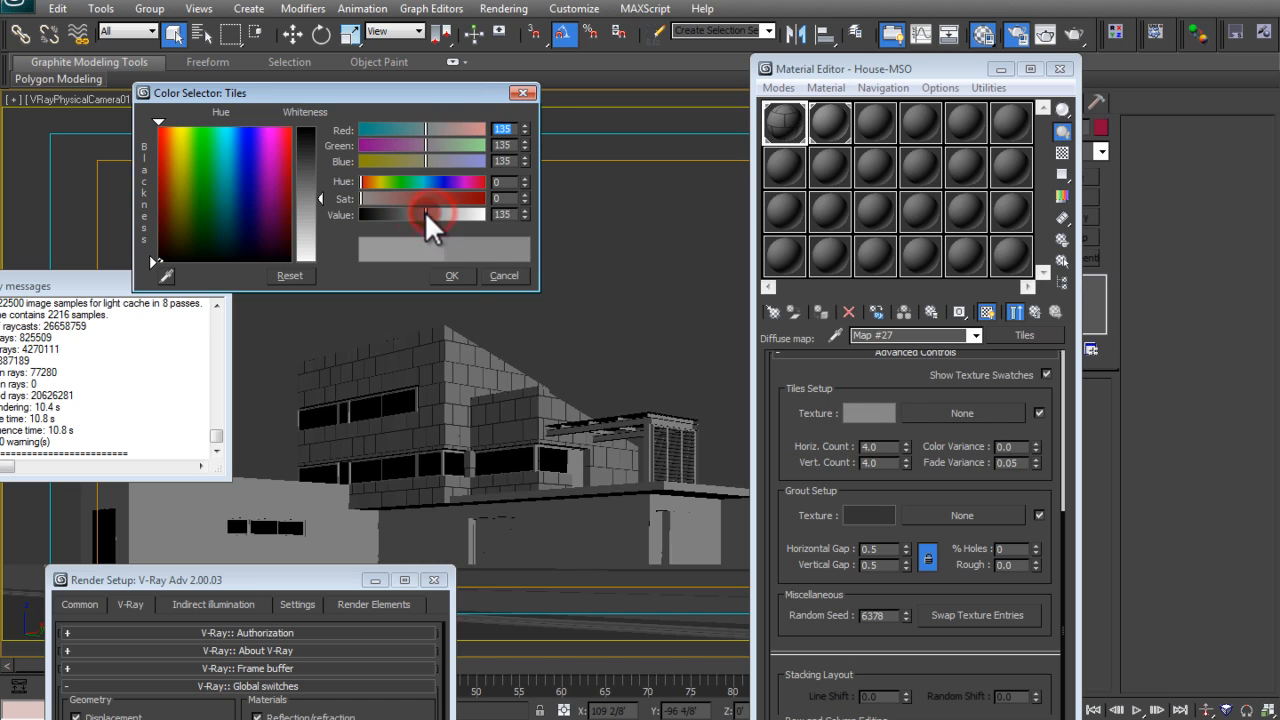
left_click(455, 268)
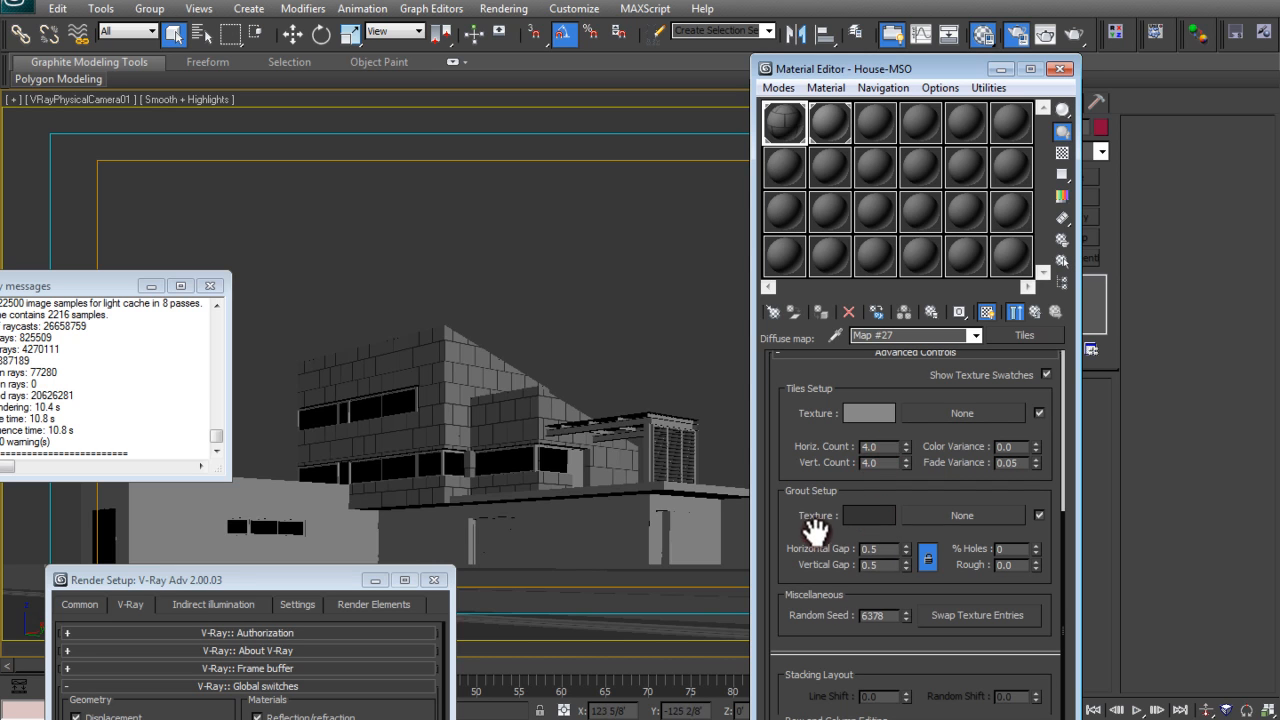
Set the Tiles map's vertical count to 12
left_click_drag(818, 523, 818, 540)
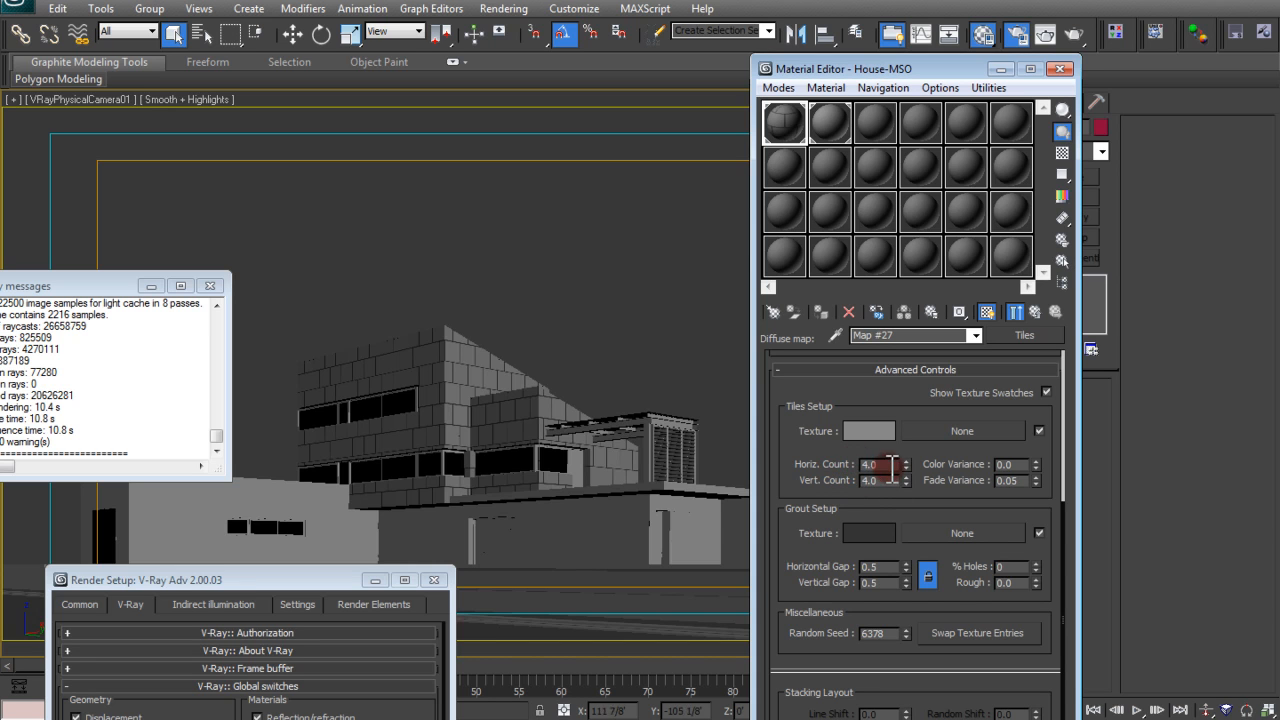
left_click(872, 208)
double_click(885, 464)
key("shift+Tab")
key("Return")
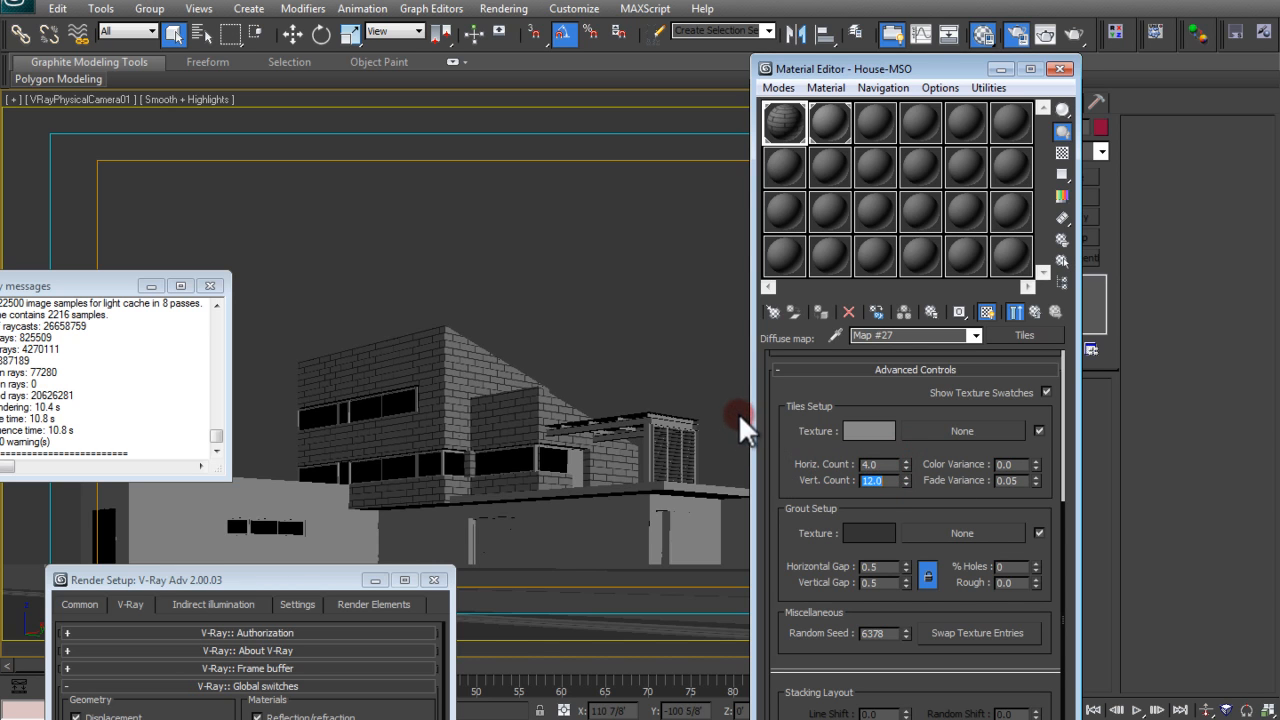
Render the camera view, inspect the brick-like panels on the house, and close the frame buffer
left_click(1069, 29)
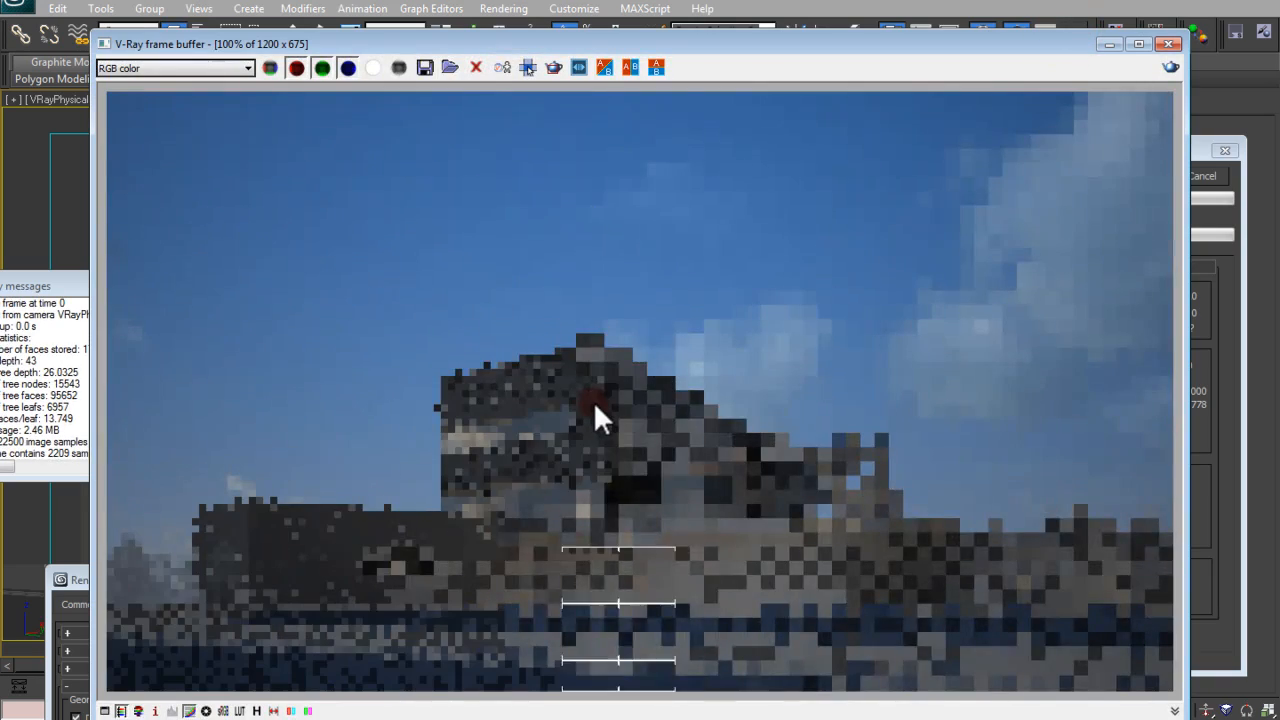
scroll(589, 398, "up", 1)
middle_click_drag(592, 391, 625, 354)
scroll(706, 343, "down", 1)
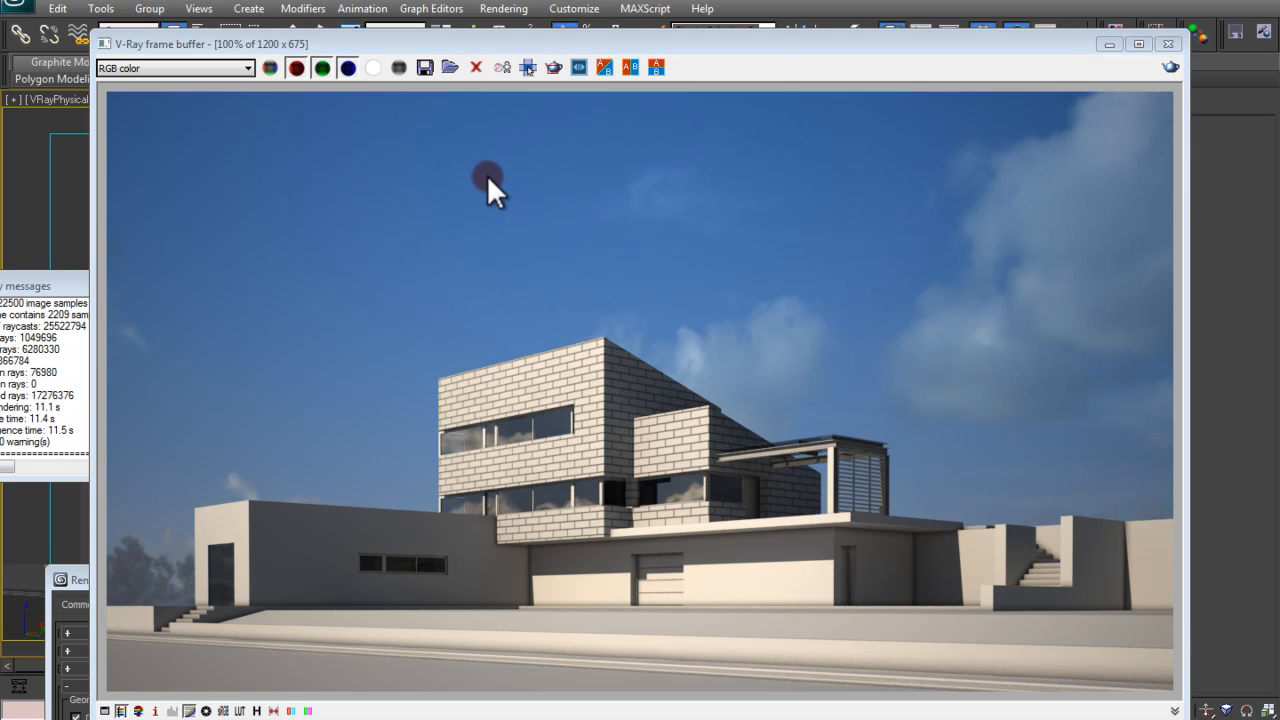
left_click(1177, 49)
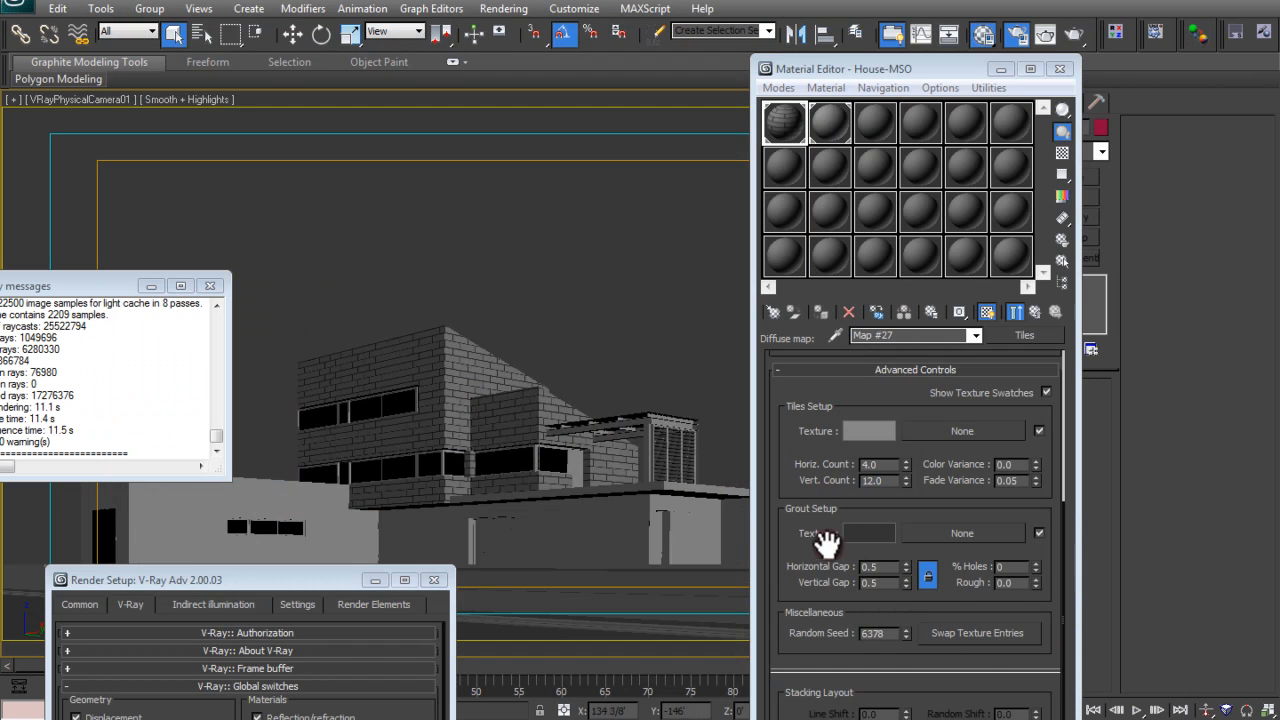
Set the grout's horizontal and vertical gaps to 0.1 and check the thinner joints in a test render
double_click(880, 567)
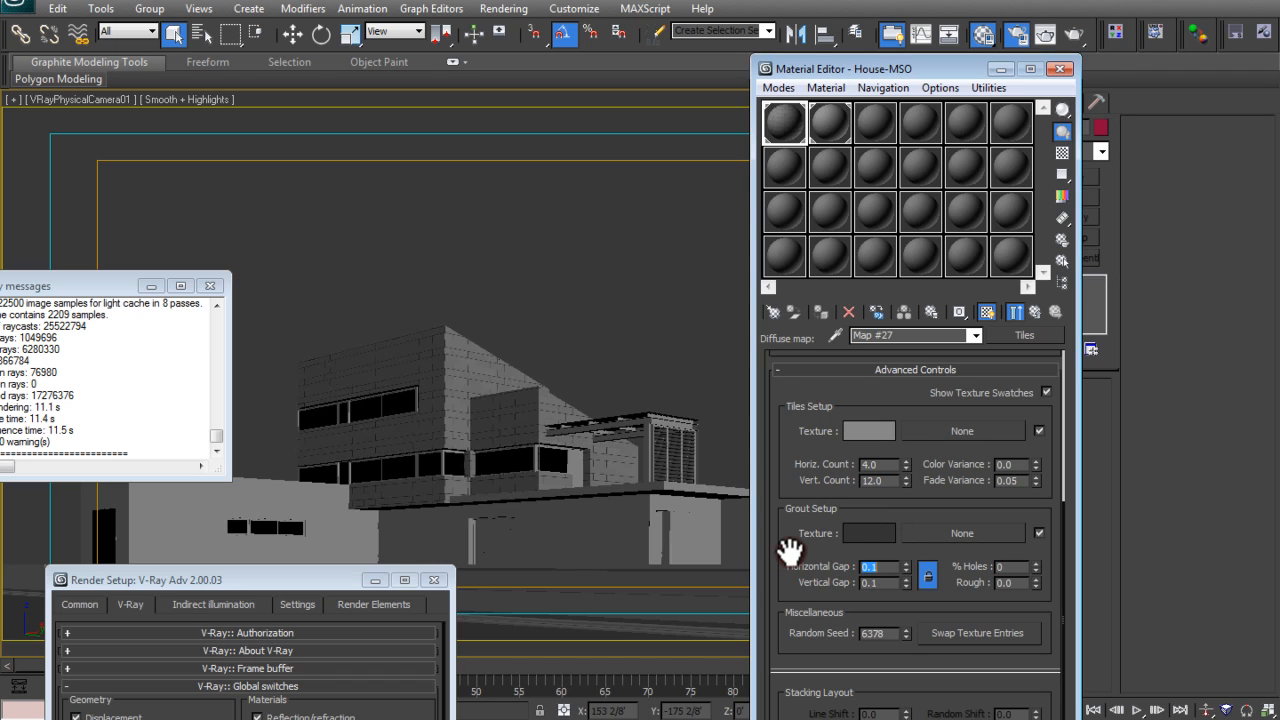
left_click(1074, 31)
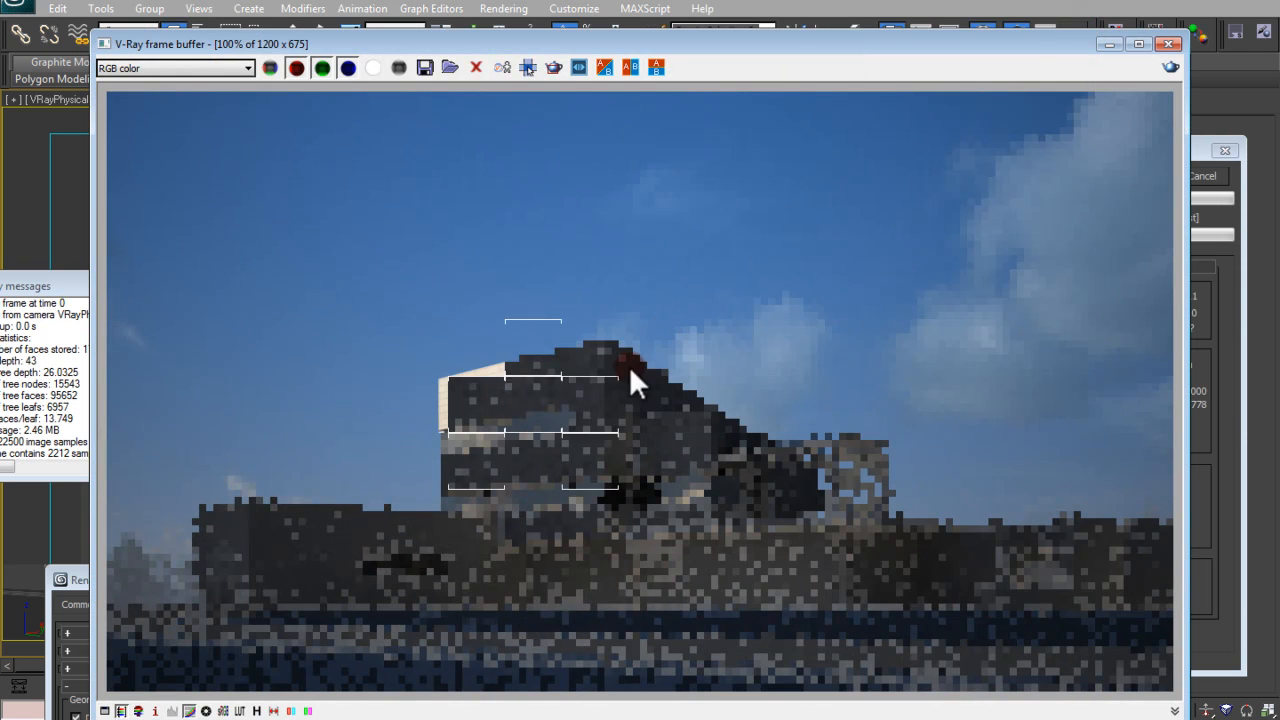
scroll(584, 418, "up", 2)
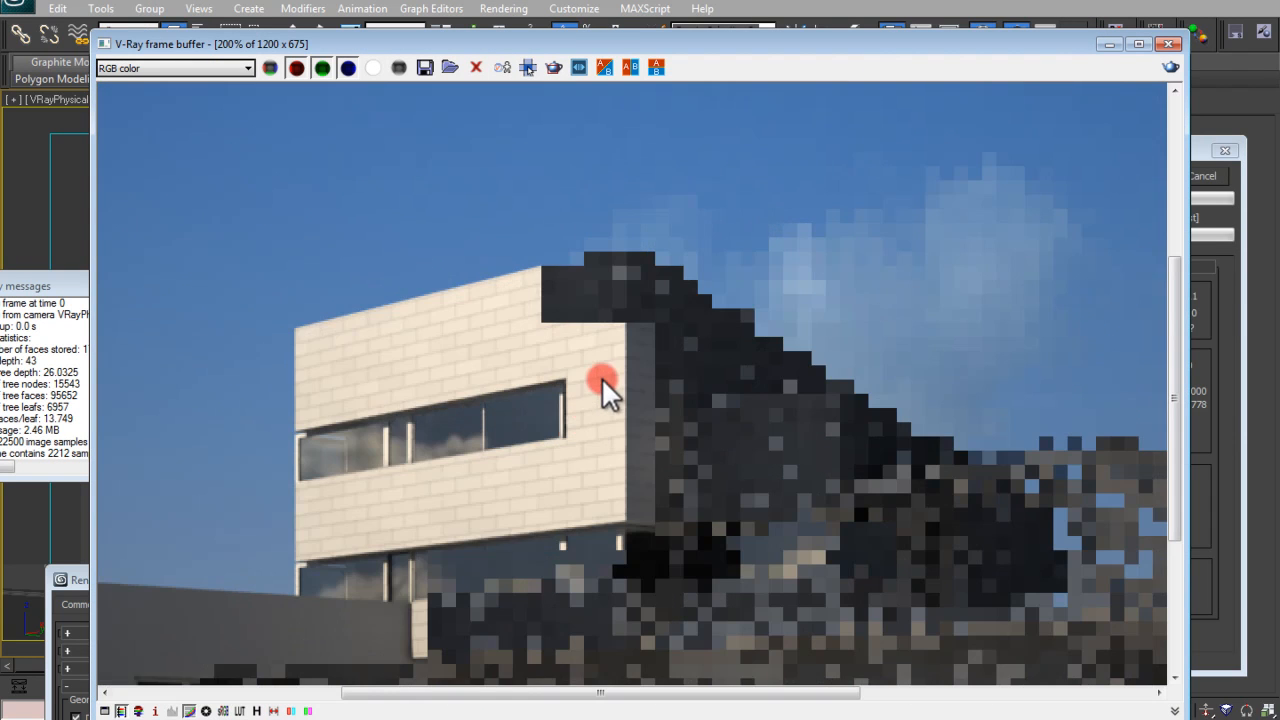
scroll(605, 400, "down", 2)
scroll(605, 422, "up", 1)
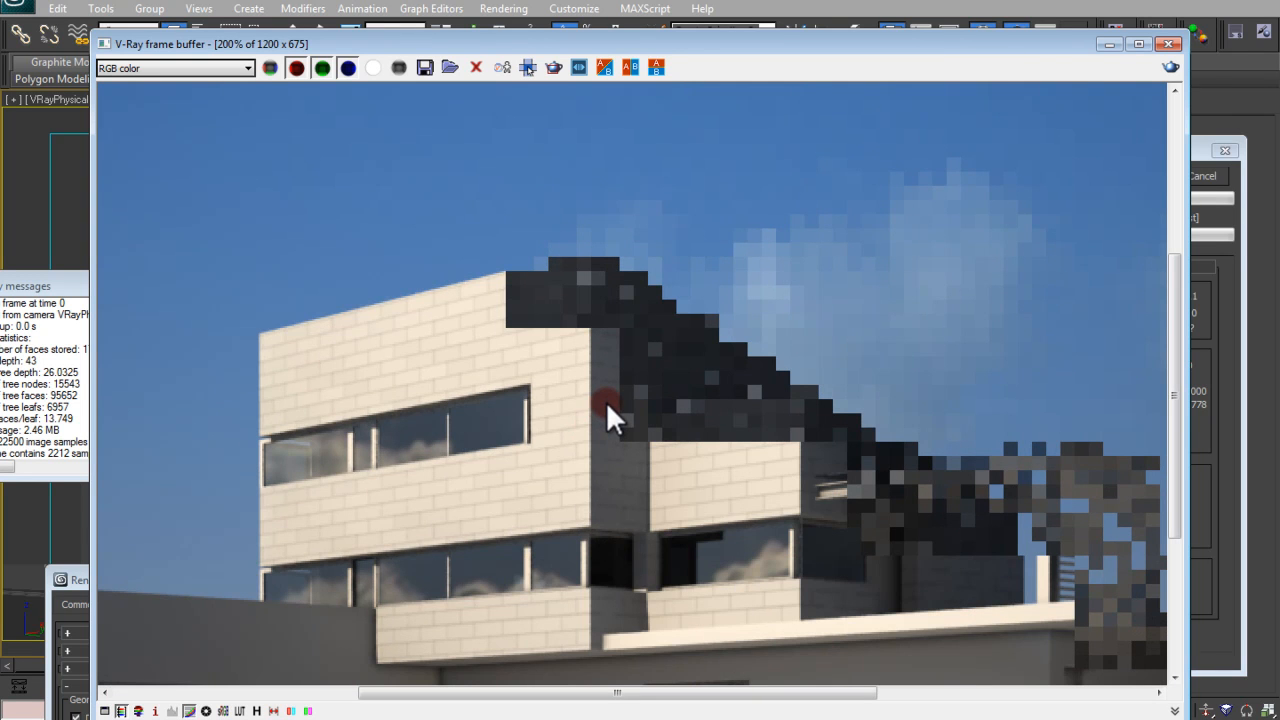
scroll(602, 409, "down", 1)
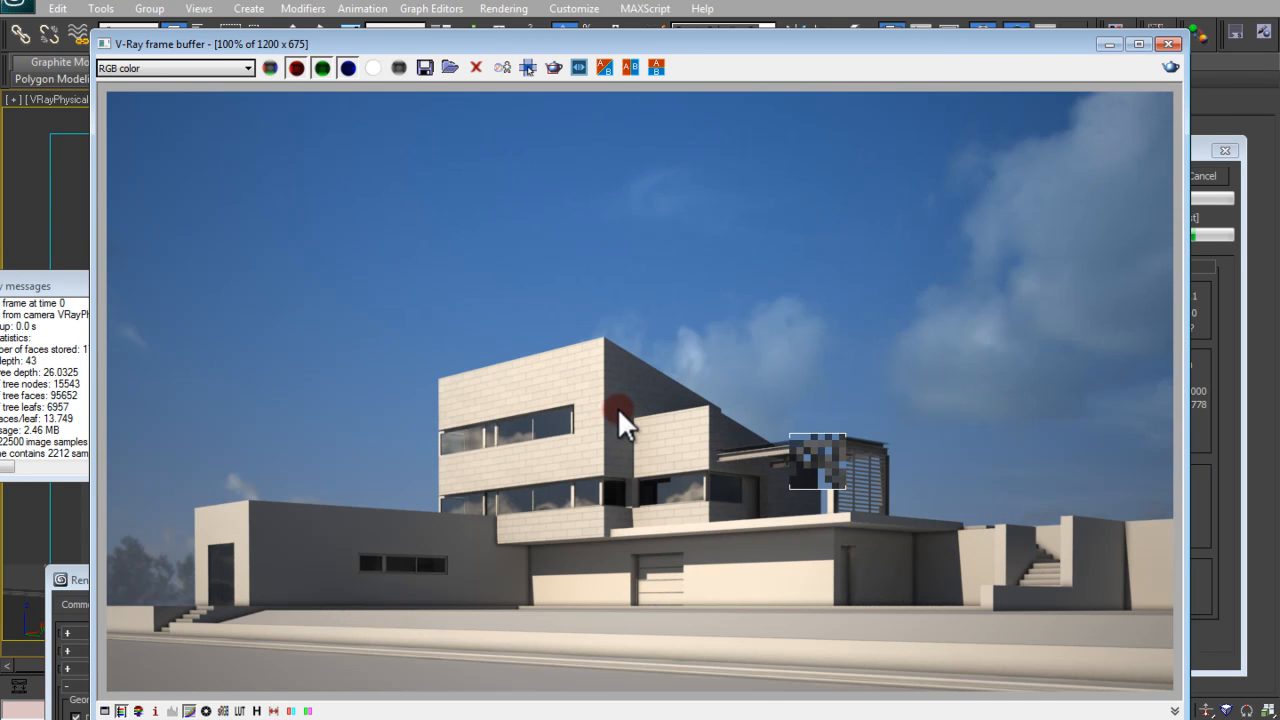
left_click(1168, 44)
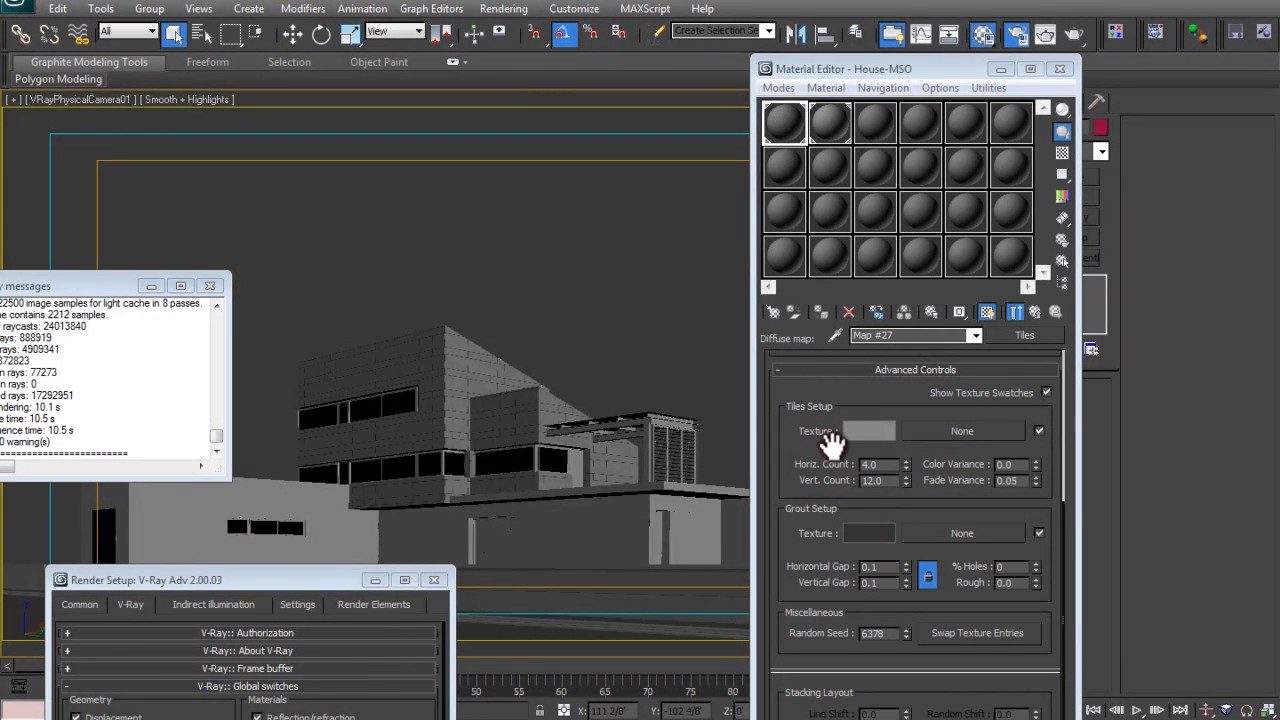
Unlock the linked grout gaps and darken the tile texture color to a dark gray, checking it in a test render
left_click(928, 576)
left_click(880, 429)
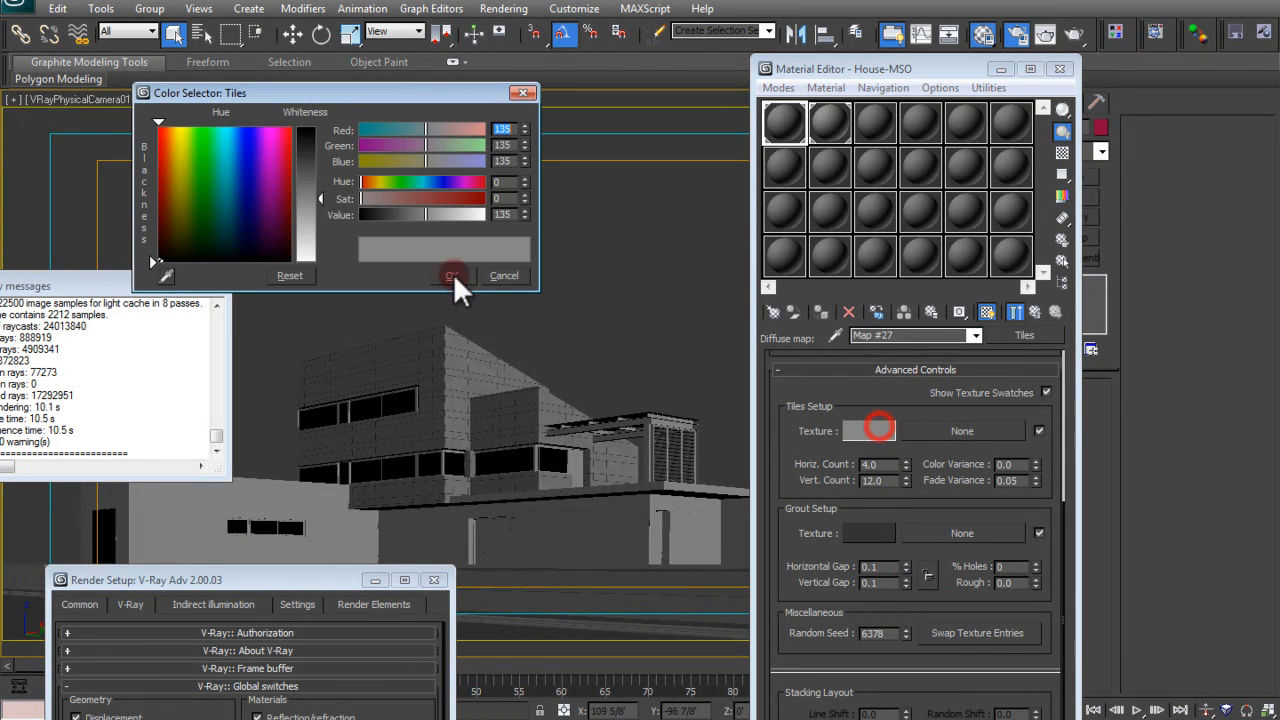
left_click(405, 214)
left_click(452, 276)
left_click(1078, 33)
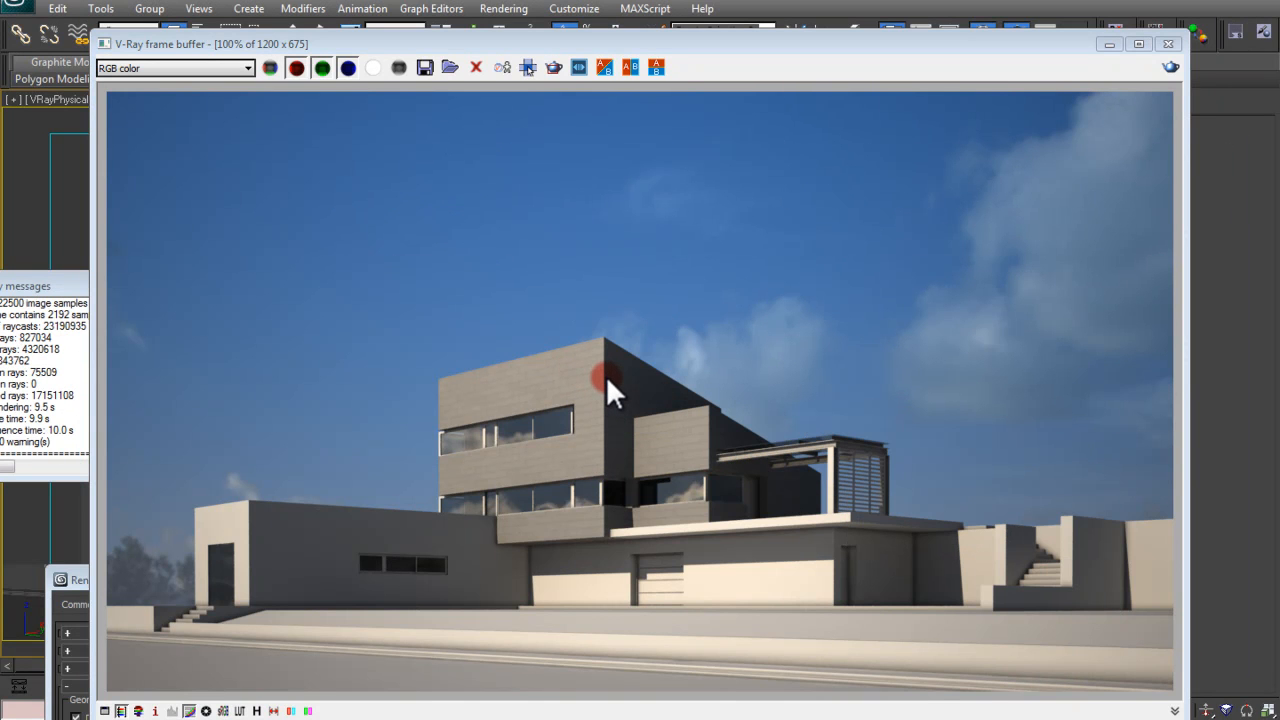
left_click(1168, 45)
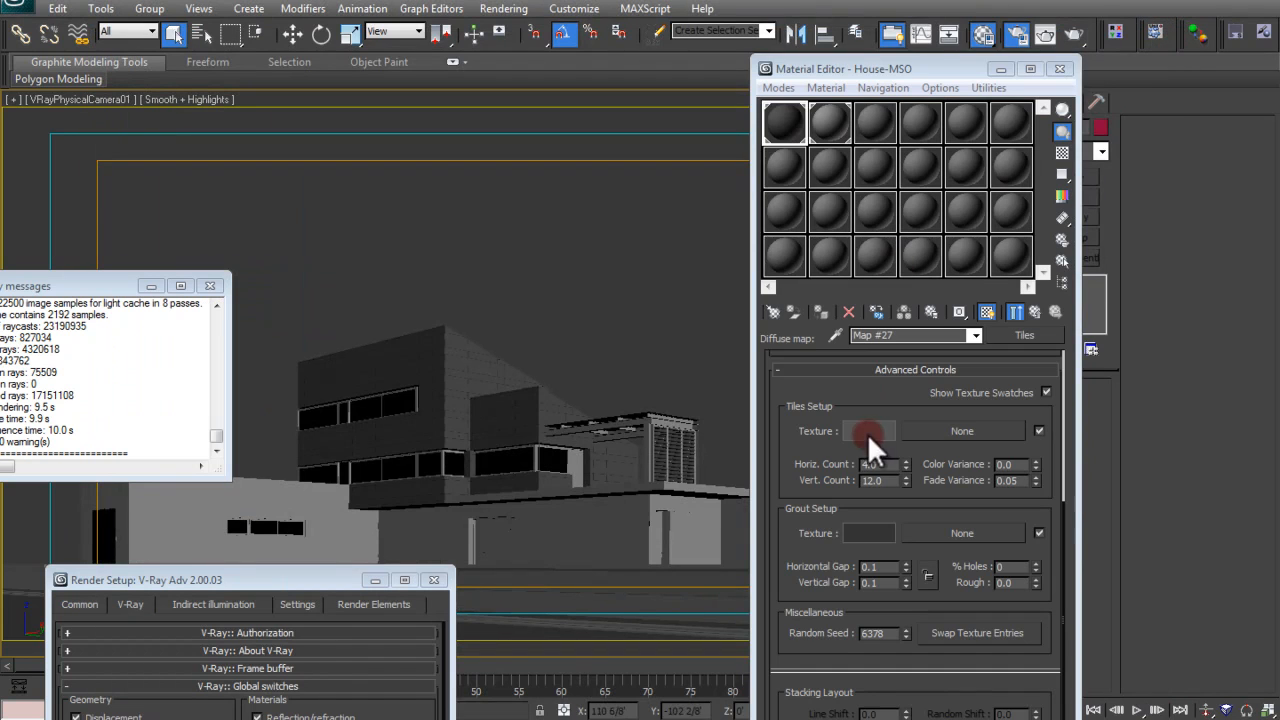
Return to the Metal sub-material's VRayMtl settings and set its reflection color to a gray with value 60
left_click(972, 337)
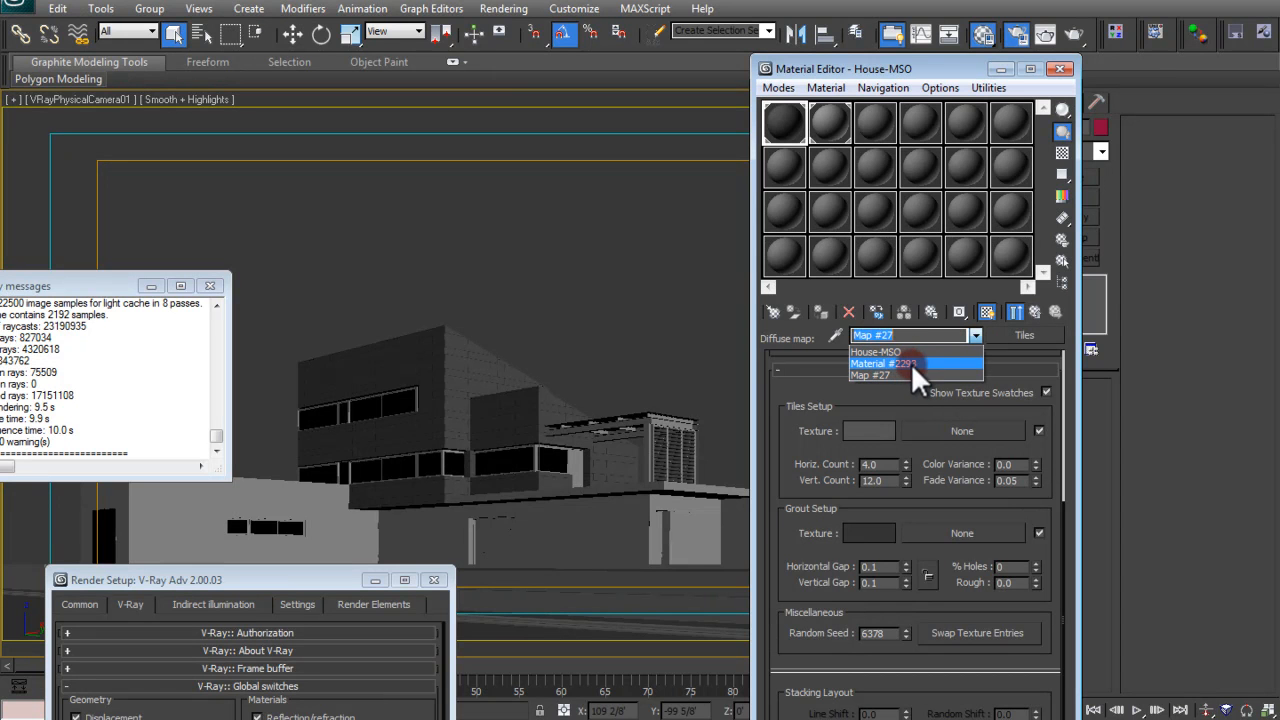
left_click(910, 362)
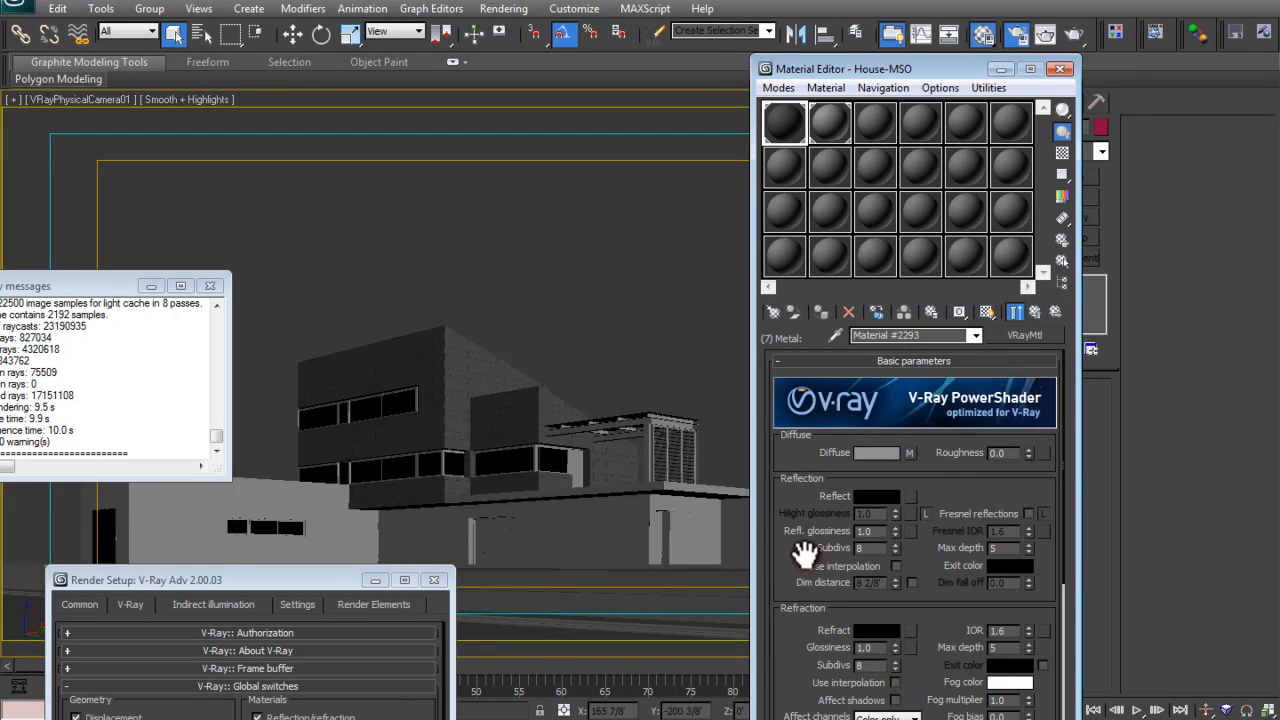
scroll(807, 552, "down", 1)
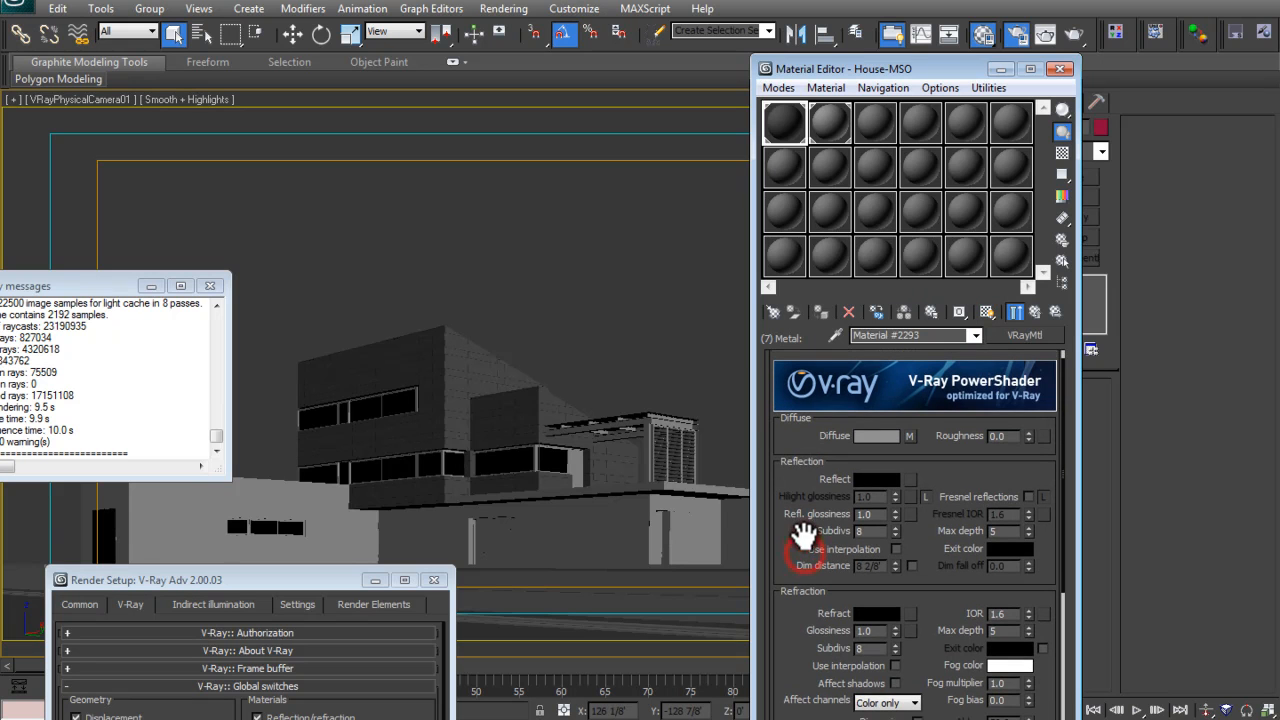
left_click(863, 478)
left_click(499, 214)
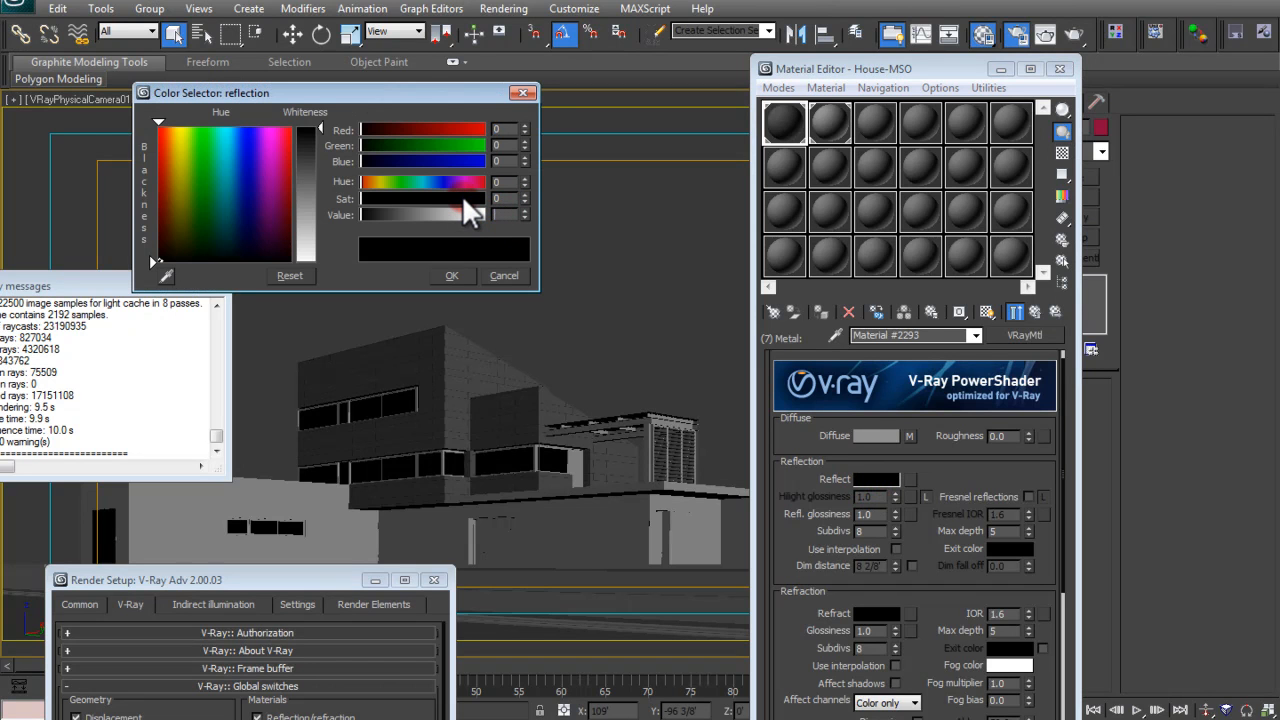
type("60")
key("Return")
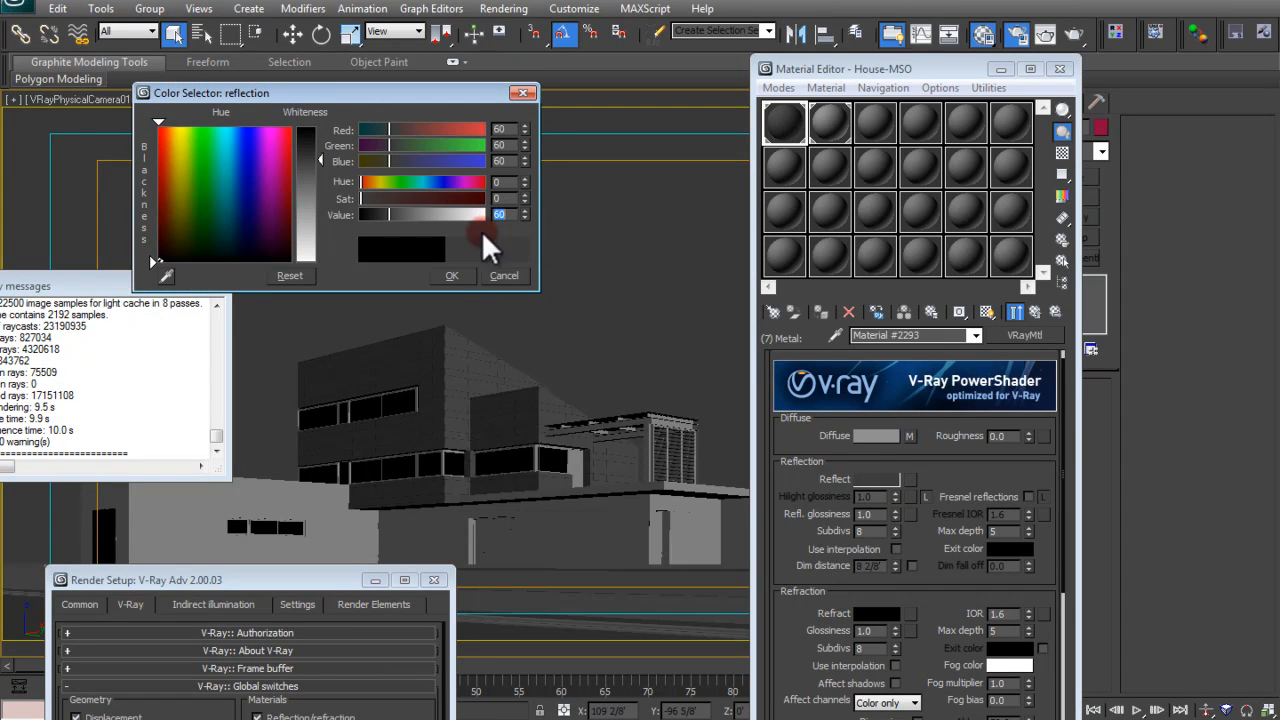
left_click(451, 272)
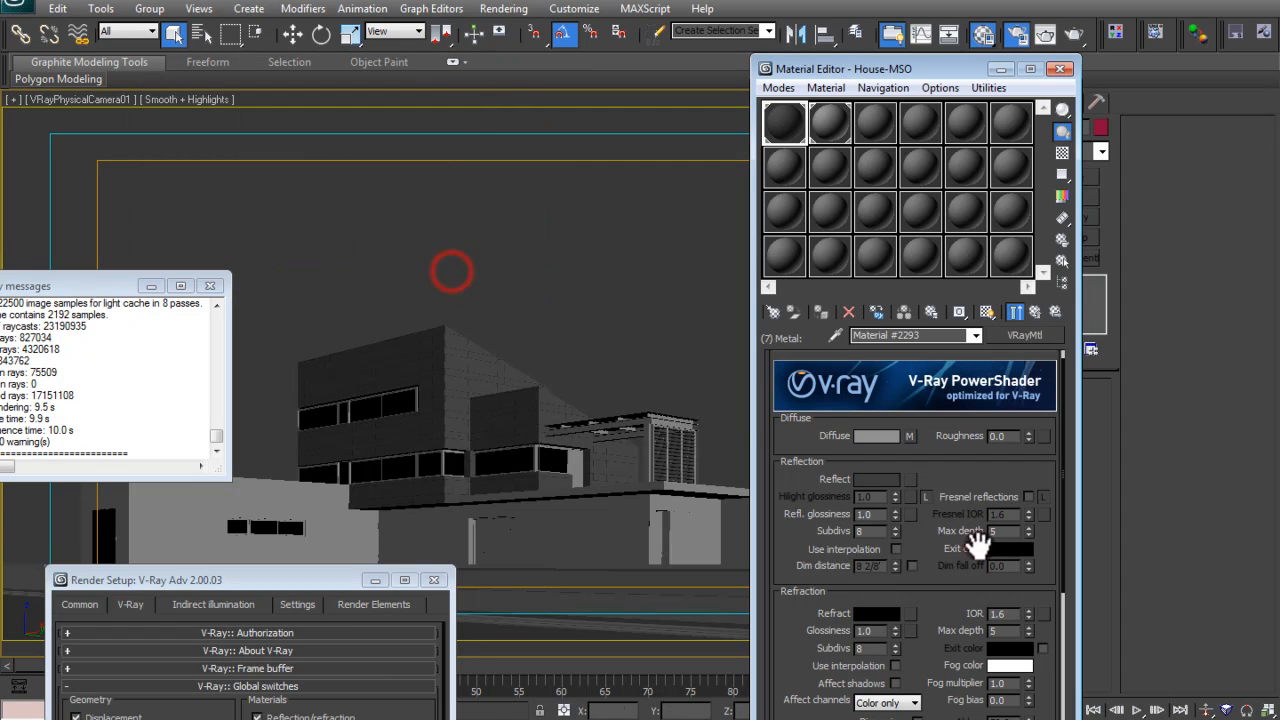
Set the Metal material's reflection glossiness to 0.65
double_click(872, 514)
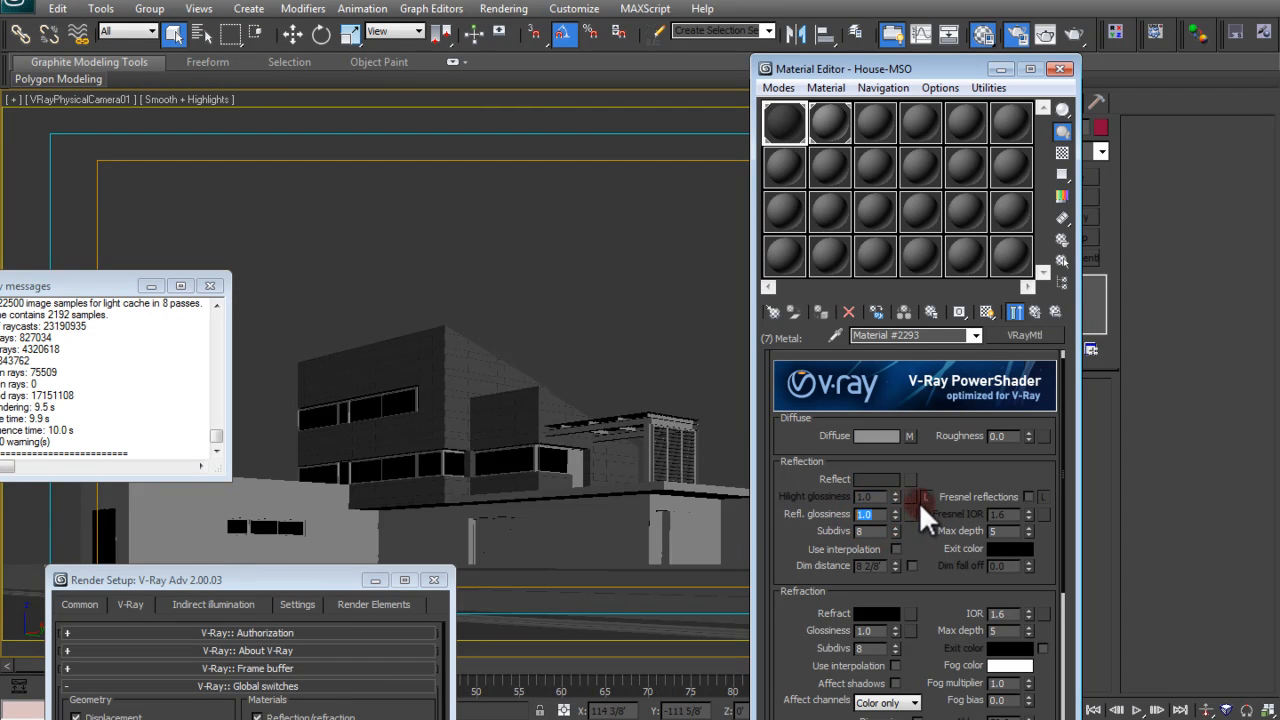
left_click(885, 436)
key("Return")
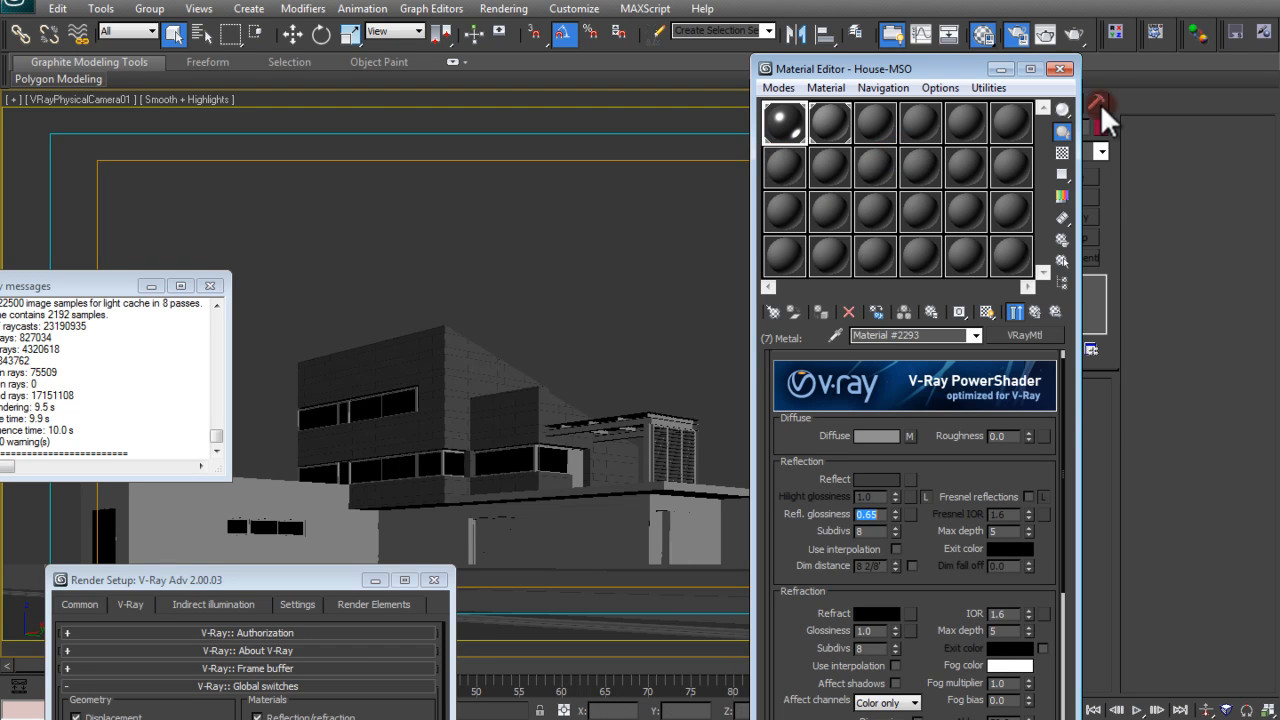
Render the camera view with the buckets following the mouse, inspect the reflective metal panels up close, and close the frame buffer
left_click(1073, 34)
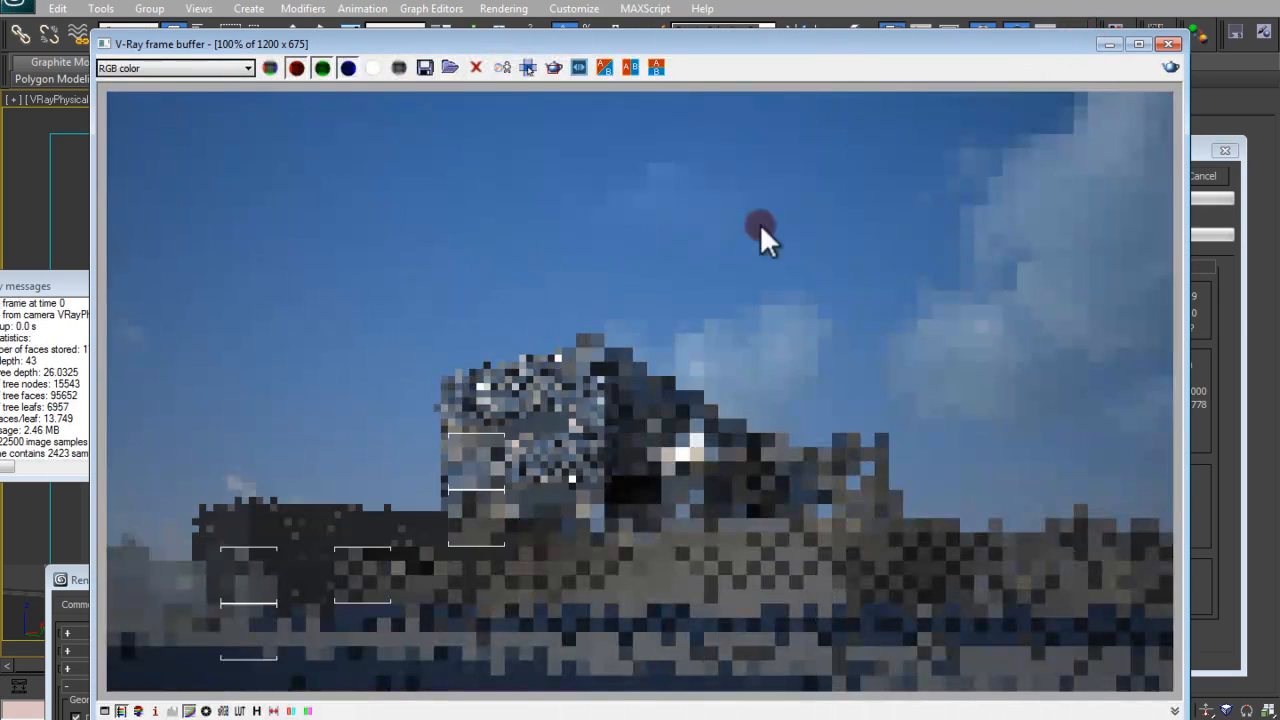
left_click(525, 68)
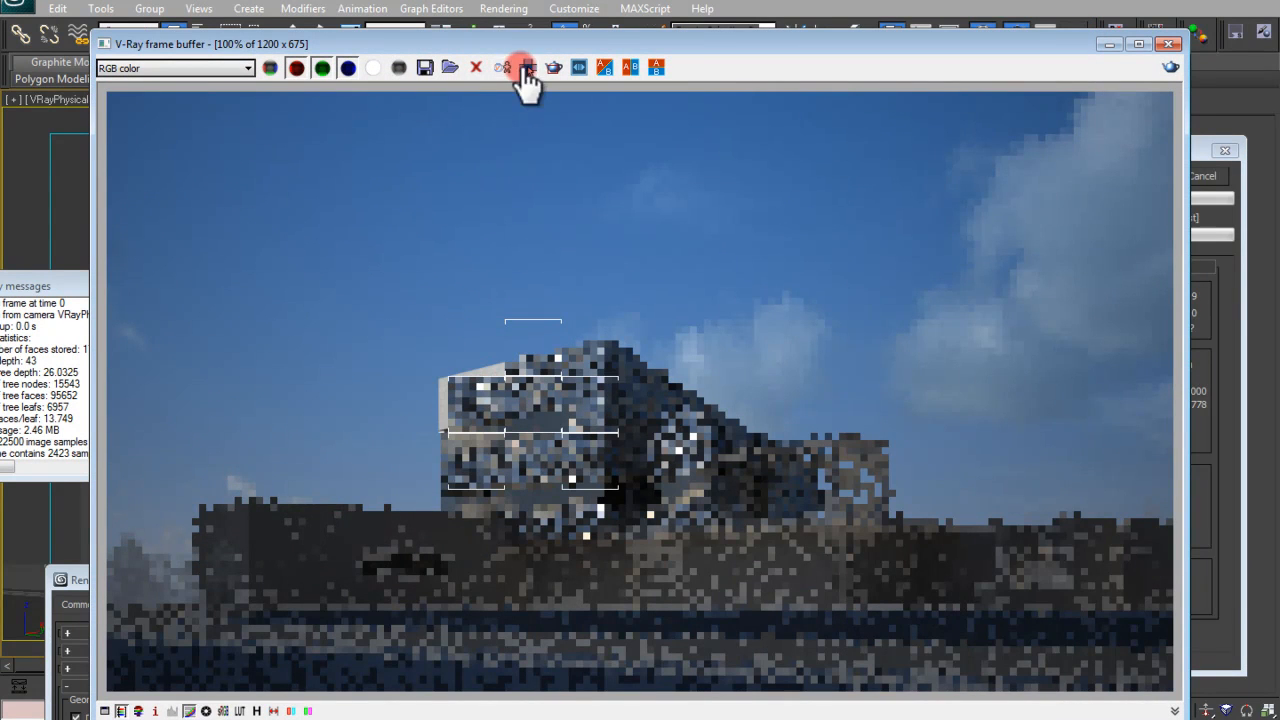
scroll(557, 406, "up", 1)
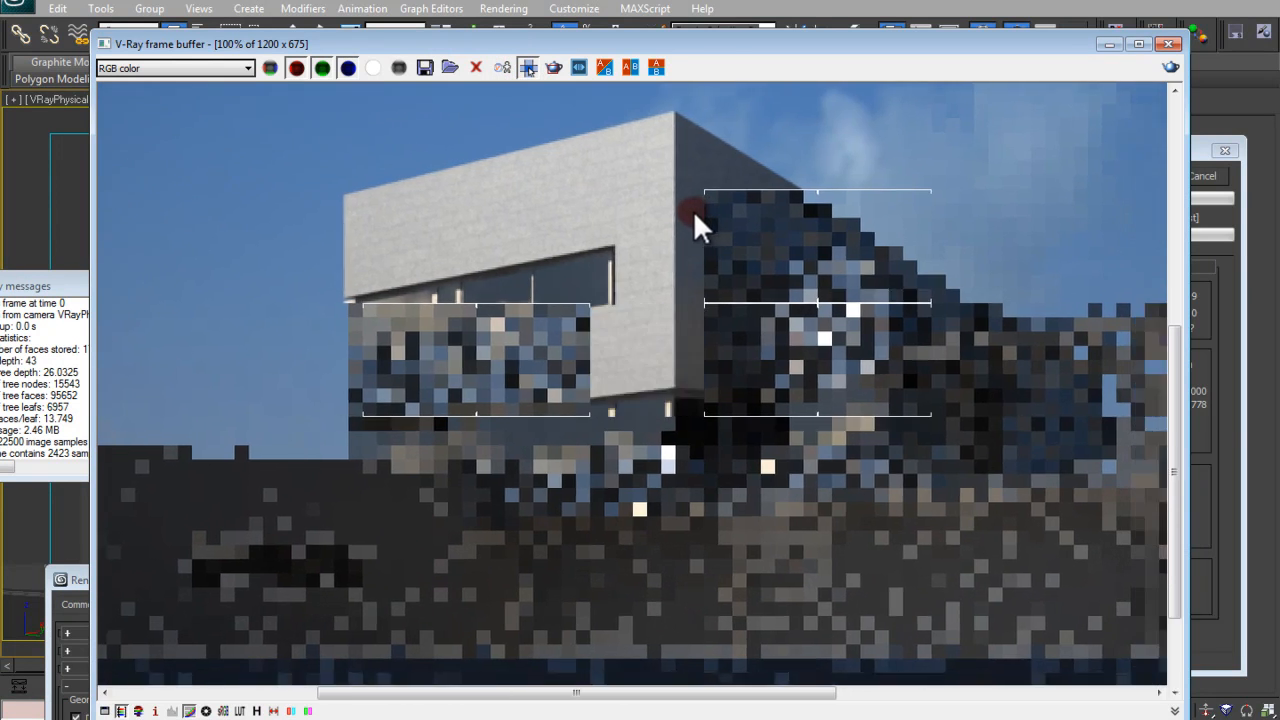
scroll(614, 455, "down", 1)
scroll(630, 425, "up", 1)
scroll(652, 410, "down", 1)
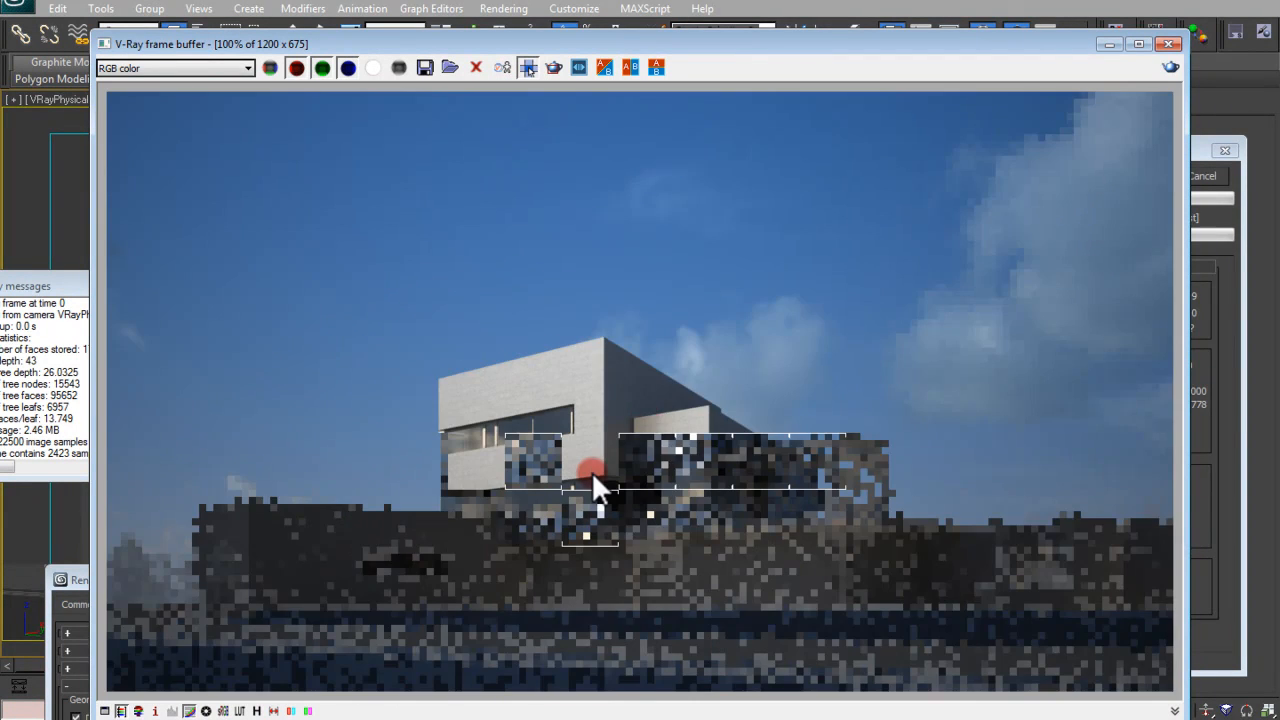
scroll(596, 470, "up", 1)
middle_click_drag(594, 468, 625, 390)
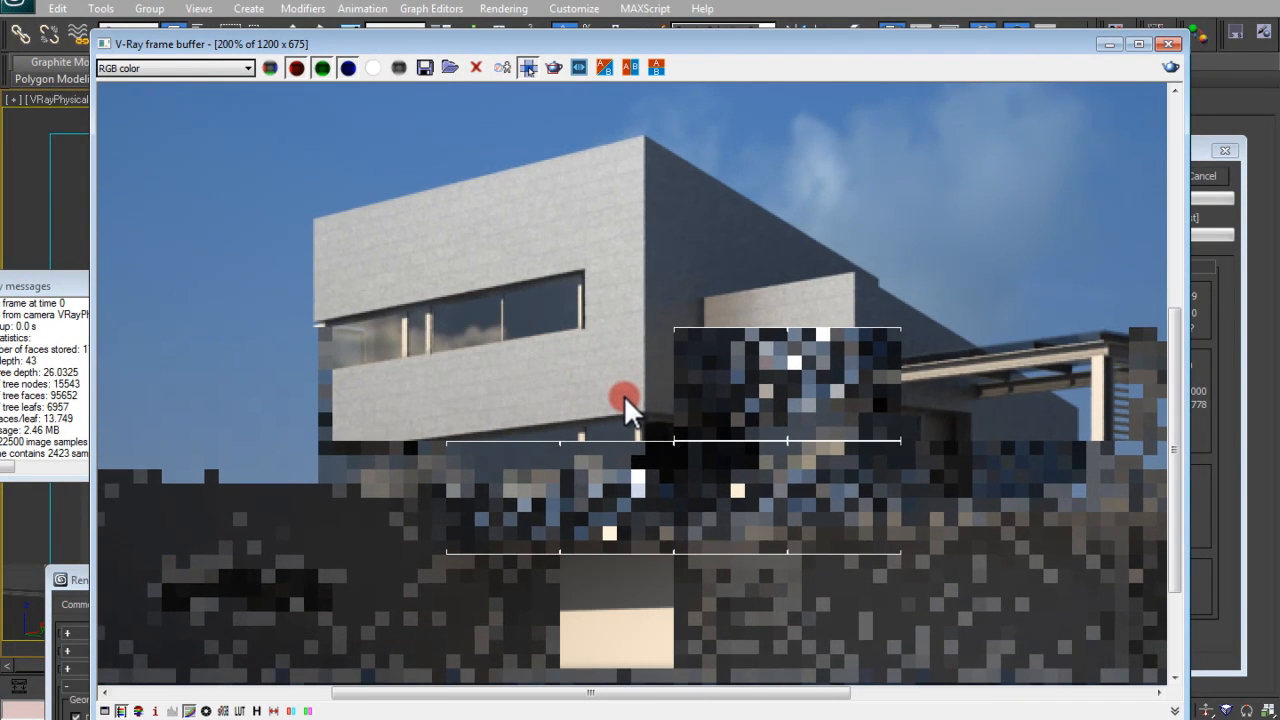
scroll(625, 399, "down", 1)
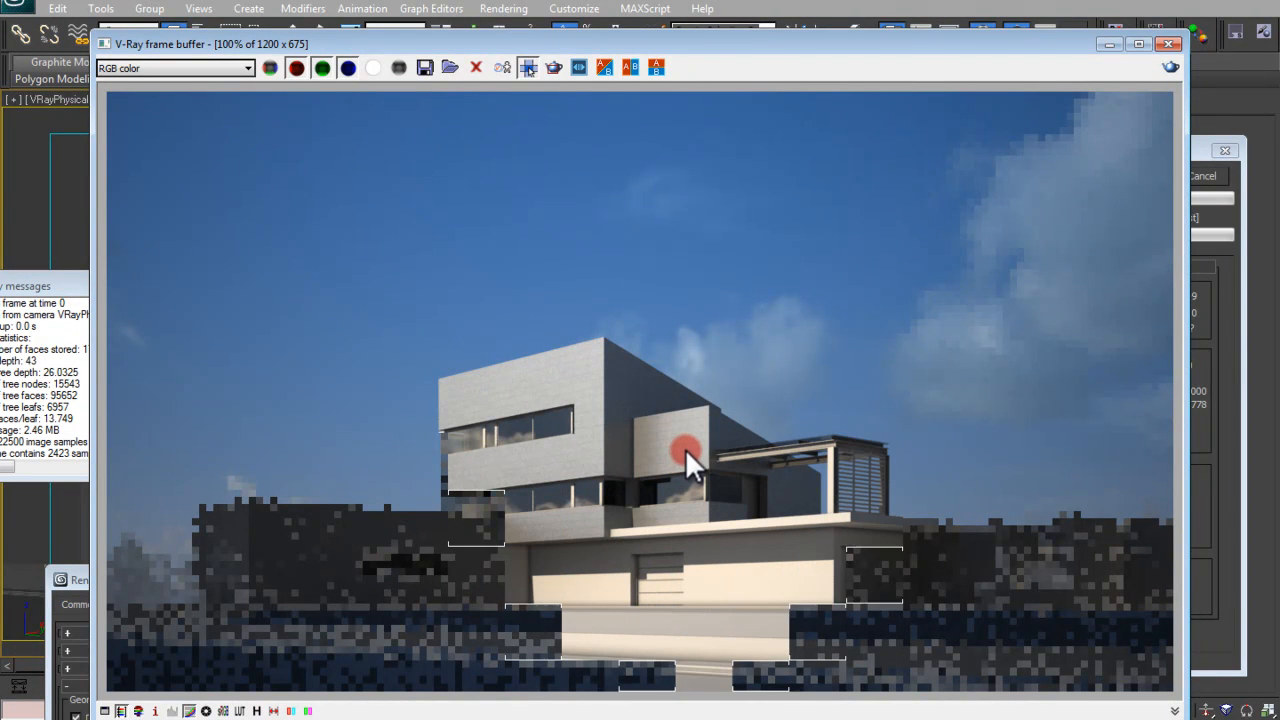
scroll(693, 439, "down", 1)
scroll(689, 433, "up", 1)
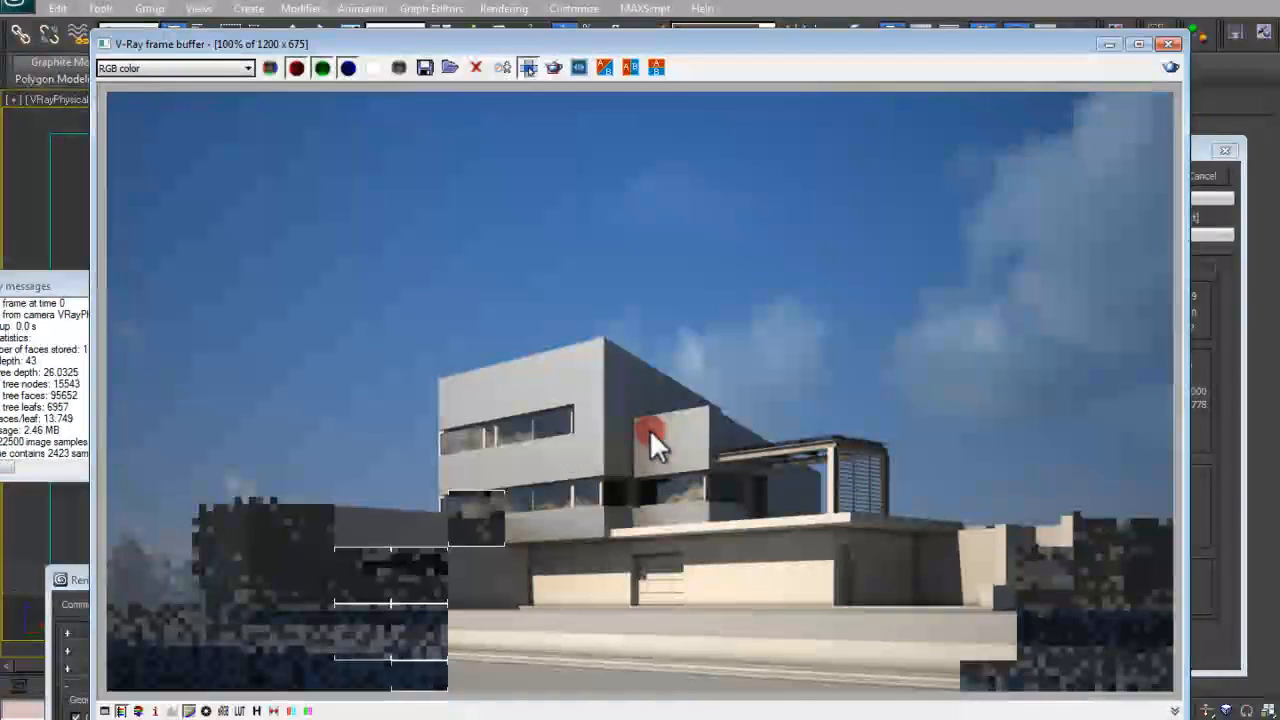
left_click(1176, 43)
Return to the House-MSO sub-material list, close the Render Setup and V-Ray messages windows, and display the Site-MSO material
left_click(974, 336)
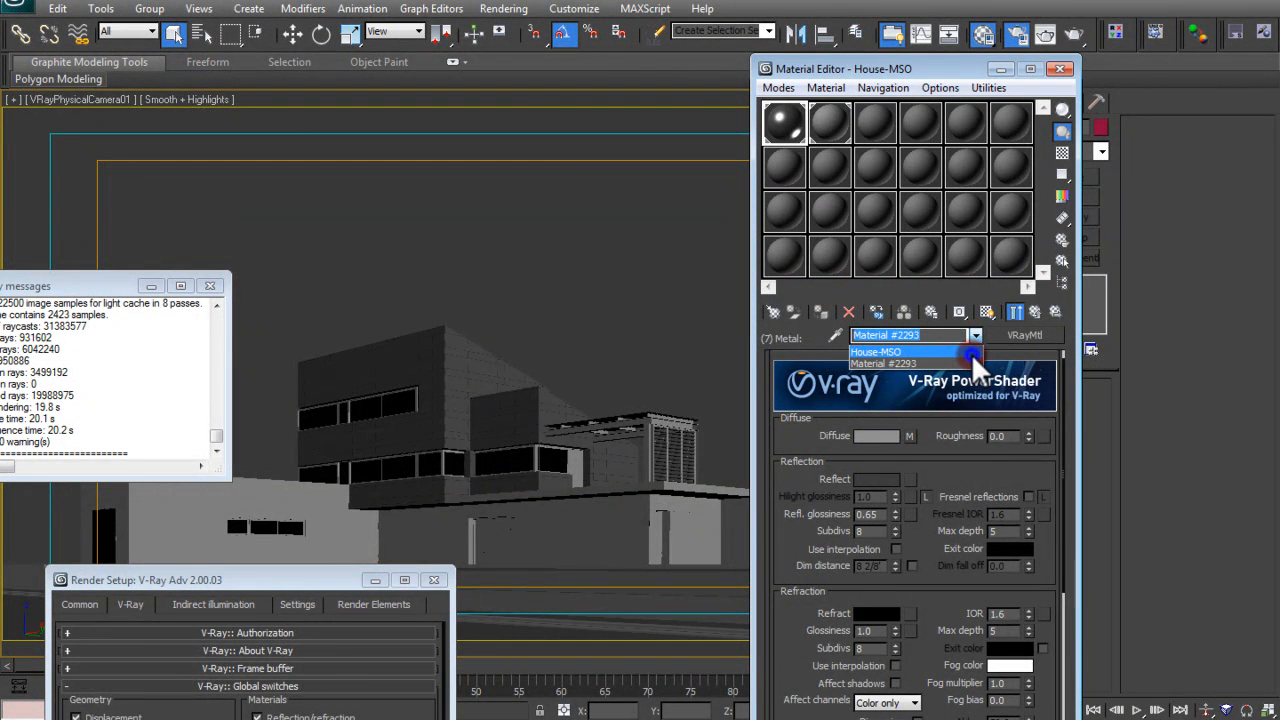
left_click(971, 352)
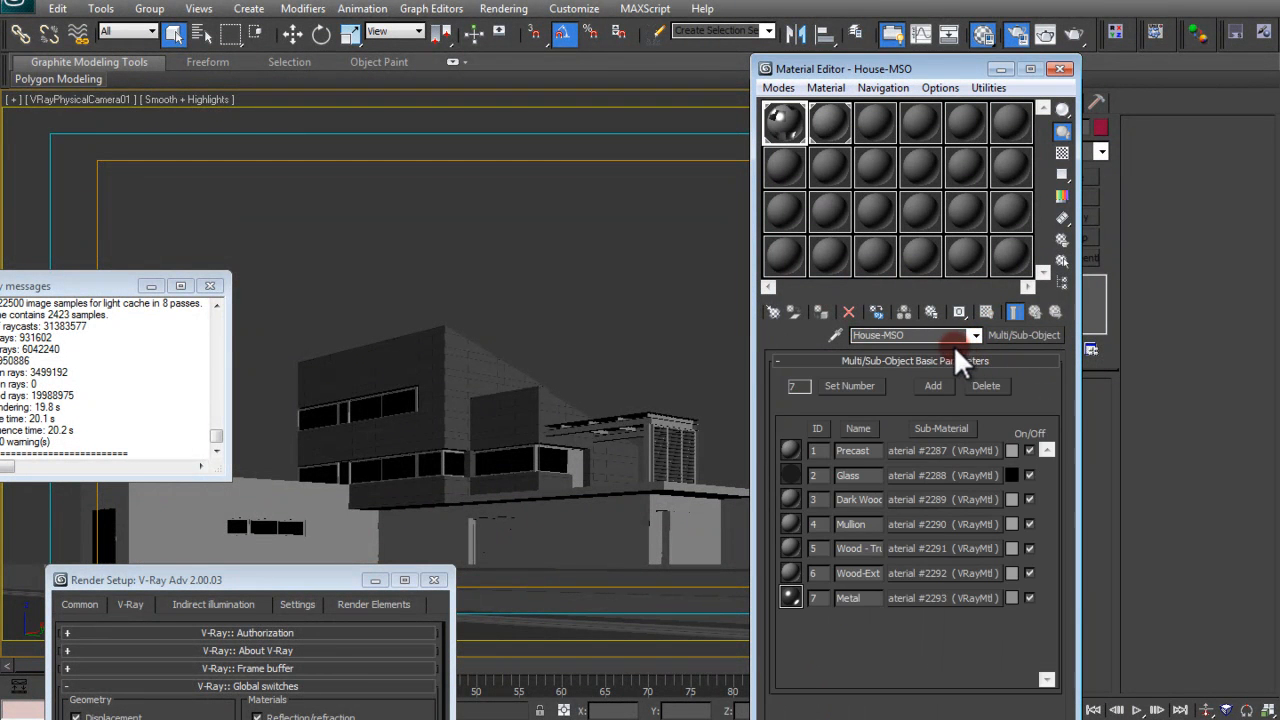
left_click(433, 579)
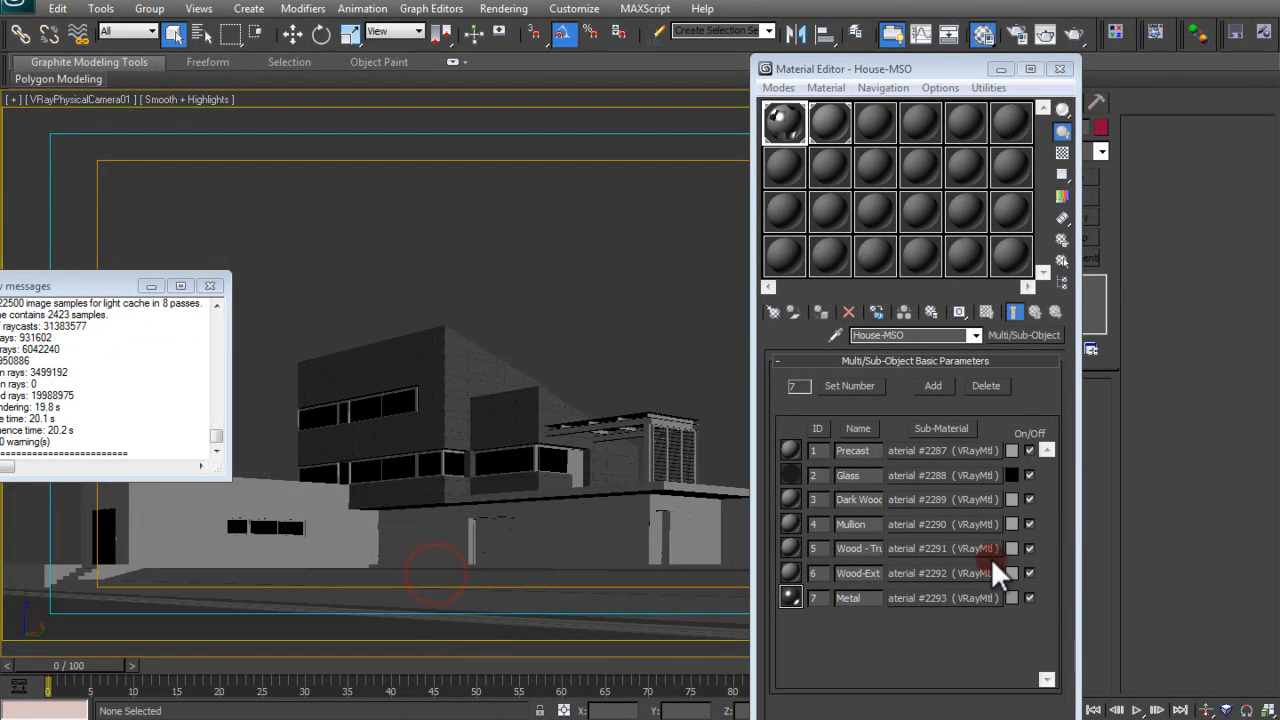
left_click(210, 285)
left_click(828, 122)
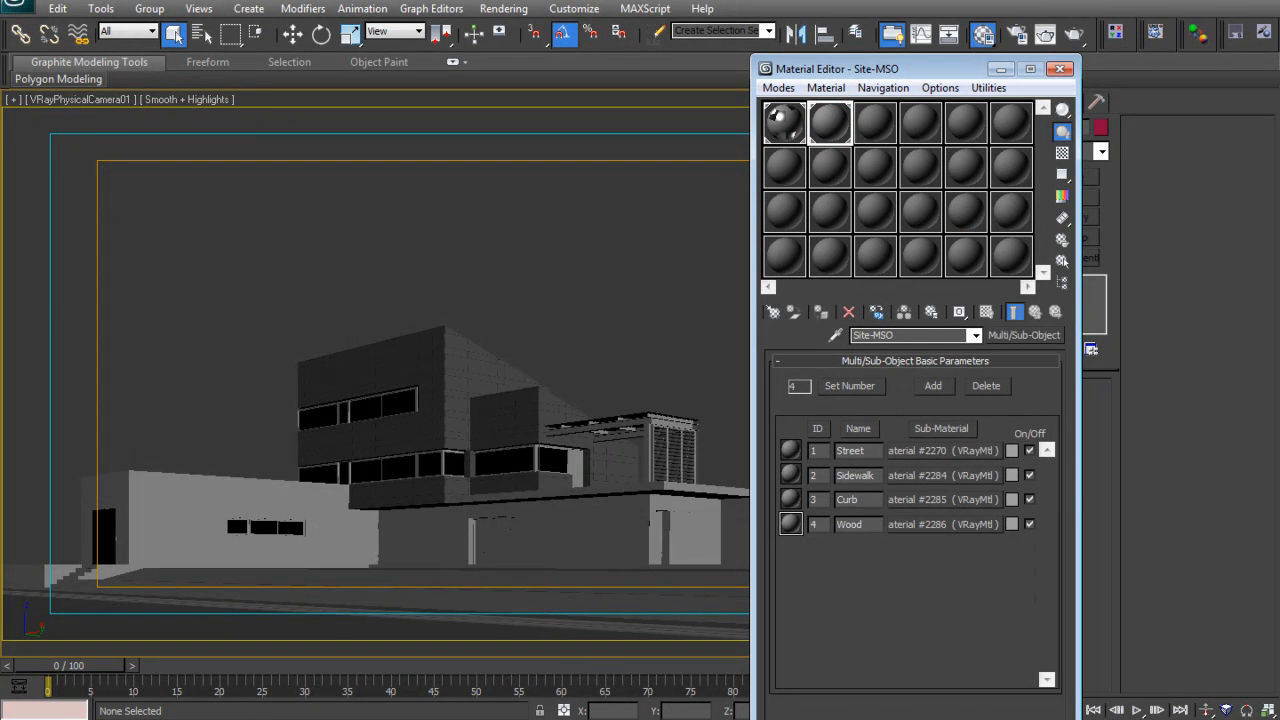
Switch to Windows Explorer, open the 4-Final-House JPEG image, and examine the finished house materials and surroundings
left_click(443, 718)
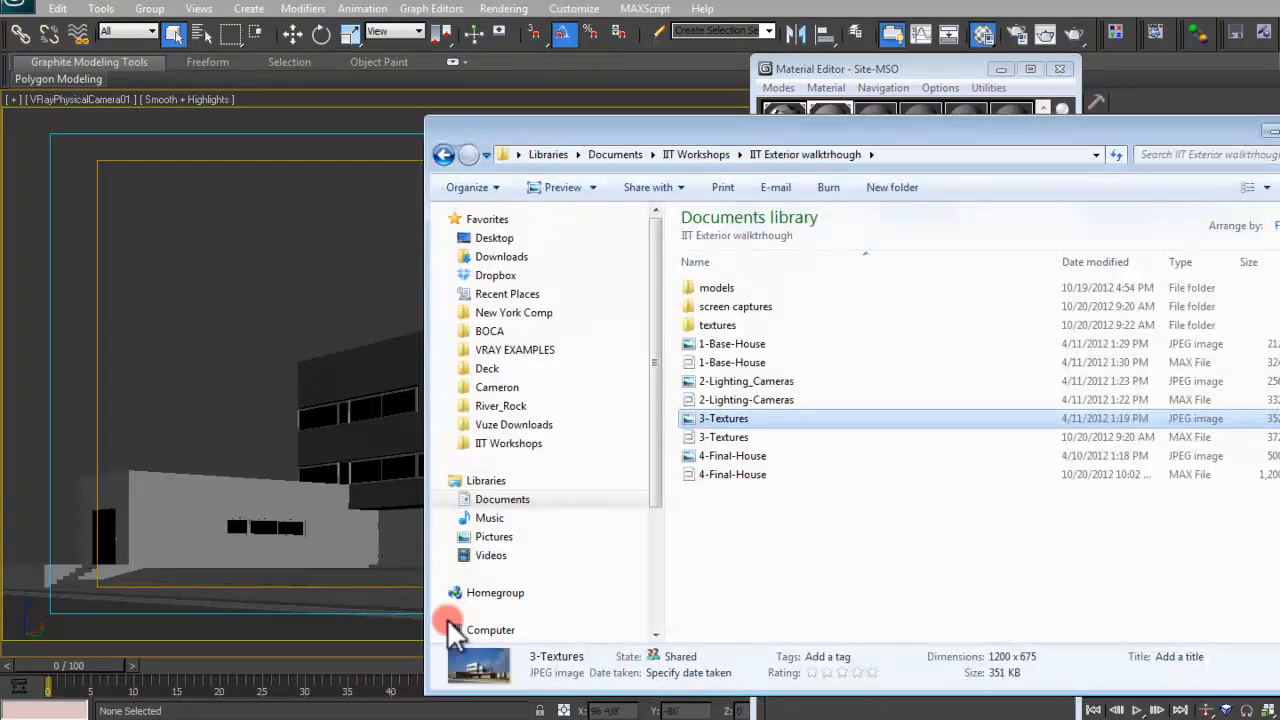
double_click(750, 455)
scroll(637, 600, "up", 3)
left_click_drag(663, 594, 663, 548)
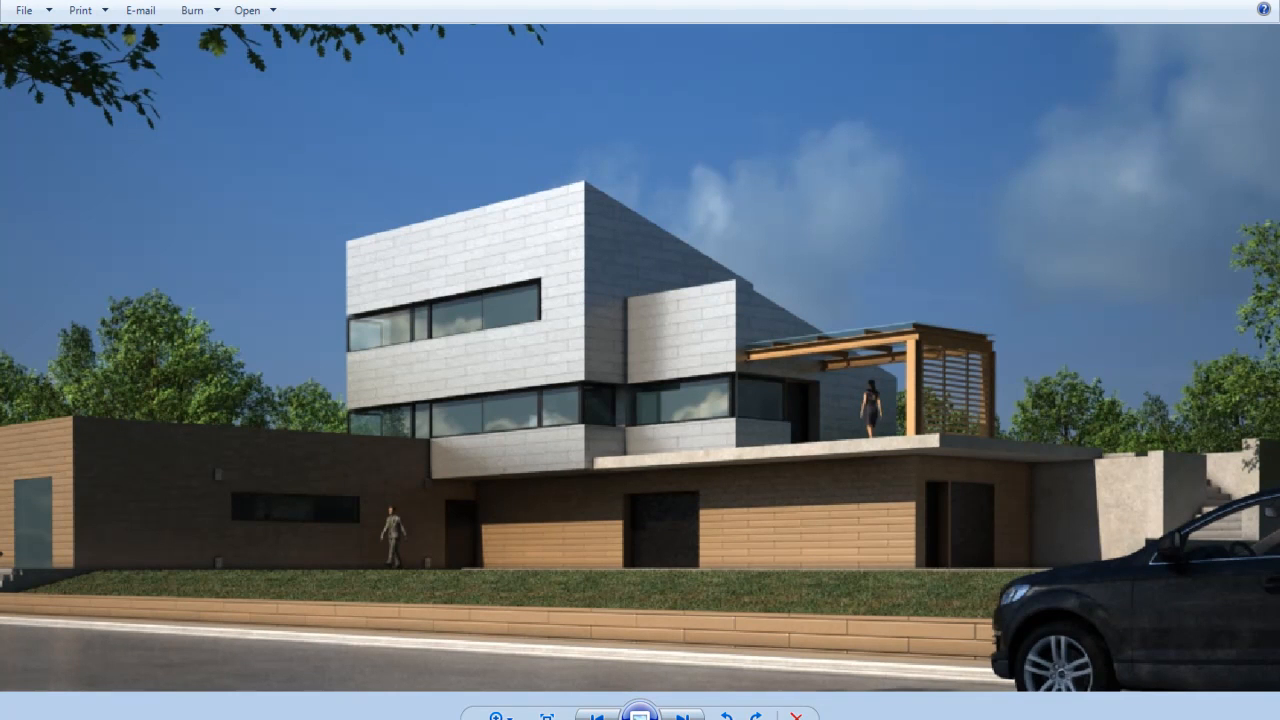
left_click(1100, 708)
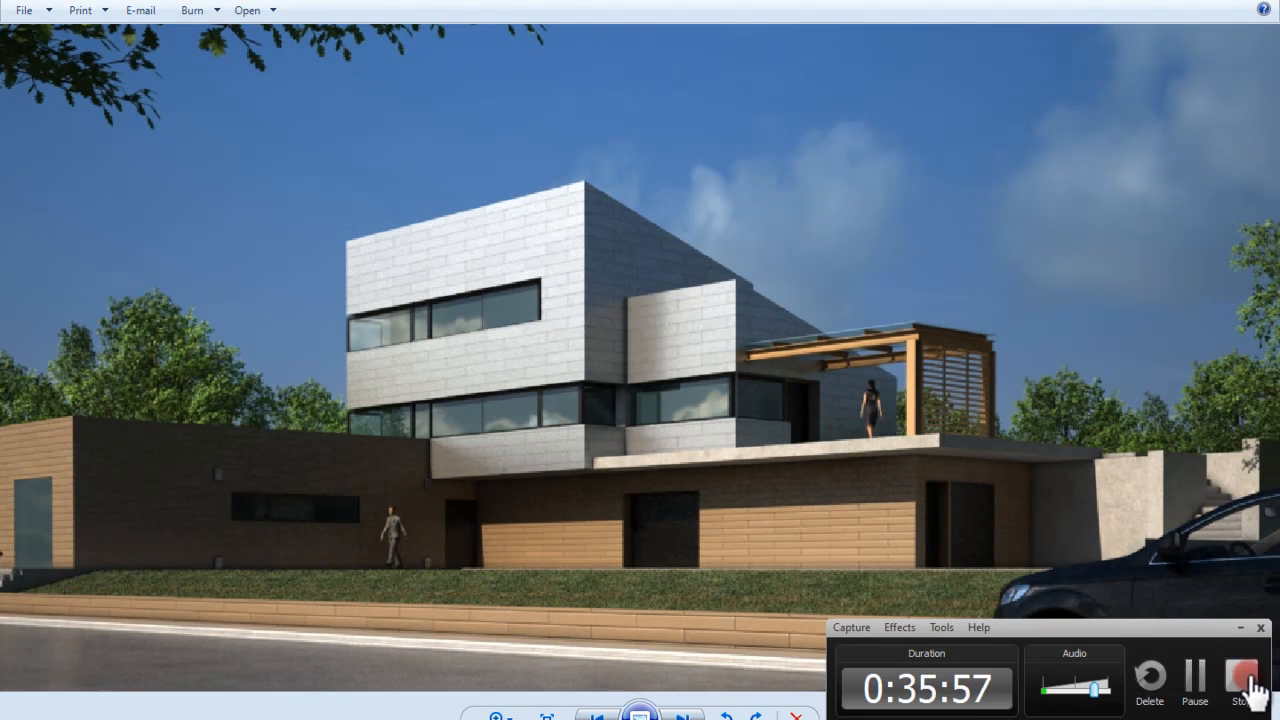